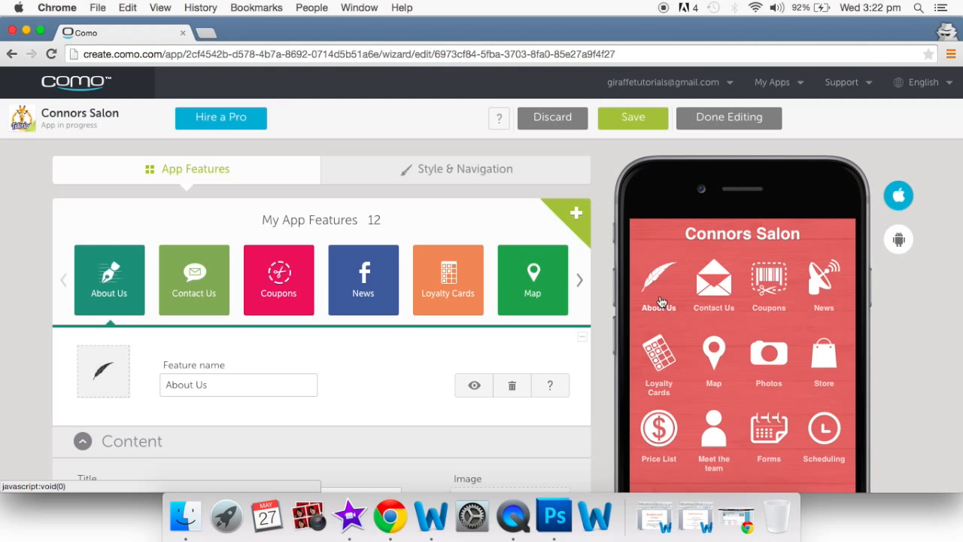
click(661, 301)
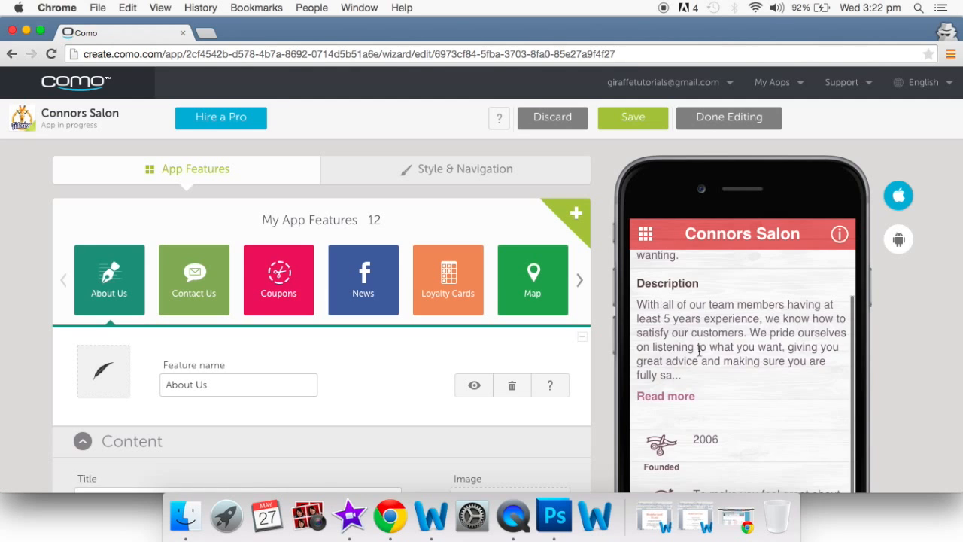
scroll(699, 350, up, 3)
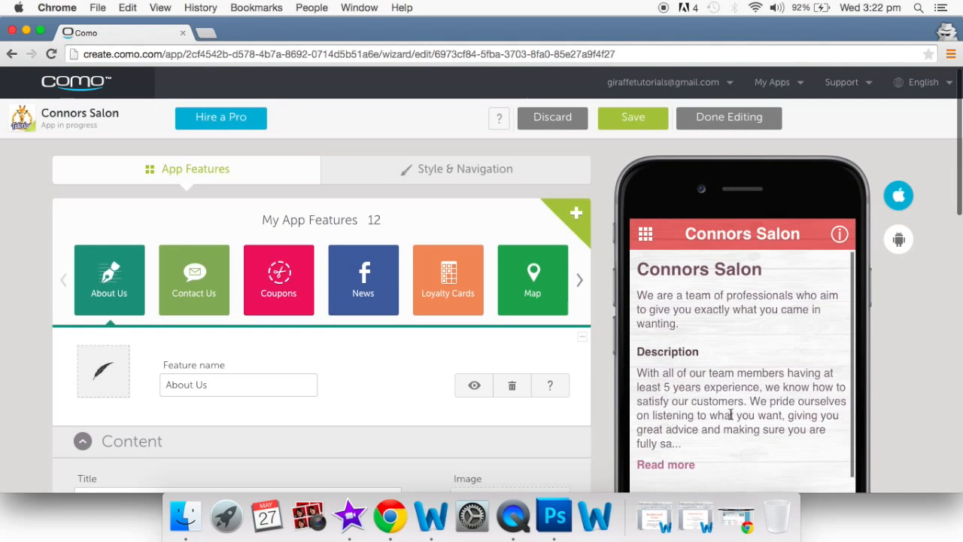
scroll(742, 389, down, 5)
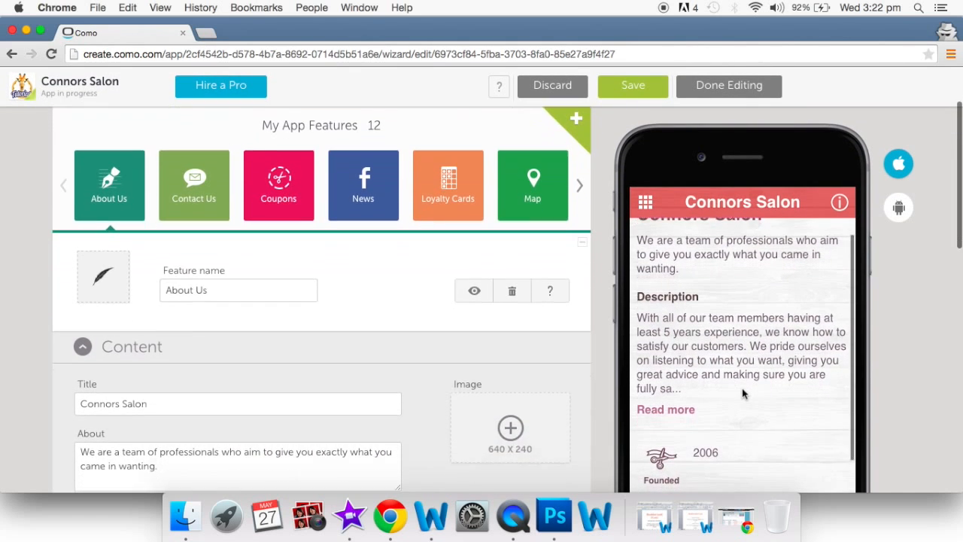
click(667, 407)
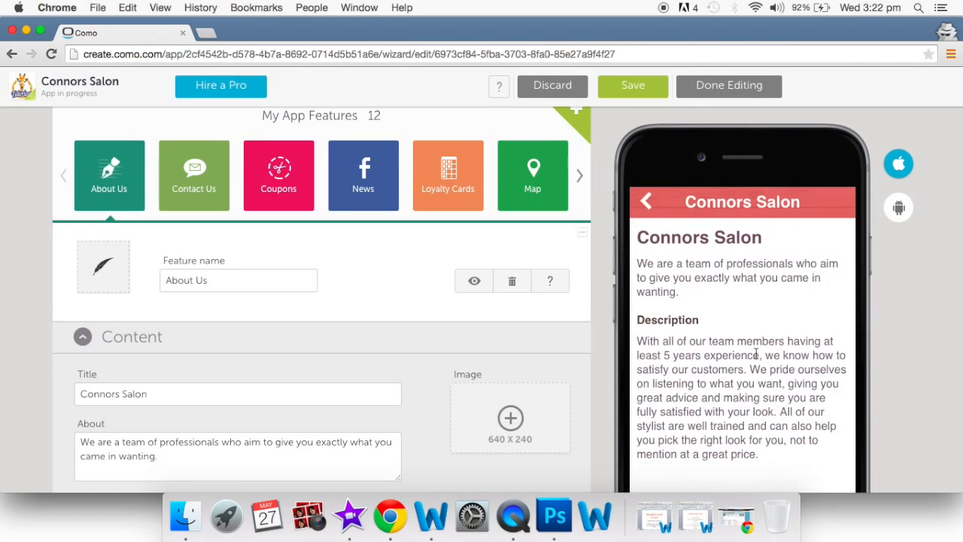
click(646, 205)
scroll(716, 367, down, 5)
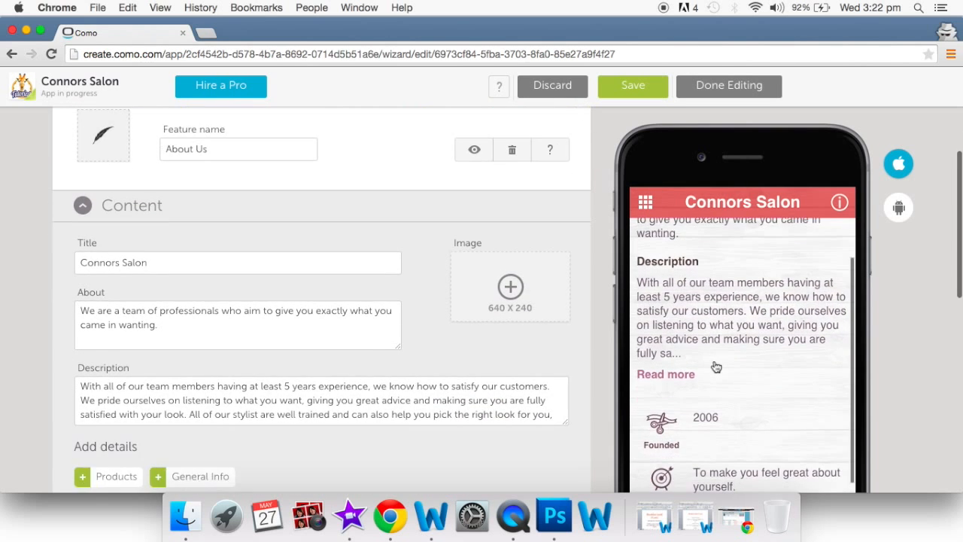
scroll(716, 367, down, 5)
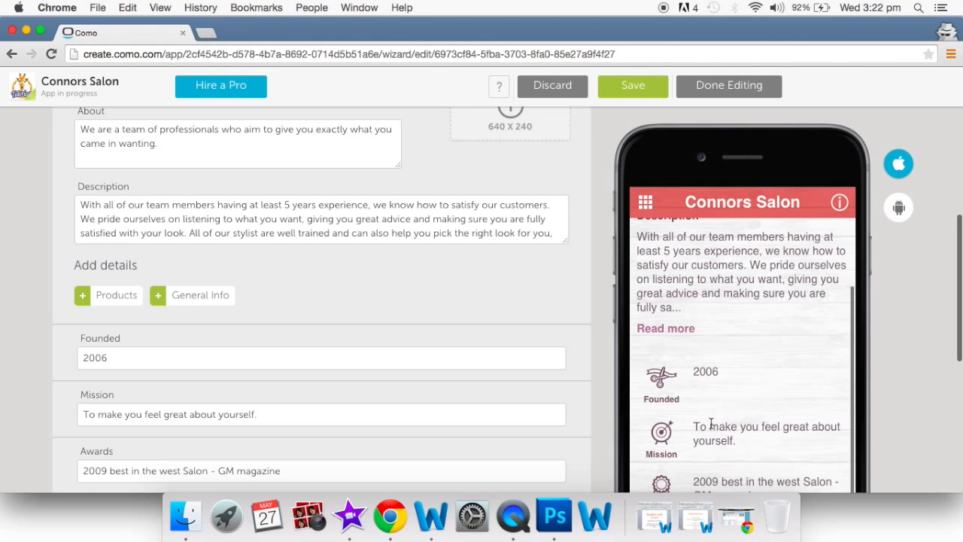
scroll(711, 423, down, 4)
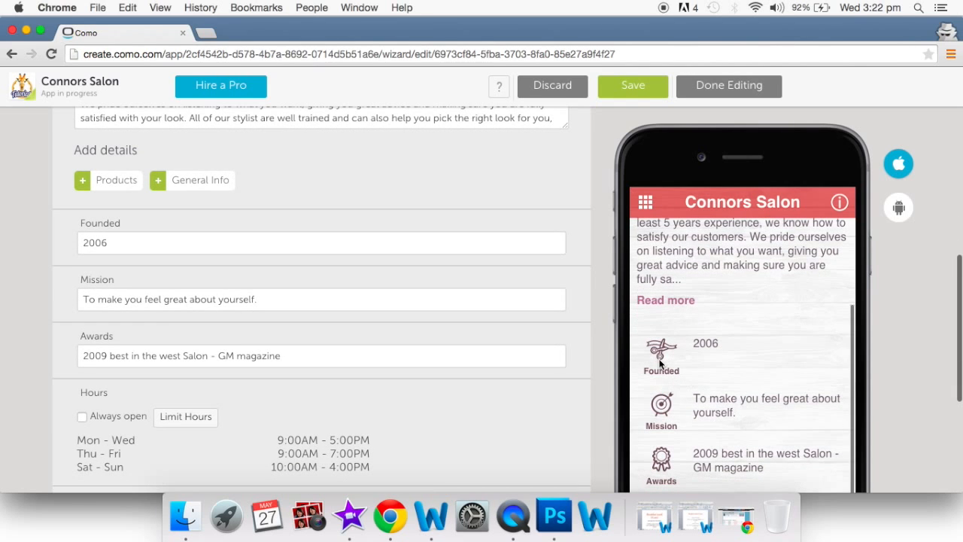
scroll(669, 361, down, 4)
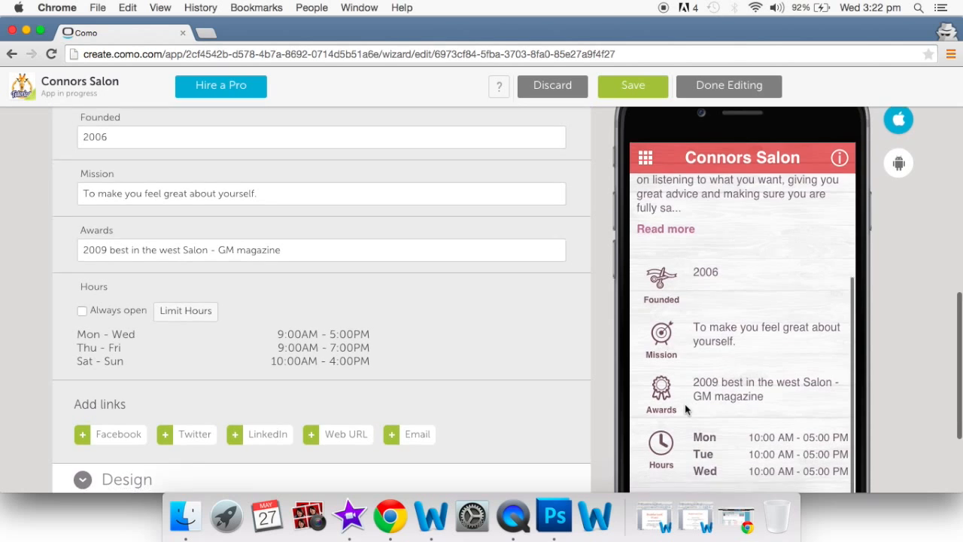
scroll(684, 406, down, 5)
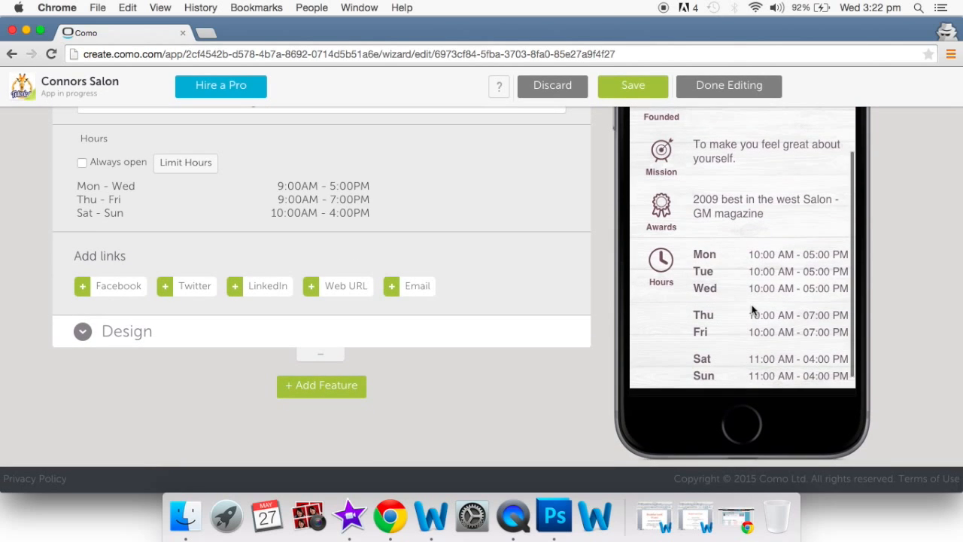
scroll(752, 310, up, 6)
scroll(753, 311, up, 10)
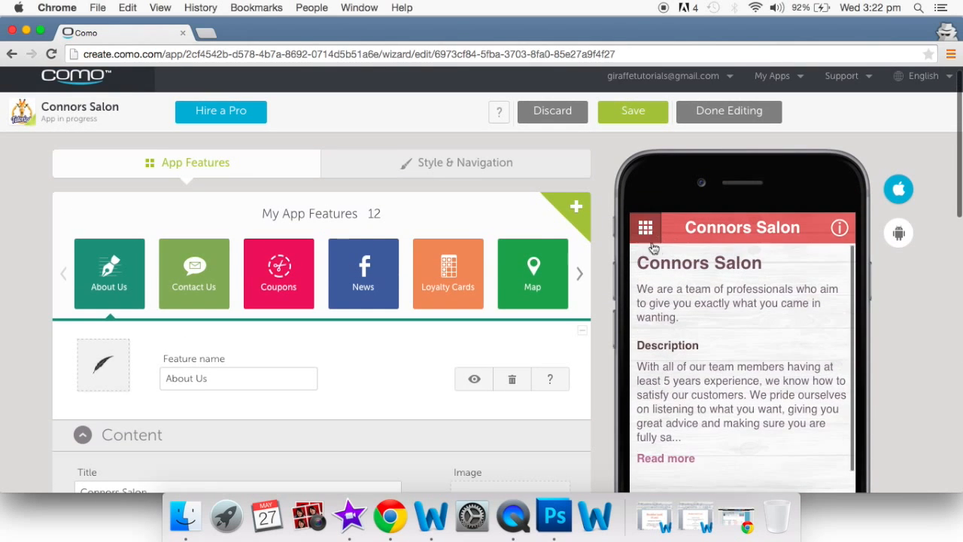
click(647, 227)
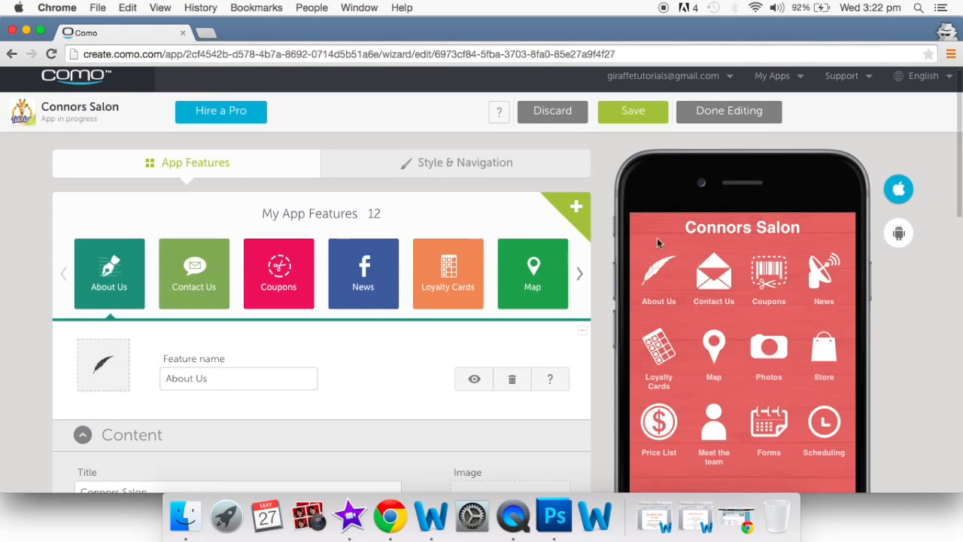
- Open the Contact Us page and scroll through the salon's address, phone and e-mail
click(721, 284)
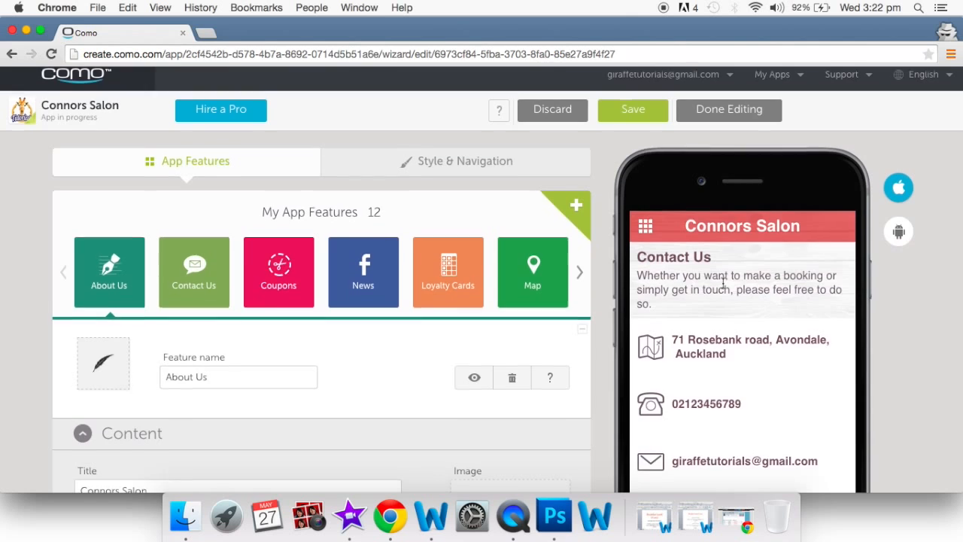
scroll(722, 284, down, 3)
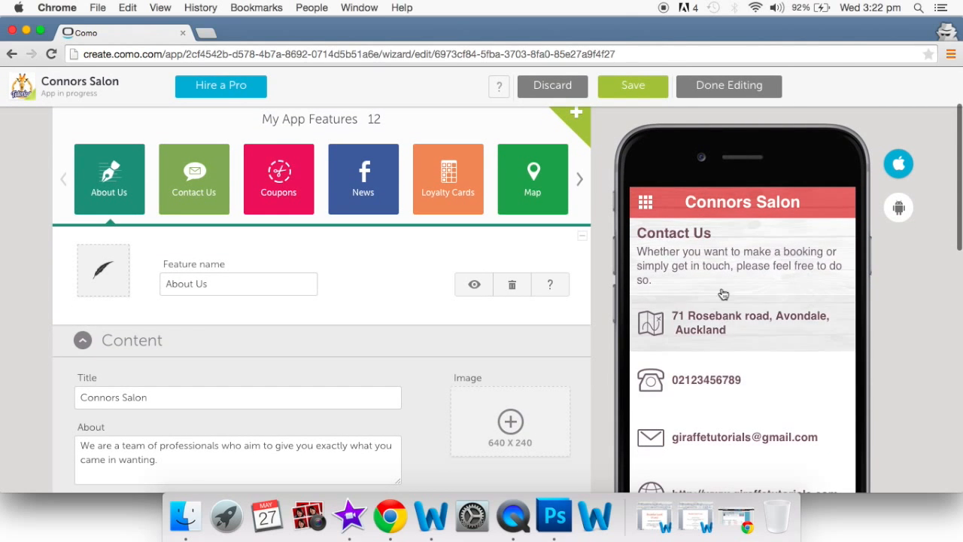
scroll(743, 408, down, 4)
scroll(746, 416, down, 3)
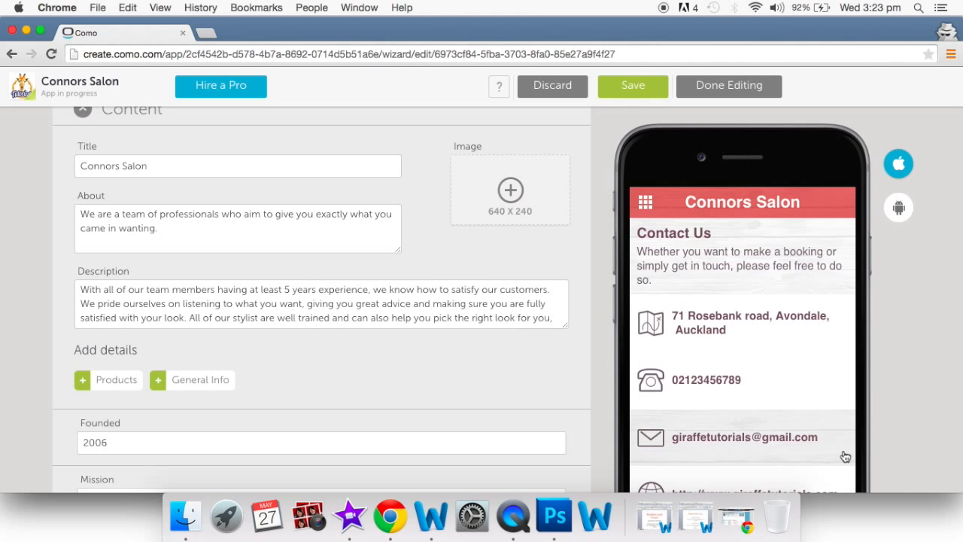
scroll(845, 457, down, 3)
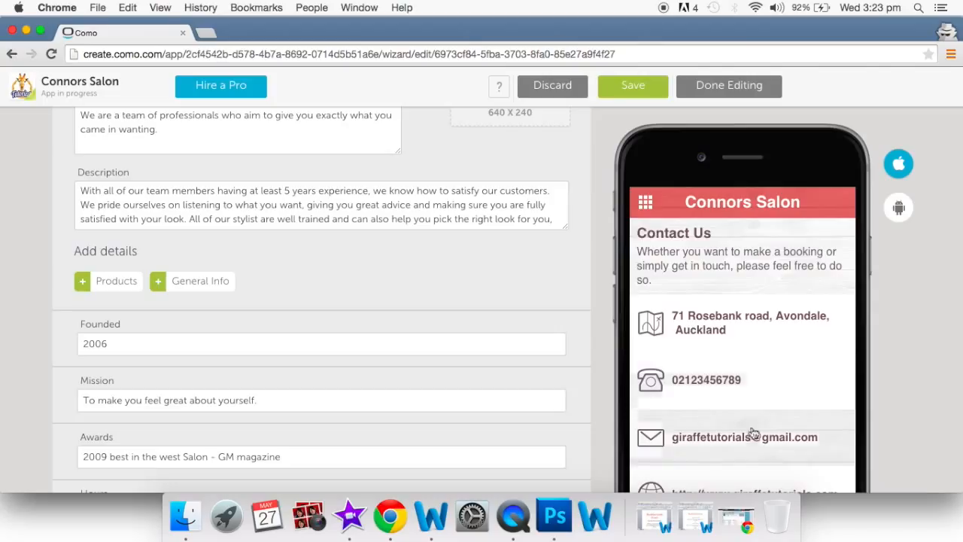
scroll(755, 439, up, 2)
scroll(754, 438, up, 2)
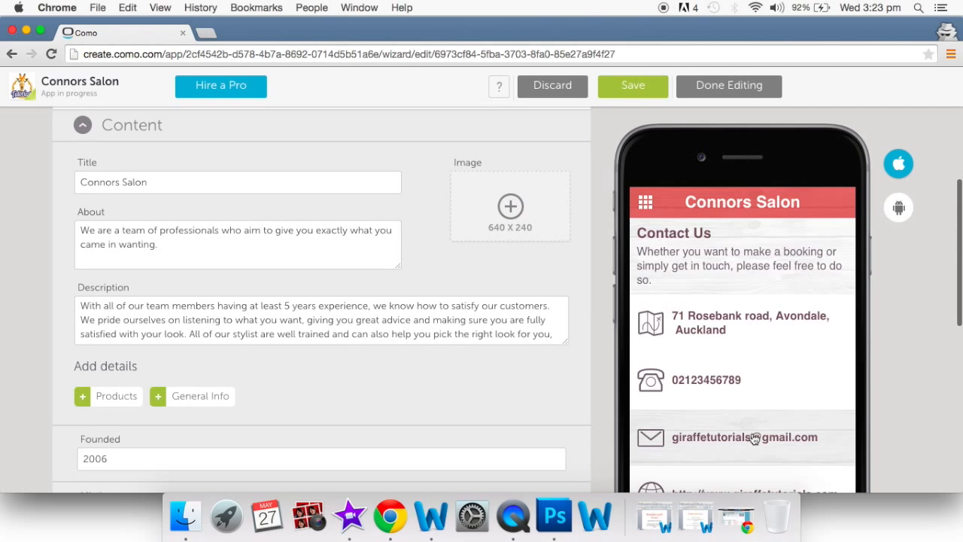
- Show the salon's address on the map, then go back to Contact Us and the feature menu
click(710, 331)
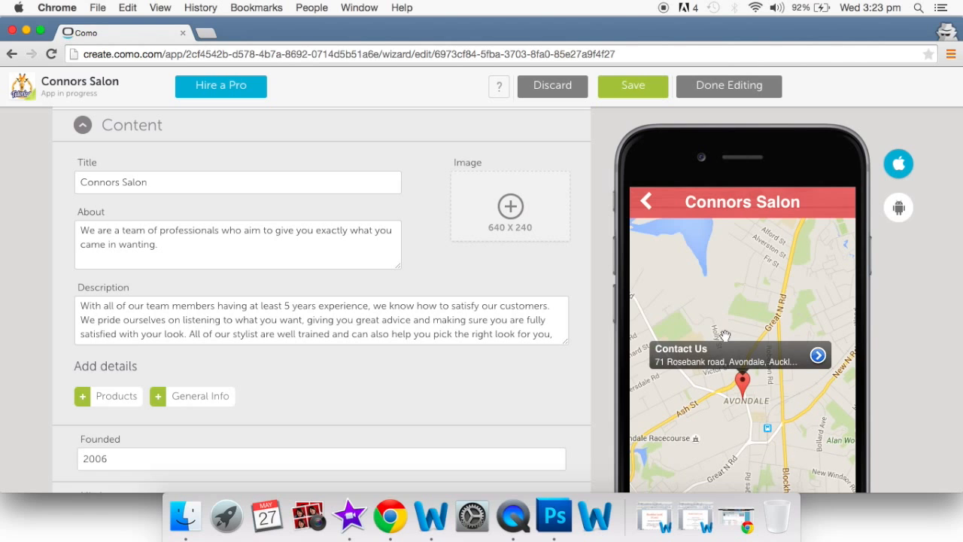
click(645, 203)
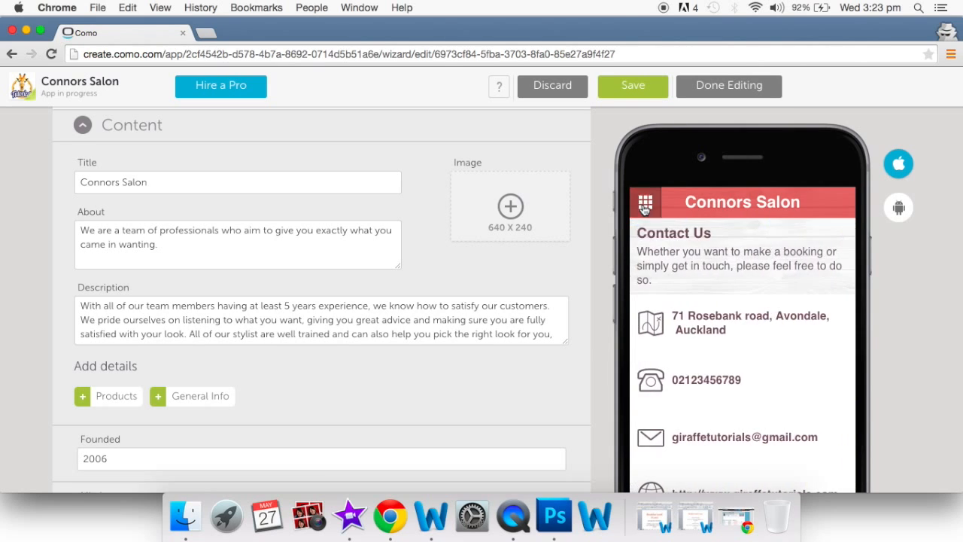
click(645, 204)
- View the May Colouring Special 20%-off coupon and check its Share on options, then cancel
click(777, 267)
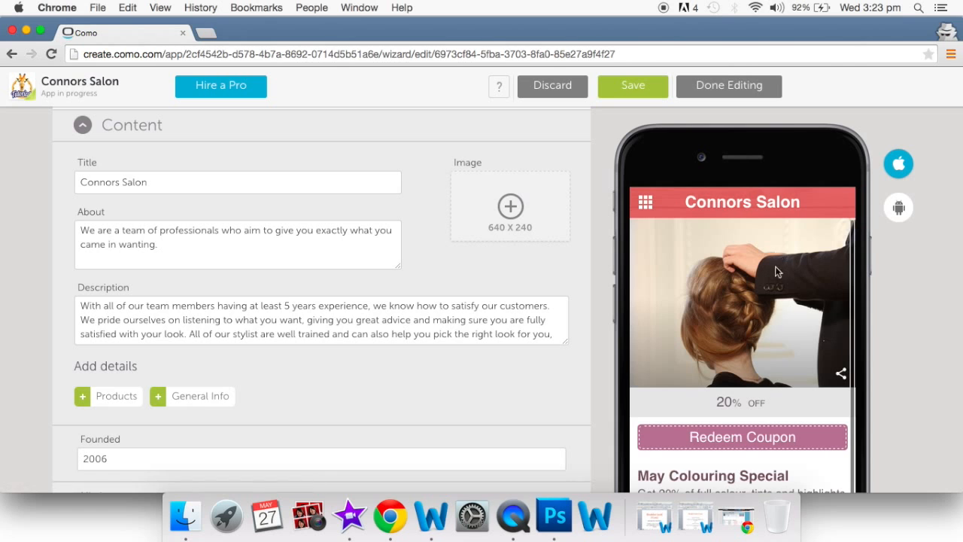
scroll(775, 351, down, 5)
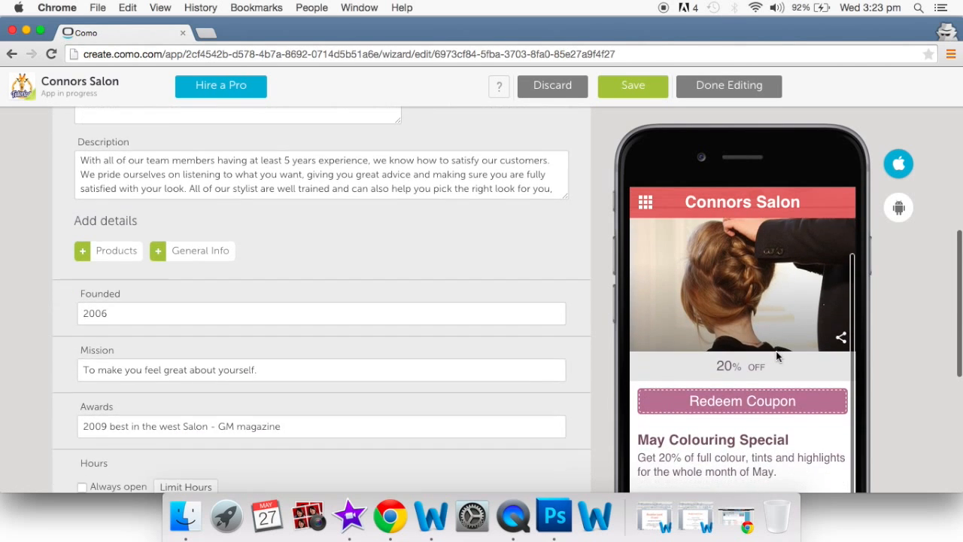
scroll(775, 351, down, 6)
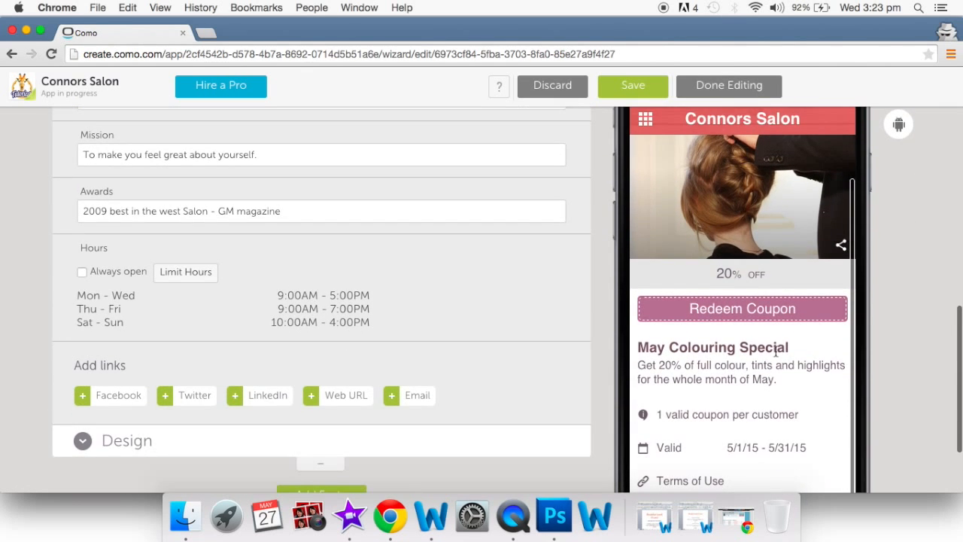
scroll(774, 391, down, 3)
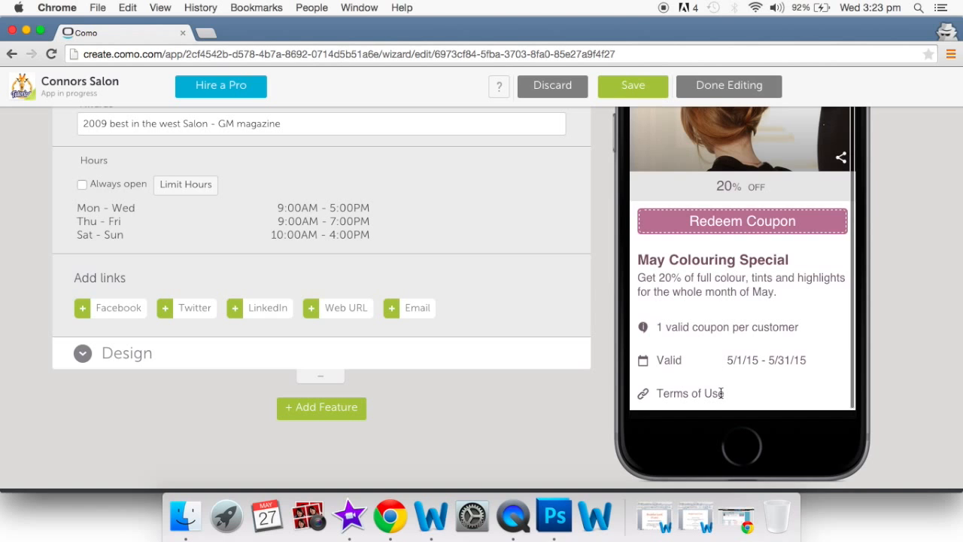
scroll(720, 391, up, 5)
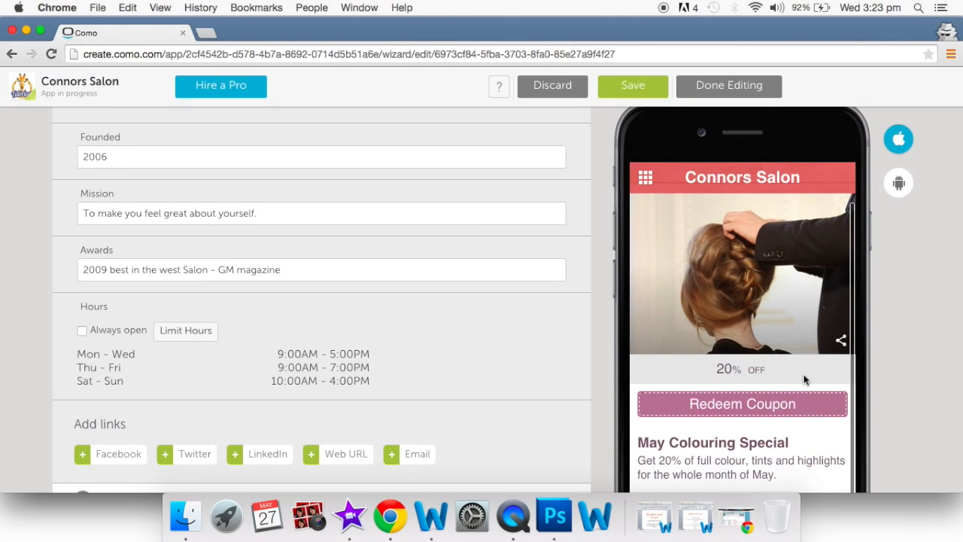
click(841, 342)
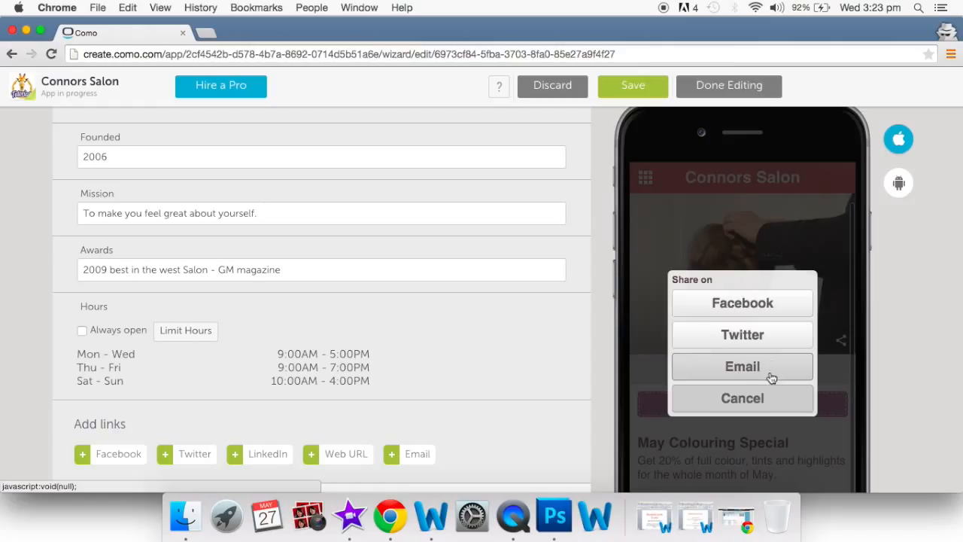
click(766, 399)
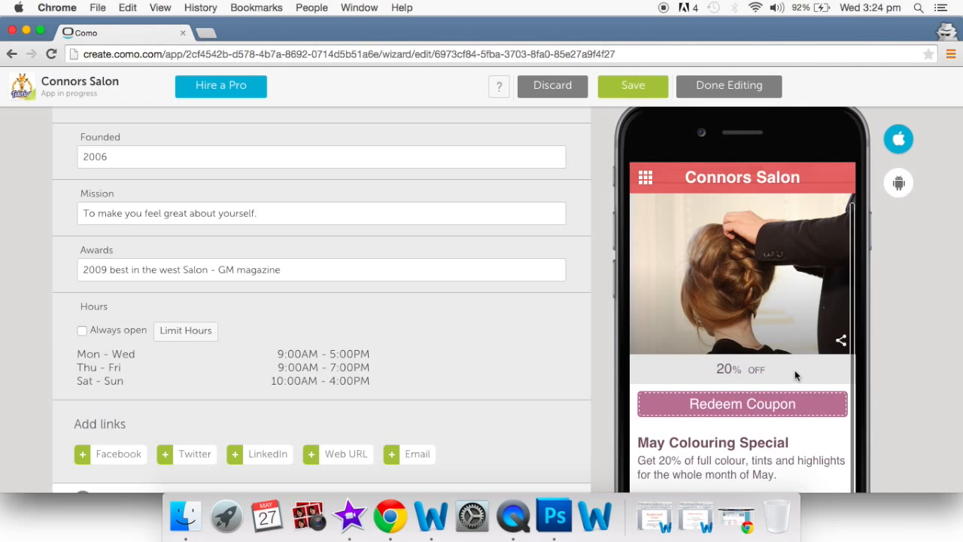
- From the feature menu, open the News feed and scroll through its posts
click(647, 179)
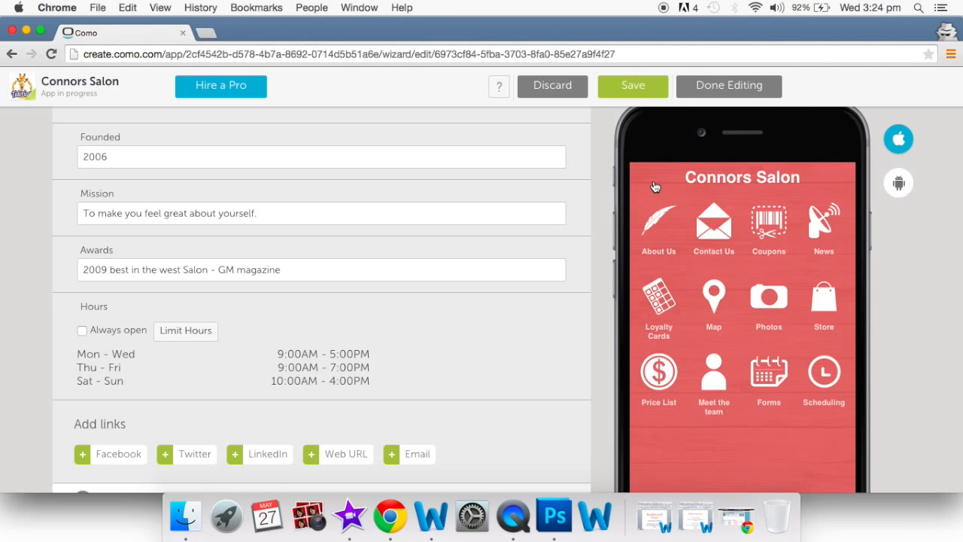
click(817, 232)
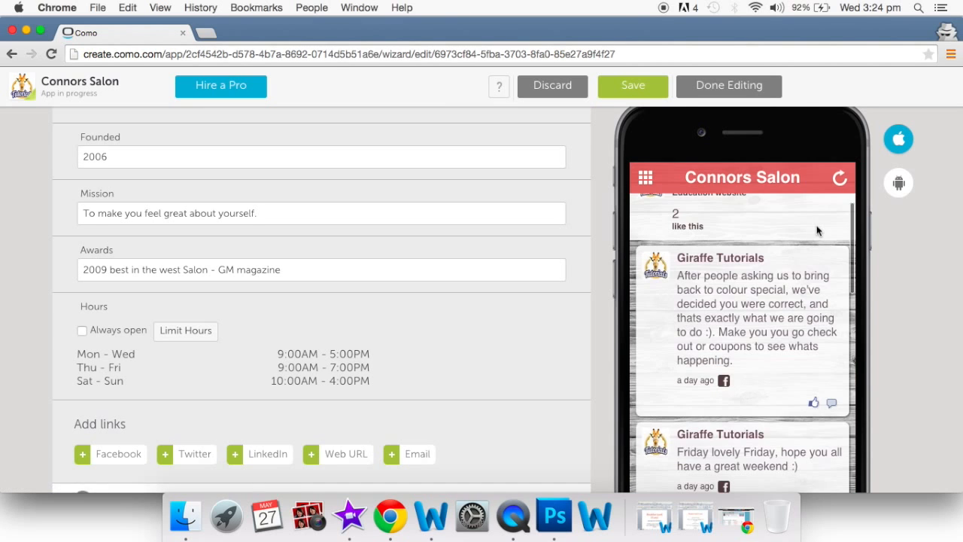
scroll(817, 231, up, 5)
scroll(811, 328, down, 4)
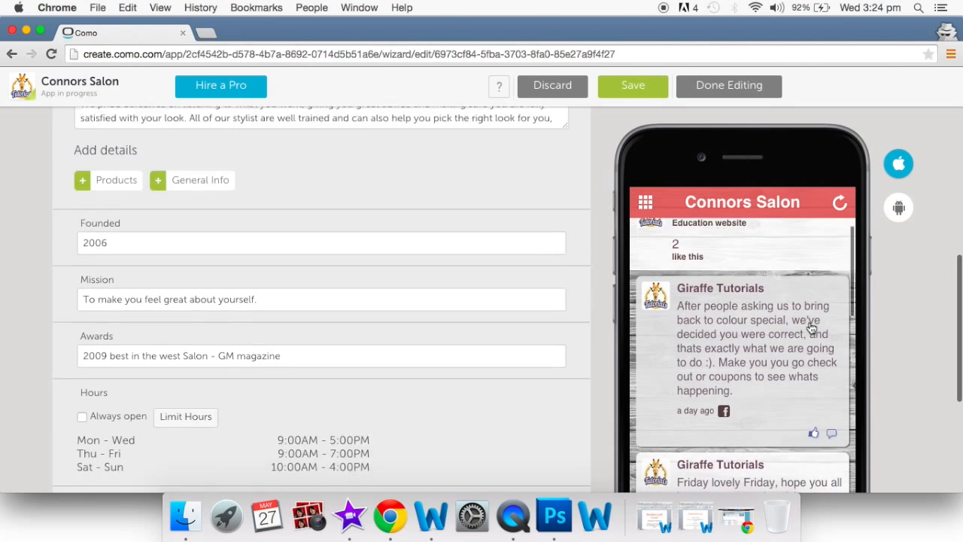
scroll(811, 328, down, 5)
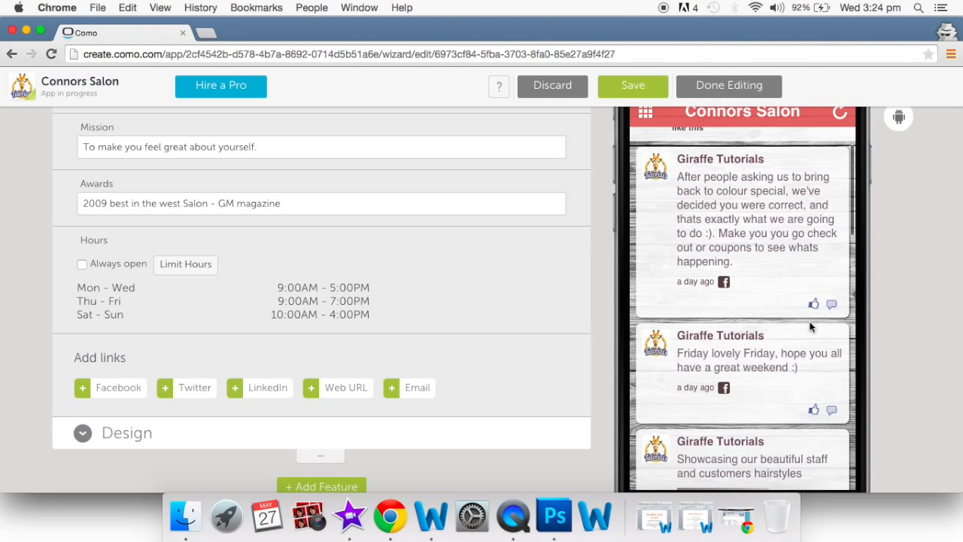
scroll(811, 328, up, 2)
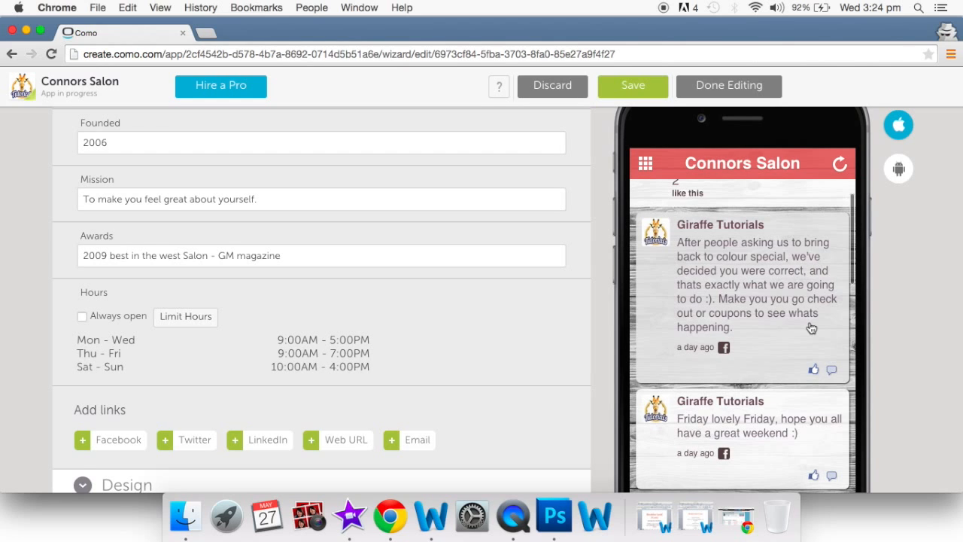
scroll(811, 328, up, 3)
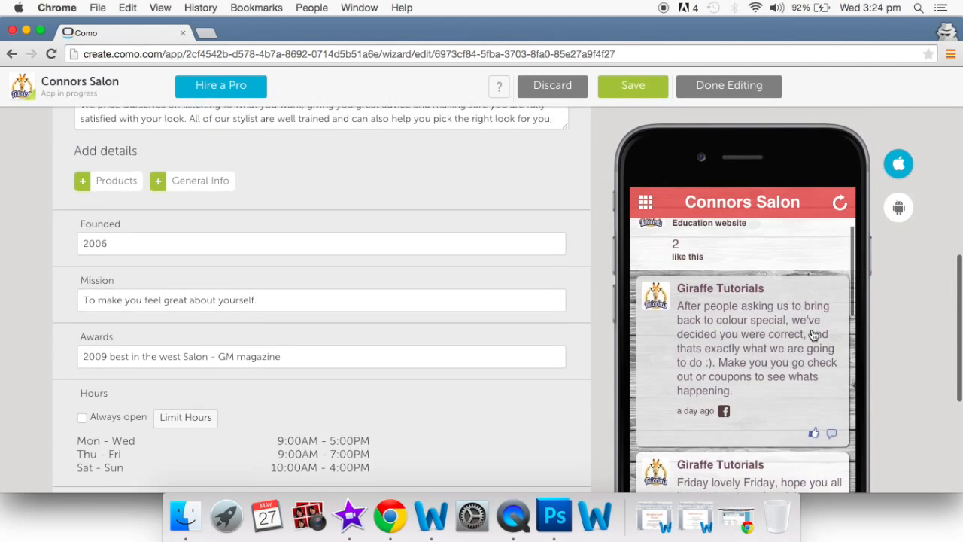
scroll(812, 335, down, 4)
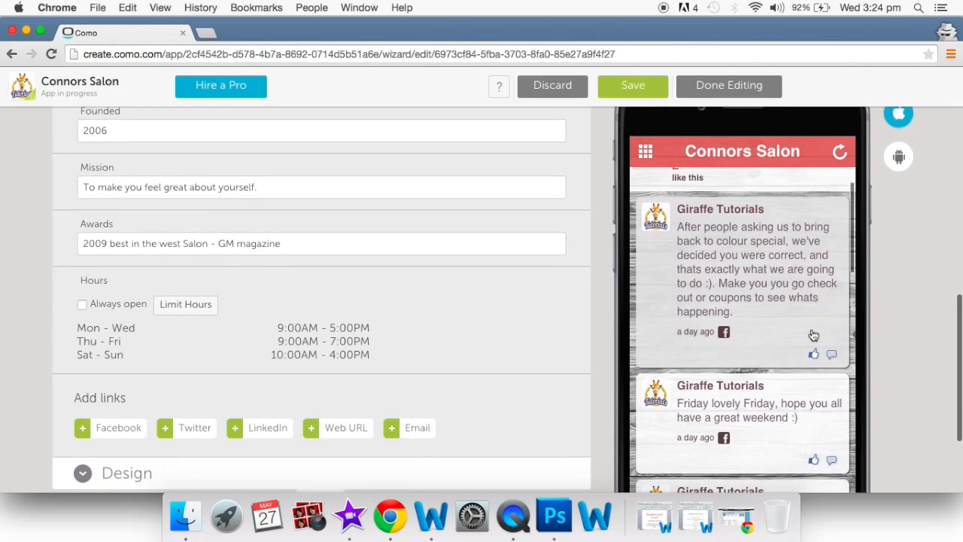
- Open a Giraffe Tutorials post in full, then return to the feed and the home grid
click(783, 253)
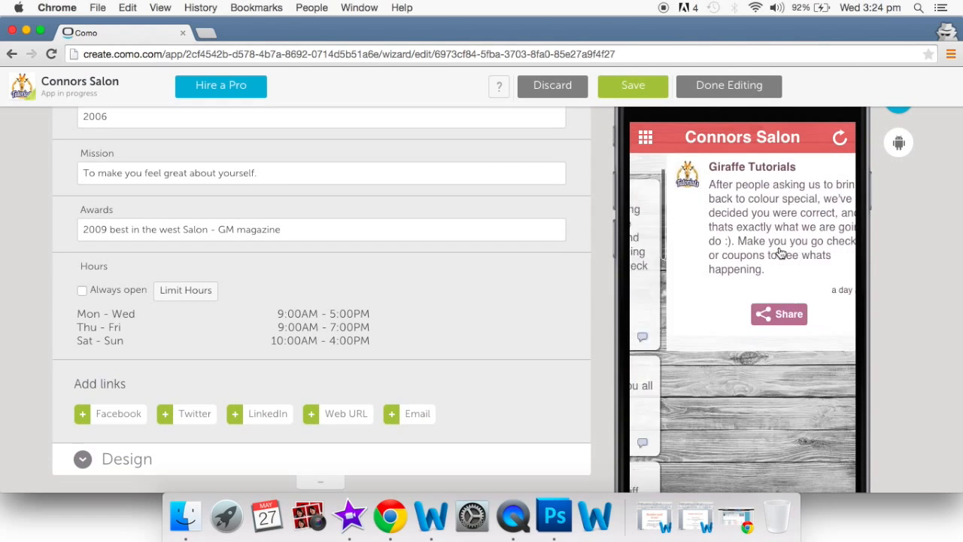
click(647, 143)
click(647, 140)
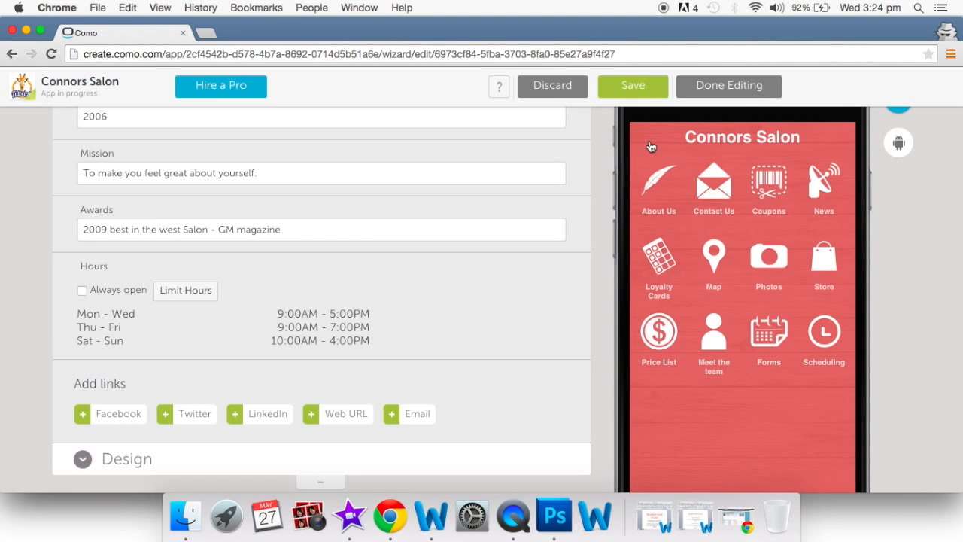
- Preview the Cutting club loyalty card and view, then close, its info and validity panel
click(665, 262)
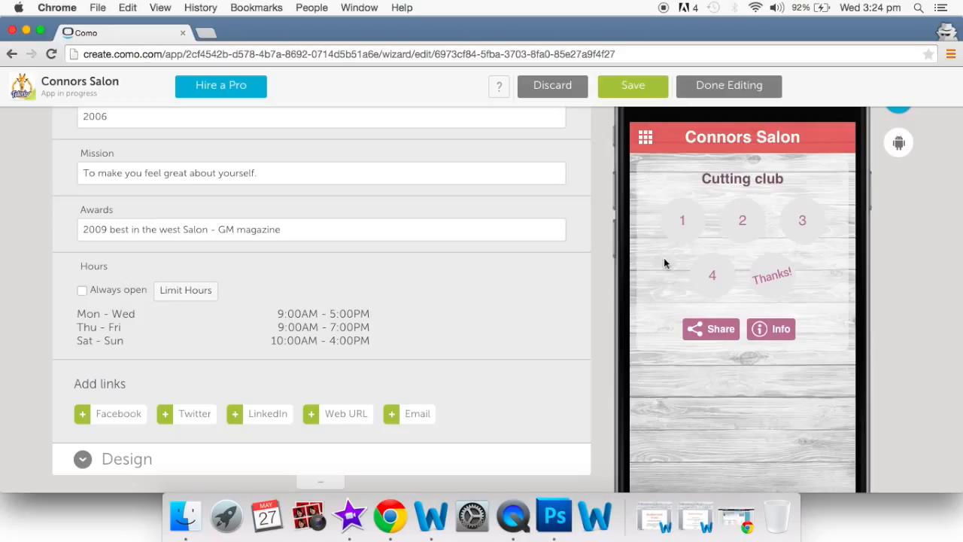
click(779, 334)
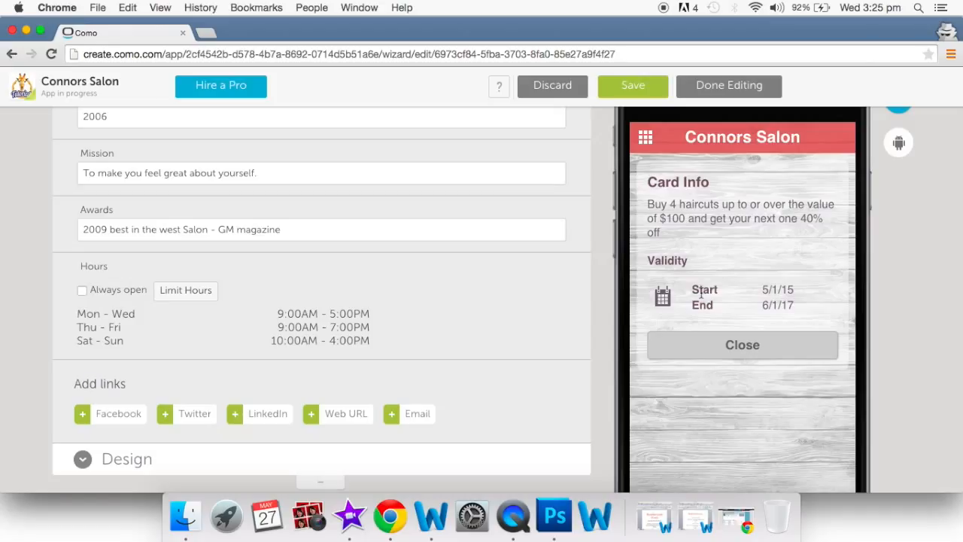
click(706, 346)
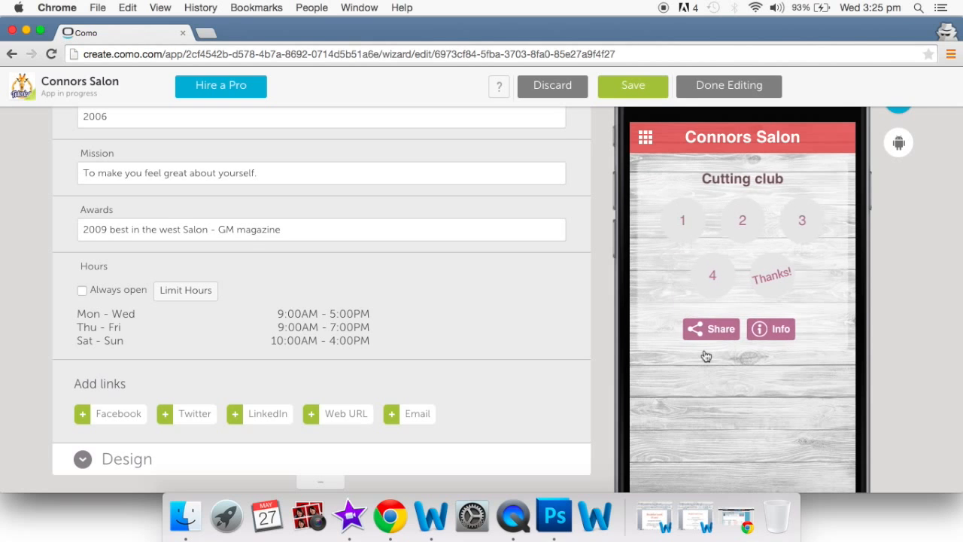
scroll(705, 355, up, 1)
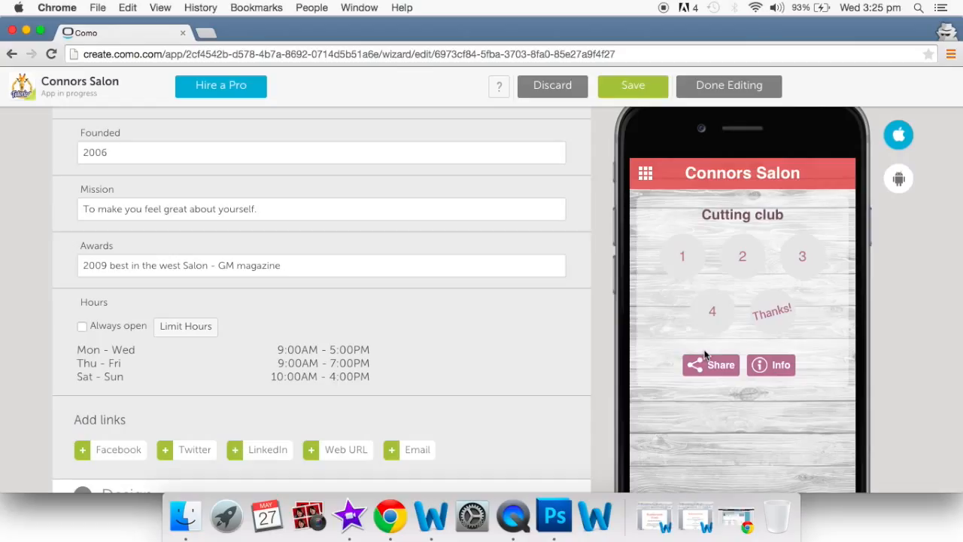
- Try stamping the first loyalty slot and cancel, then open the Photos 'Our work' gallery
click(685, 257)
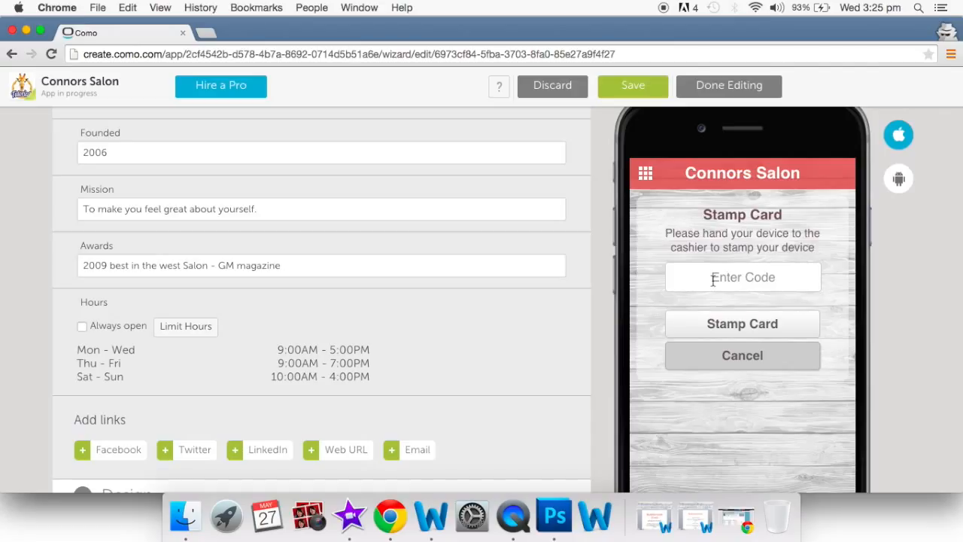
click(730, 359)
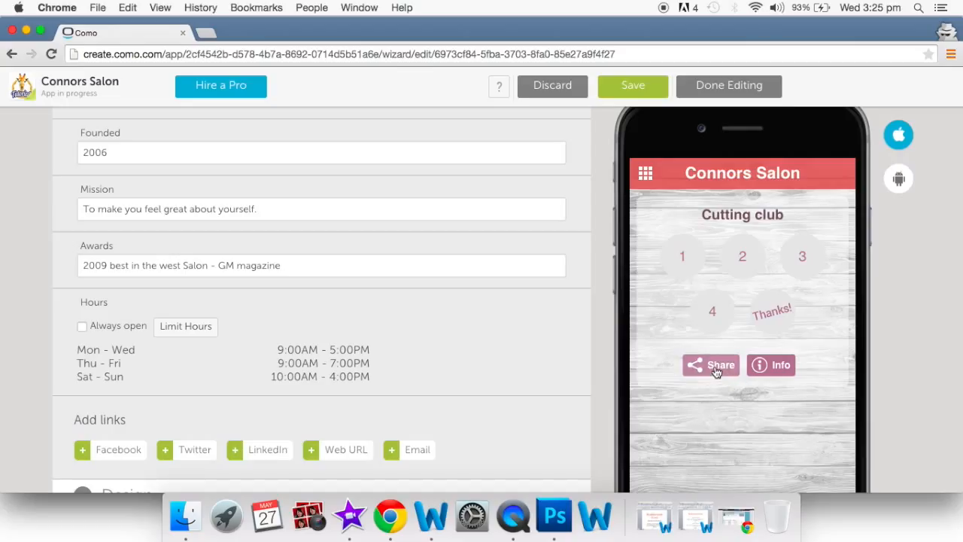
click(642, 177)
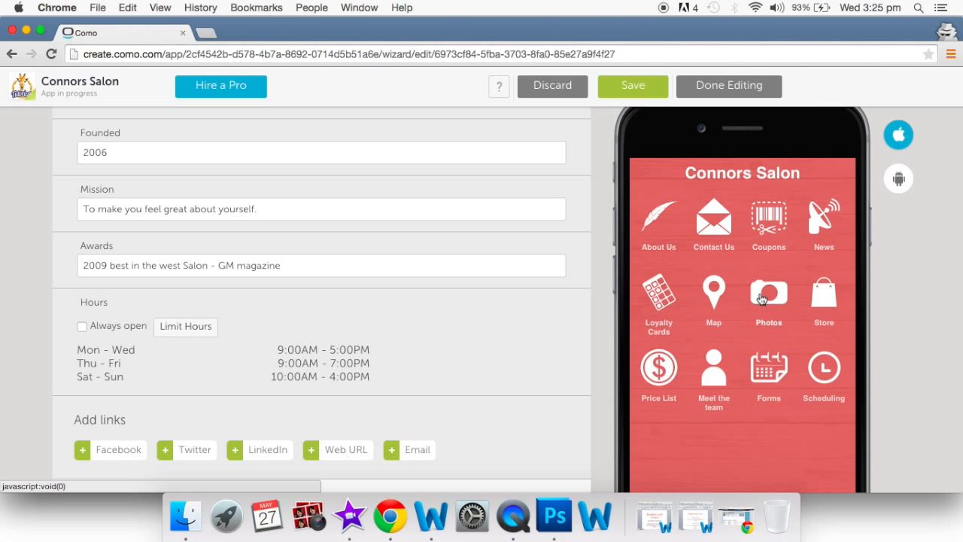
click(762, 300)
- Scroll through the captioned 'Our work' photo posts, back to the top, and return to the home grid
scroll(762, 299, up, 10)
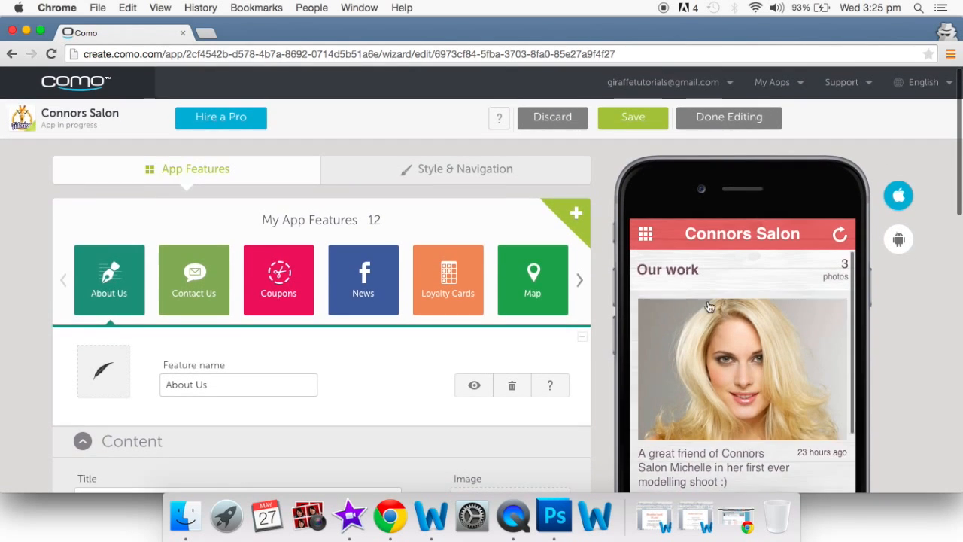
scroll(736, 343, down, 5)
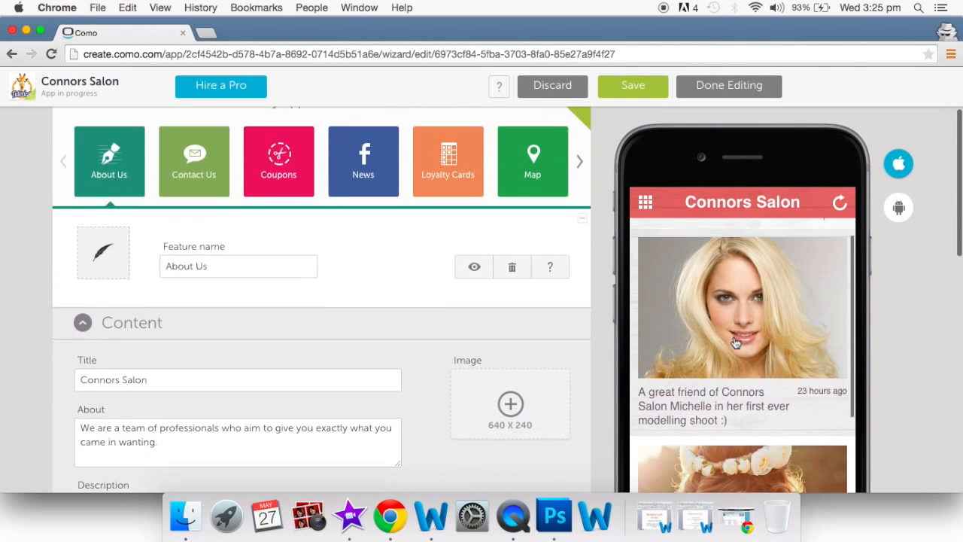
scroll(736, 343, up, 2)
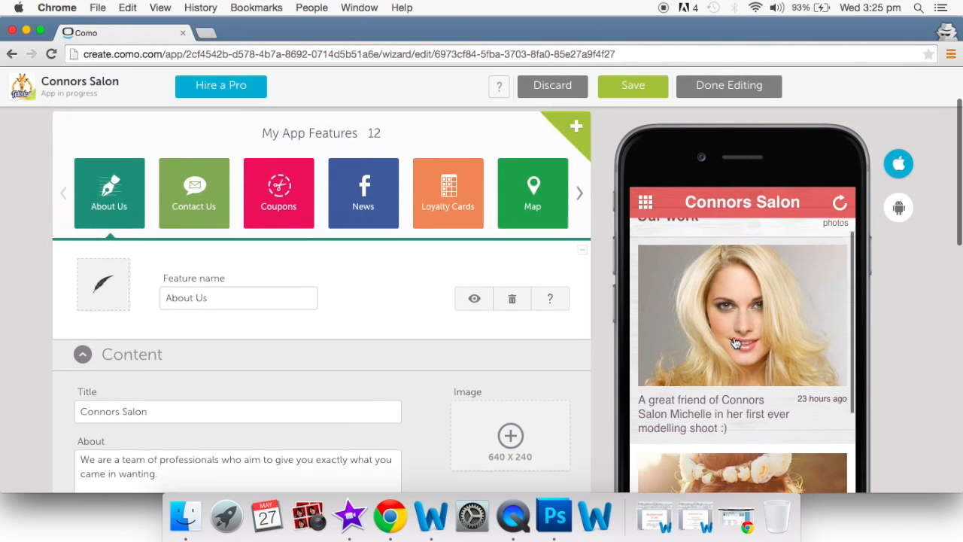
scroll(736, 343, down, 2)
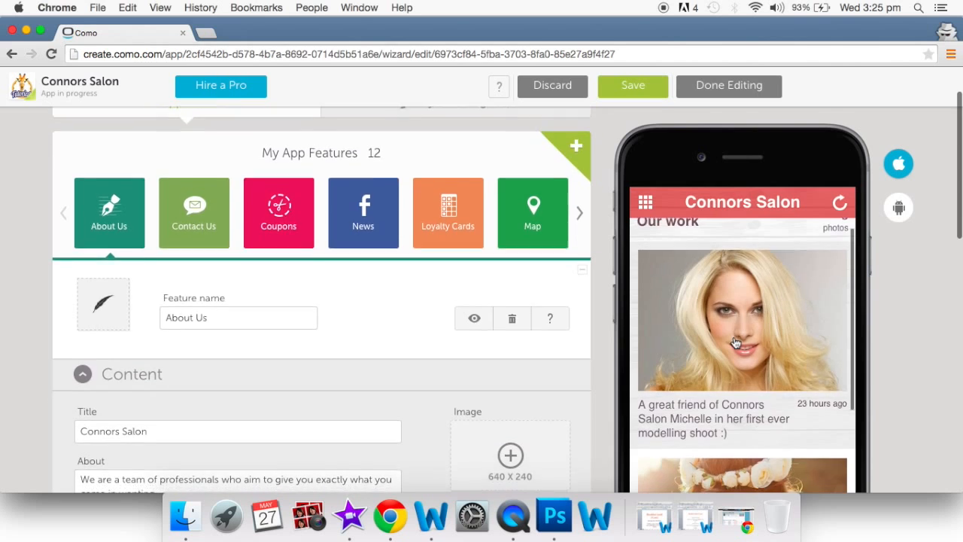
scroll(736, 342, down, 8)
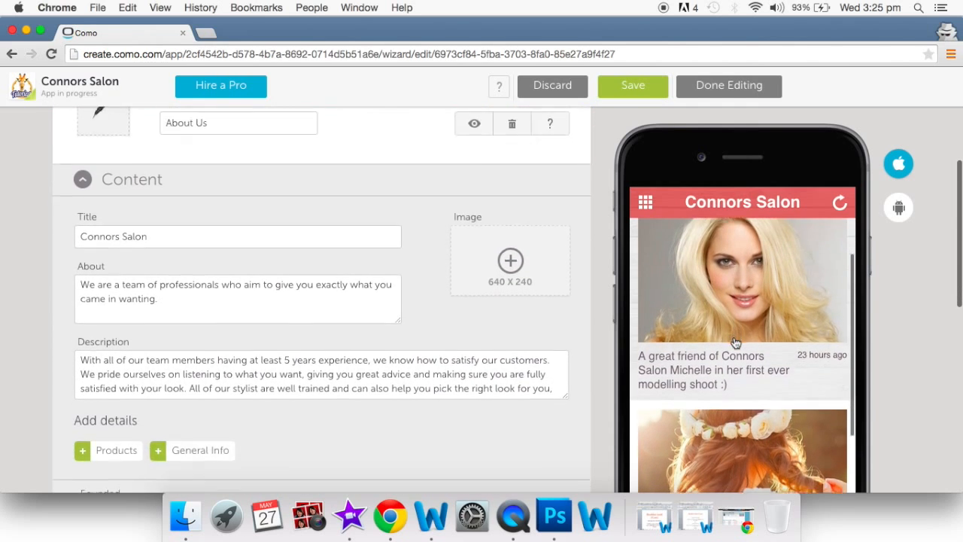
scroll(735, 343, down, 10)
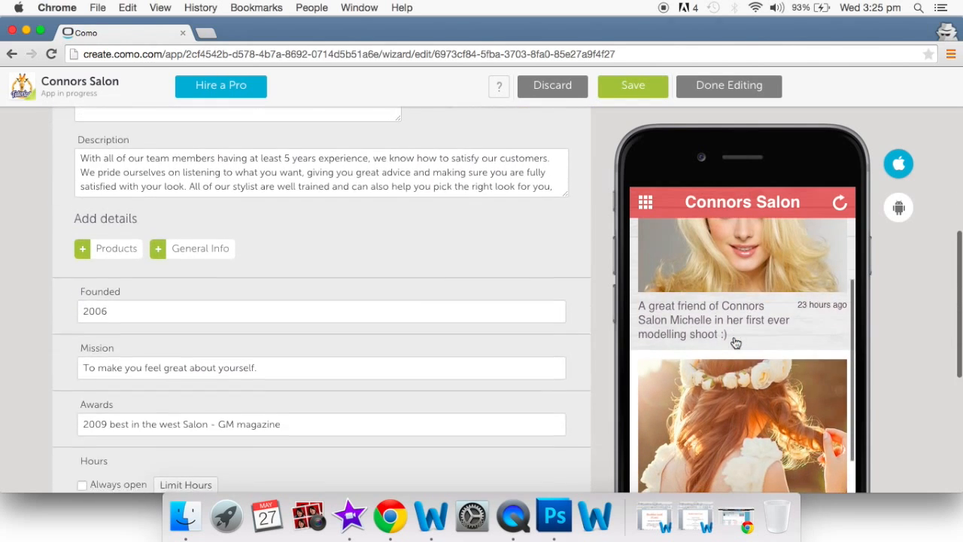
scroll(735, 343, down, 6)
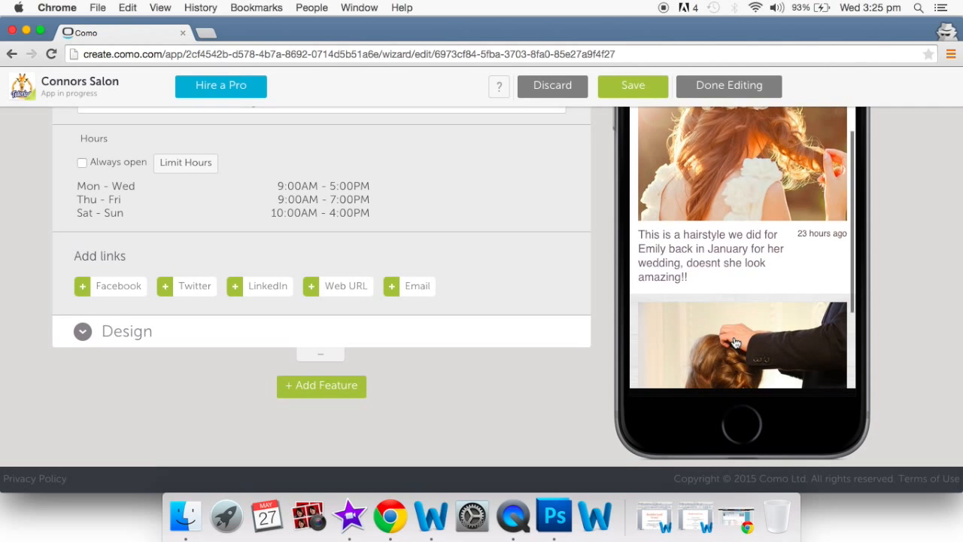
scroll(736, 342, down, 4)
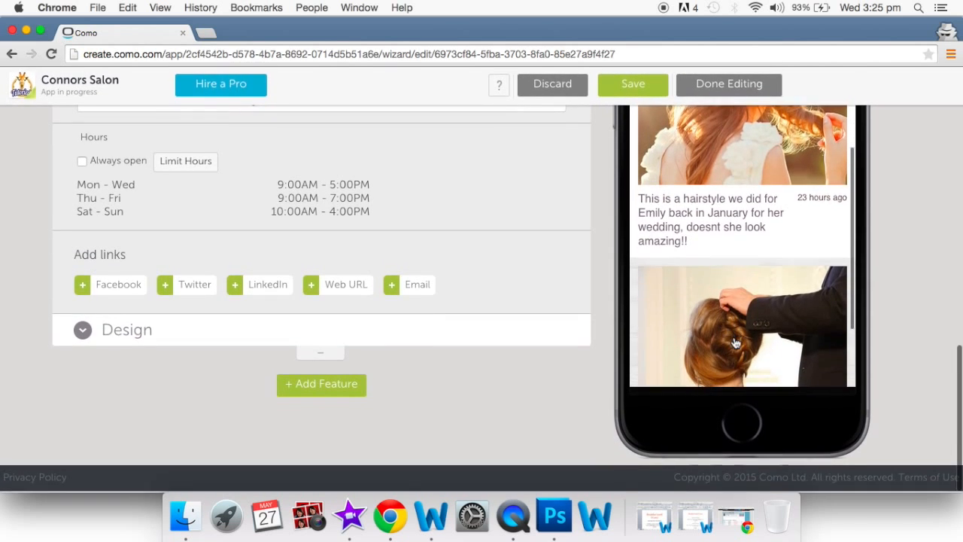
scroll(736, 342, down, 3)
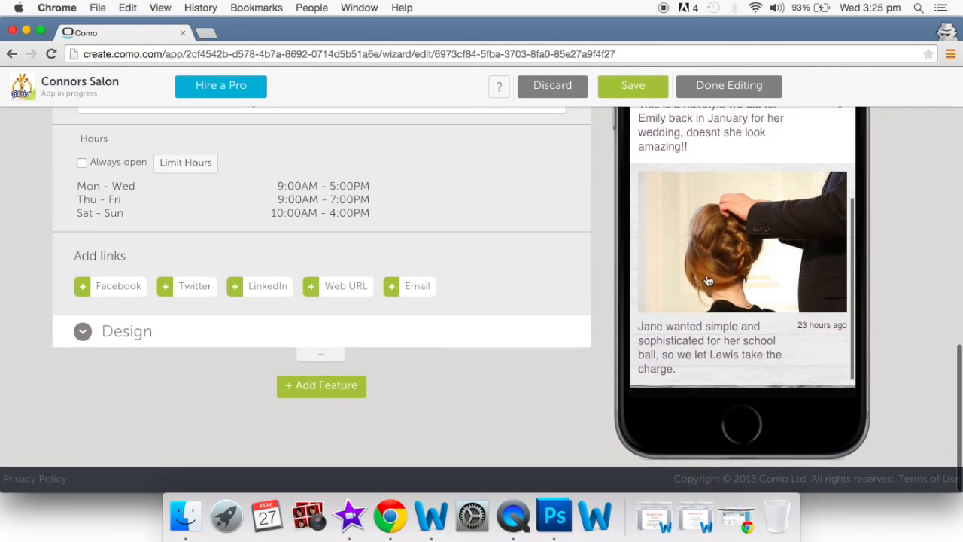
scroll(791, 322, up, 6)
scroll(791, 323, up, 8)
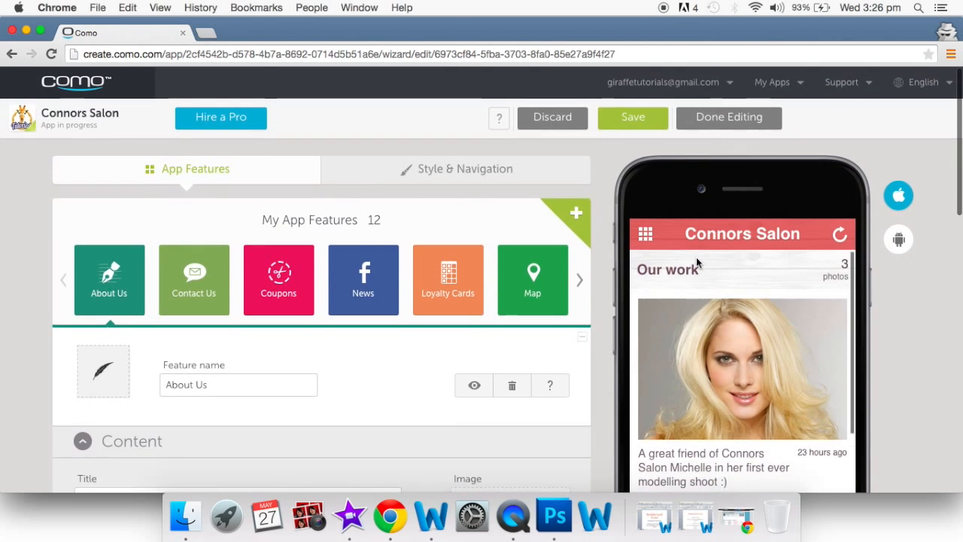
click(645, 234)
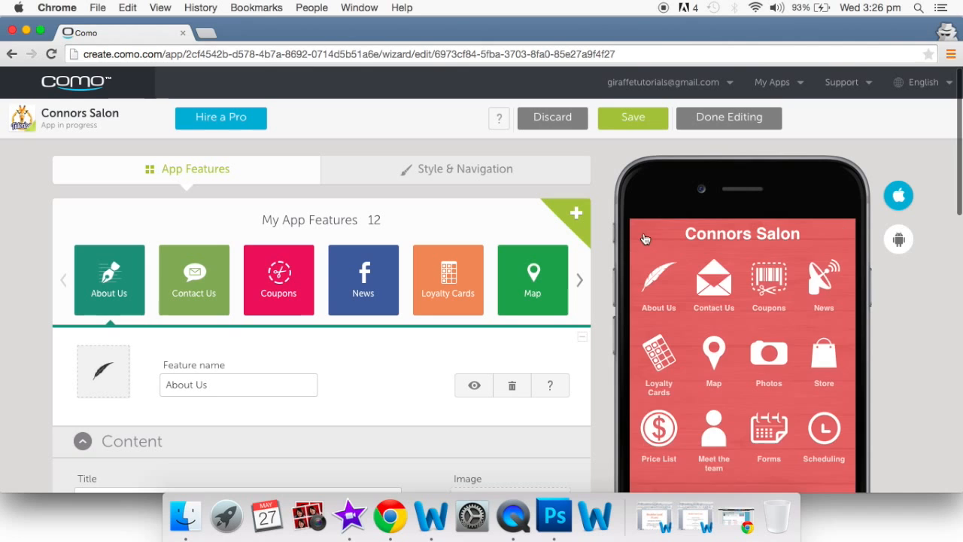
- Open the Store preview and select the Royal Shampoo product
click(824, 358)
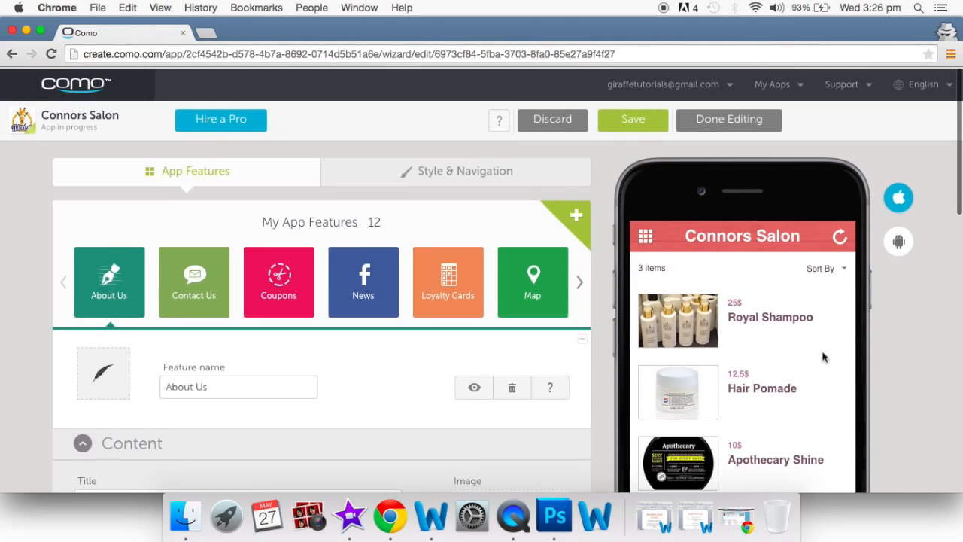
scroll(824, 358, down, 2)
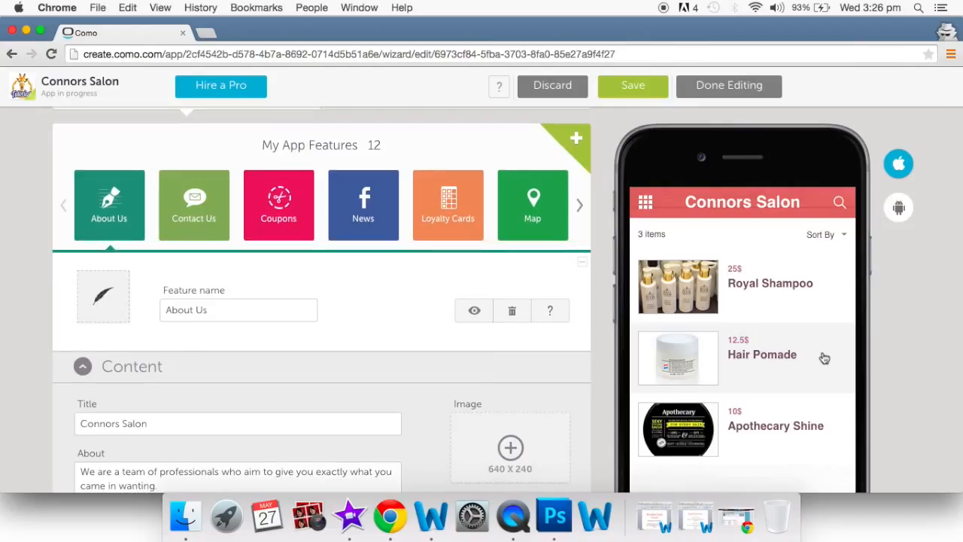
click(764, 297)
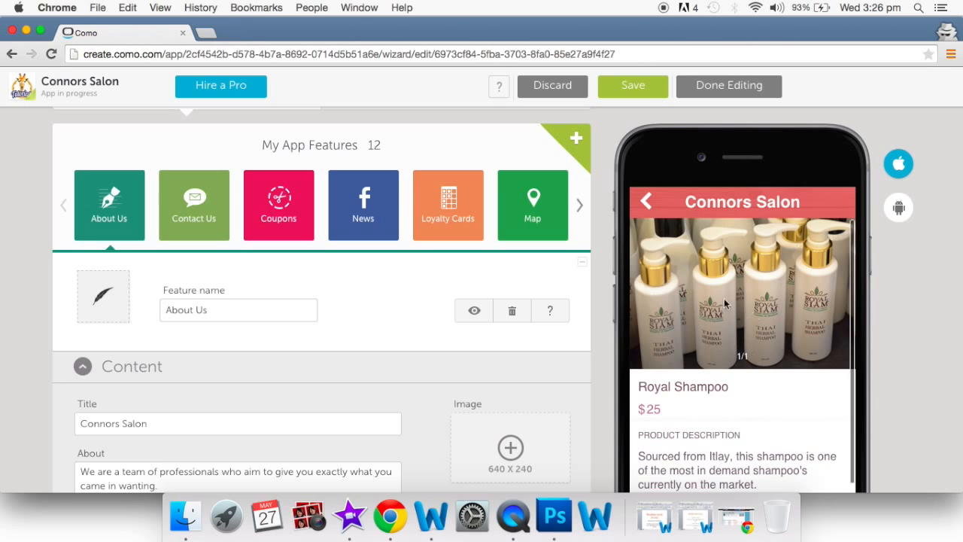
- Scroll through the $25 Royal Shampoo details, then go back to the product list and home grid
scroll(780, 320, down, 3)
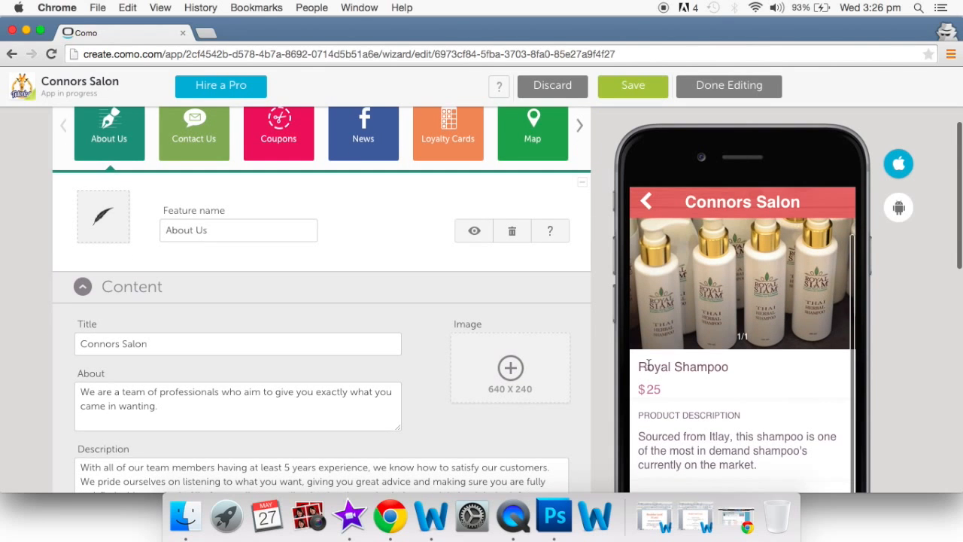
scroll(694, 407, down, 3)
scroll(688, 406, down, 2)
scroll(703, 418, down, 10)
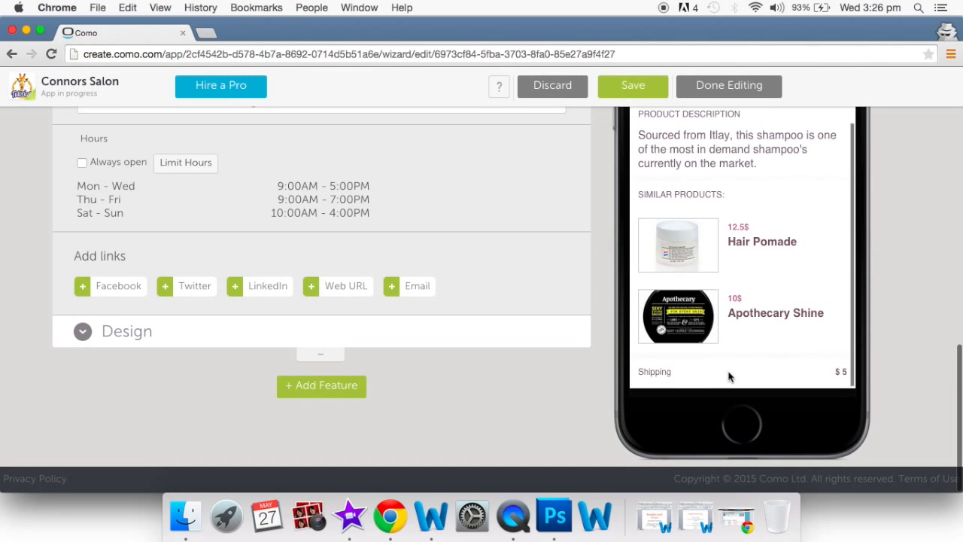
scroll(729, 376, up, 5)
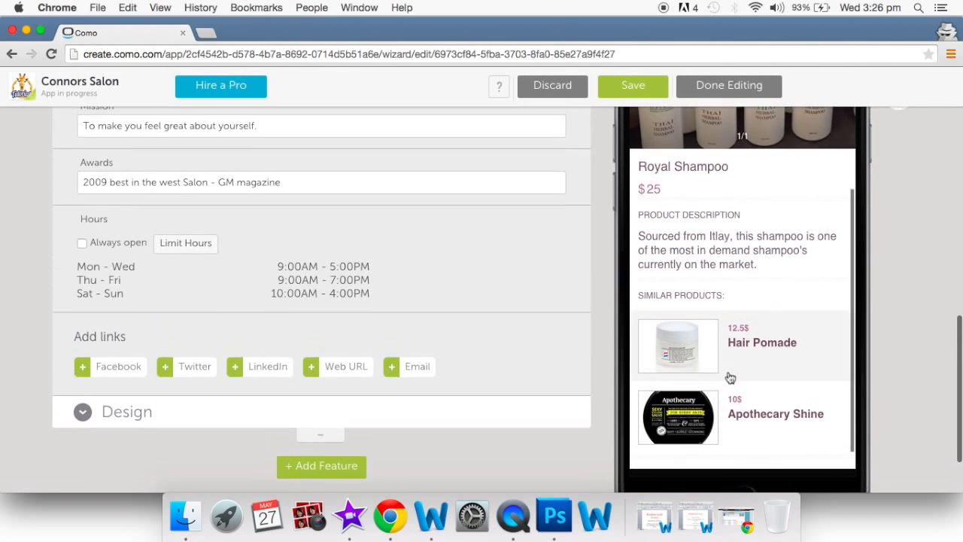
scroll(728, 376, up, 5)
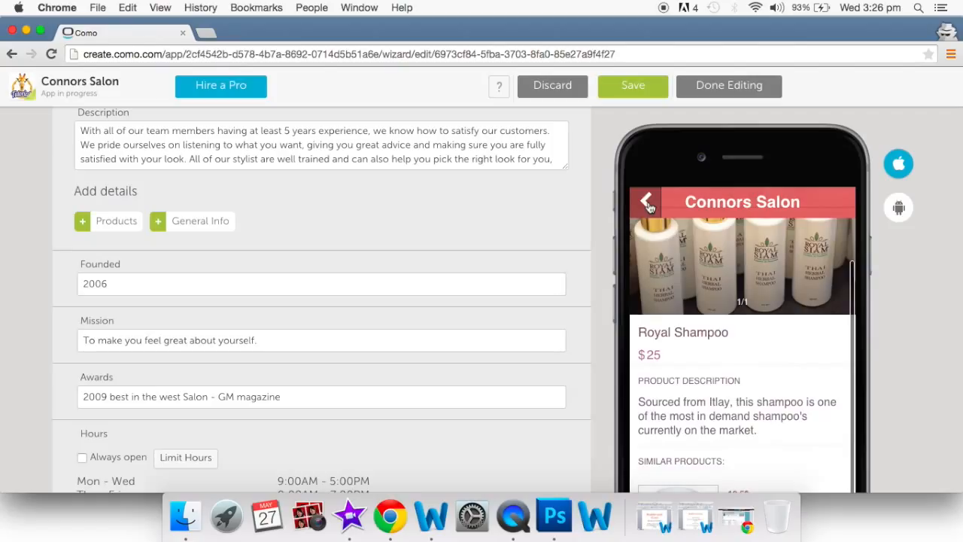
click(647, 203)
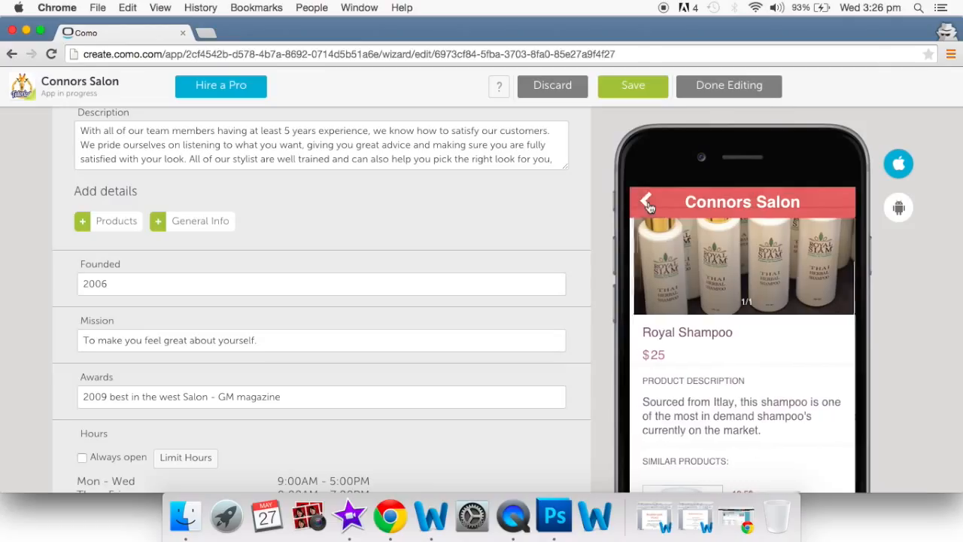
click(647, 204)
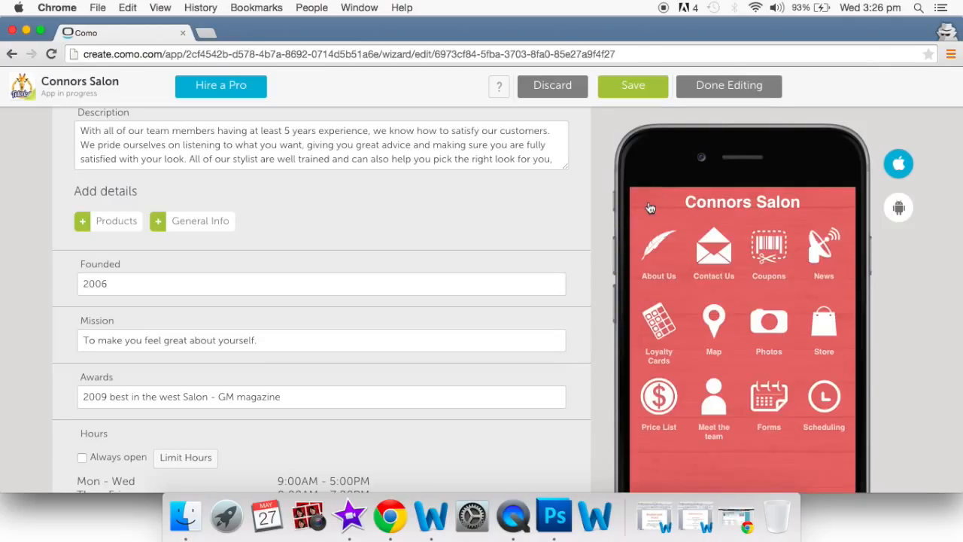
click(658, 402)
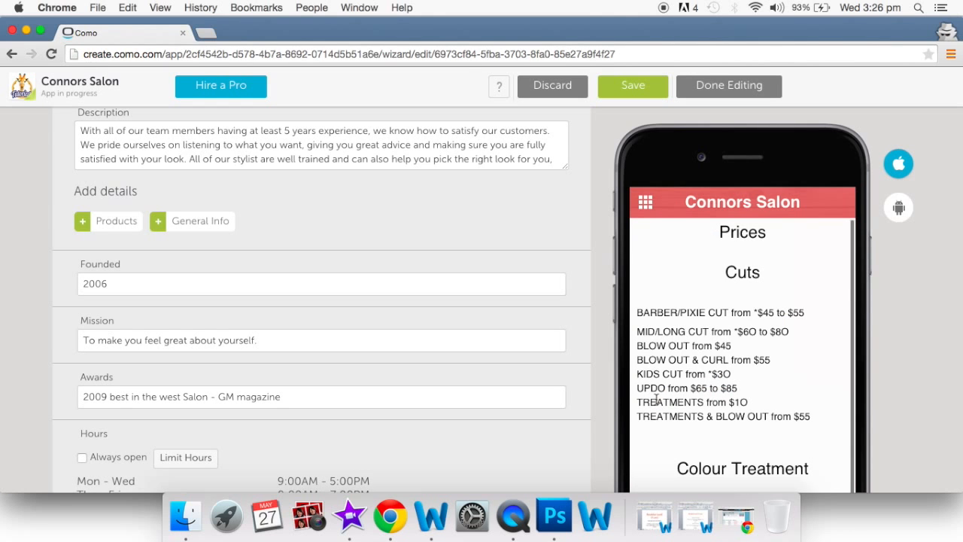
scroll(777, 402, down, 8)
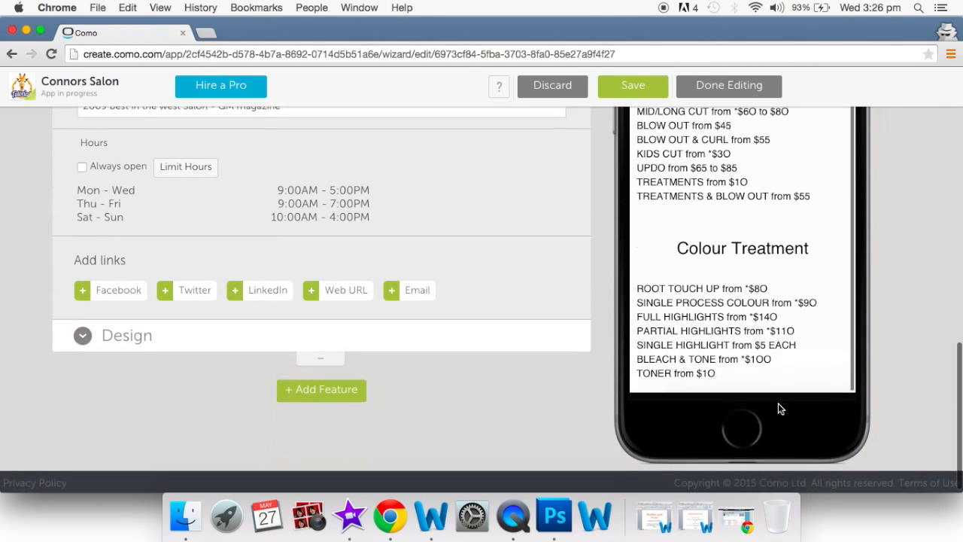
scroll(775, 337, up, 8)
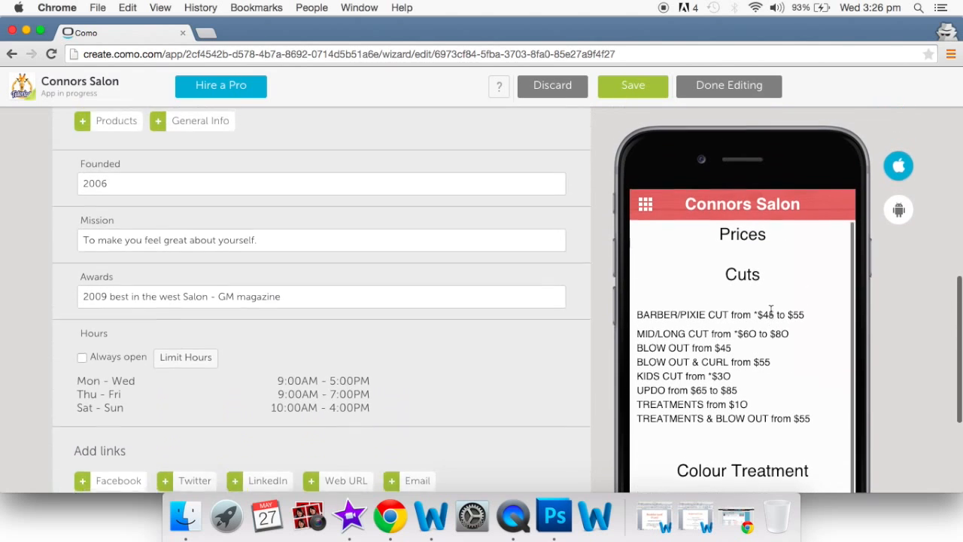
scroll(771, 310, up, 3)
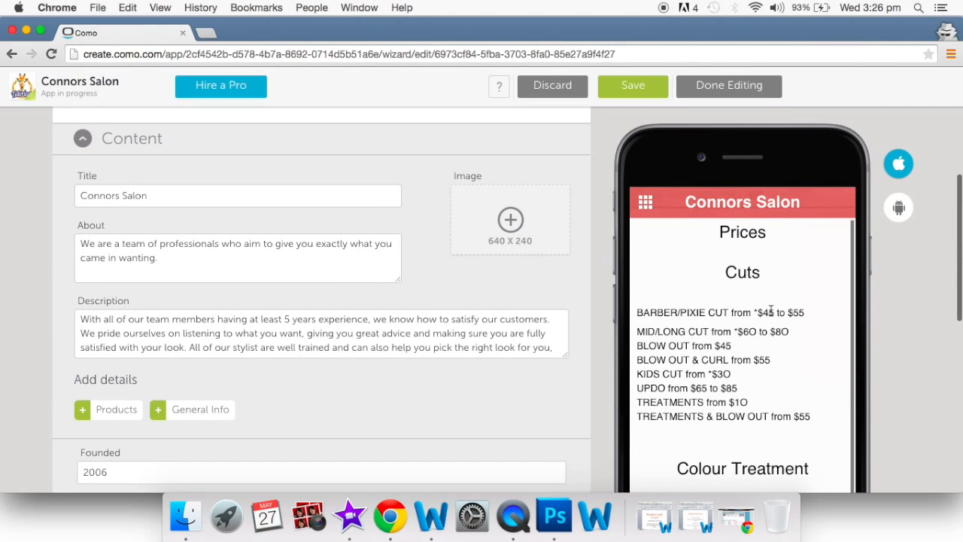
click(645, 205)
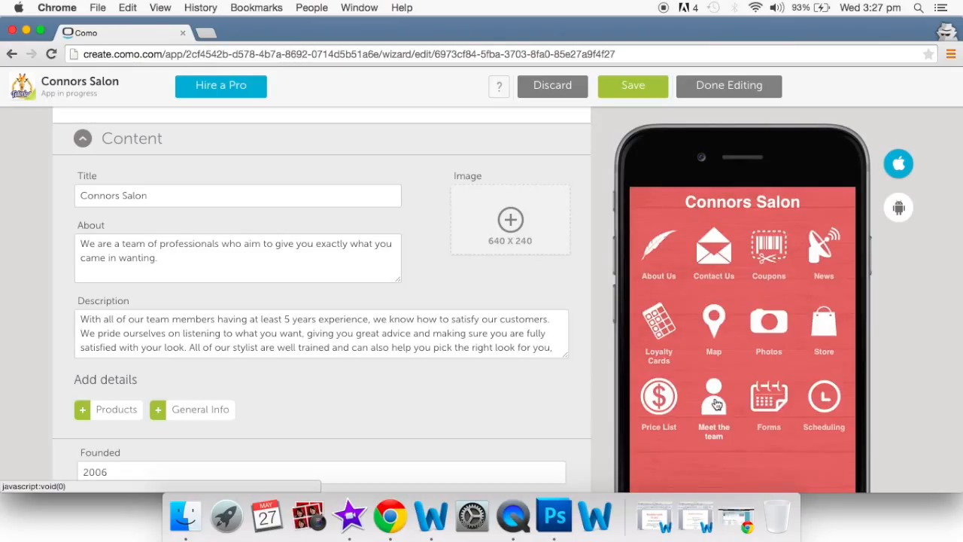
click(714, 402)
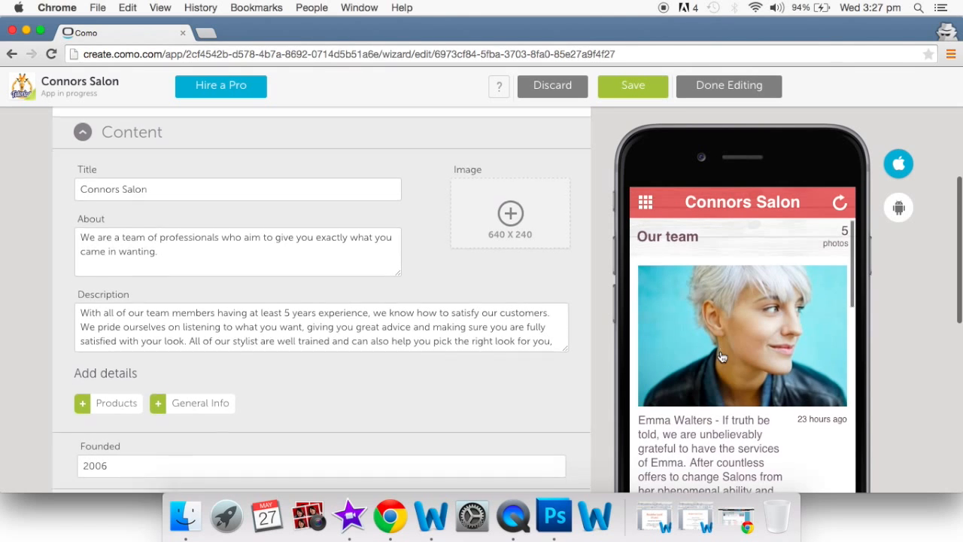
scroll(720, 350, down, 5)
scroll(720, 351, down, 5)
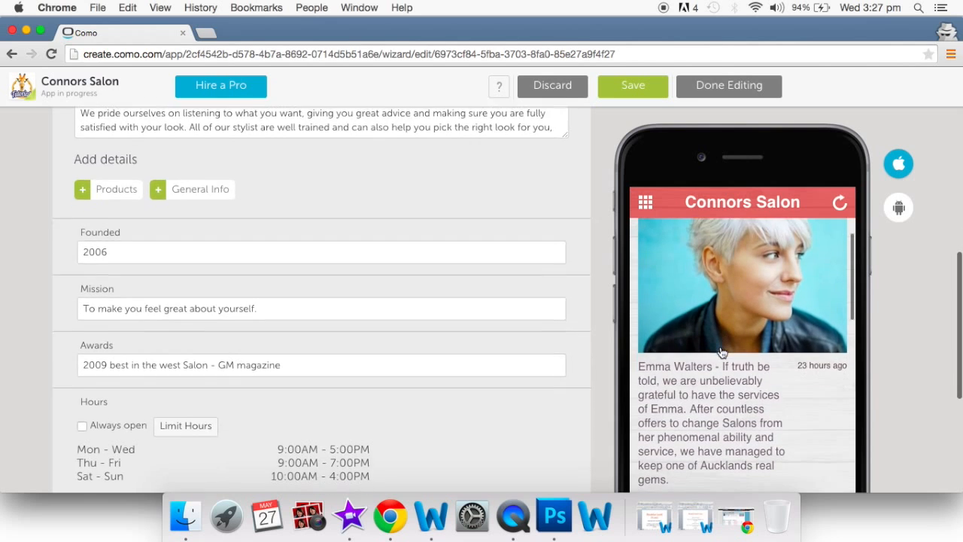
scroll(722, 352, down, 5)
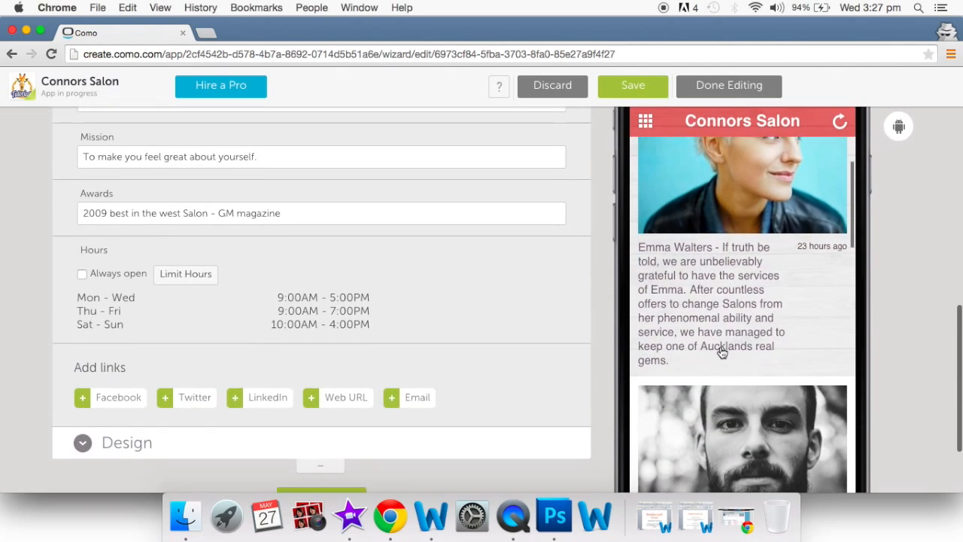
scroll(721, 352, down, 5)
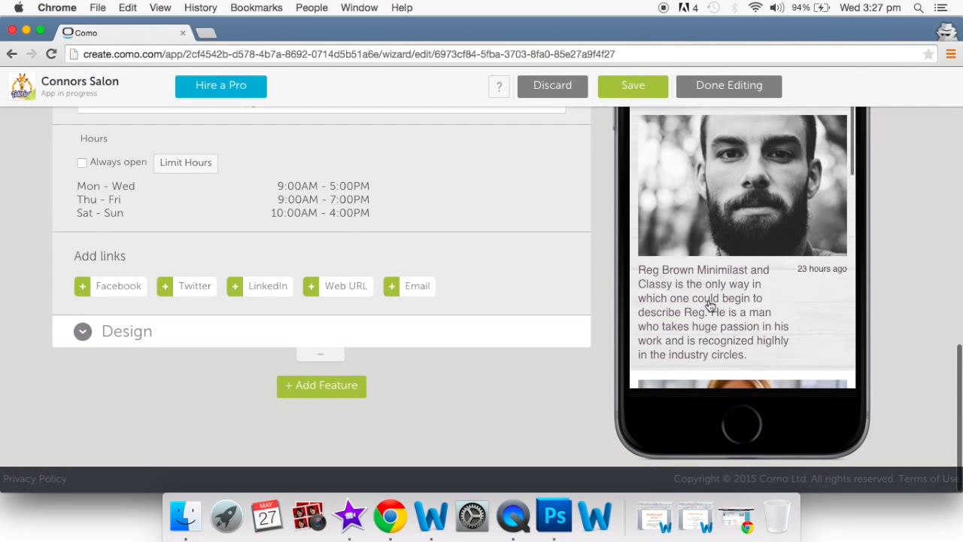
scroll(707, 320, down, 2)
scroll(707, 319, down, 5)
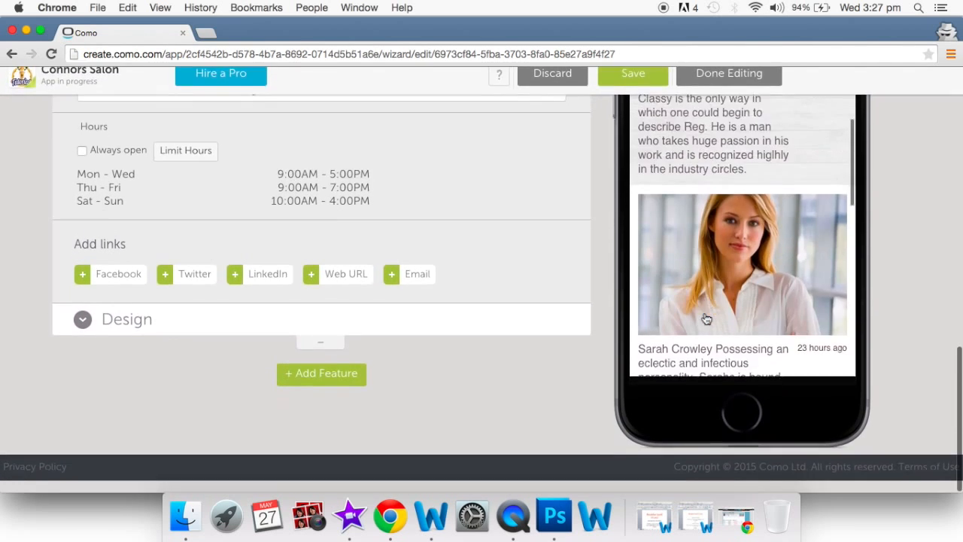
scroll(705, 319, down, 5)
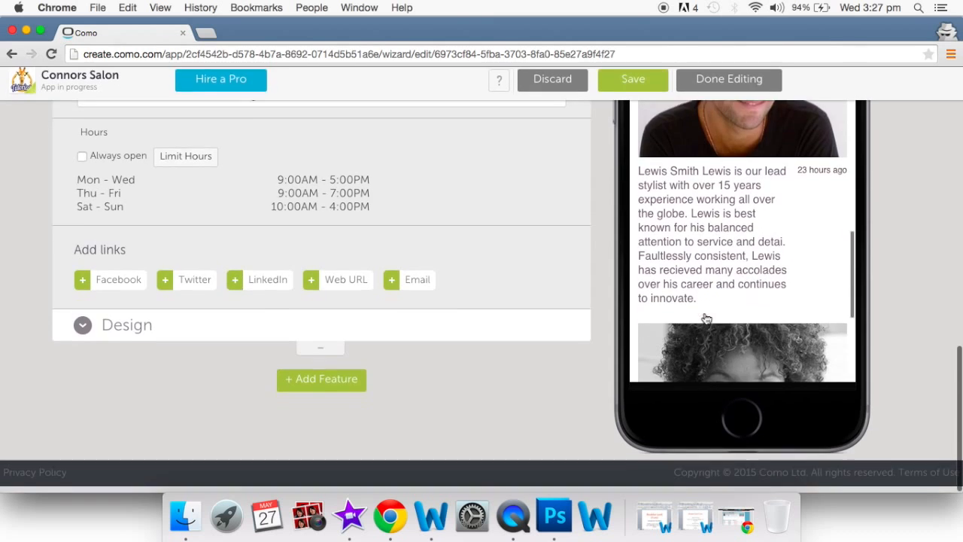
scroll(705, 319, up, 10)
scroll(705, 319, up, 6)
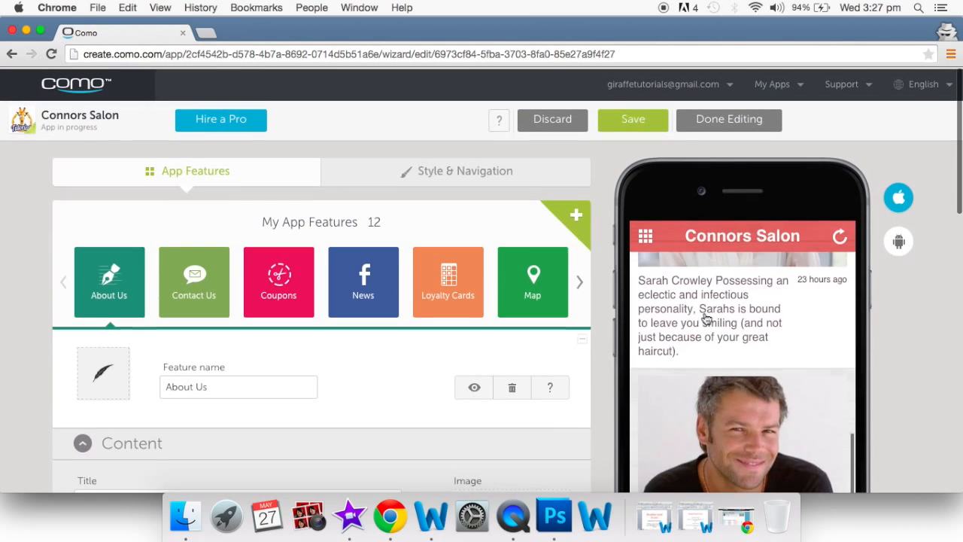
click(646, 236)
scroll(789, 432, down, 3)
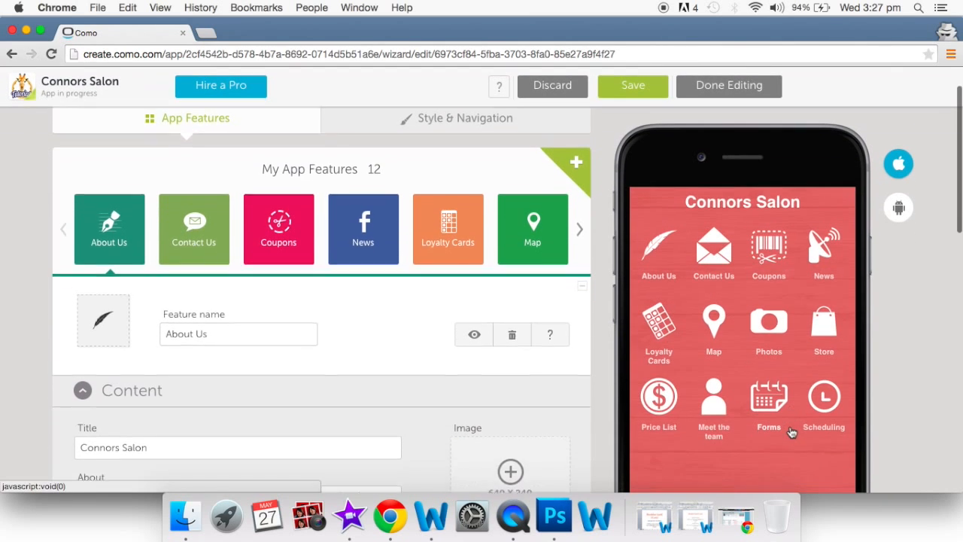
click(767, 399)
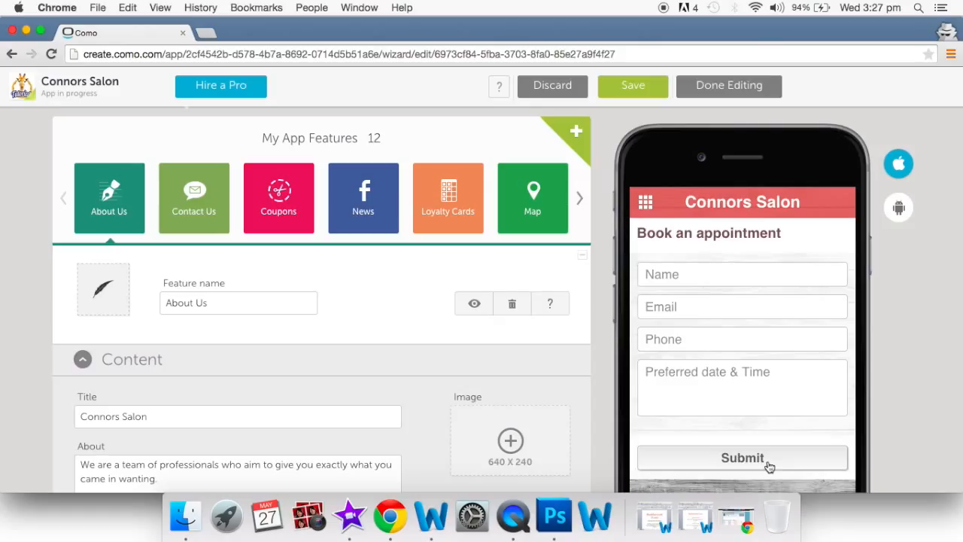
click(645, 205)
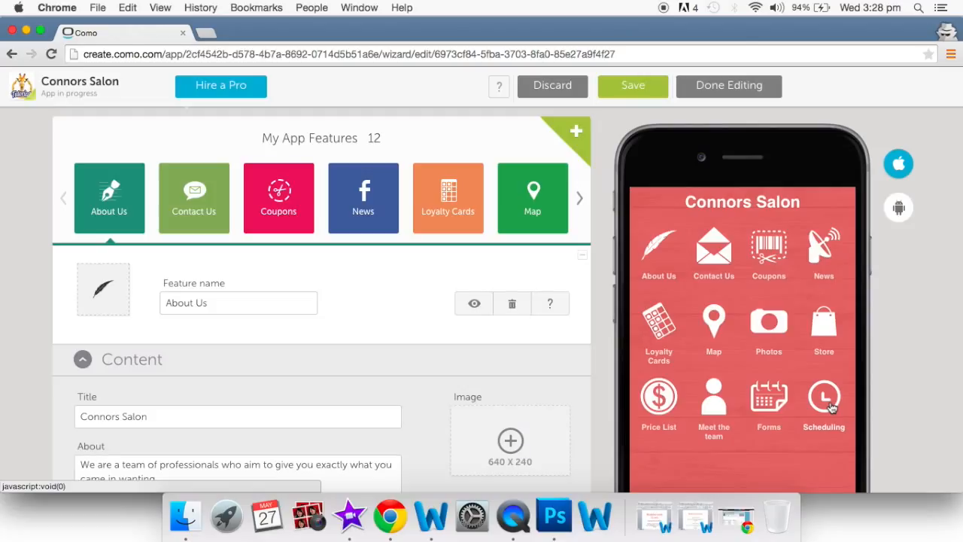
scroll(831, 407, up, 2)
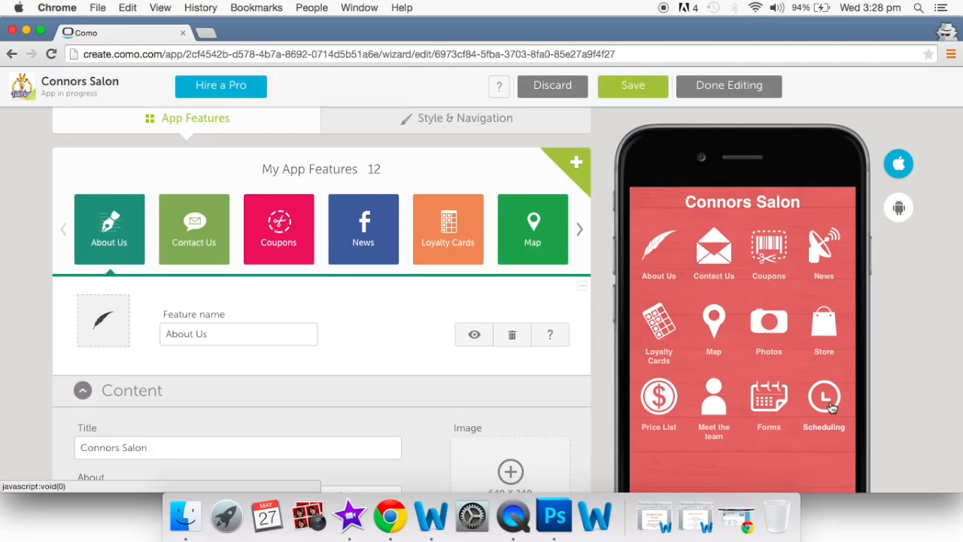
scroll(832, 407, up, 2)
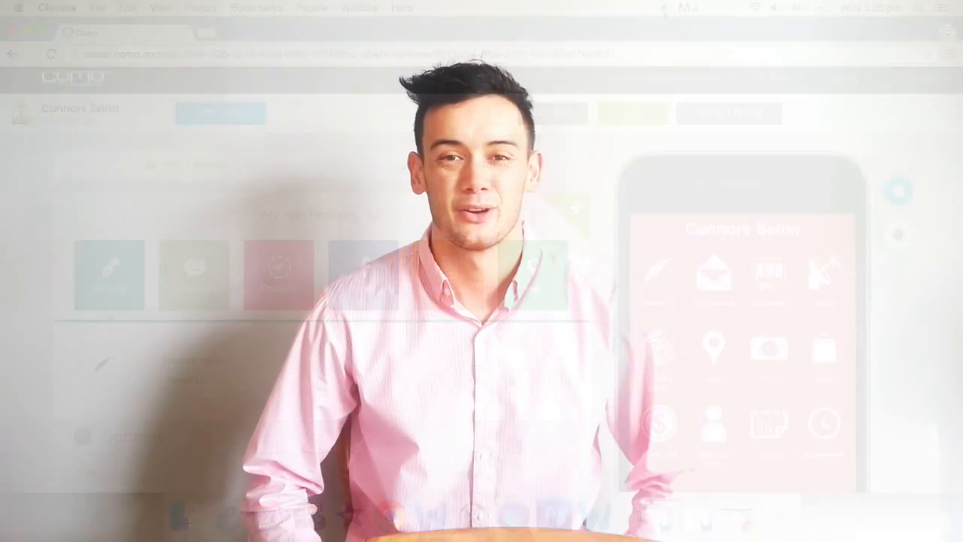
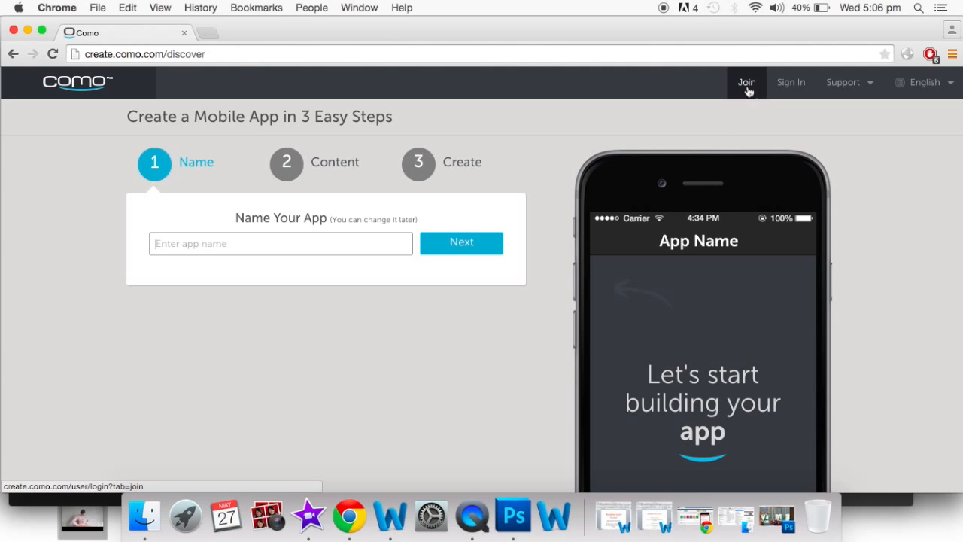
- Open Como's Join form, look at the Sign In tab, then return to Join
click(748, 90)
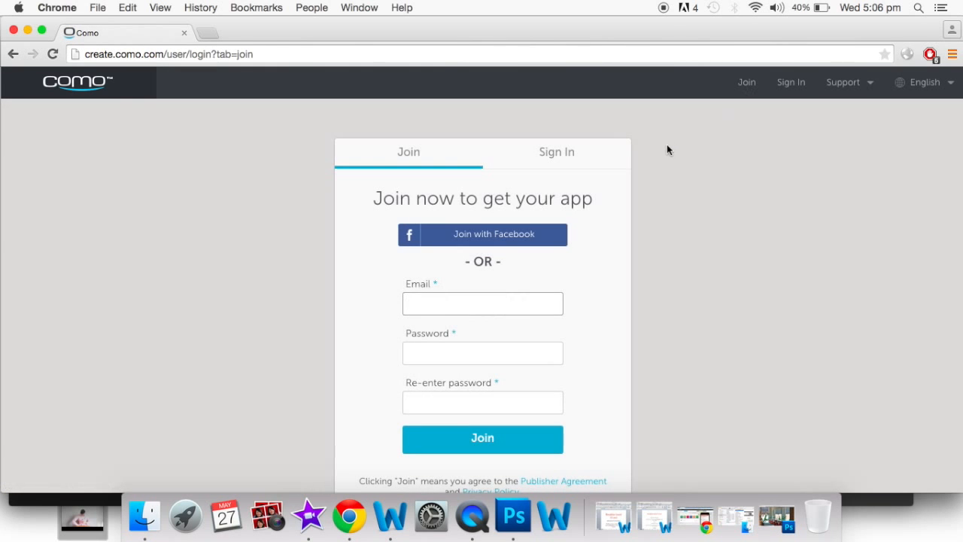
click(568, 157)
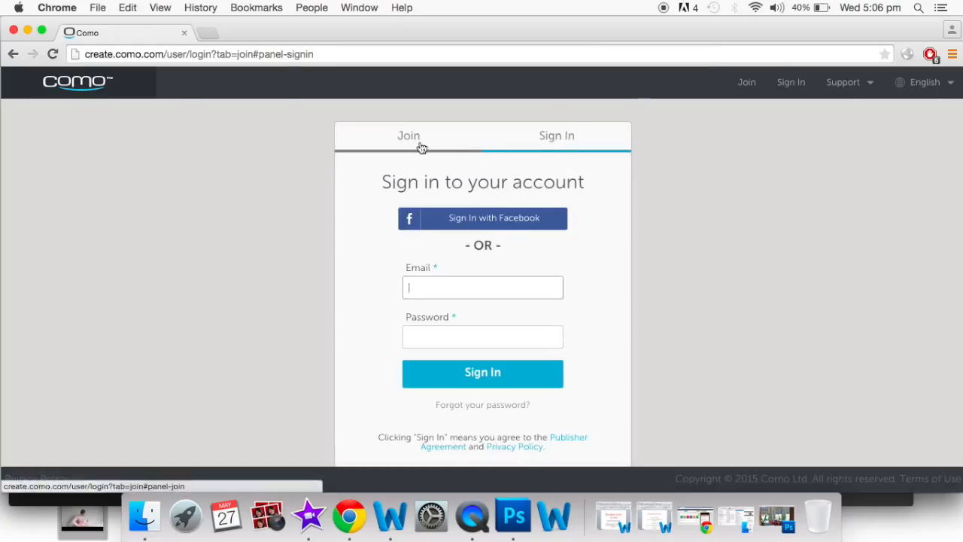
click(422, 148)
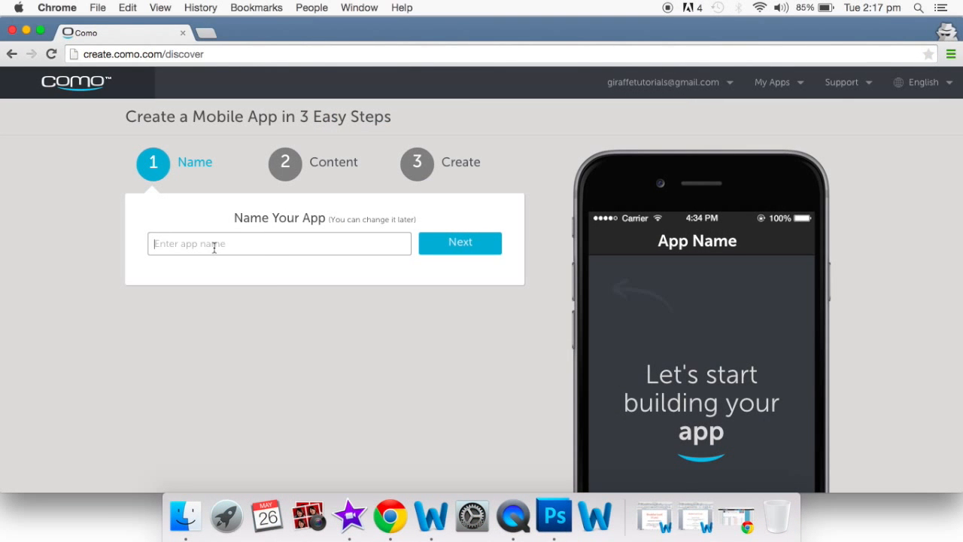
- Name the app 'Connors Salon' and skip both the Facebook page and website imports
text(Connors Salon)
click(456, 251)
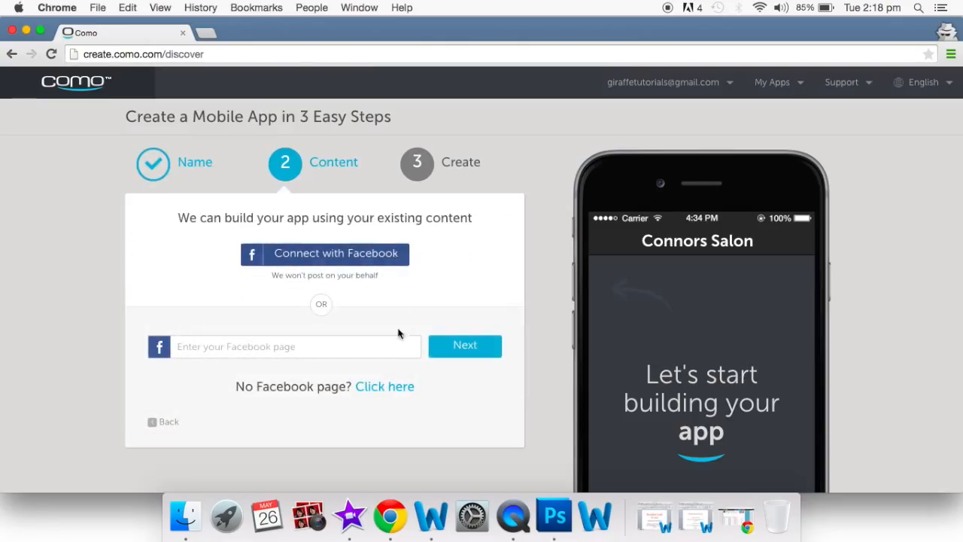
click(385, 388)
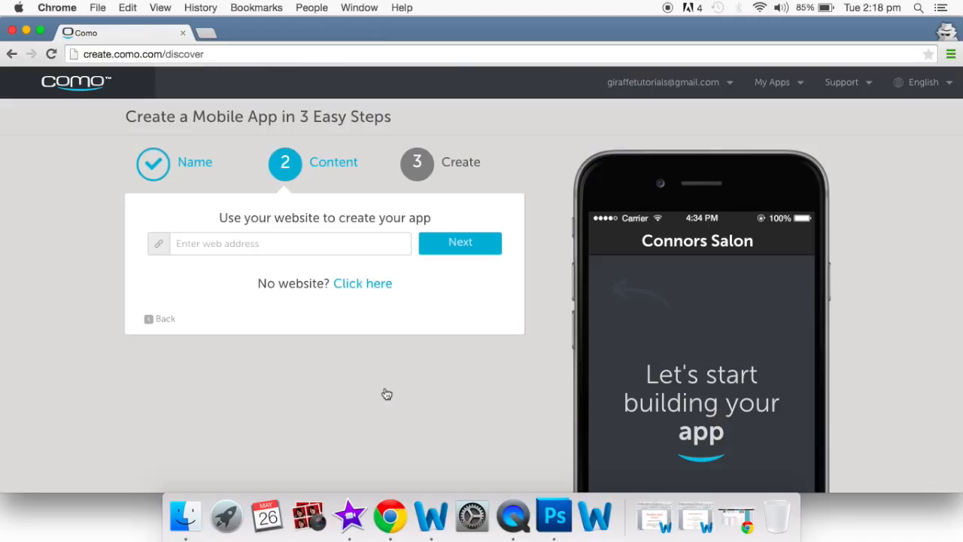
click(359, 284)
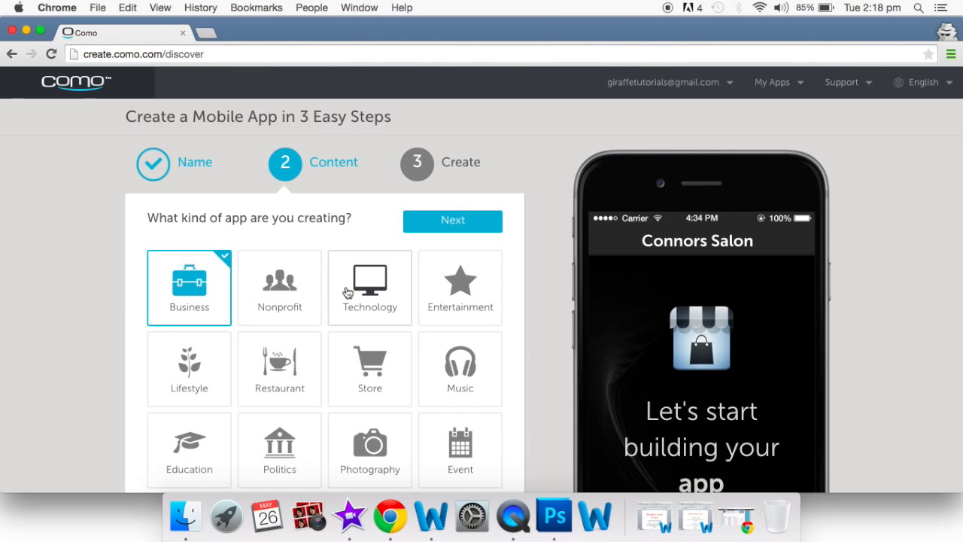
- Keep Business as the app type and create the Connors Salon app
scroll(347, 292, down, 3)
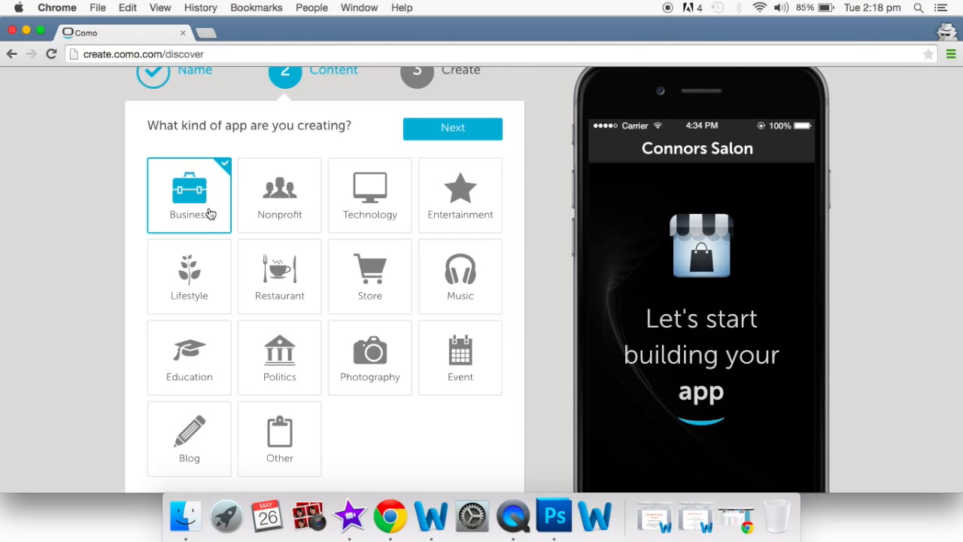
click(462, 130)
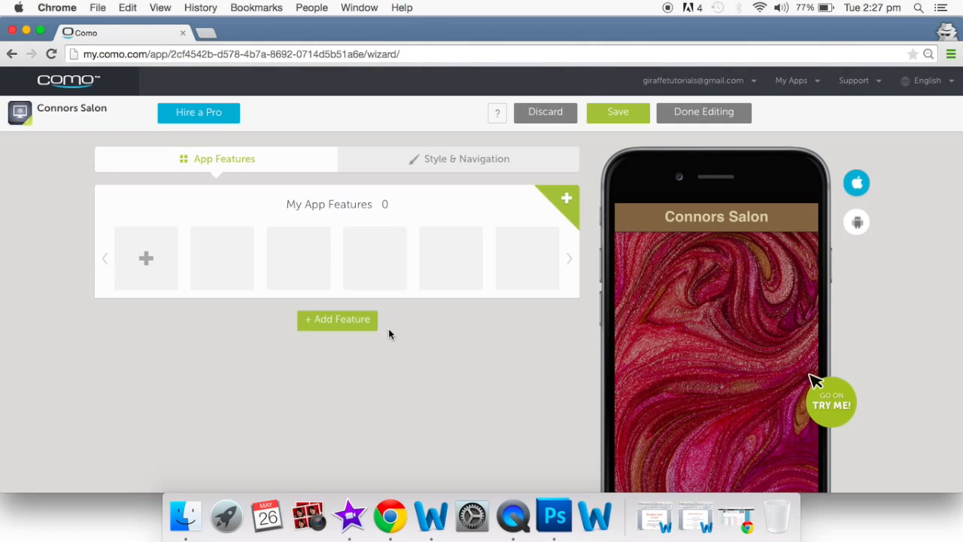
- Add About Us, Contact Us, Coupons and Facebook features to the app
click(566, 203)
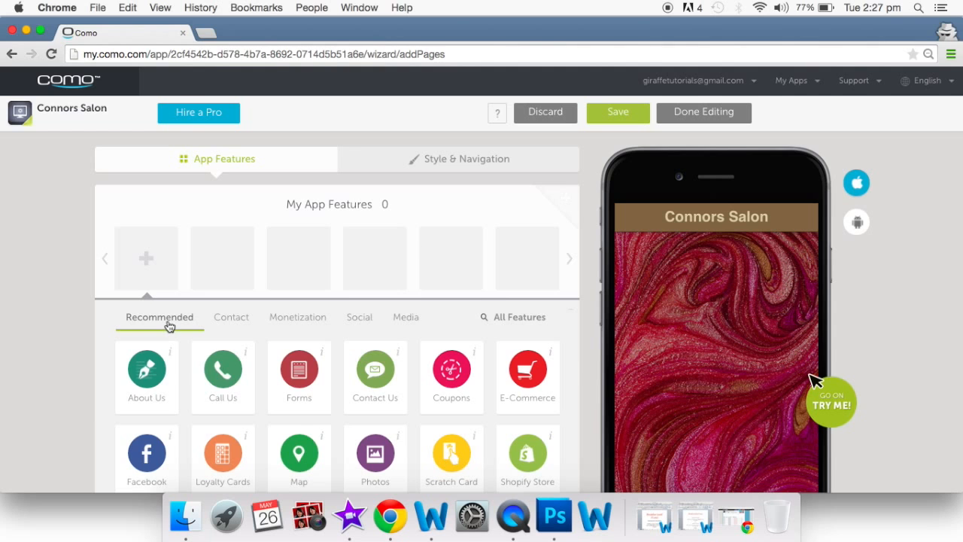
scroll(172, 326, down, 3)
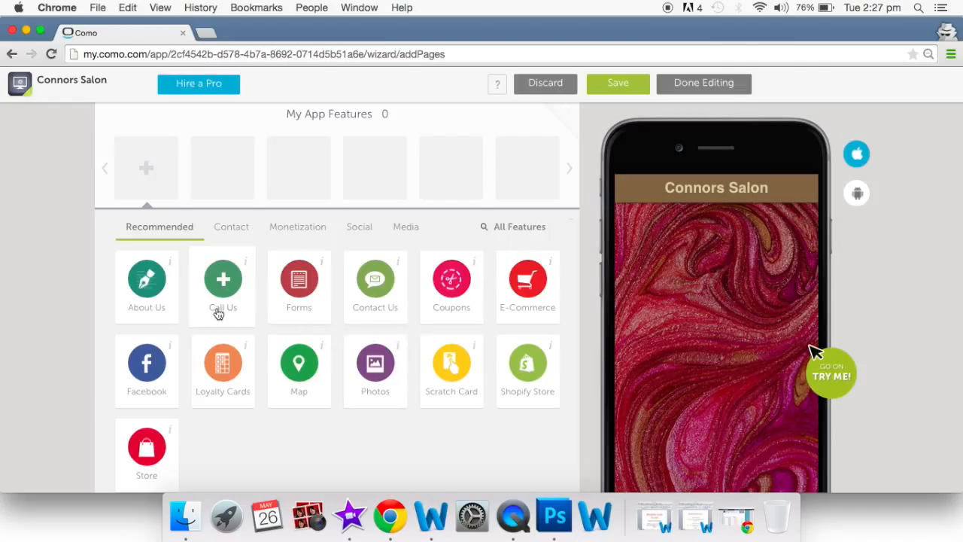
click(167, 299)
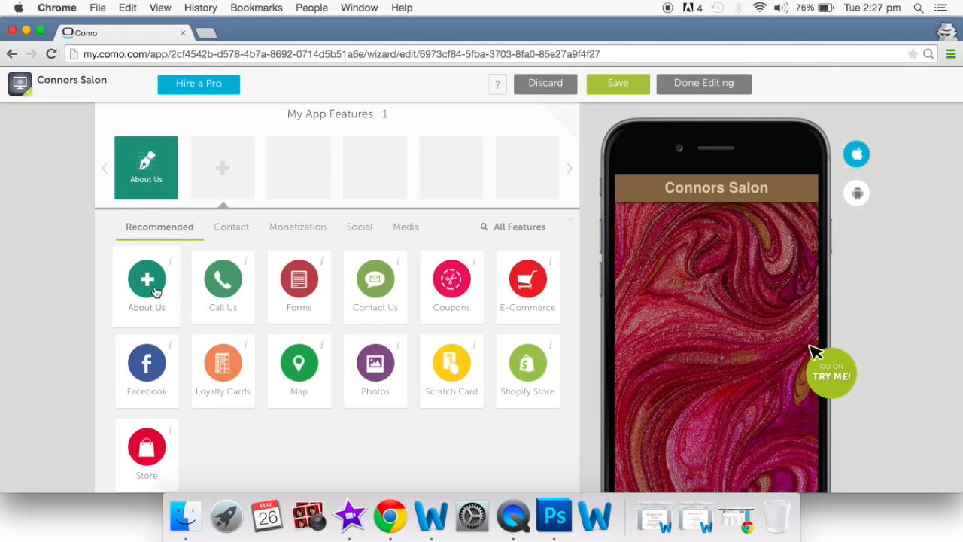
scroll(419, 281, up, 2)
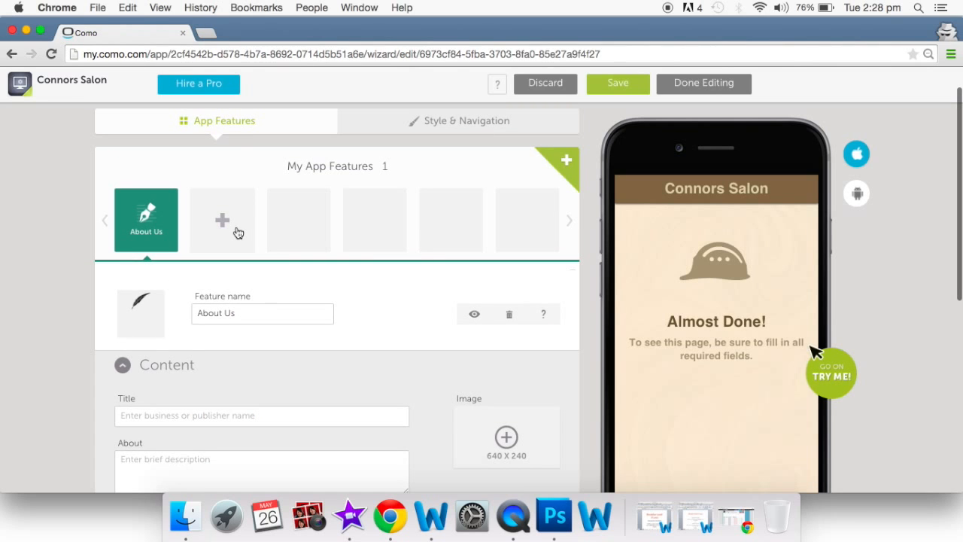
click(238, 233)
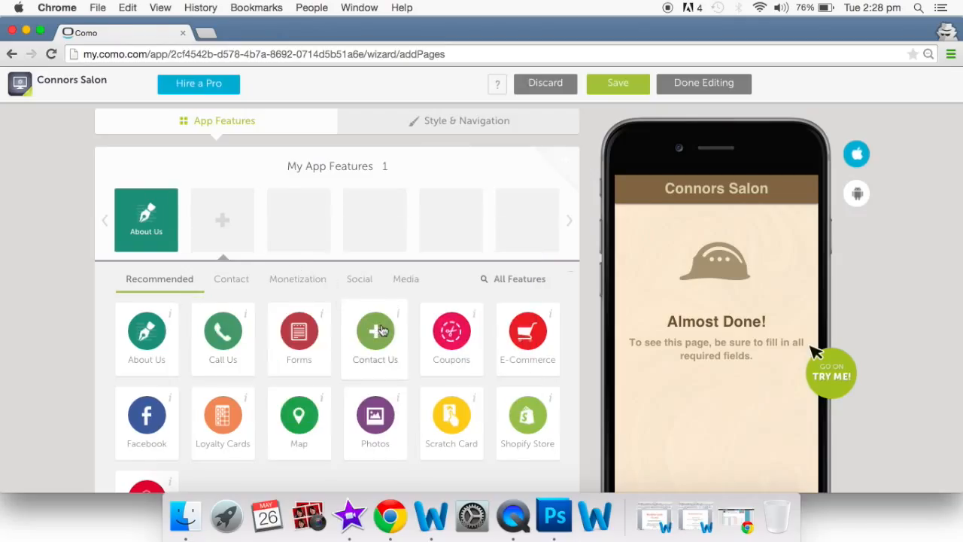
click(380, 331)
click(298, 225)
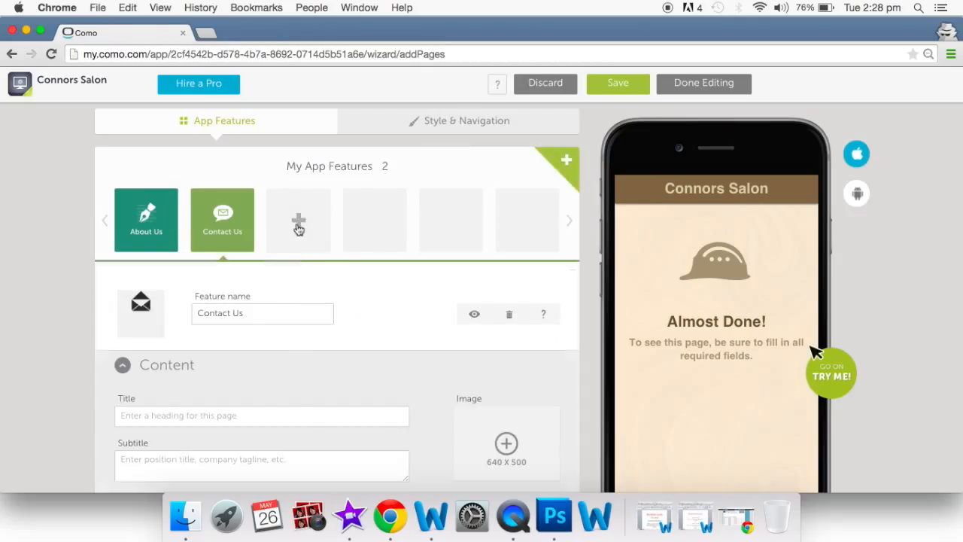
click(453, 341)
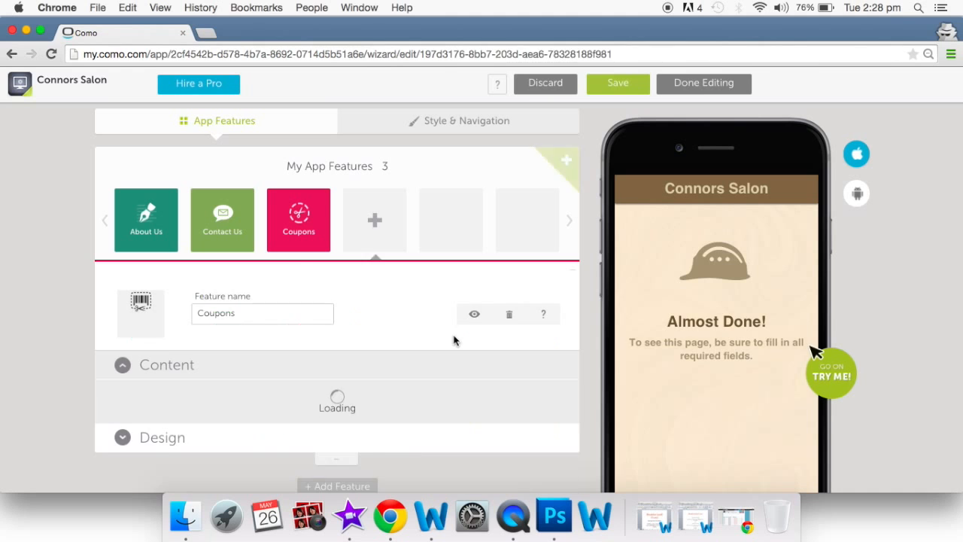
click(373, 224)
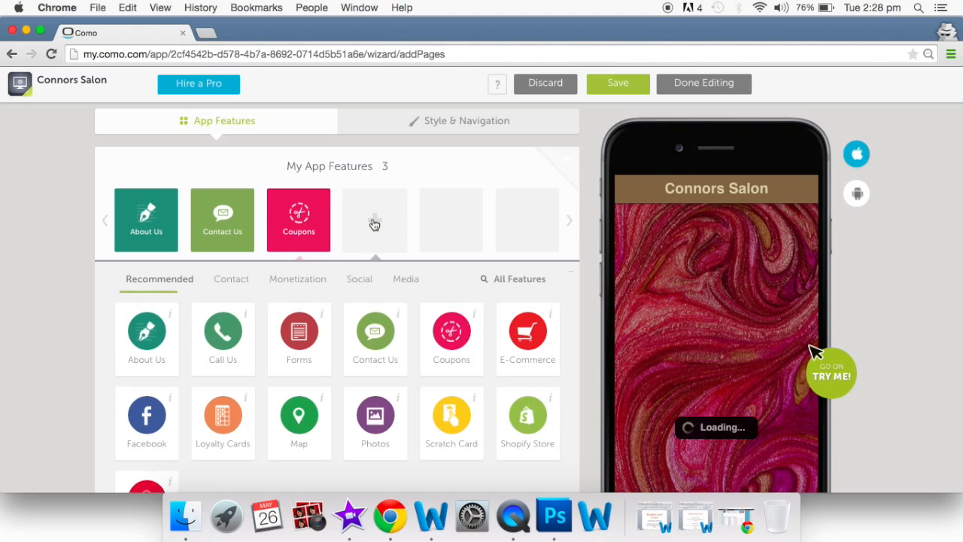
click(149, 414)
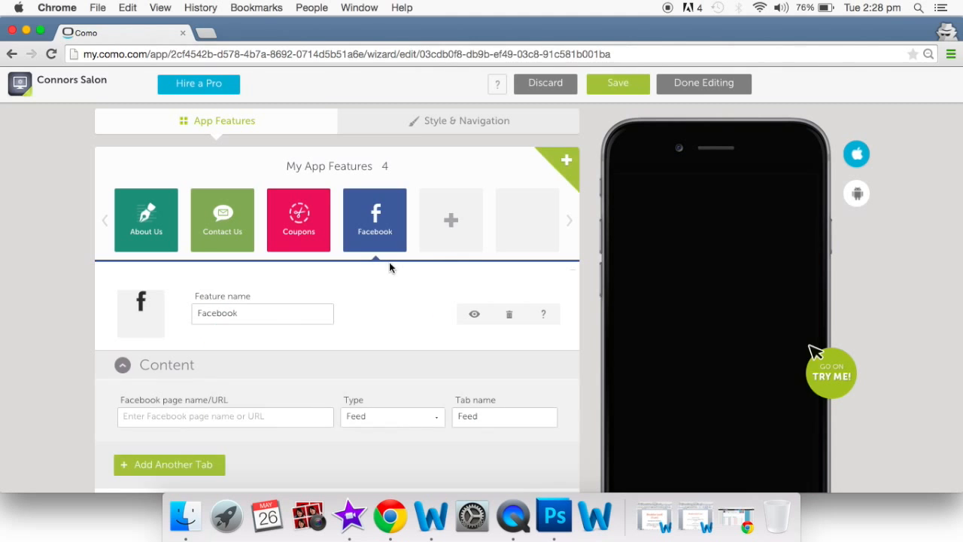
- Add Loyalty Cards, Map, Photos and Store features to the app
click(446, 230)
click(214, 425)
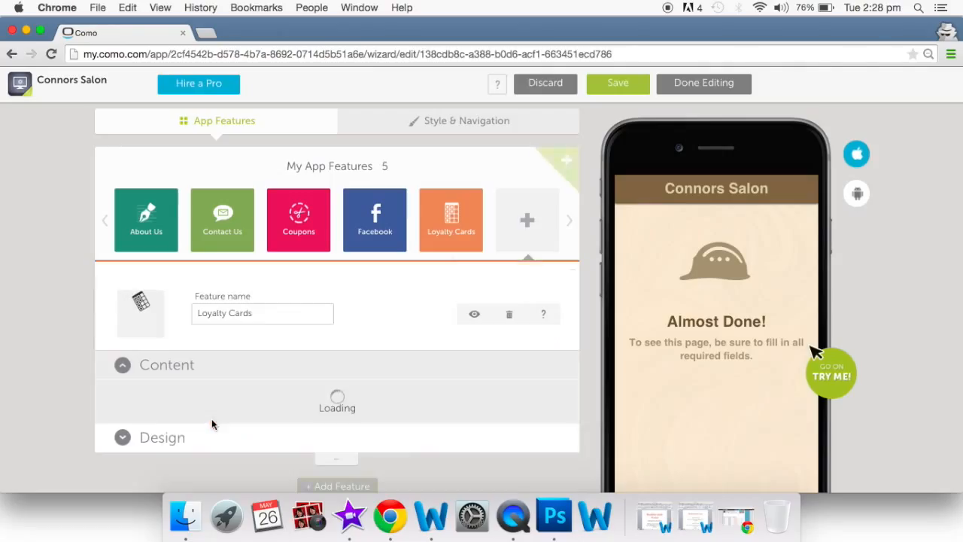
click(531, 225)
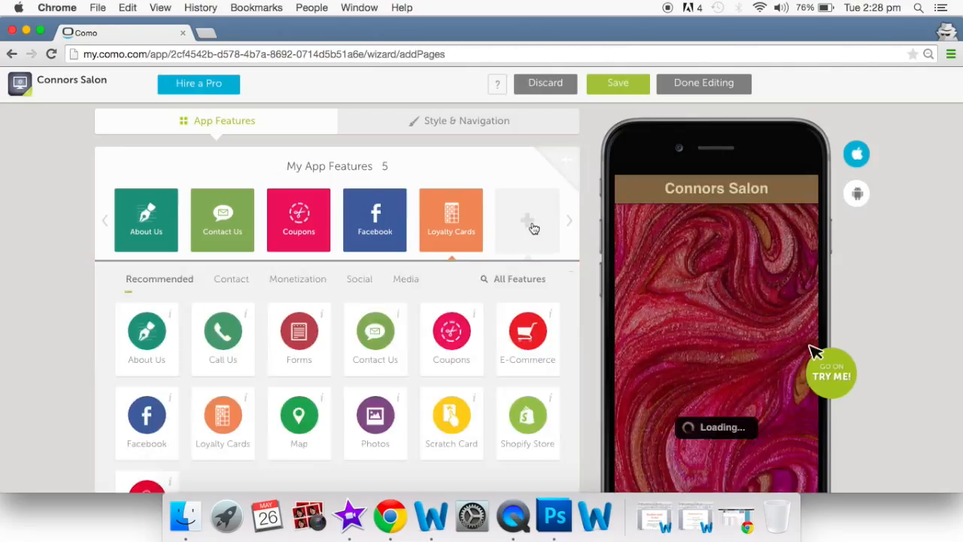
click(299, 423)
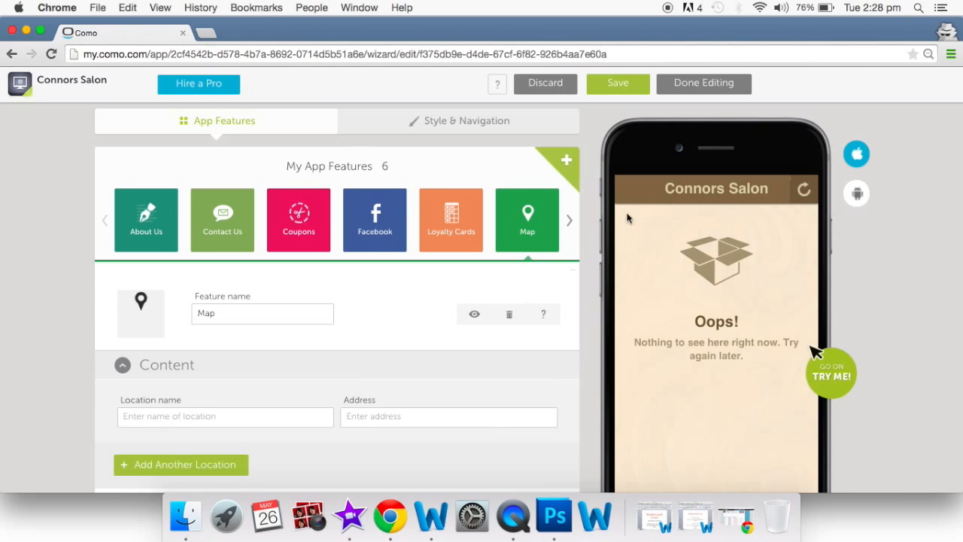
click(568, 222)
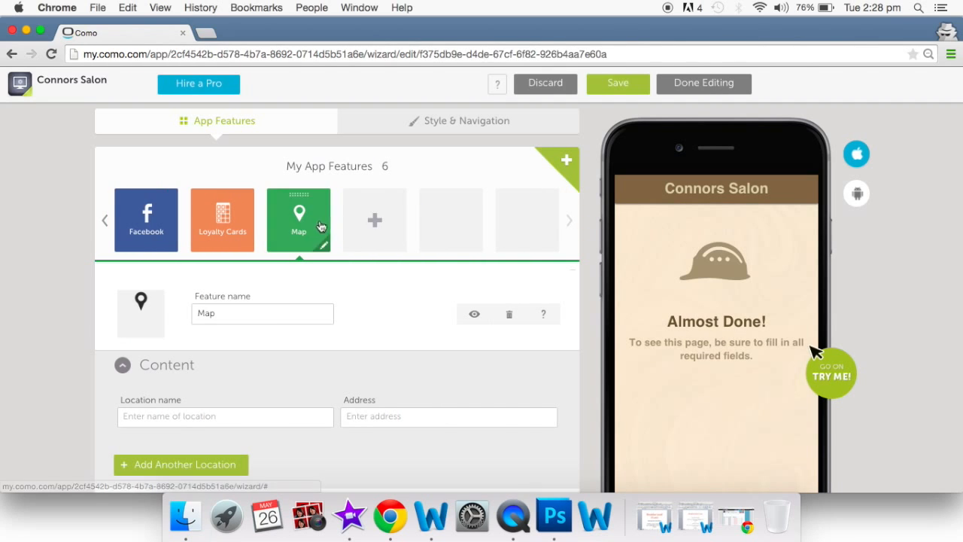
click(373, 219)
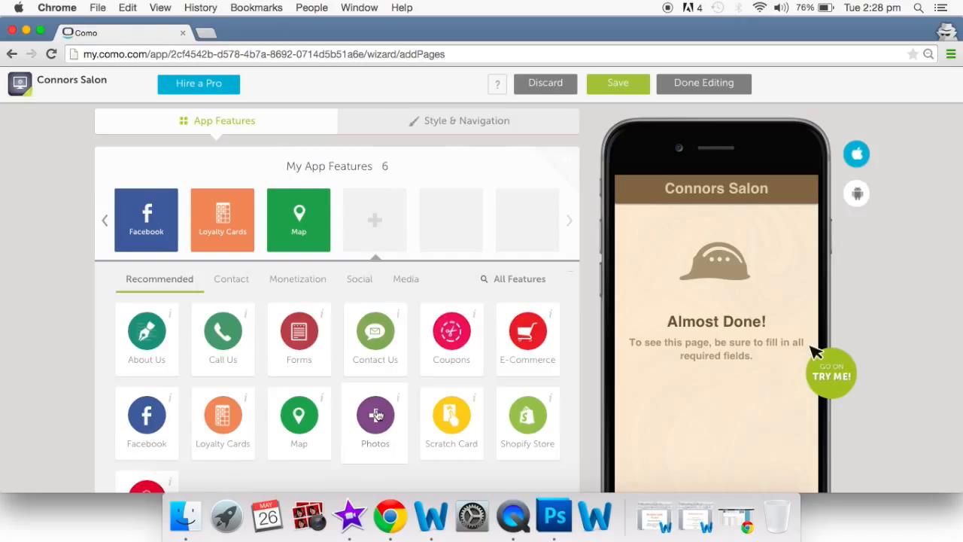
click(376, 415)
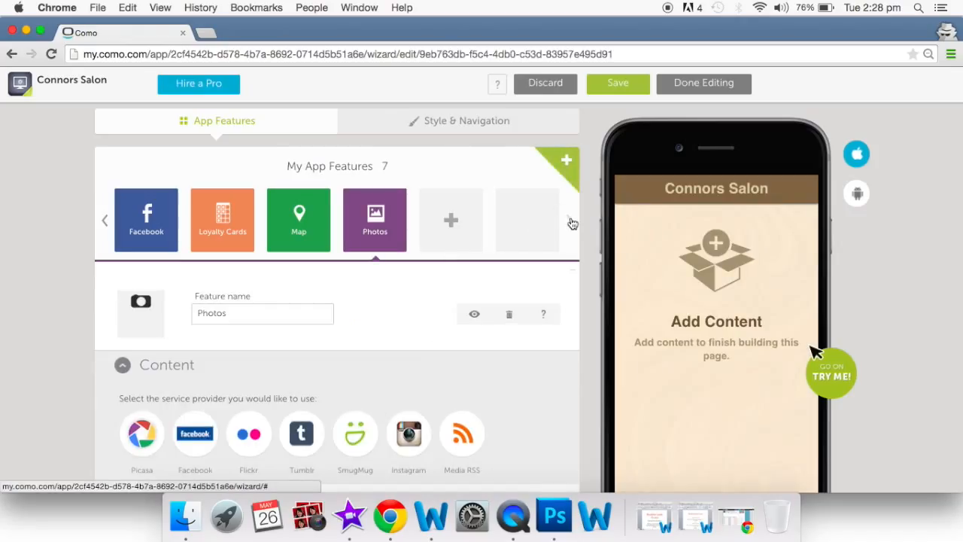
click(452, 221)
scroll(349, 361, down, 4)
click(147, 347)
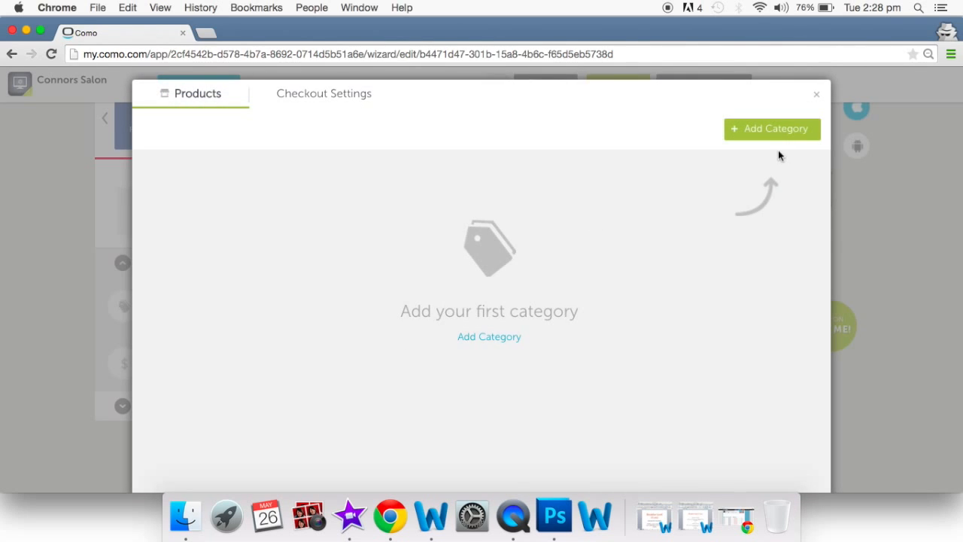
click(819, 99)
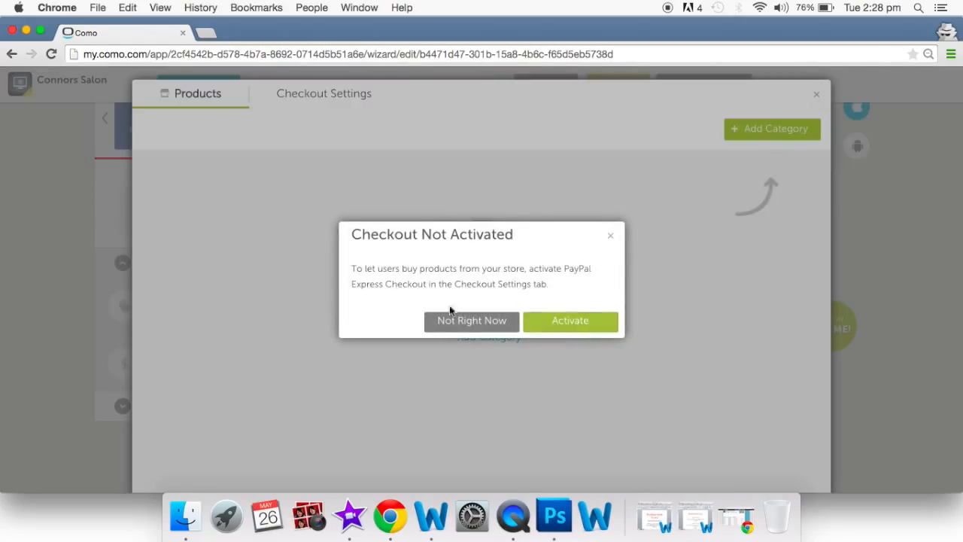
click(487, 329)
scroll(487, 329, up, 2)
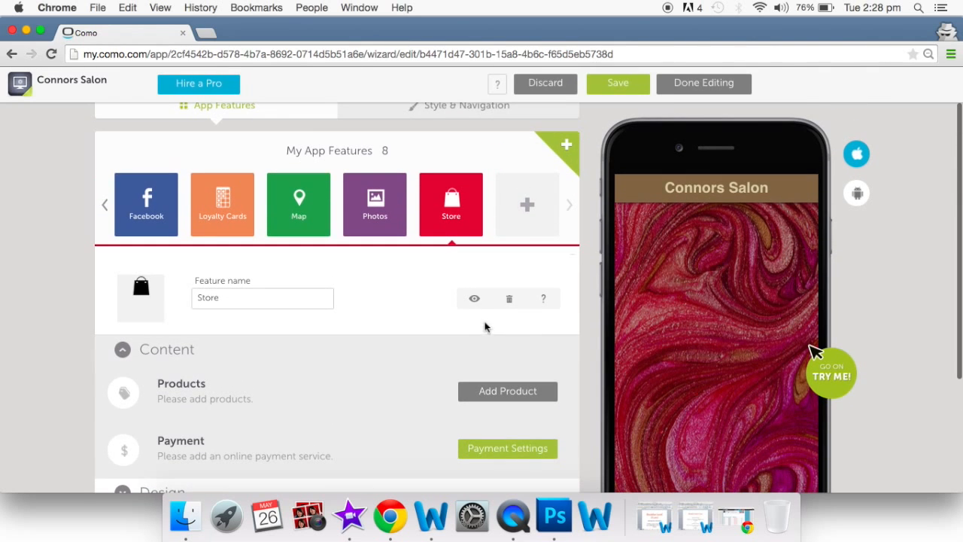
- Add Custom and Photos features from the feature list
click(526, 206)
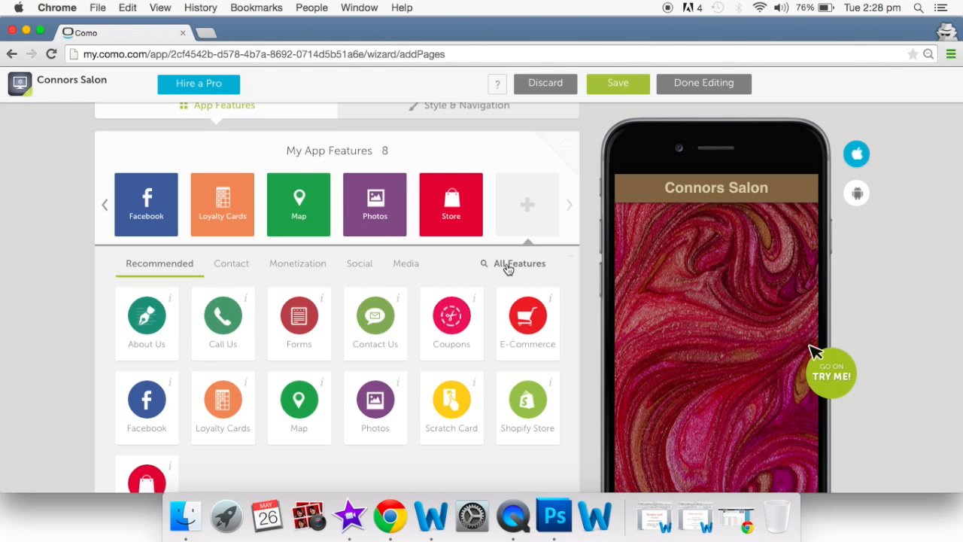
click(508, 265)
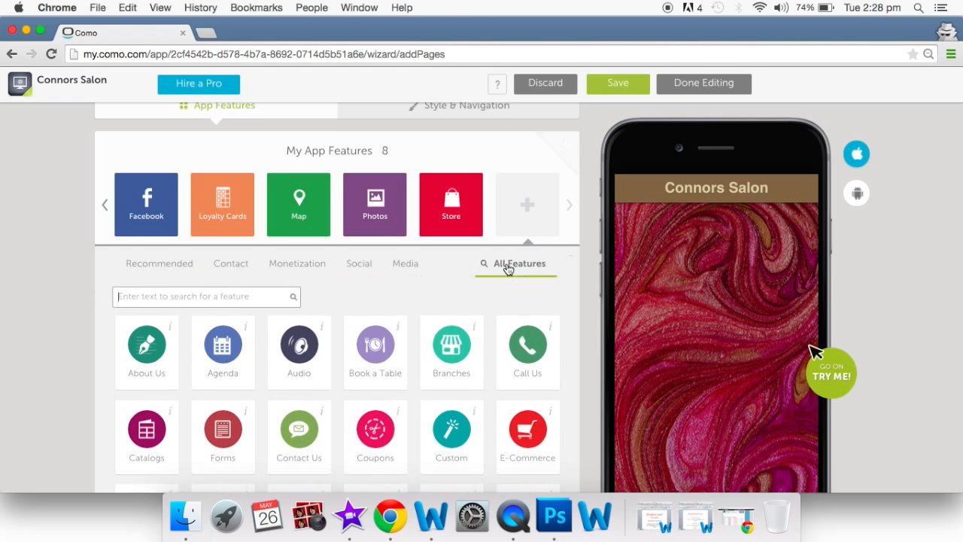
scroll(508, 286, down, 2)
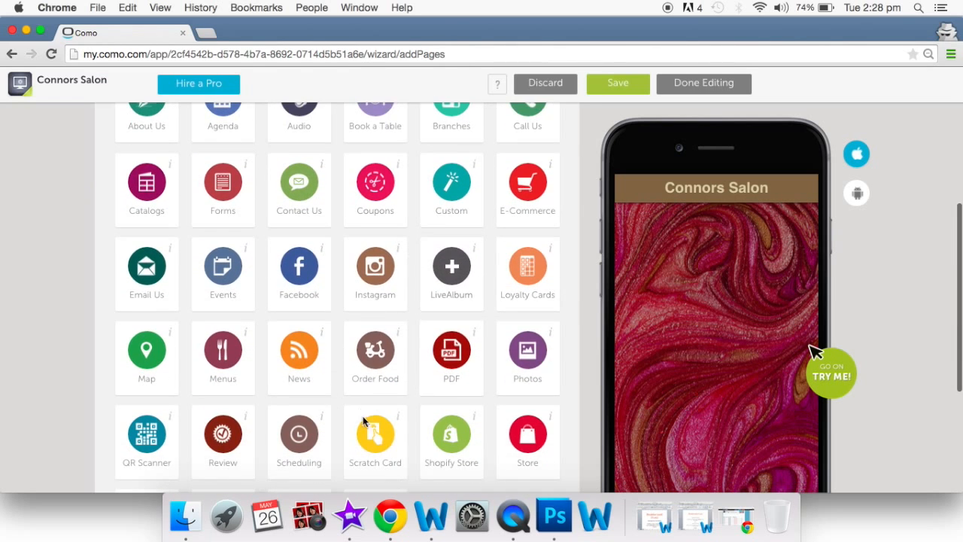
scroll(452, 346, down, 5)
scroll(443, 363, up, 6)
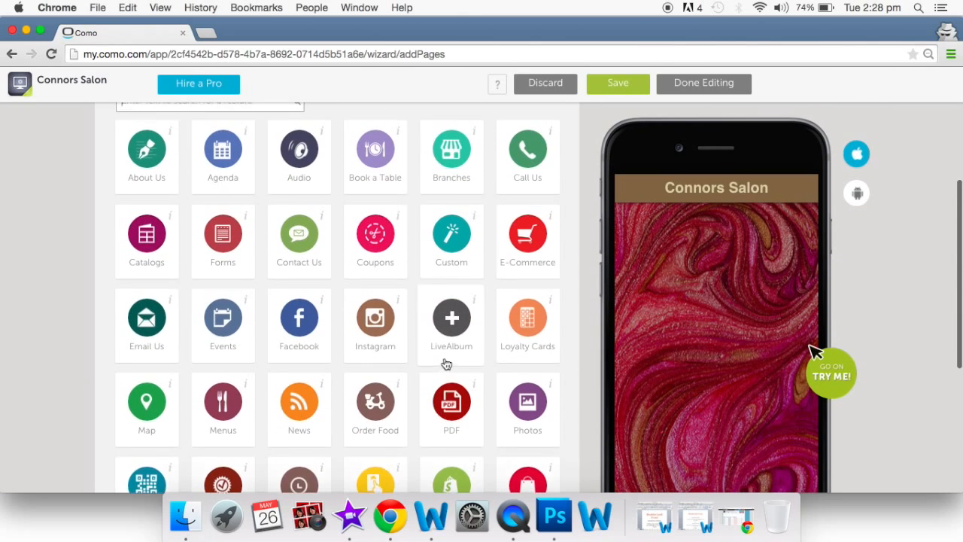
scroll(446, 364, up, 2)
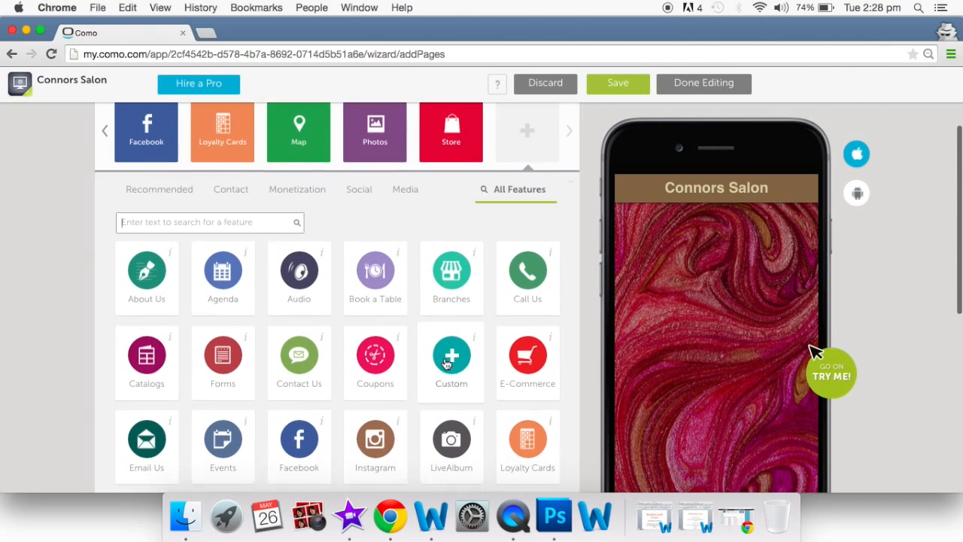
click(449, 358)
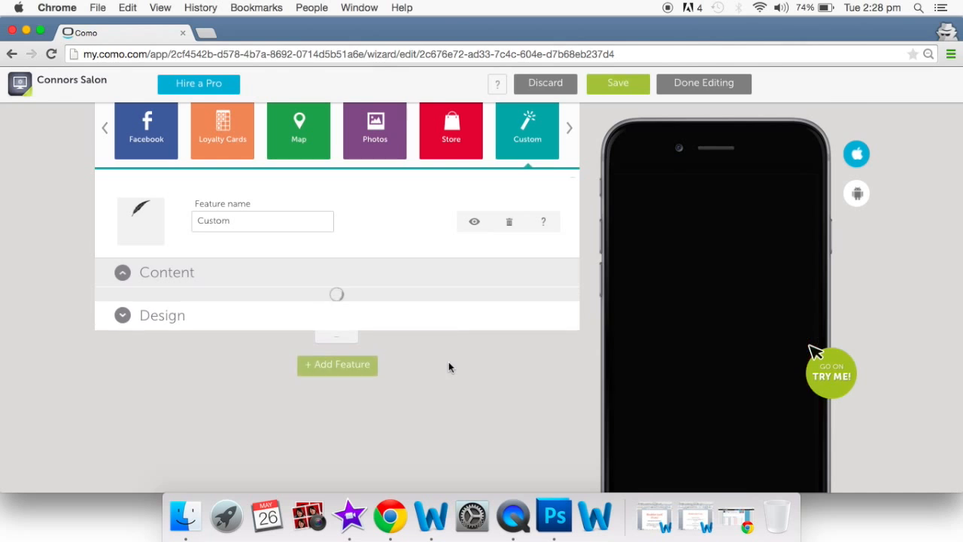
click(567, 184)
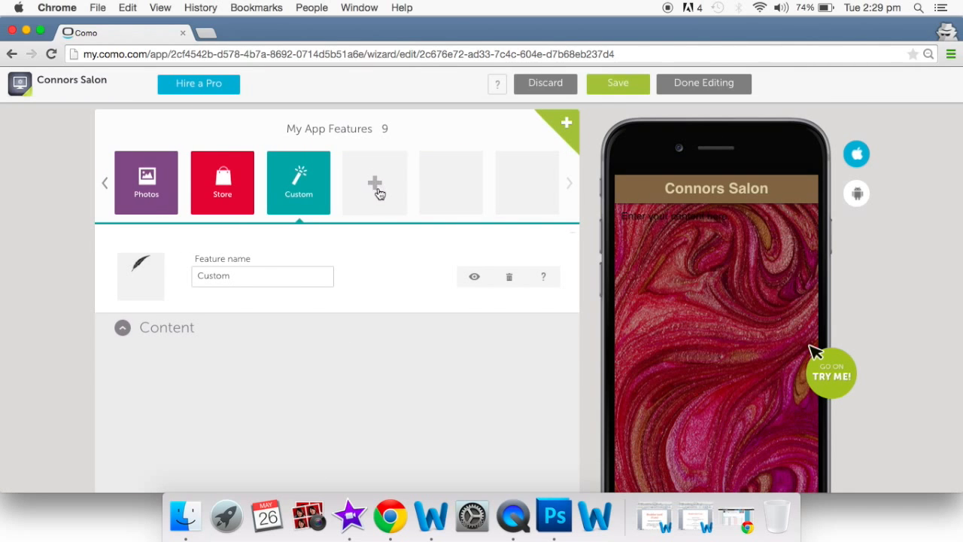
click(376, 192)
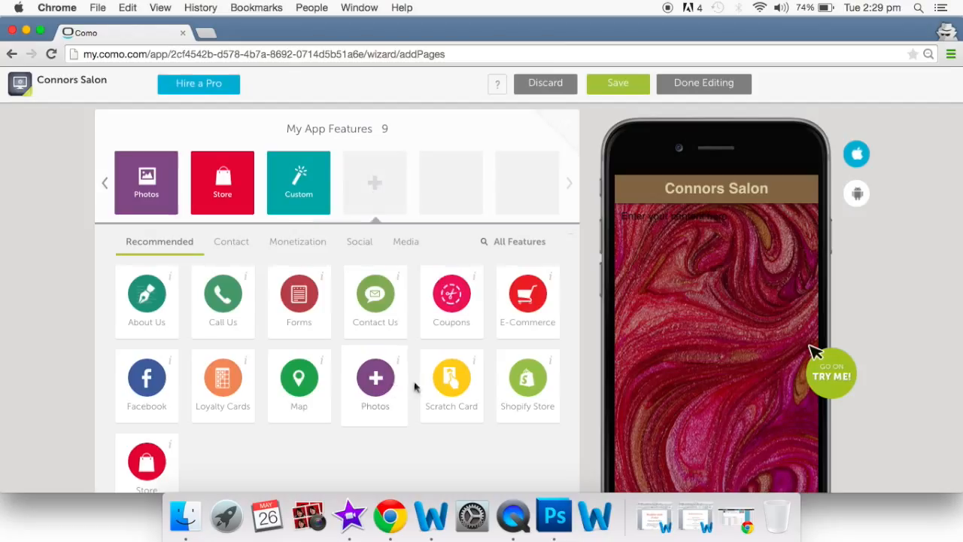
click(384, 382)
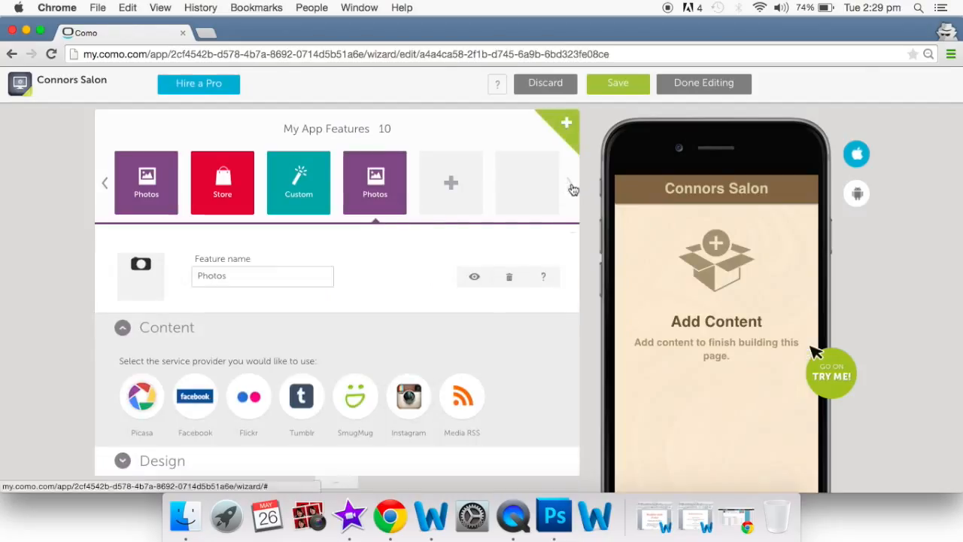
- Add Forms and Scheduling features from the All Features grid
click(563, 124)
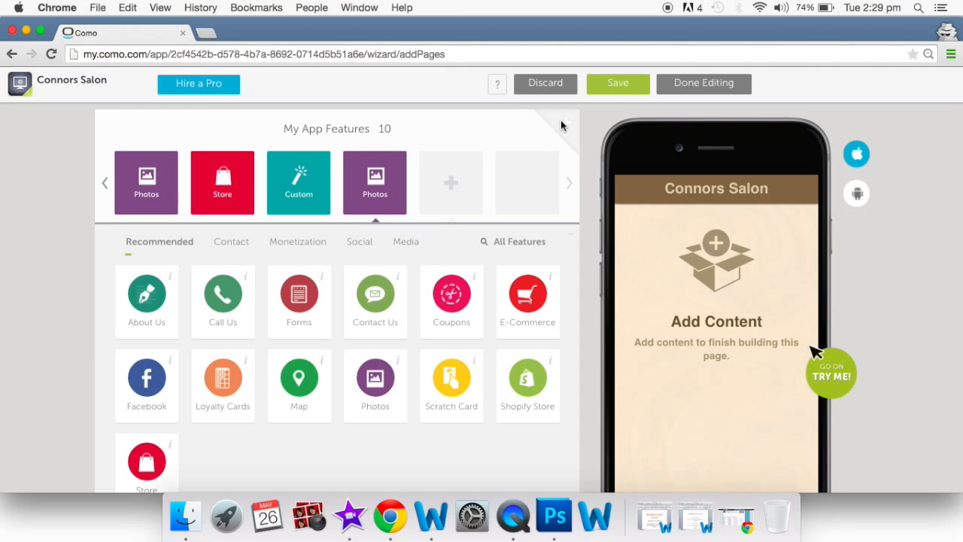
click(503, 242)
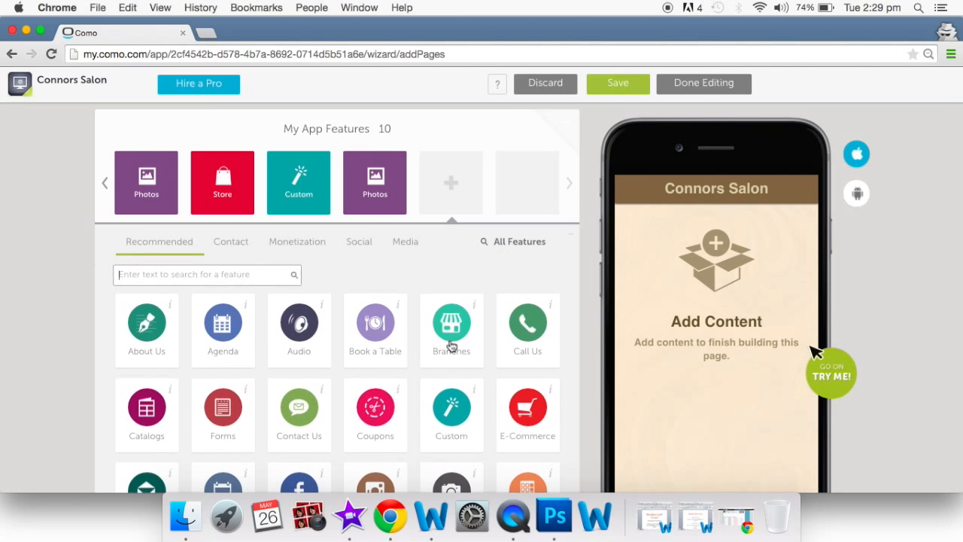
scroll(451, 343, down, 3)
click(223, 308)
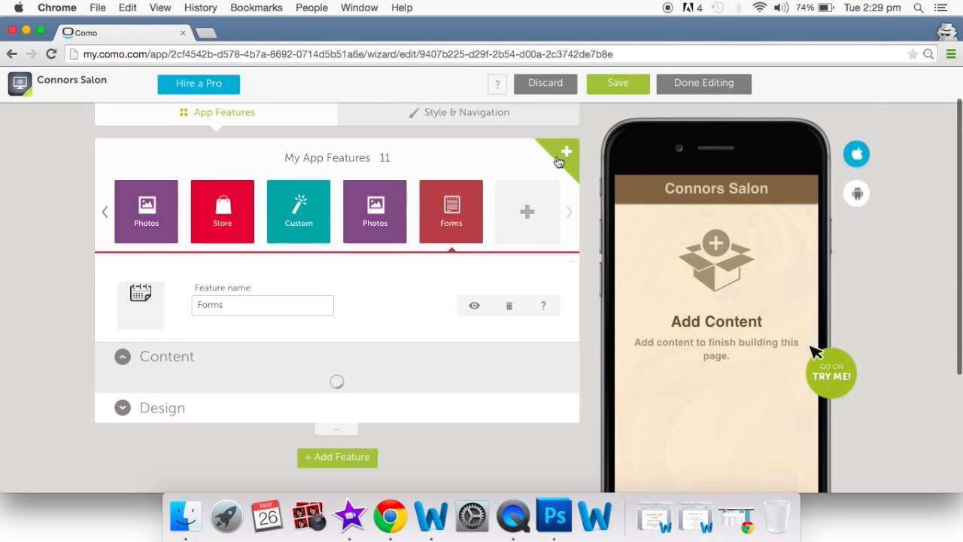
click(568, 159)
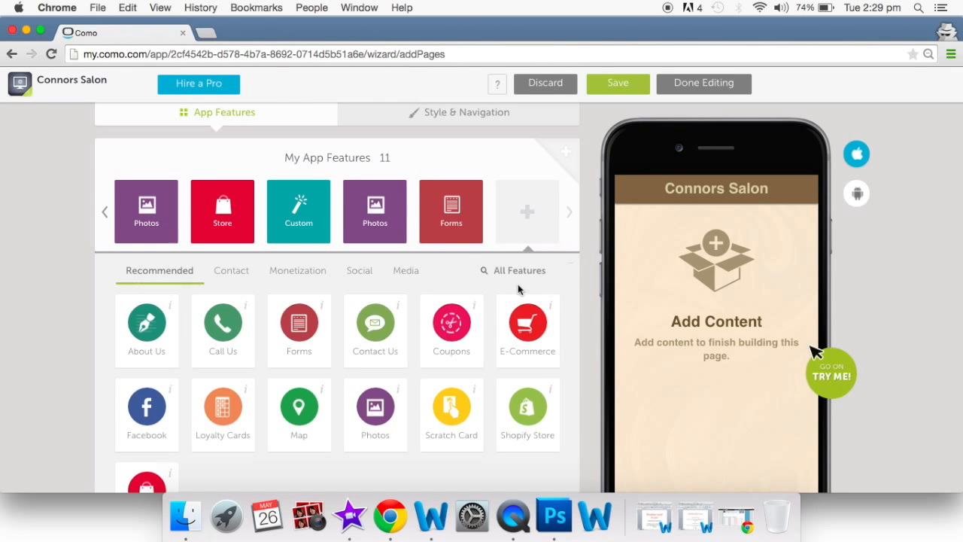
click(505, 276)
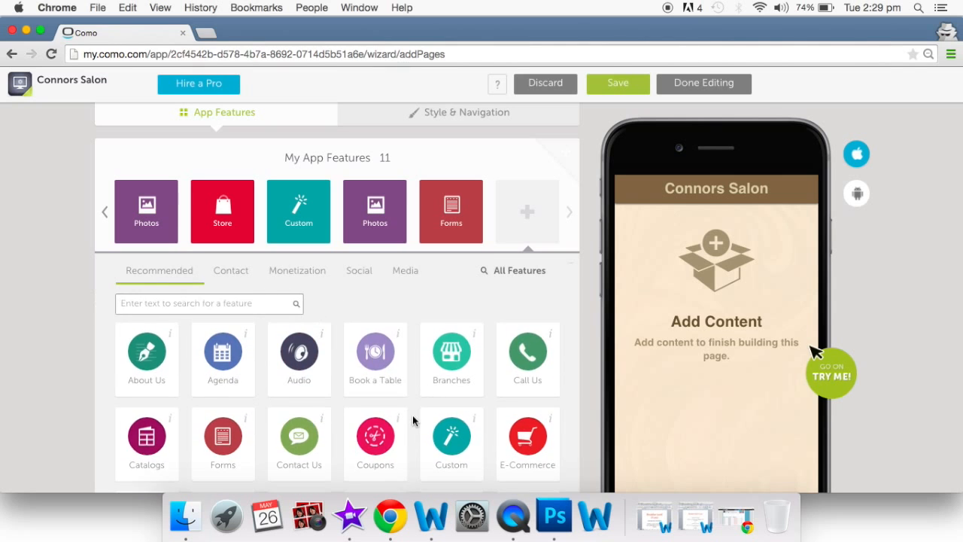
scroll(413, 414, down, 5)
scroll(412, 420, down, 4)
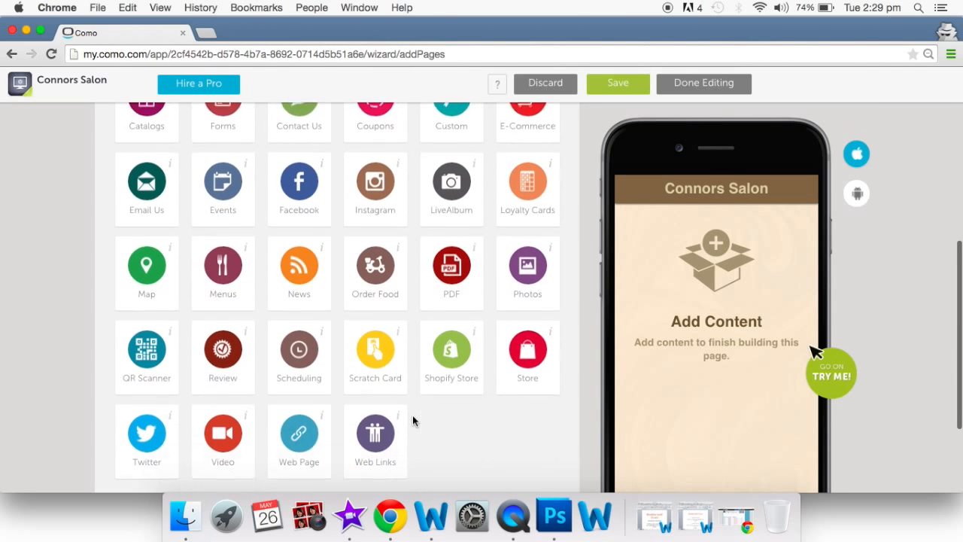
click(300, 353)
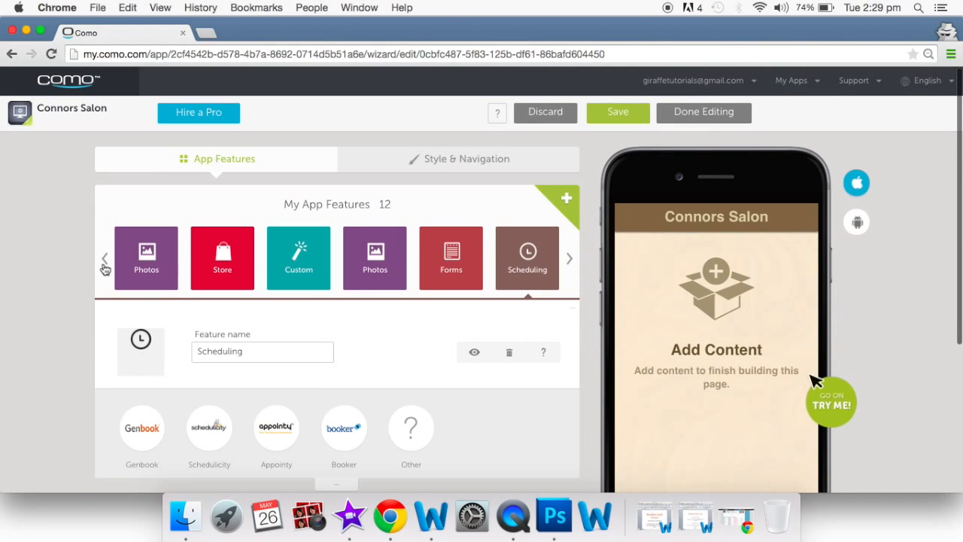
- Page the feature carousel back to the start and open About Us for editing
click(105, 258)
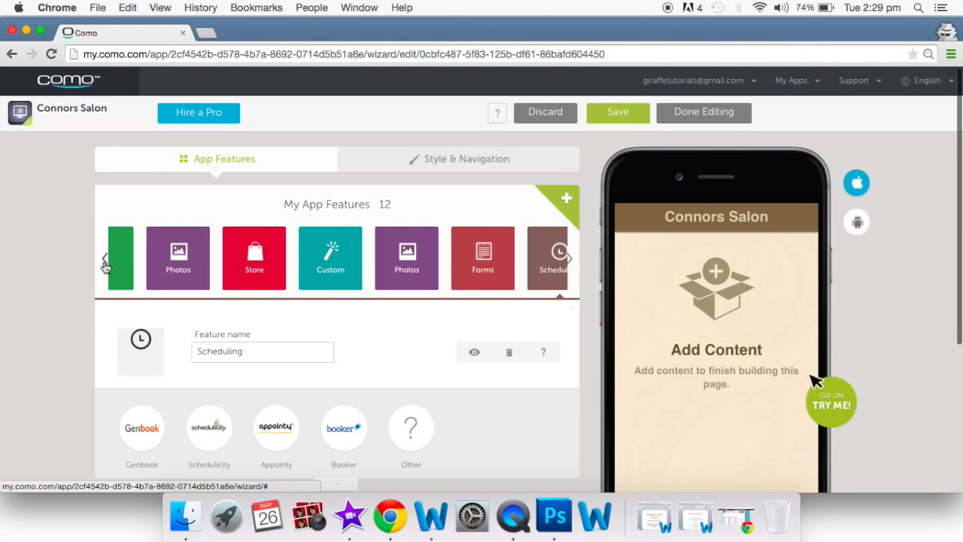
click(105, 259)
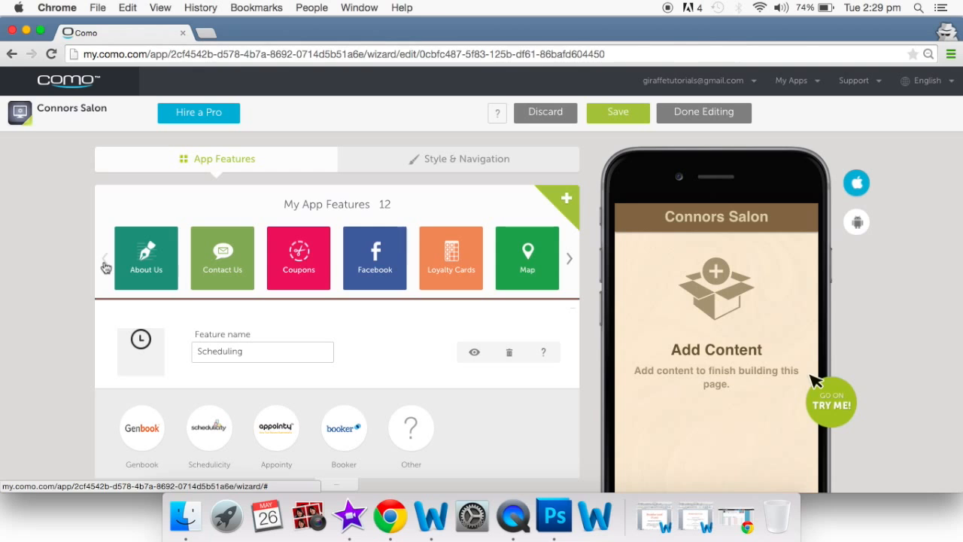
click(148, 267)
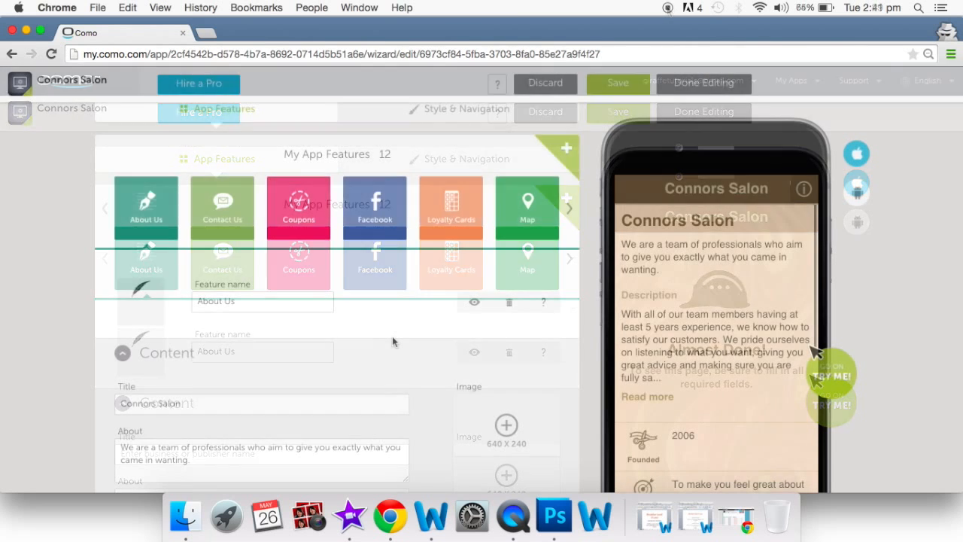
scroll(392, 342, down, 3)
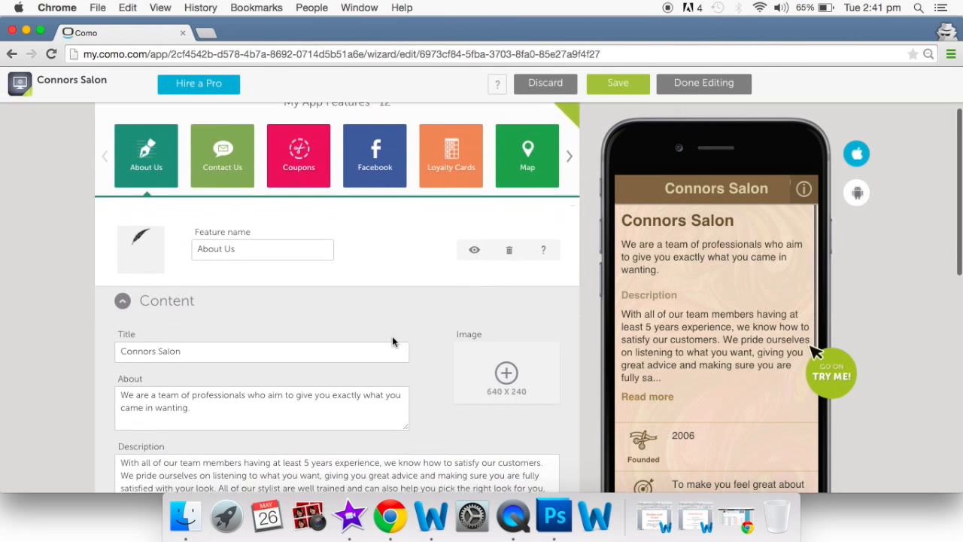
scroll(266, 371, down, 2)
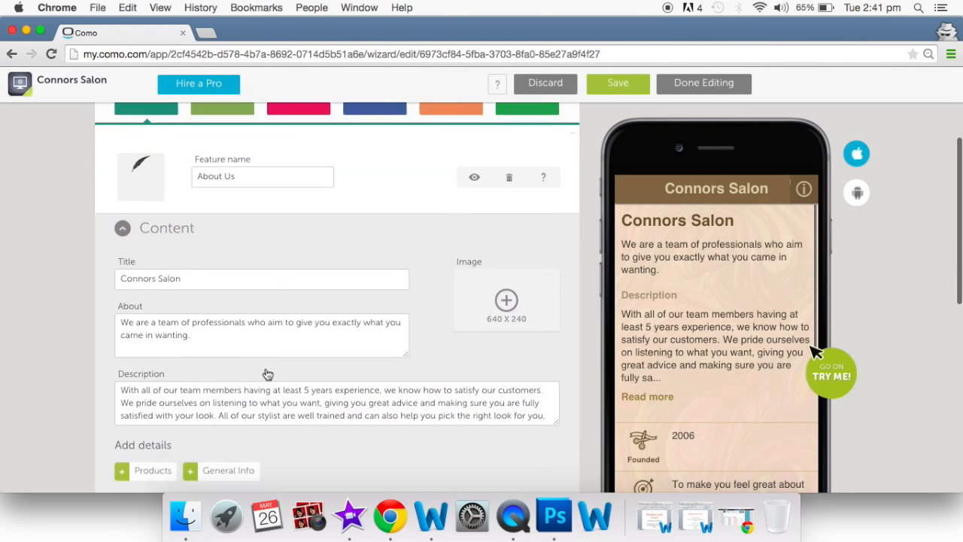
scroll(267, 374, down, 1)
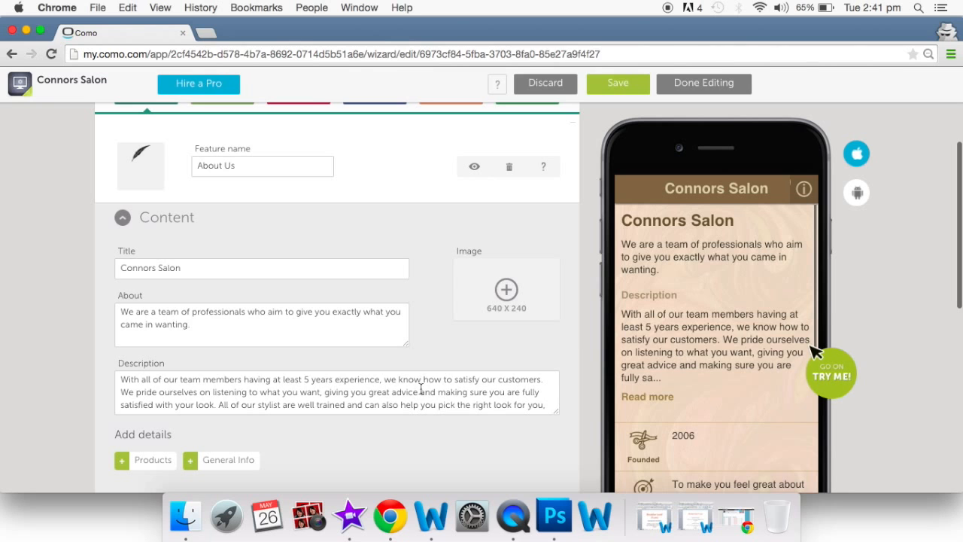
scroll(659, 340, down, 8)
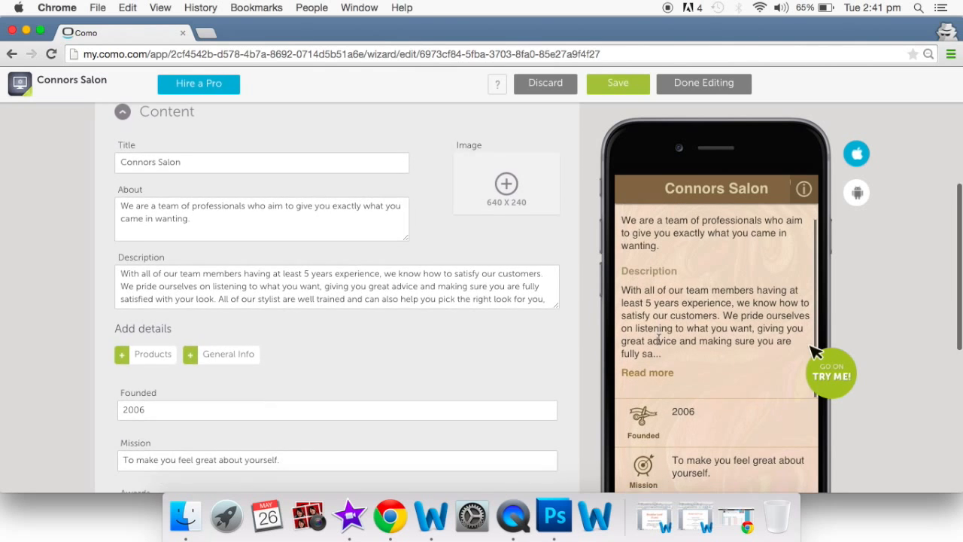
scroll(659, 345, down, 2)
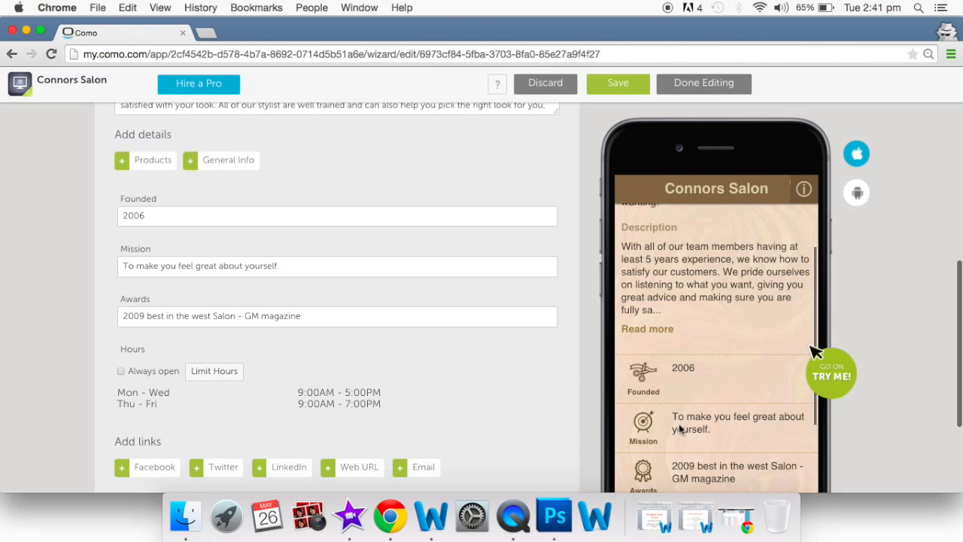
scroll(708, 462, down, 5)
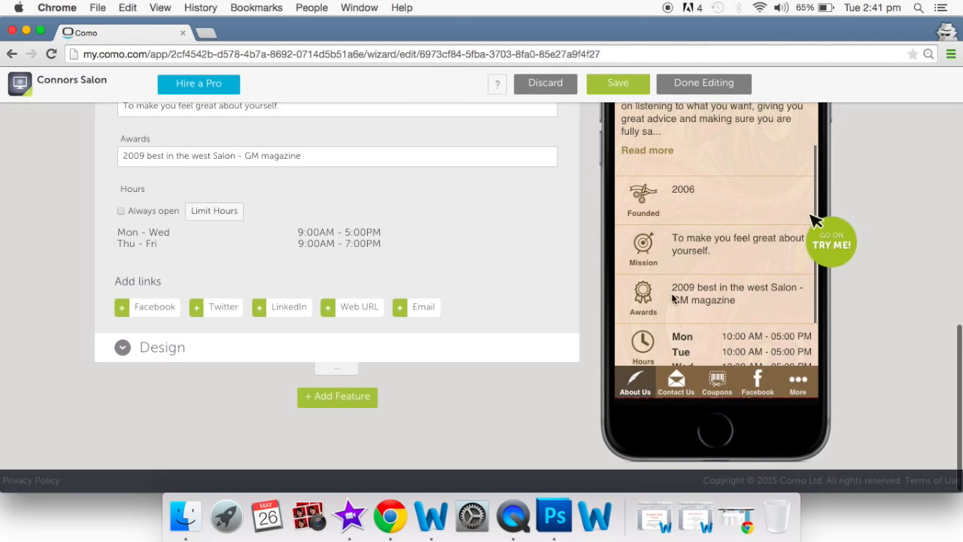
scroll(675, 320, up, 7)
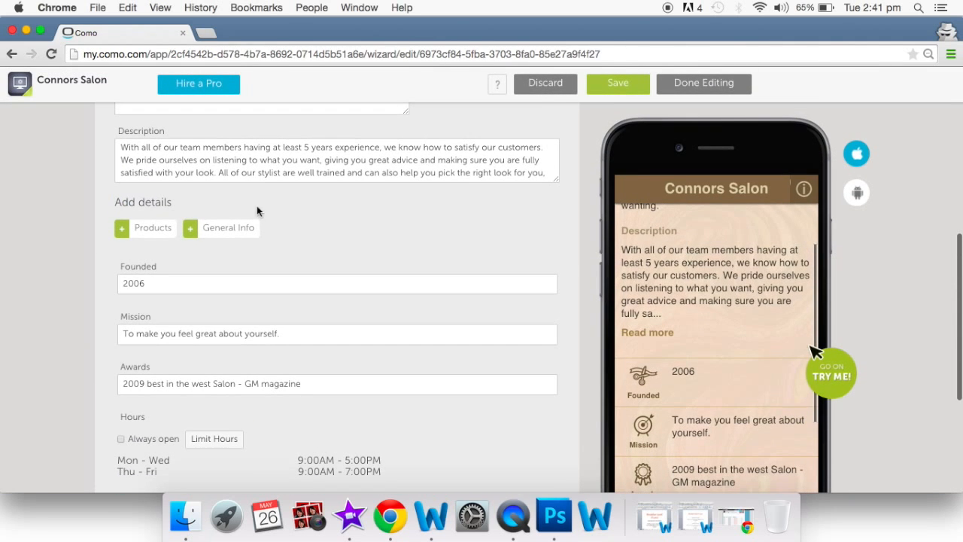
click(192, 231)
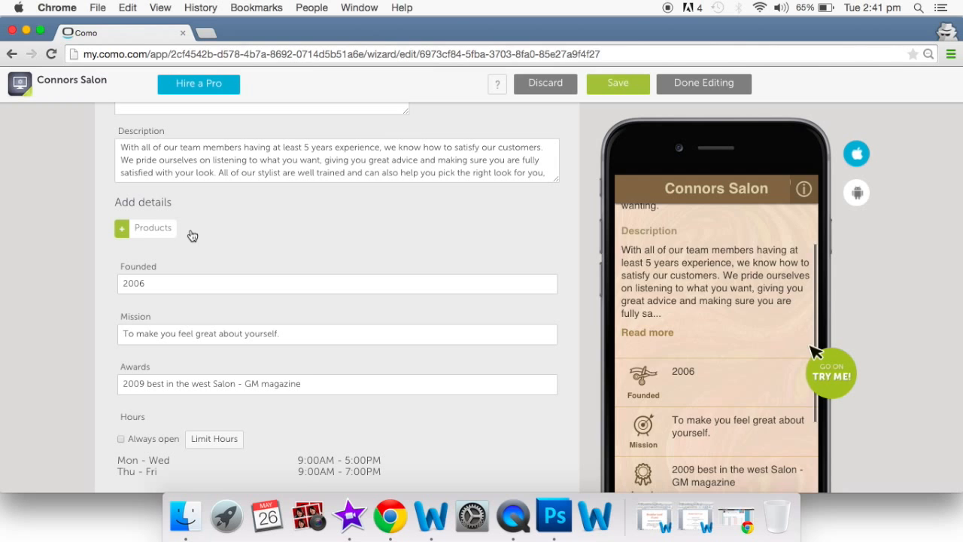
scroll(737, 380, down, 10)
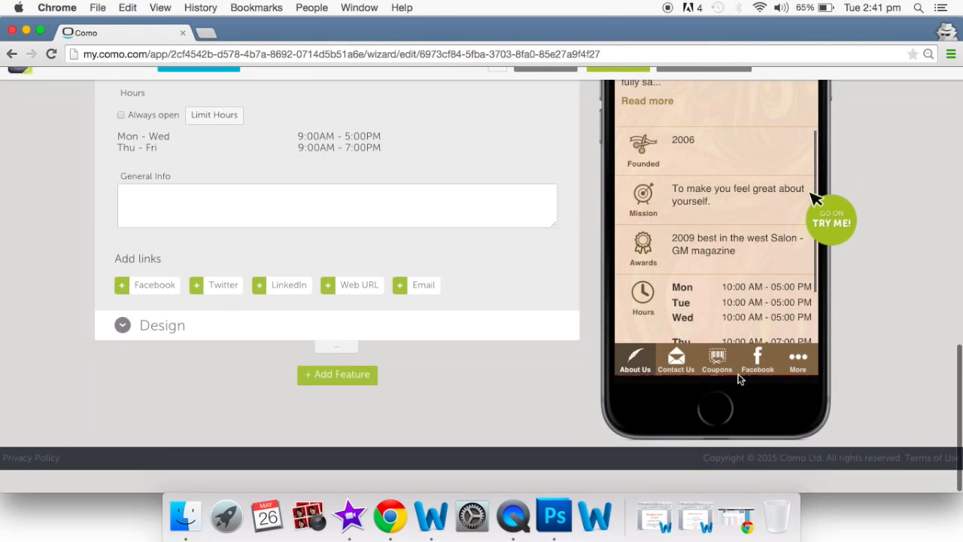
scroll(731, 320, down, 4)
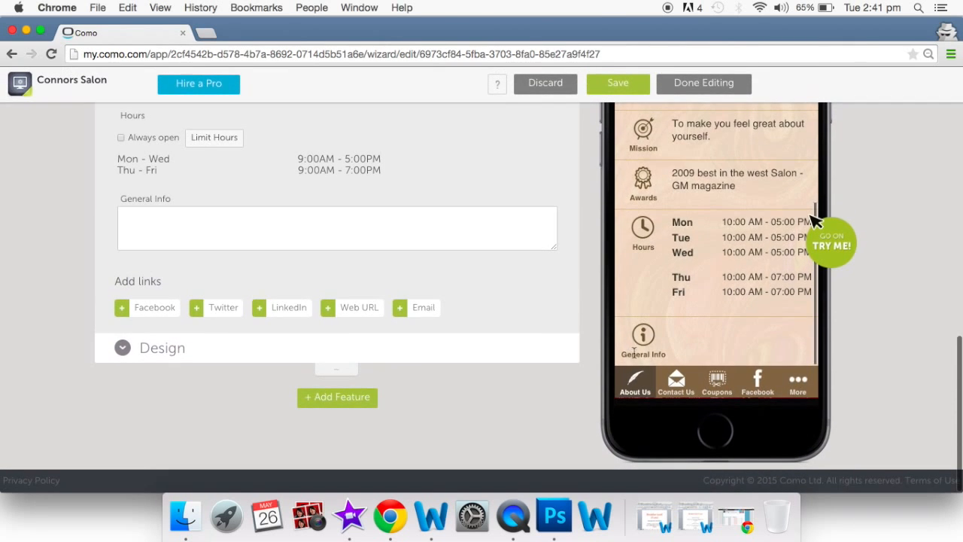
click(318, 237)
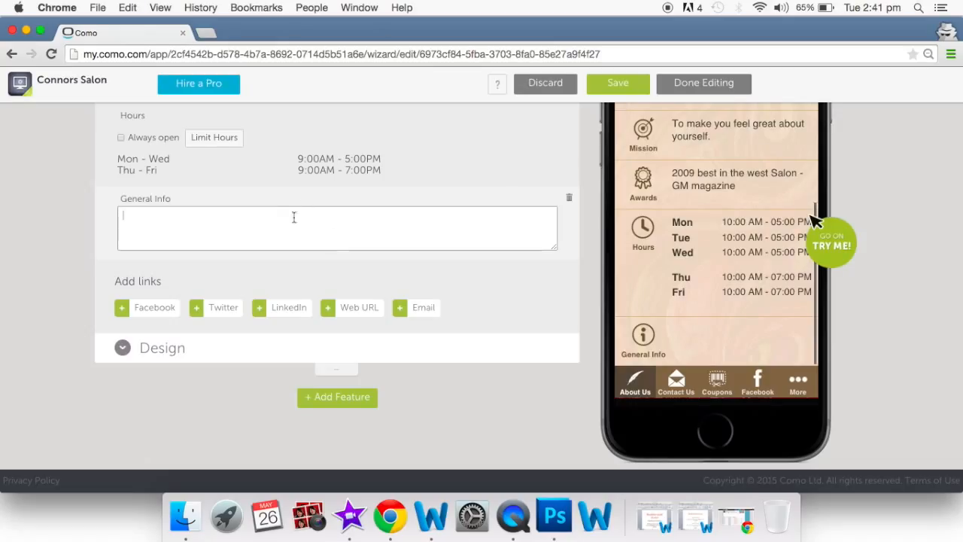
click(569, 199)
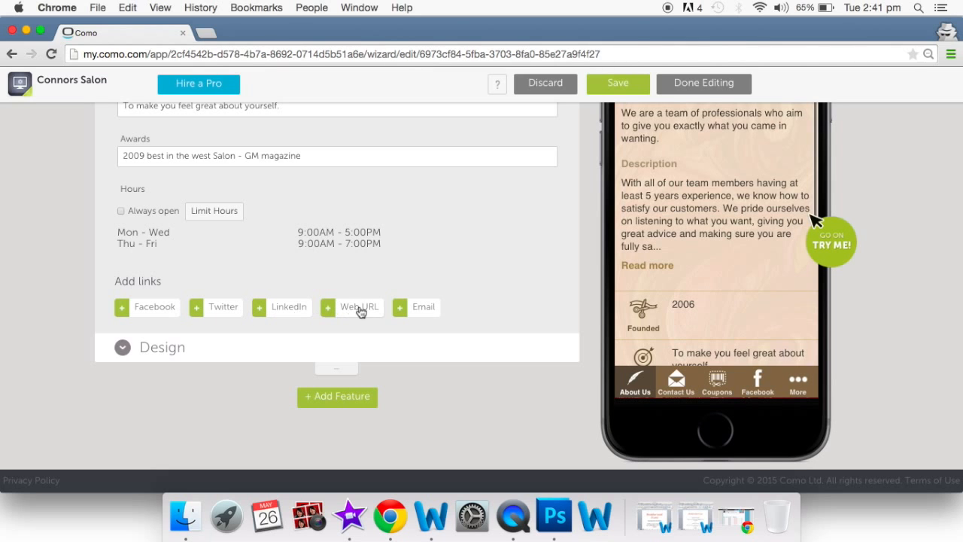
scroll(361, 312, up, 5)
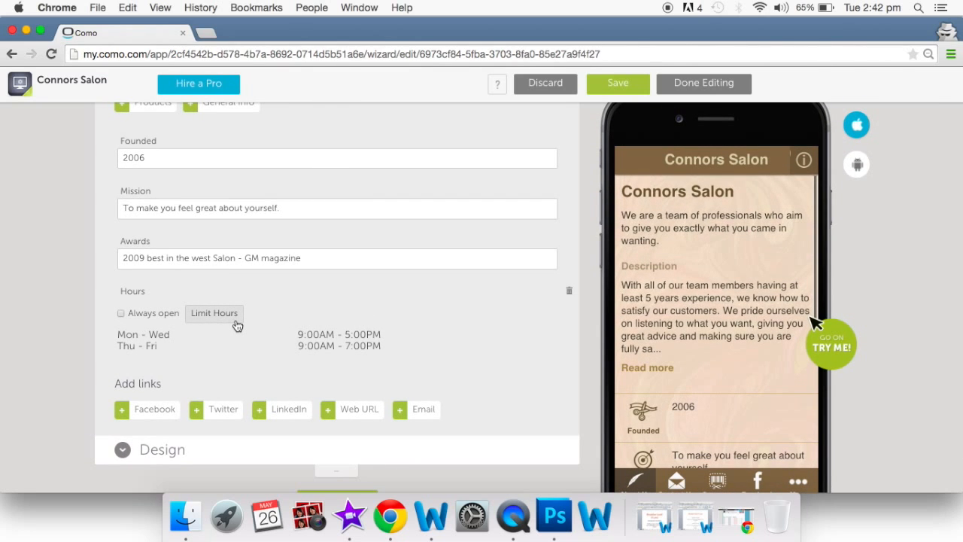
- Add Sat–Sun hours from 10:00 to 16:00 and check the weekly schedule in the preview
click(224, 322)
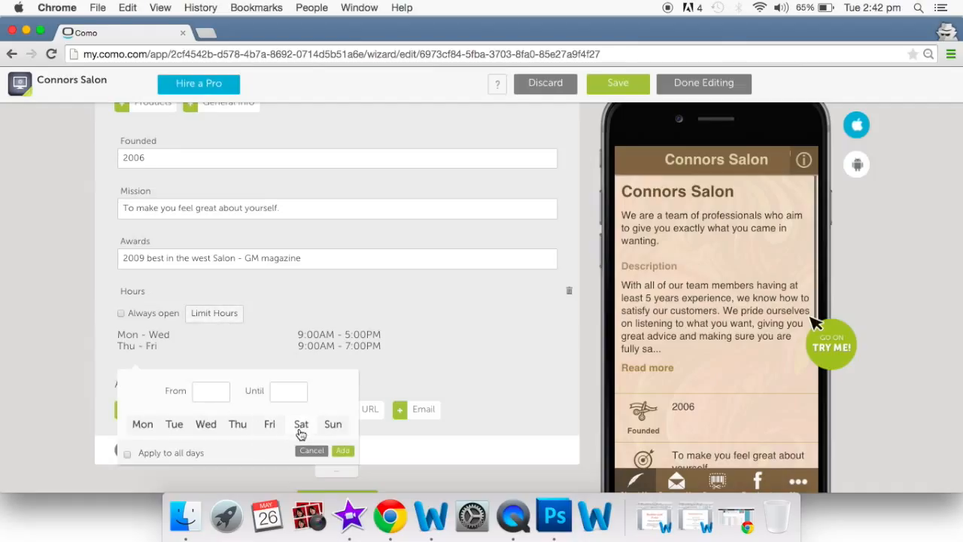
click(301, 430)
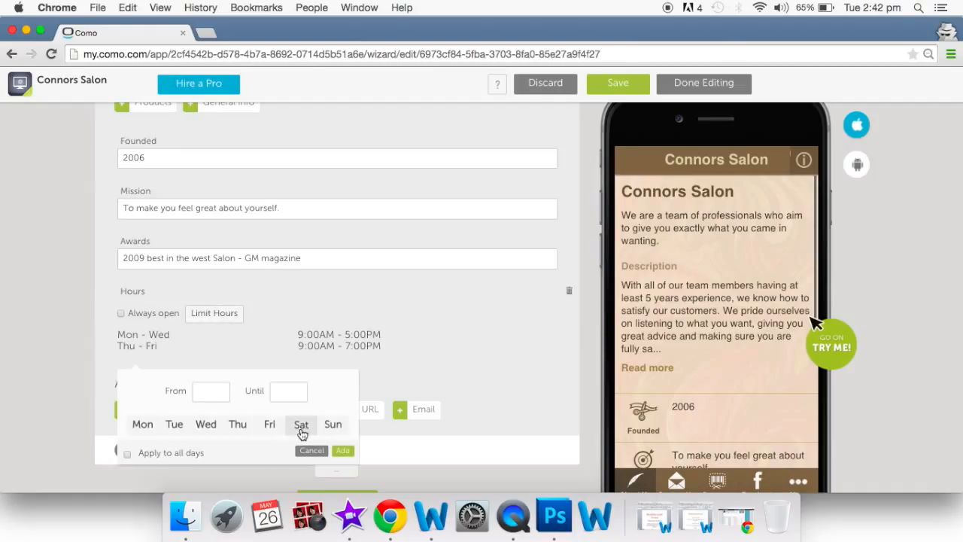
click(334, 430)
click(199, 391)
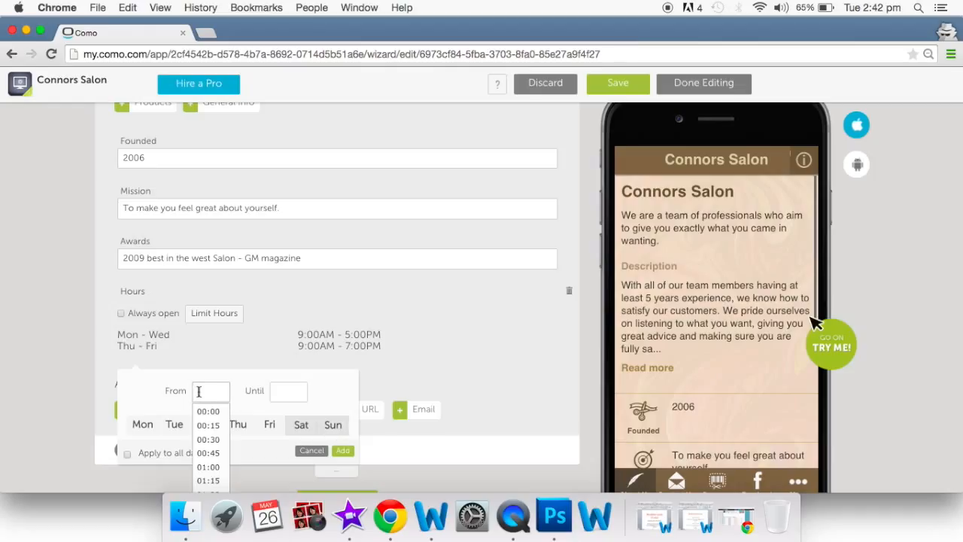
click(207, 411)
click(290, 391)
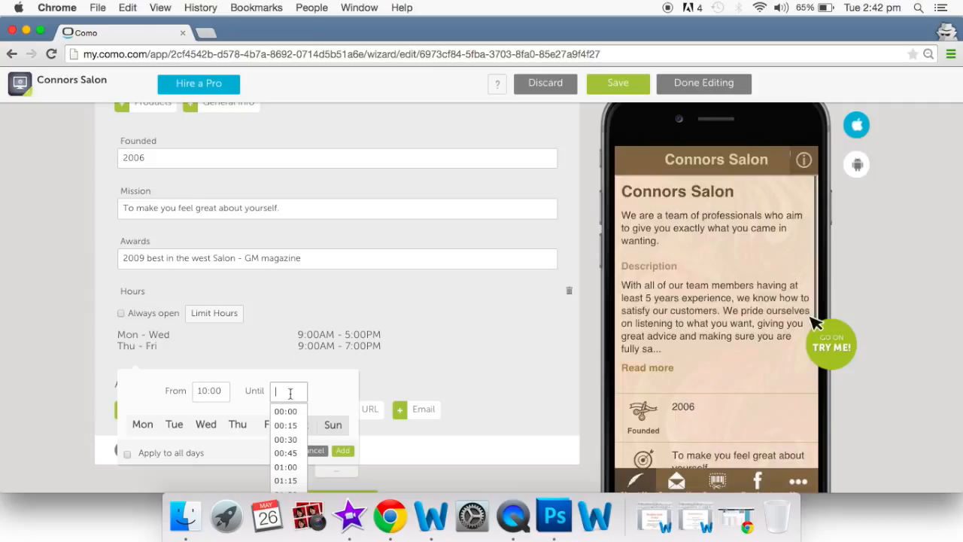
text(16)
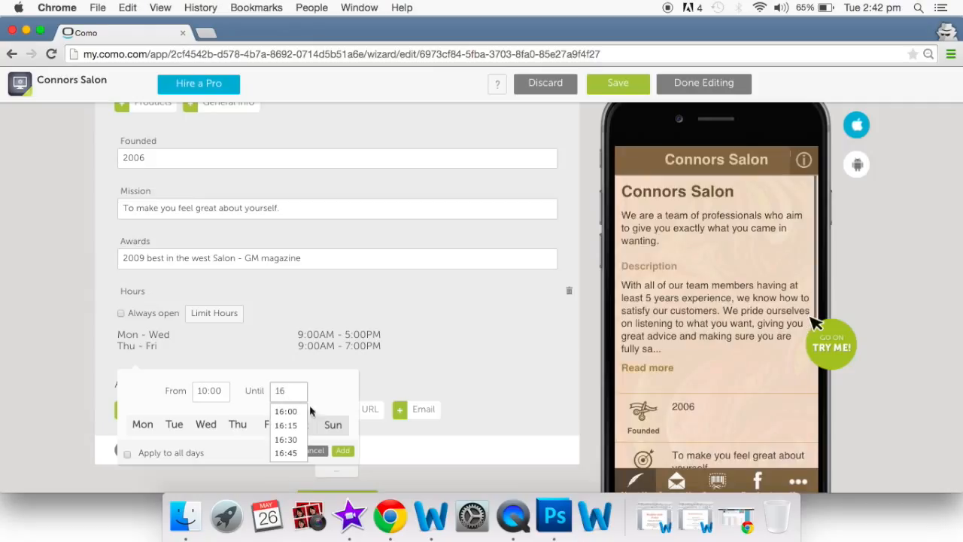
click(286, 411)
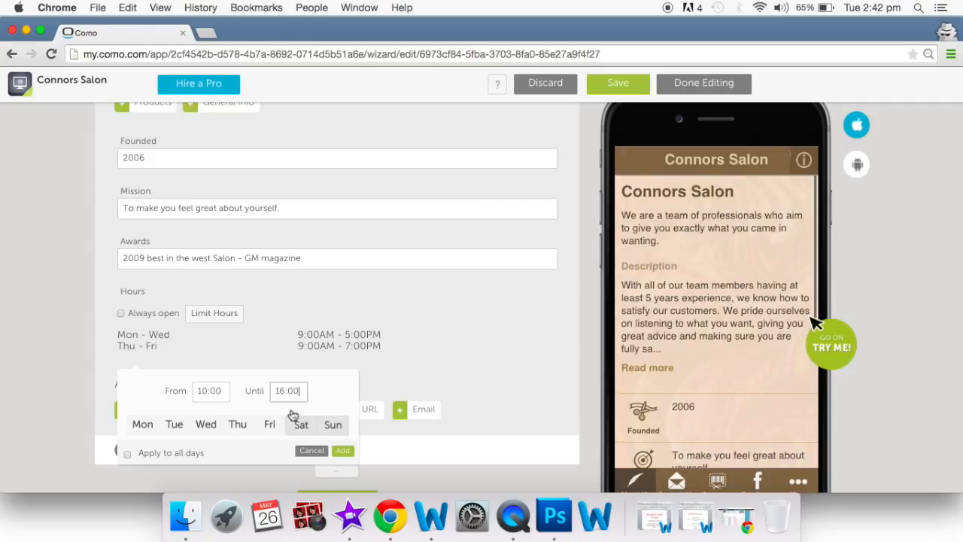
click(344, 452)
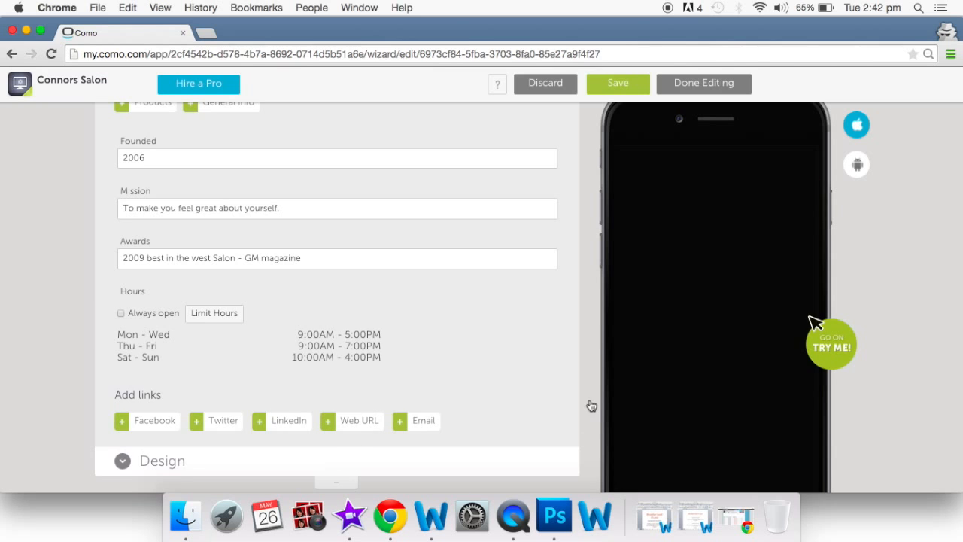
scroll(726, 393, down, 2)
scroll(718, 282, down, 5)
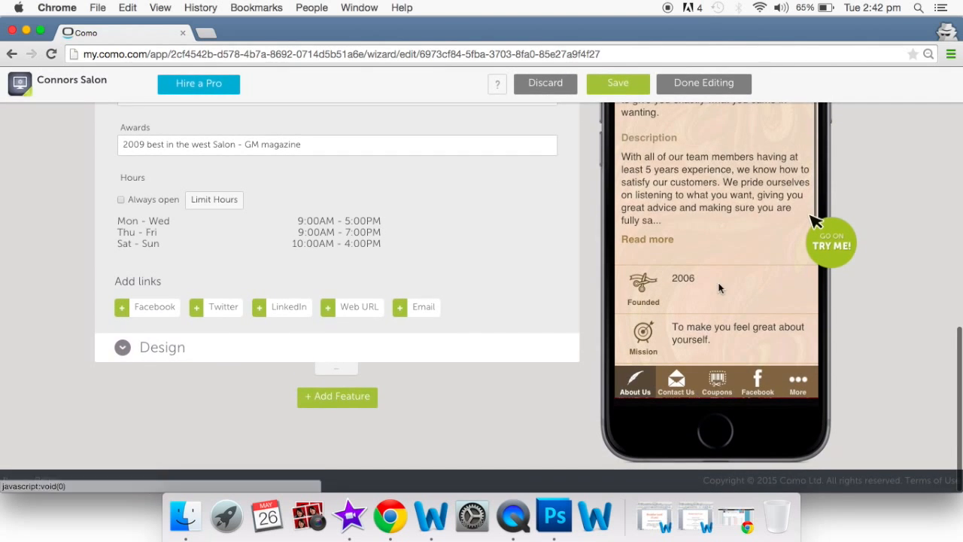
scroll(718, 288, down, 3)
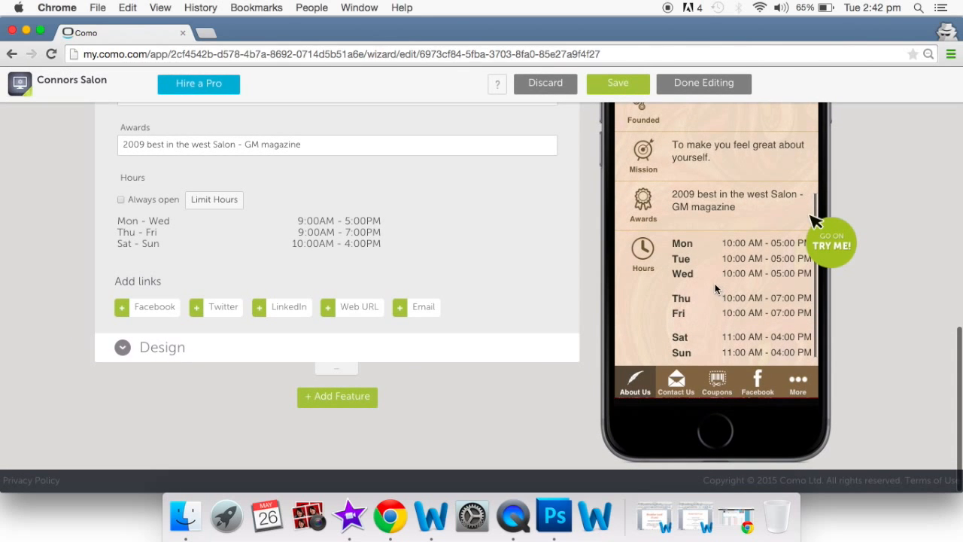
scroll(606, 292, up, 10)
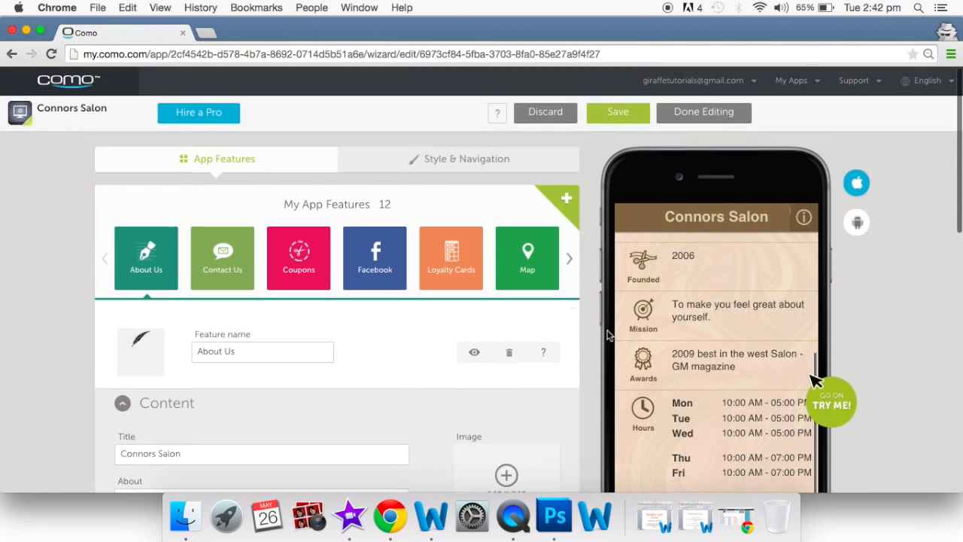
- Open Contact Us, review its contact details, and check the salon address on the preview map
click(218, 271)
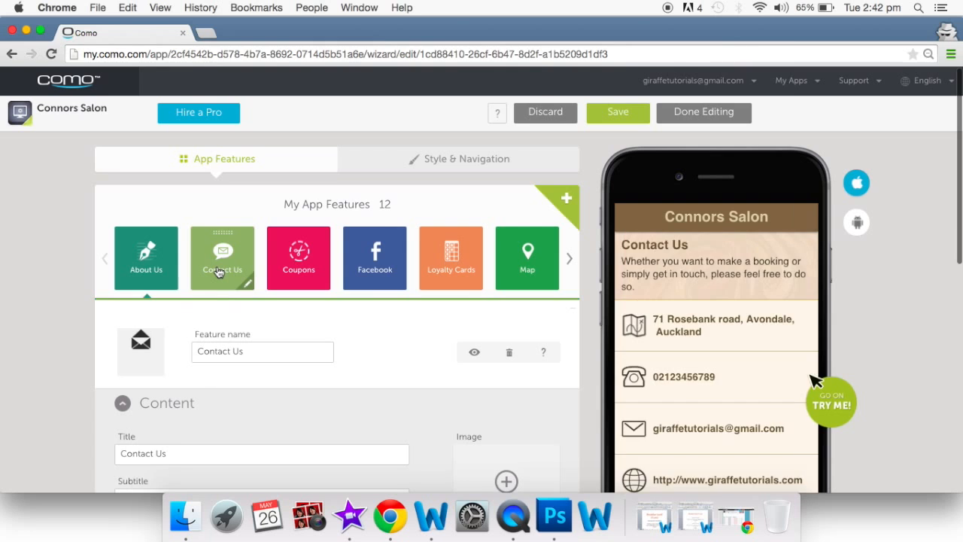
scroll(404, 318, down, 4)
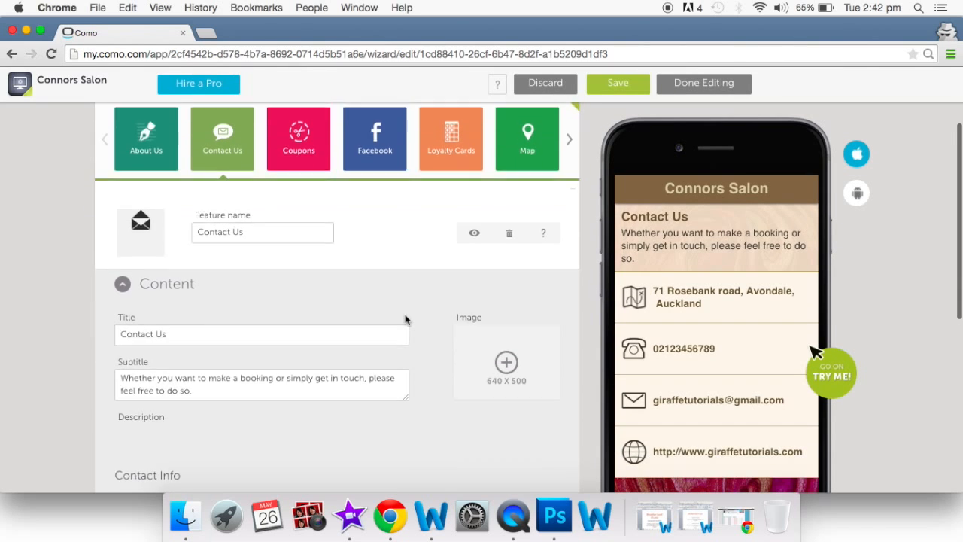
scroll(406, 320, down, 2)
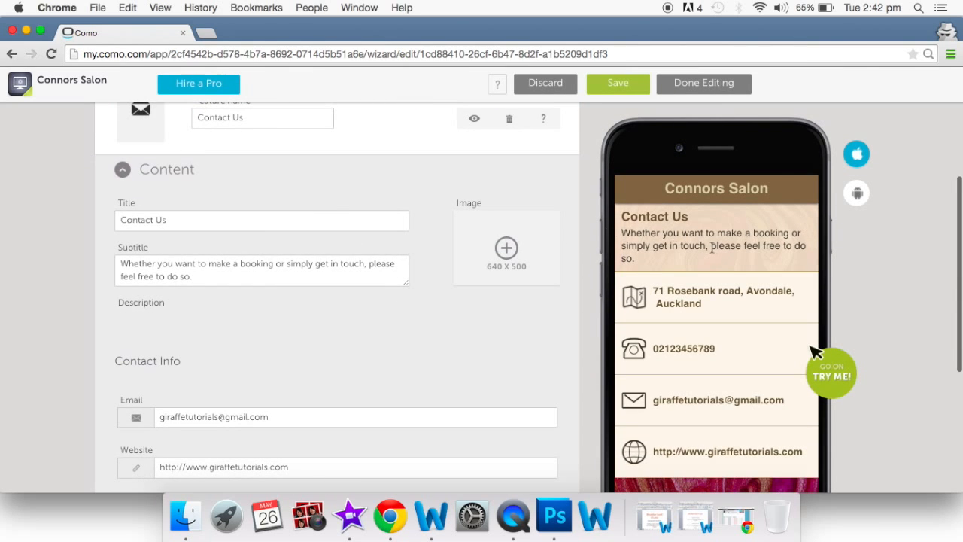
scroll(358, 387, down, 3)
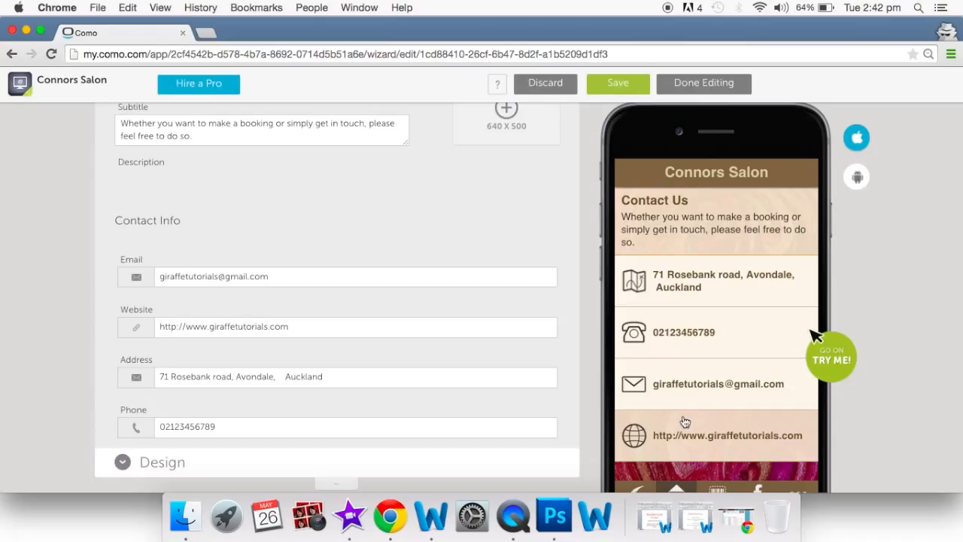
click(698, 292)
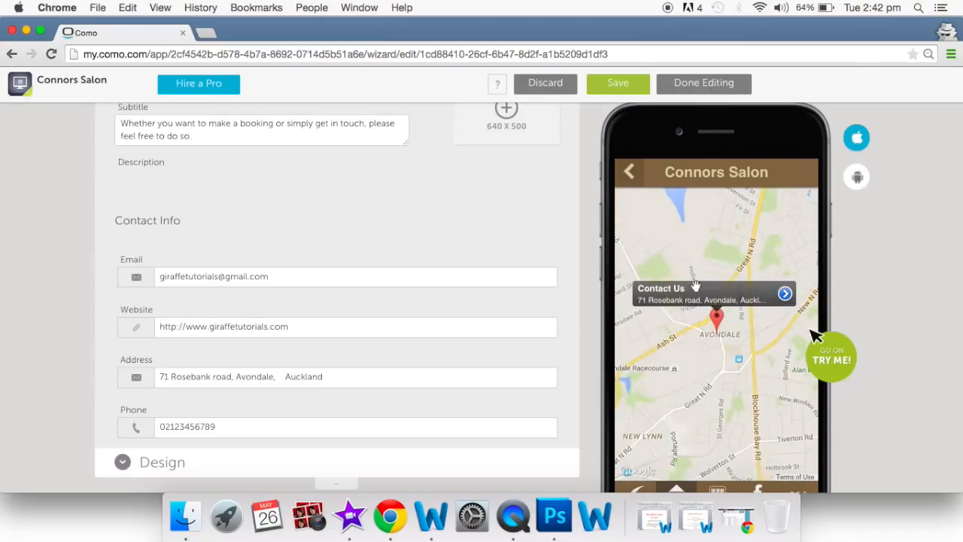
click(630, 176)
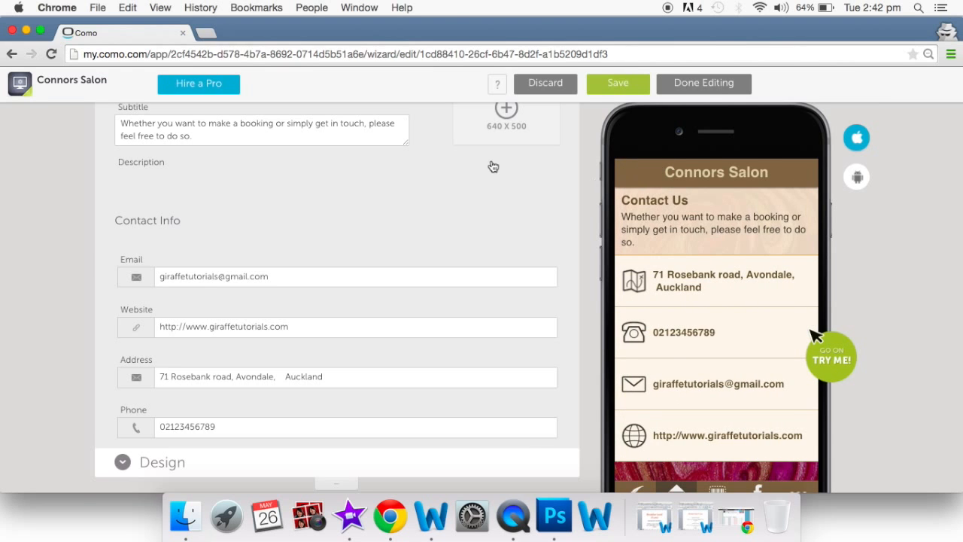
scroll(491, 163, up, 10)
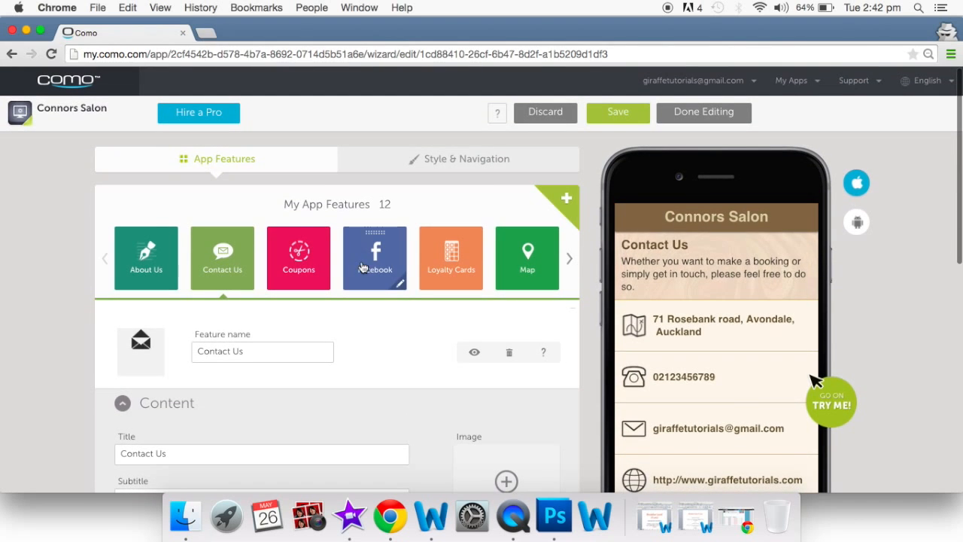
- Open Coupons and edit the May Colouring Special coupon
click(301, 264)
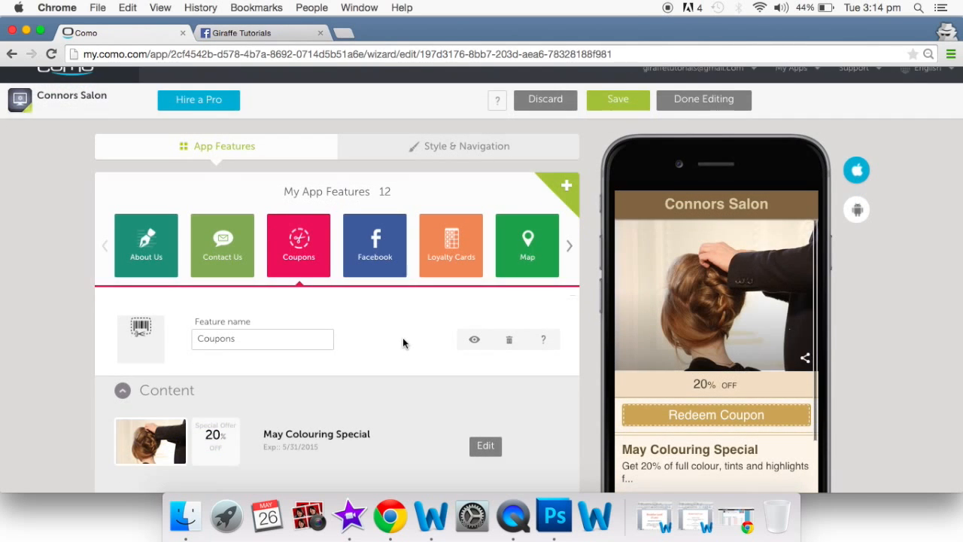
scroll(402, 340, down, 1)
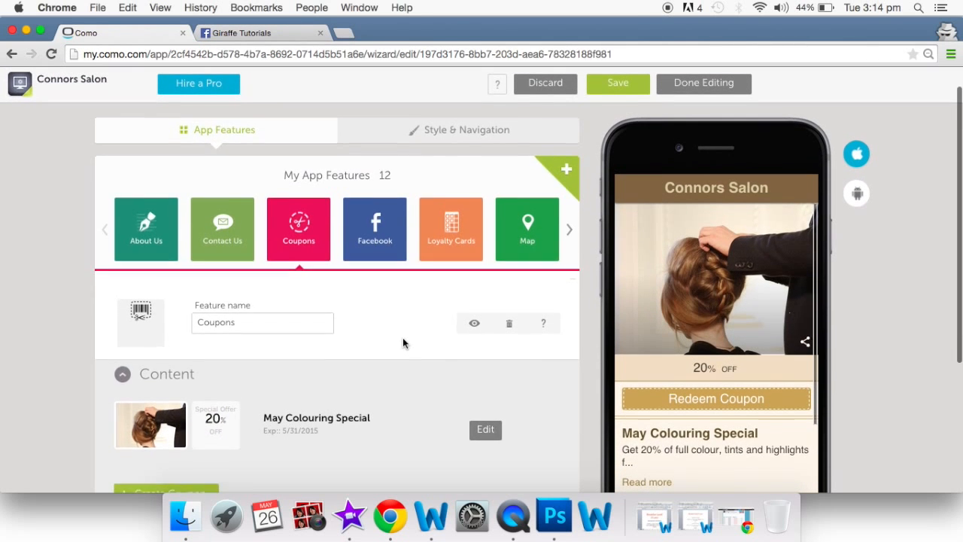
scroll(402, 343, down, 2)
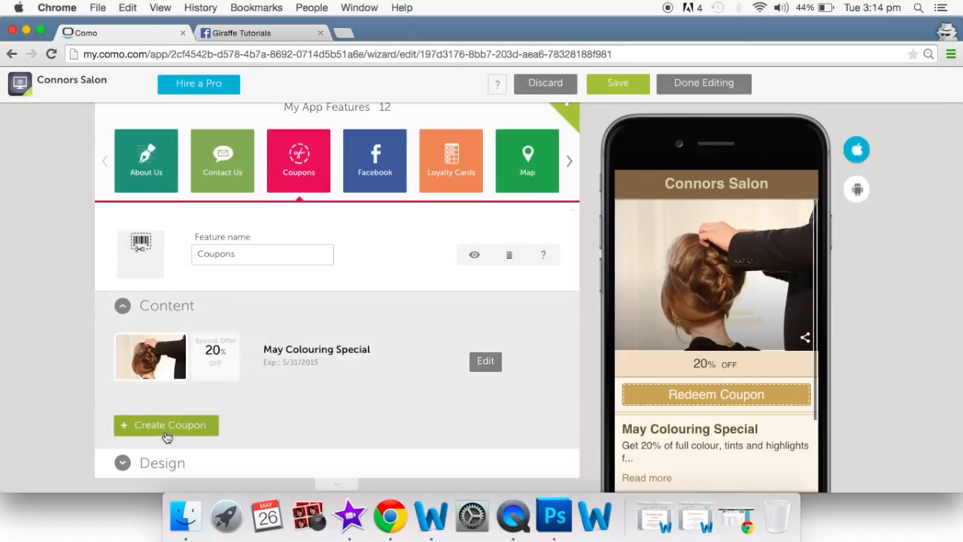
click(485, 361)
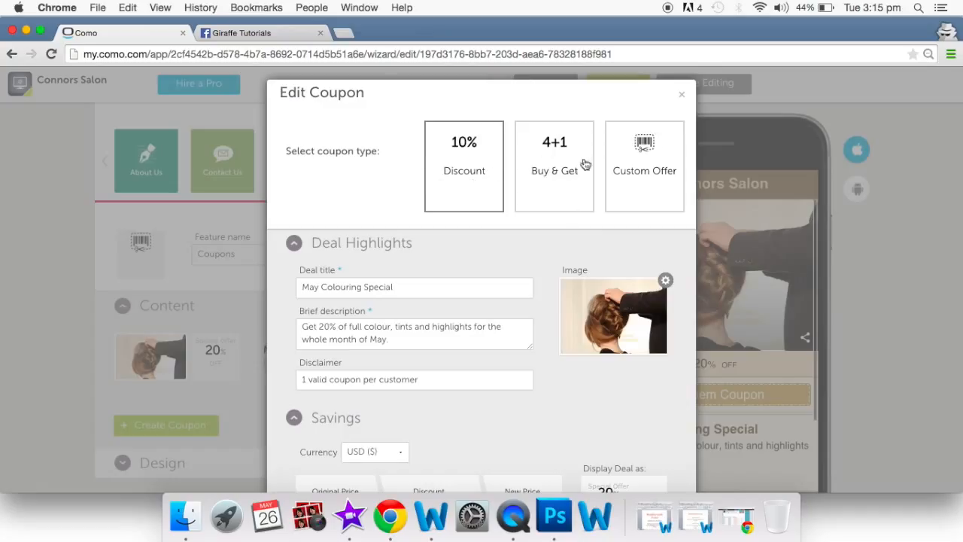
click(629, 181)
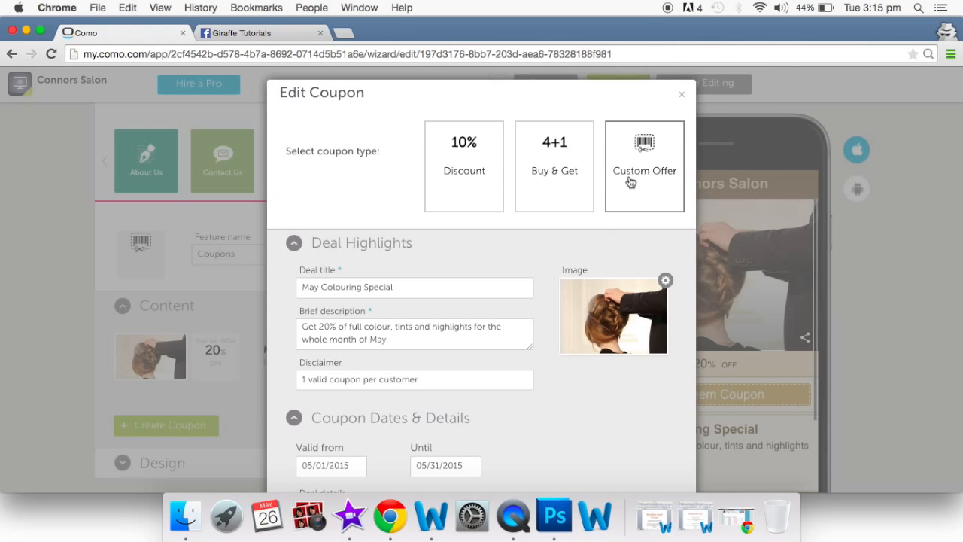
scroll(405, 323, down, 3)
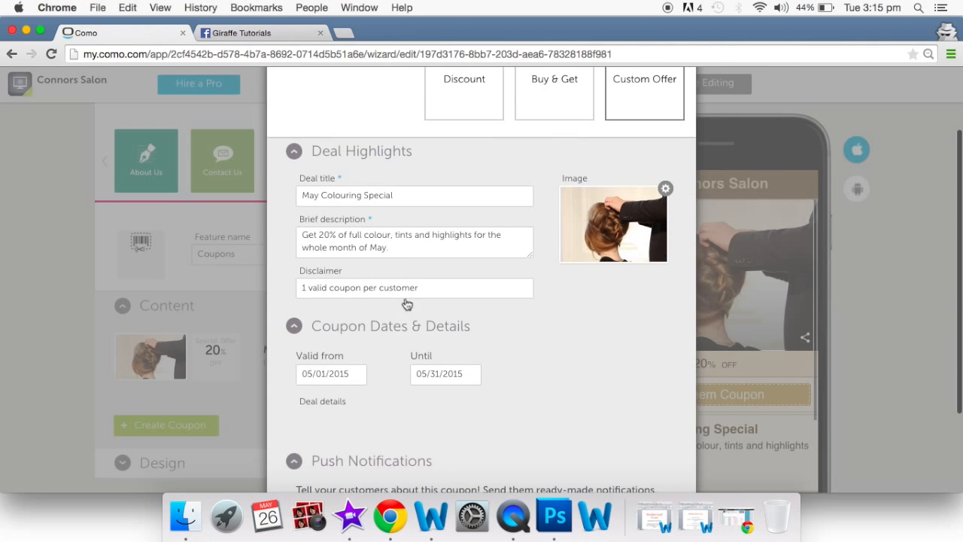
scroll(399, 364, down, 2)
scroll(399, 364, up, 5)
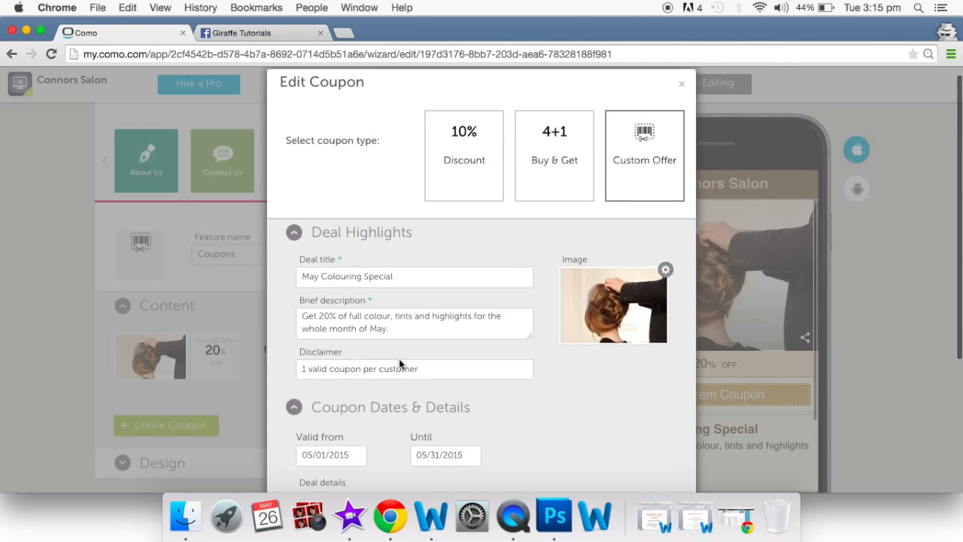
click(454, 178)
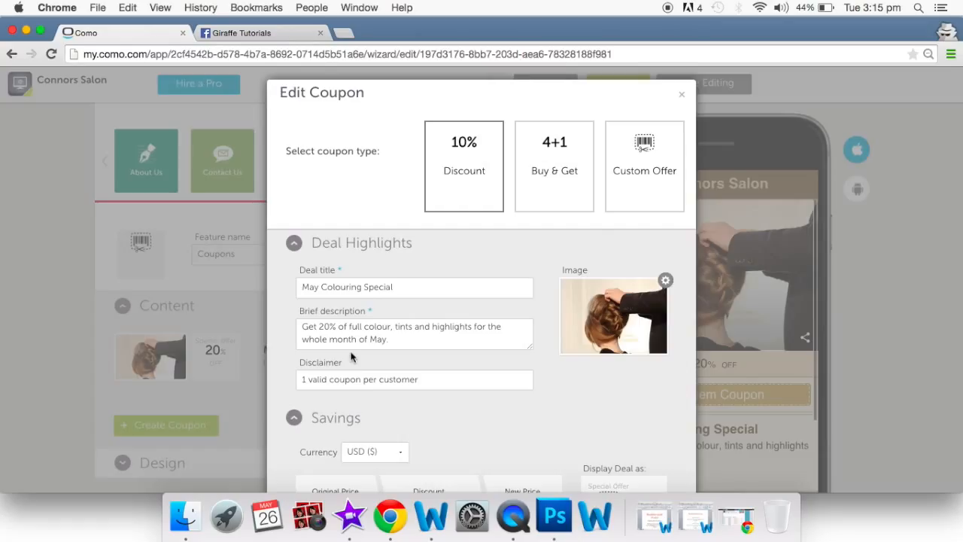
scroll(374, 400, down, 1)
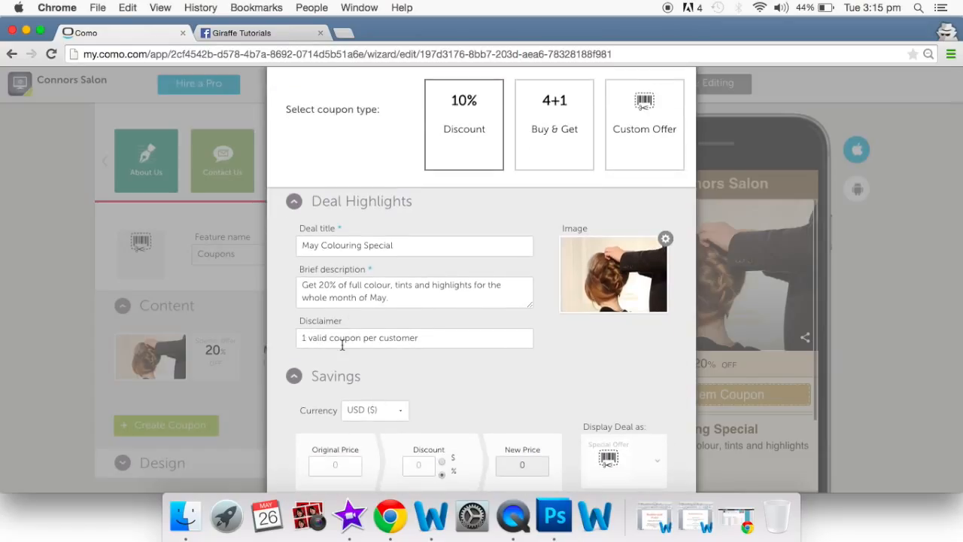
mouse_move(630, 292)
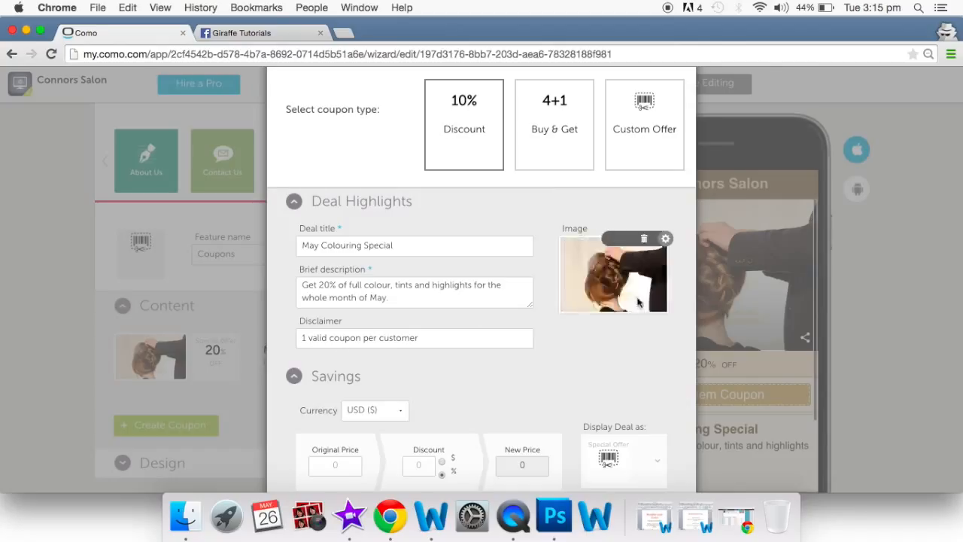
scroll(620, 289, down, 2)
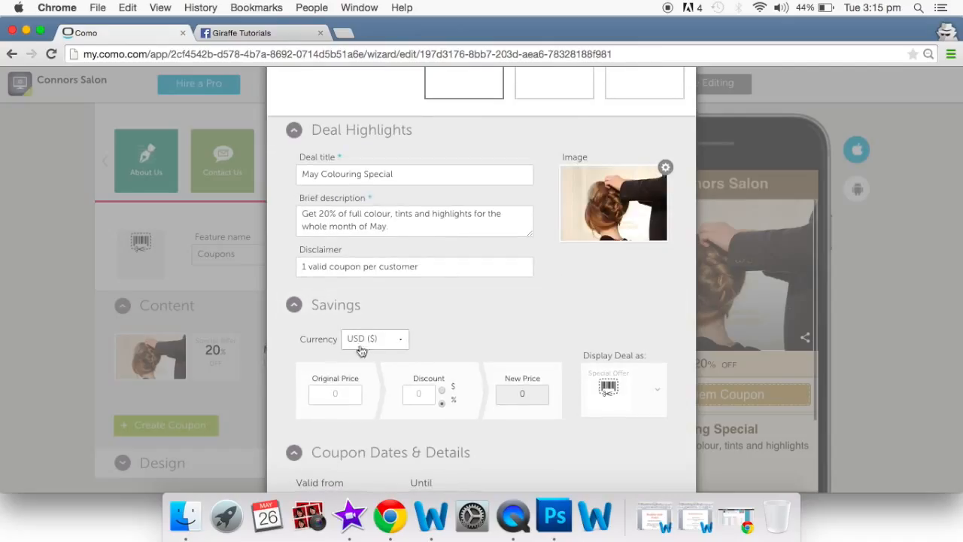
- Set the coupon currency to NZD ($), enter a discount of 2, and clear the original price
click(400, 342)
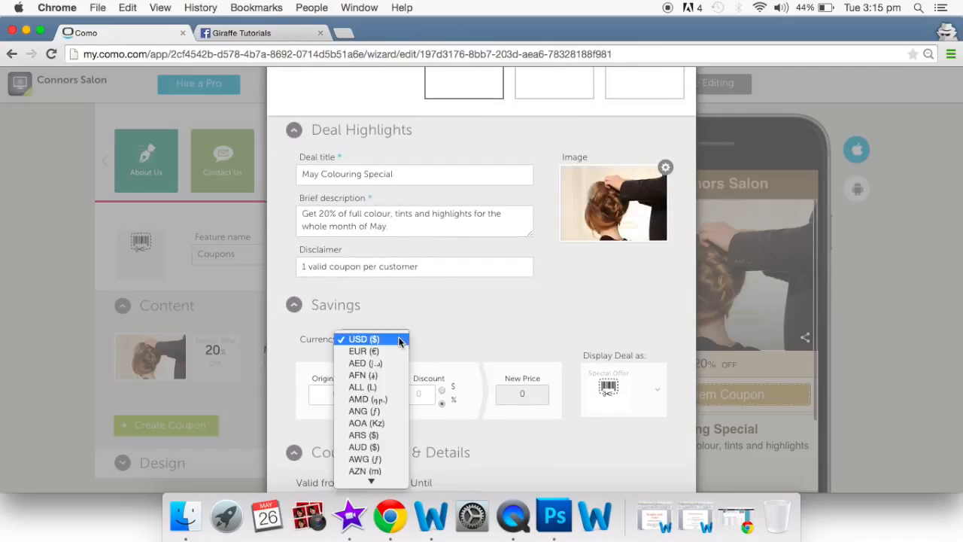
text(nz)
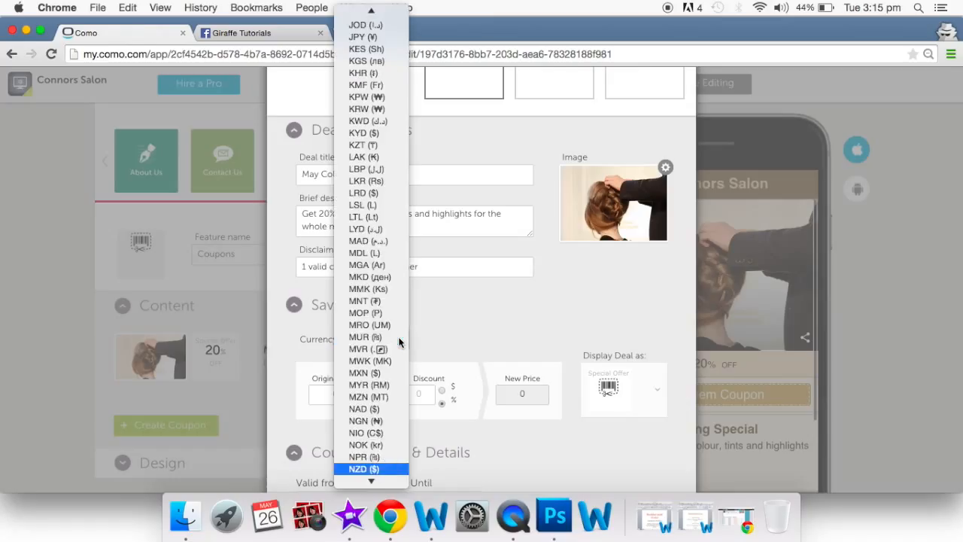
click(362, 469)
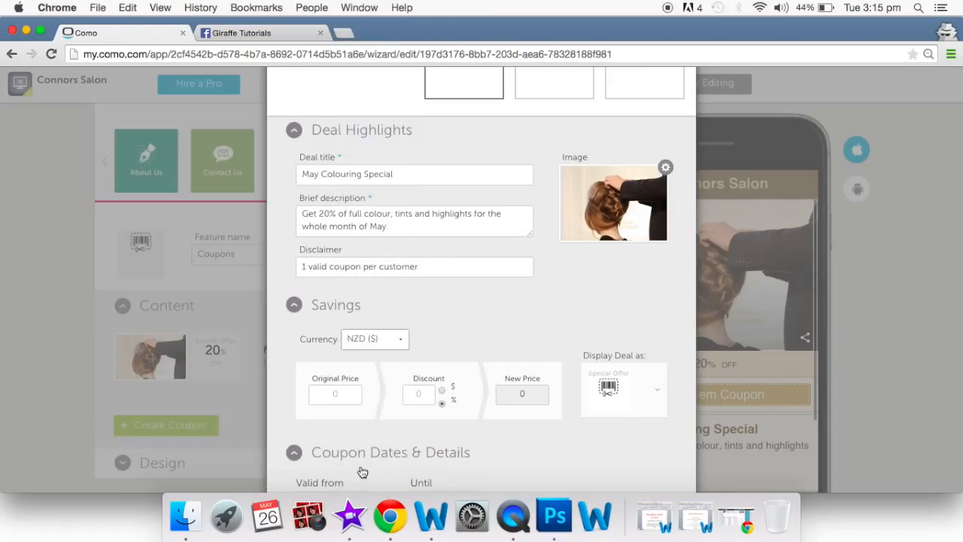
click(350, 394)
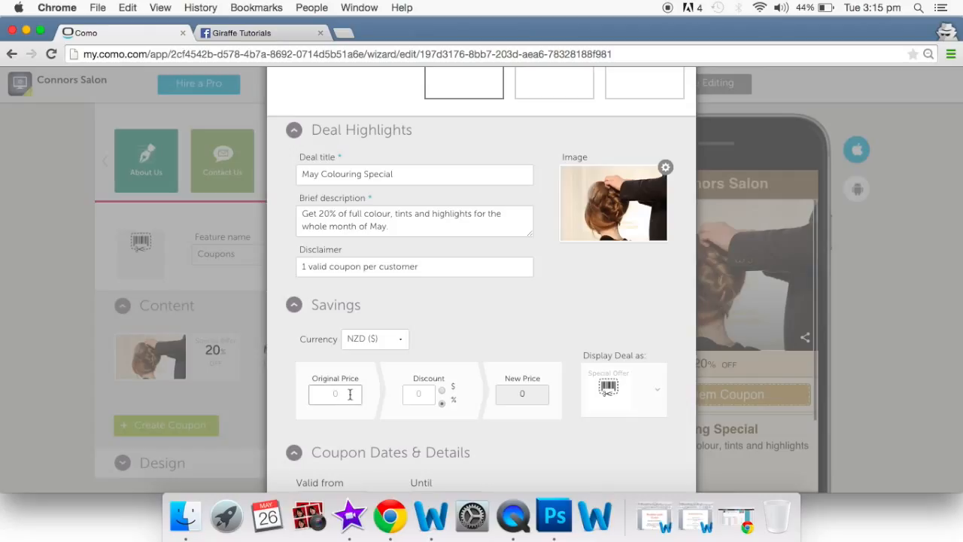
text(200)
click(422, 398)
text(2)
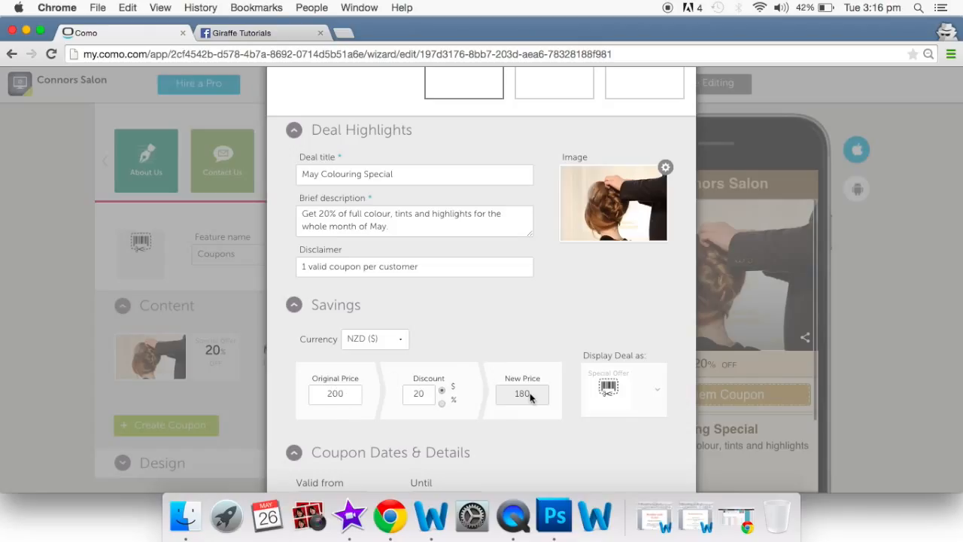
double_click(344, 393)
key(BackSpace)
- Make the discount a percentage and display the deal as 20% OFF
click(443, 404)
click(658, 395)
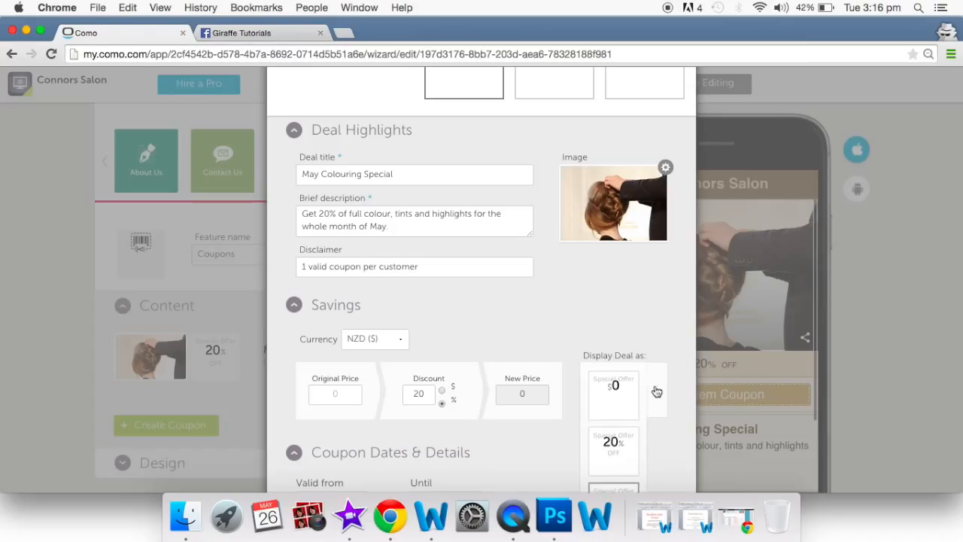
scroll(643, 399, down, 2)
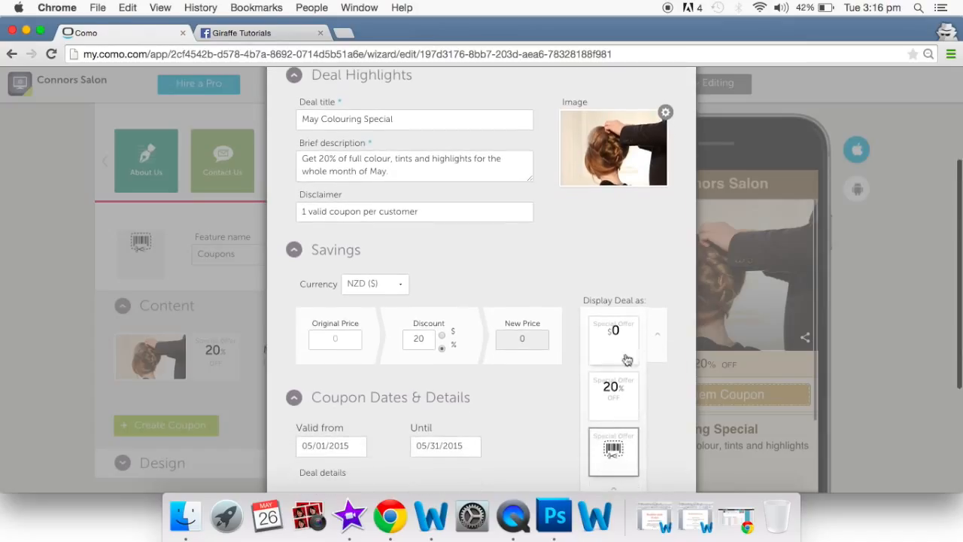
click(611, 394)
scroll(550, 416, down, 3)
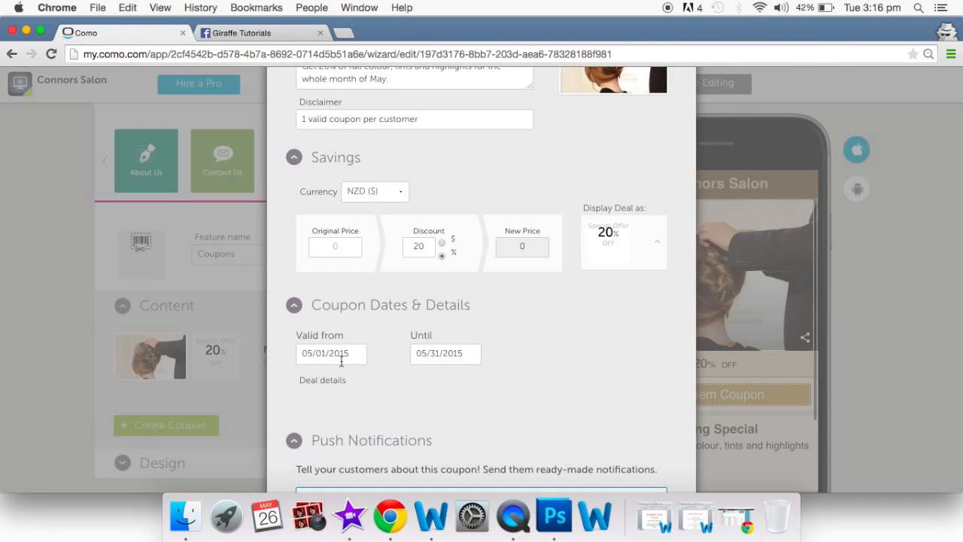
- Set validity 05/01/2015 to 05/31/2015 and save the coupon with Update
click(344, 360)
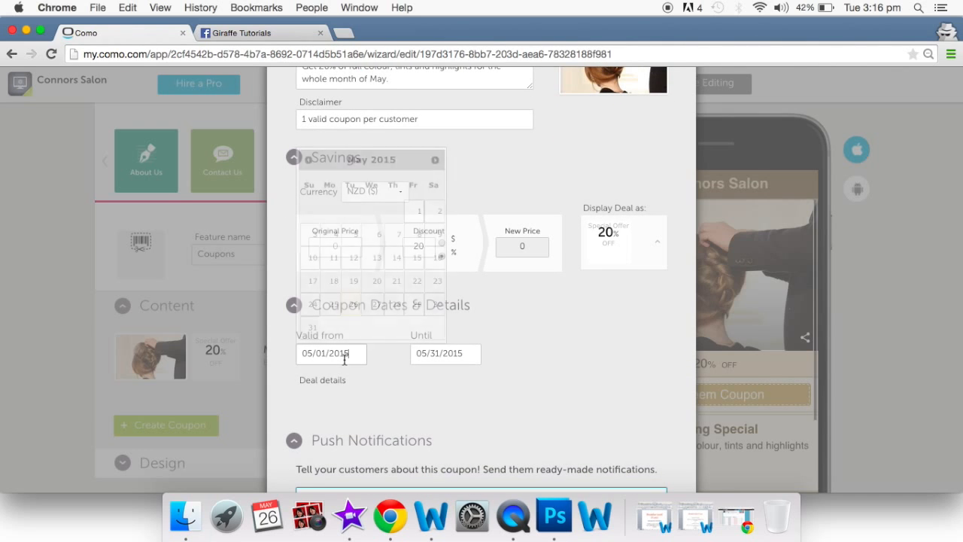
click(478, 167)
click(456, 262)
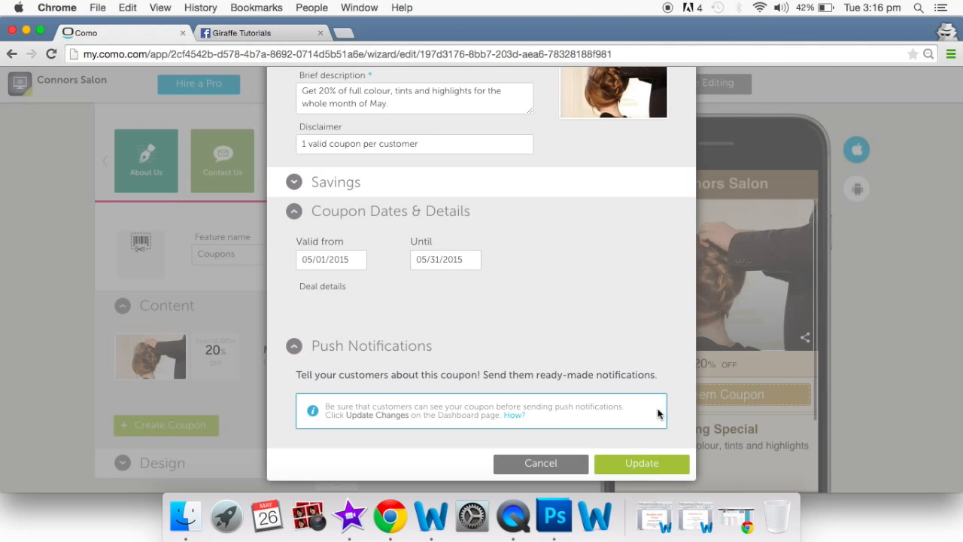
click(656, 464)
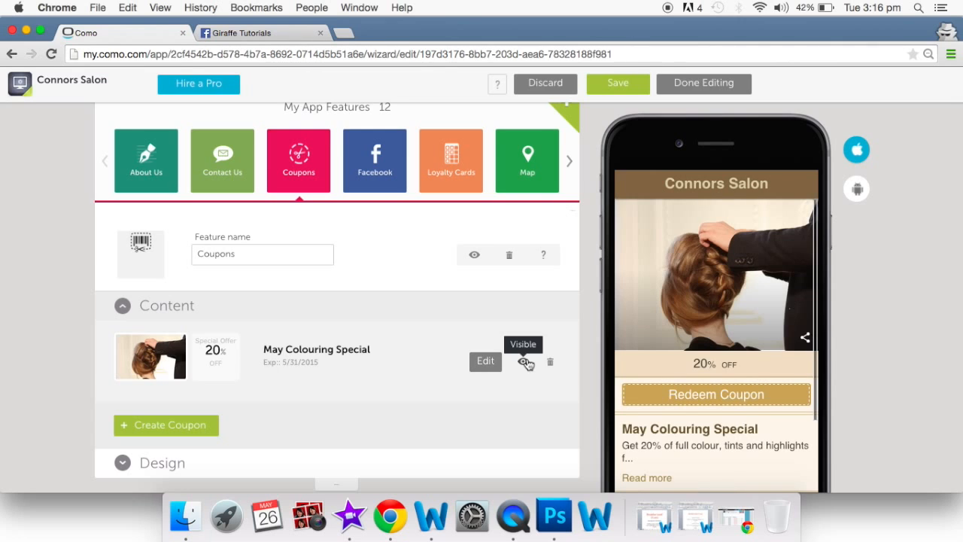
scroll(753, 376, down, 3)
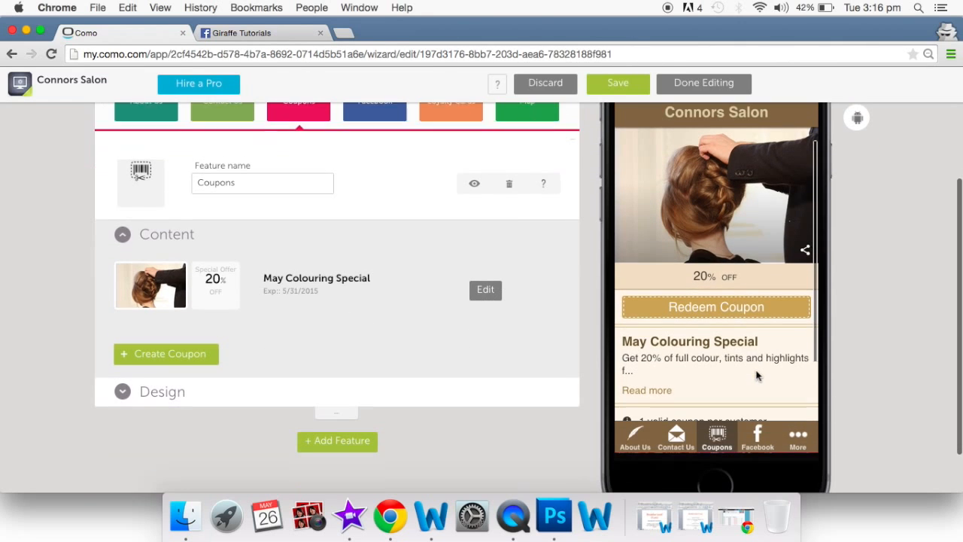
click(653, 390)
scroll(652, 390, down, 5)
scroll(680, 340, down, 3)
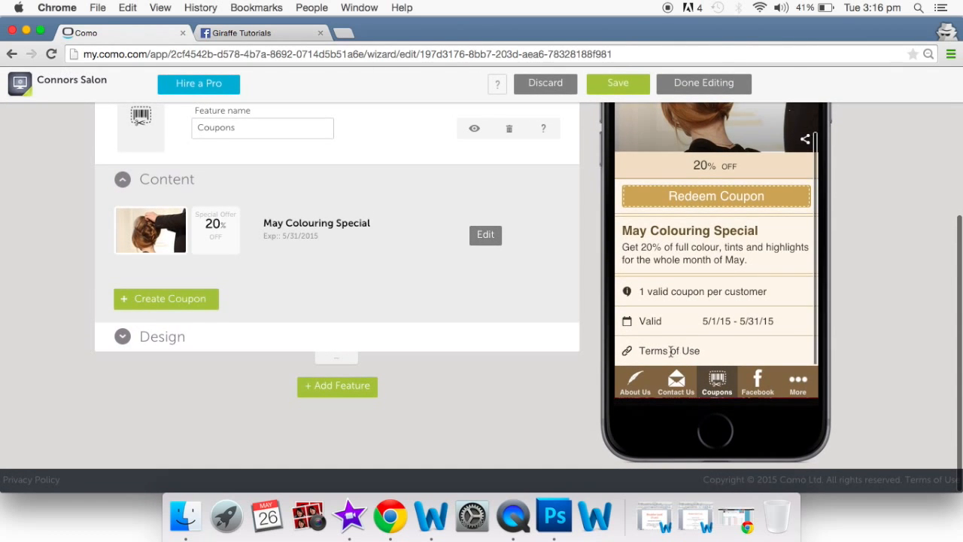
scroll(672, 352, up, 5)
scroll(664, 352, up, 3)
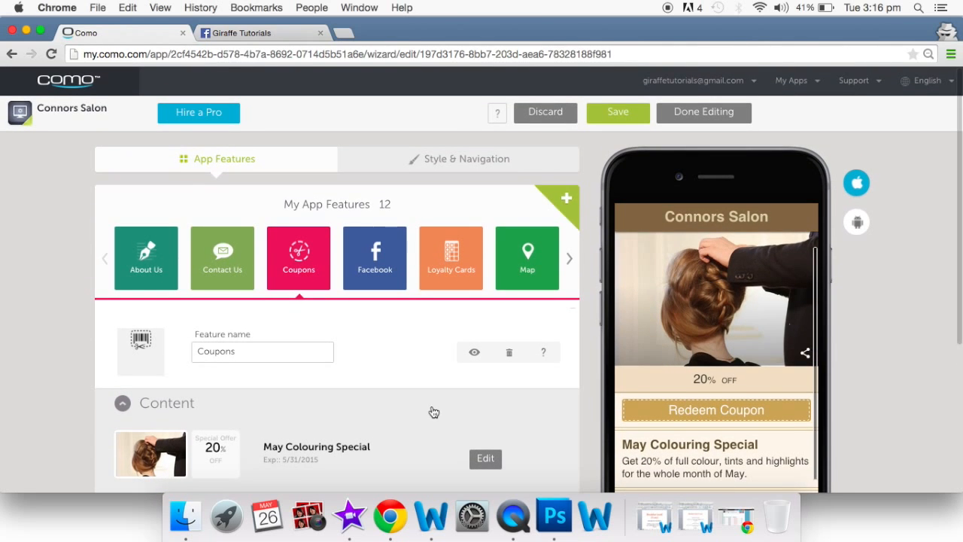
scroll(434, 411, down, 4)
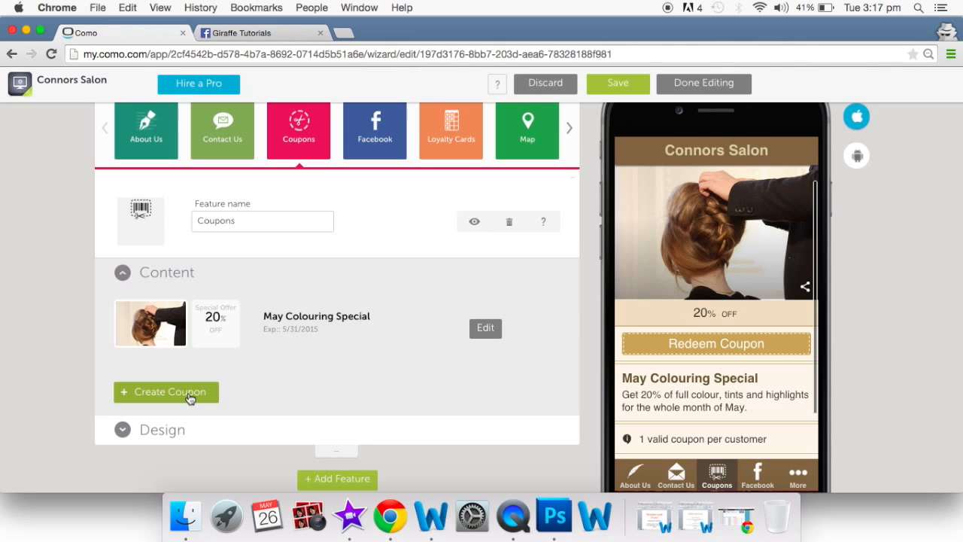
scroll(191, 399, up, 3)
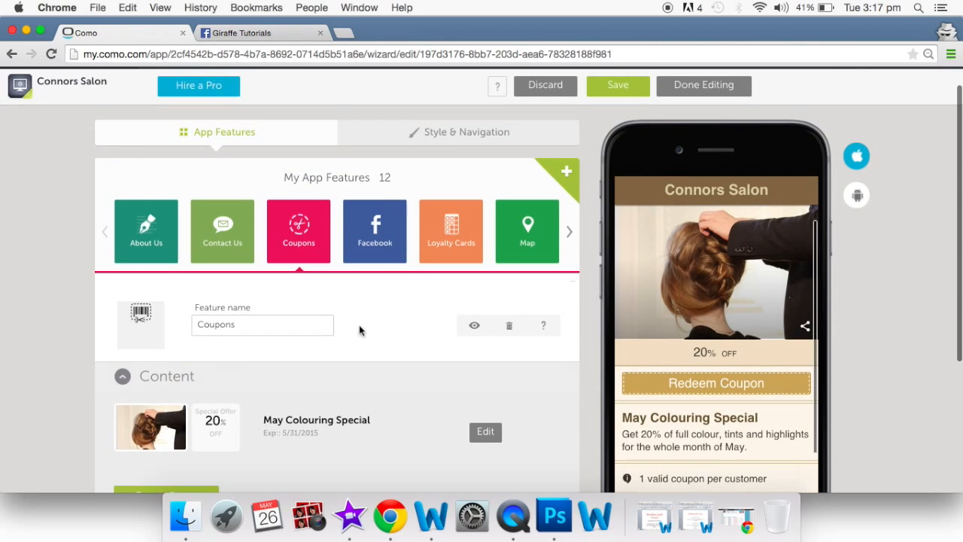
- Open the Facebook feature's settings and select the Facebook page's address from the other tab for the page name field
click(378, 246)
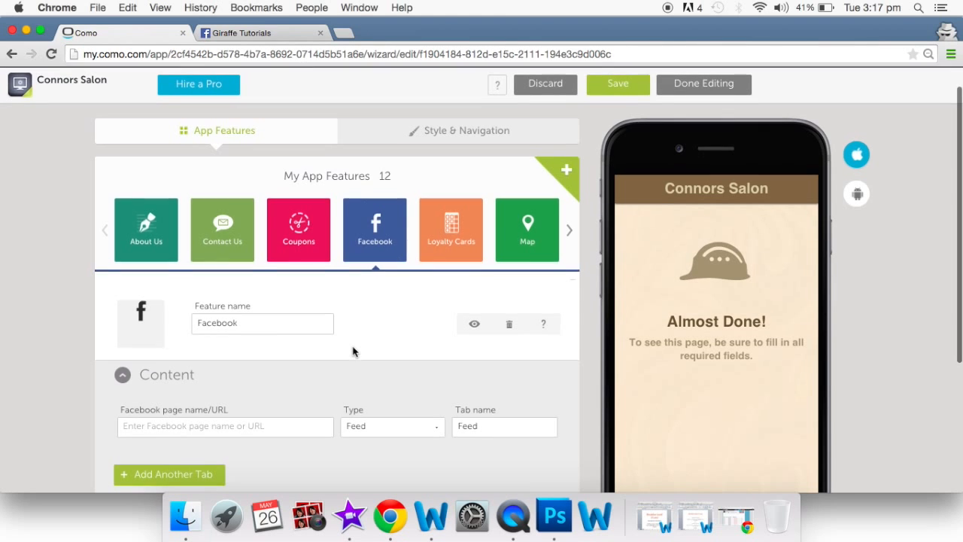
scroll(354, 351, down, 2)
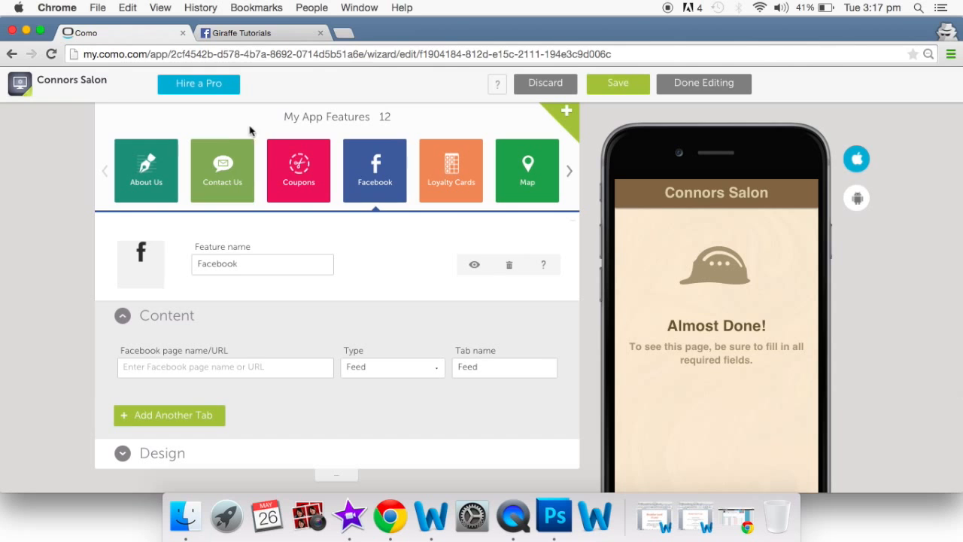
click(264, 31)
scroll(389, 227, up, 3)
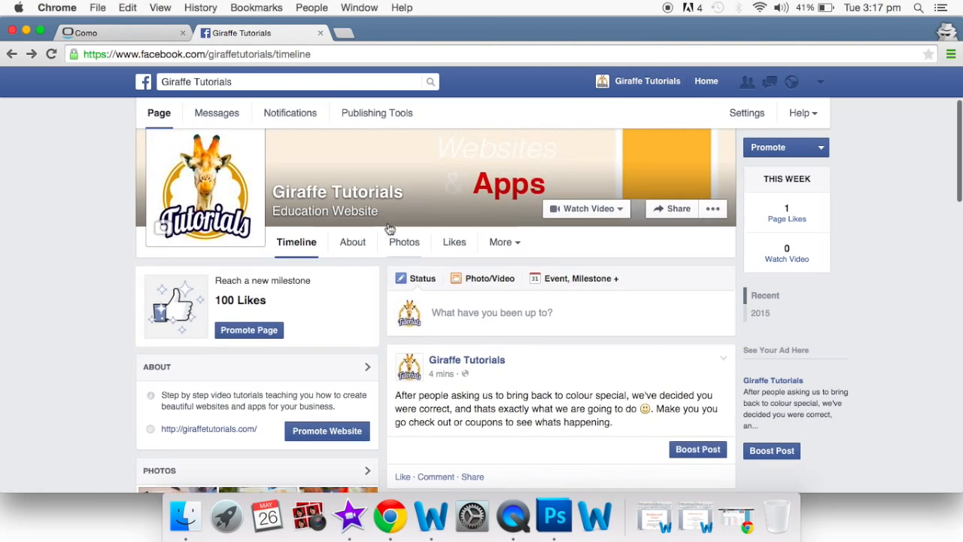
click(307, 57)
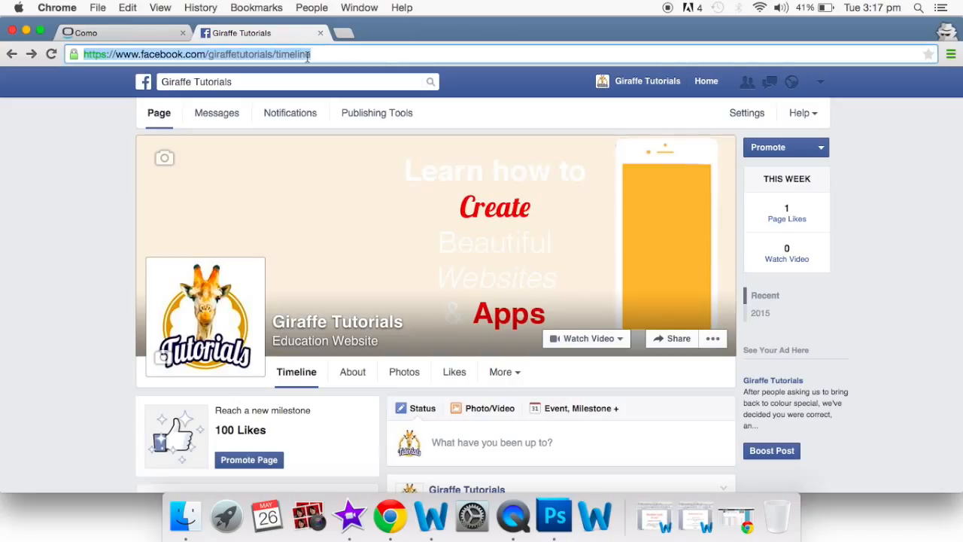
click(151, 33)
click(249, 365)
- Paste the giraffetutorials Facebook page URL into the Facebook page name/URL field
key(super+v)
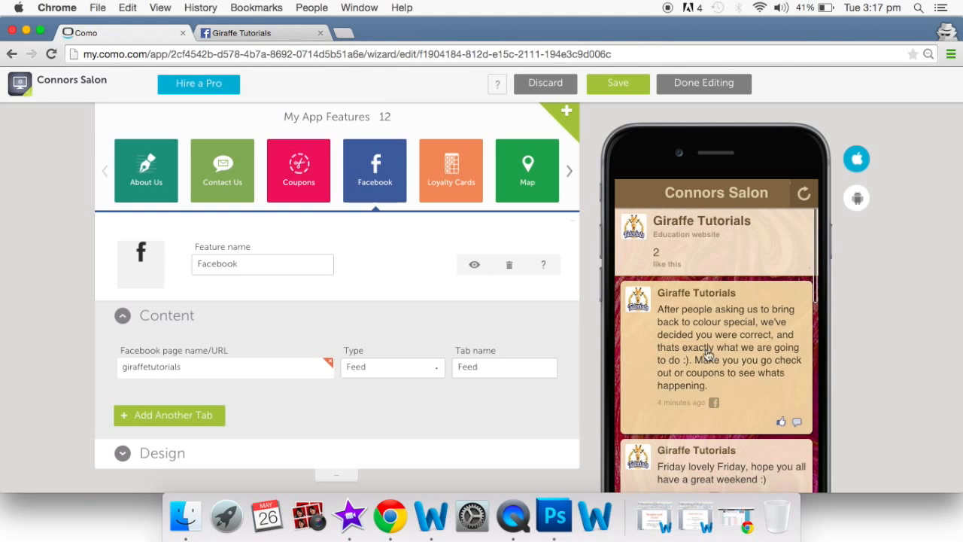
scroll(705, 389, down, 2)
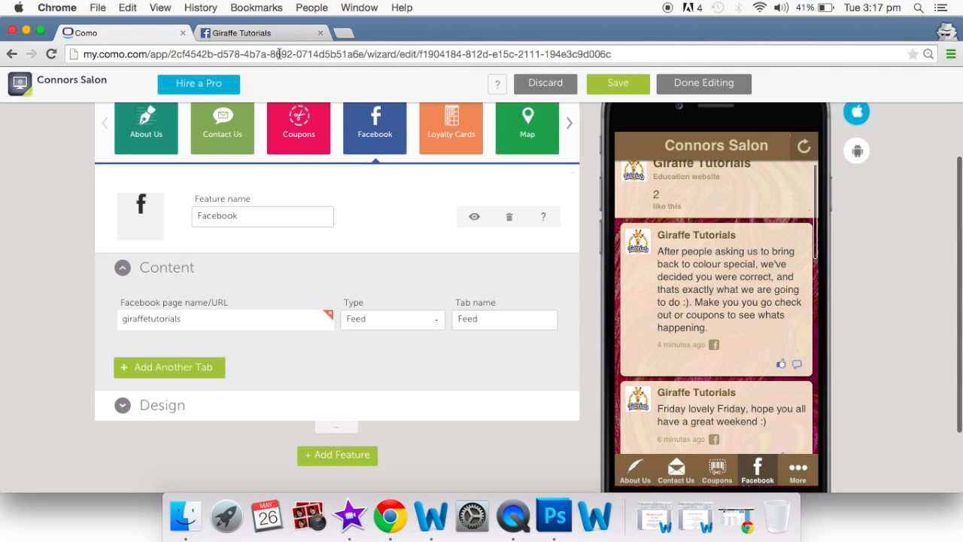
click(252, 34)
scroll(517, 378, down, 5)
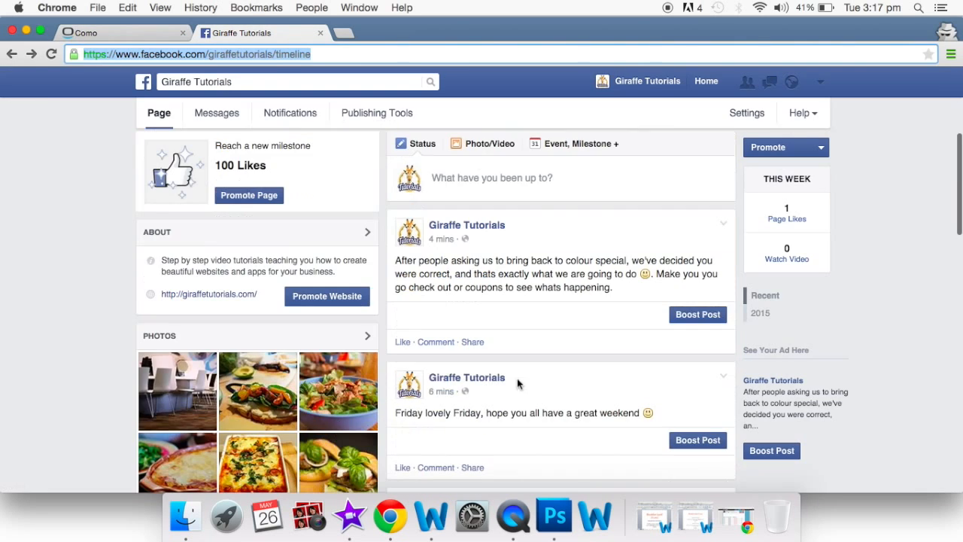
scroll(513, 317, up, 5)
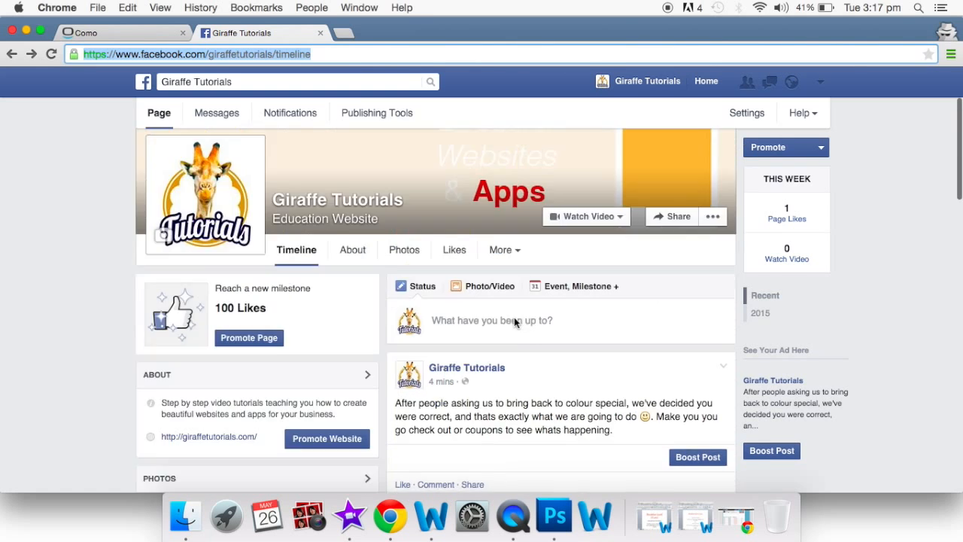
click(130, 34)
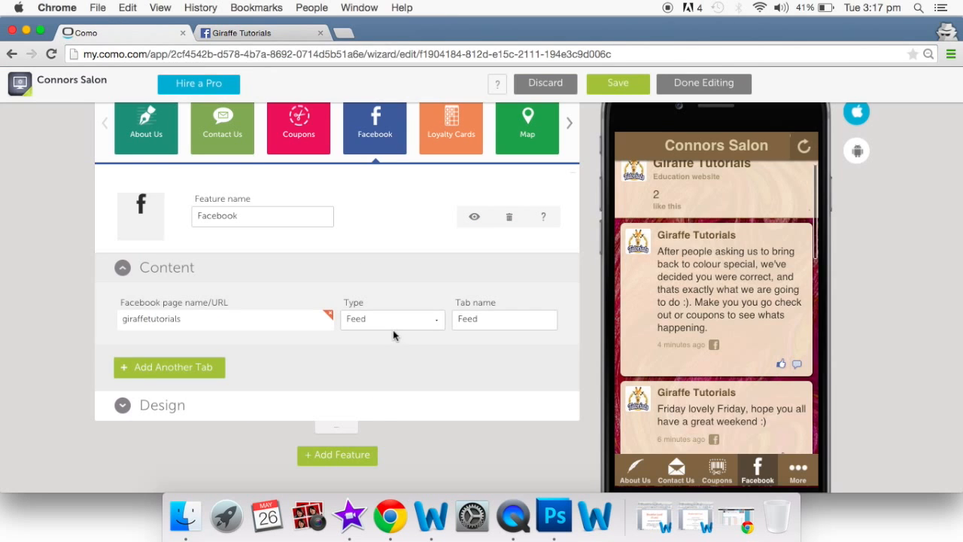
- Change the Facebook Type from Feed to Posts
click(437, 322)
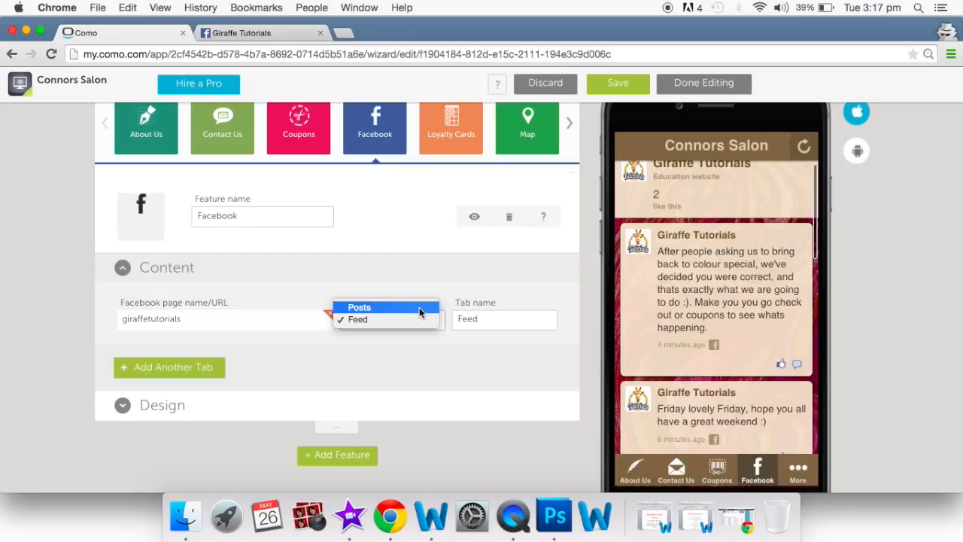
click(420, 307)
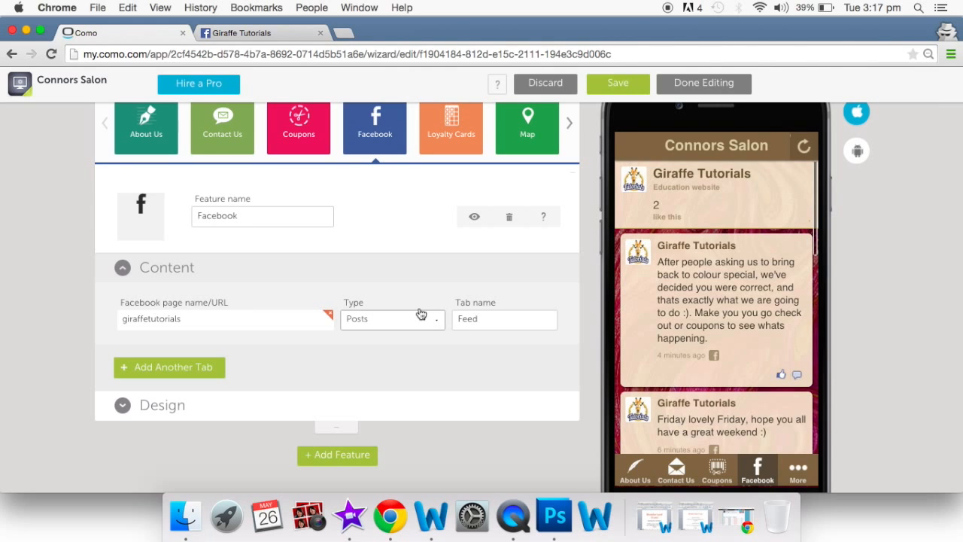
scroll(421, 314, up, 2)
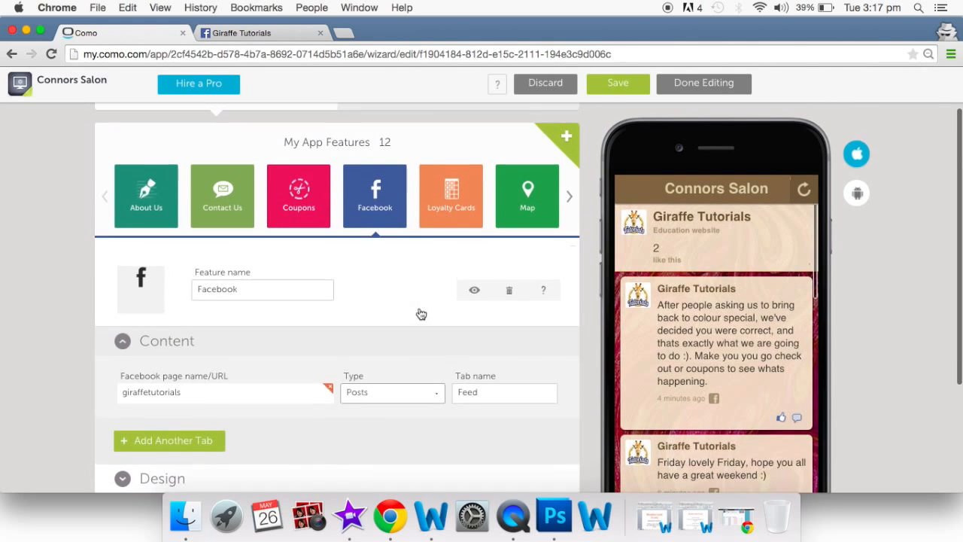
- Rename the feature from Facebook to News
double_click(261, 293)
key(BackSpace)
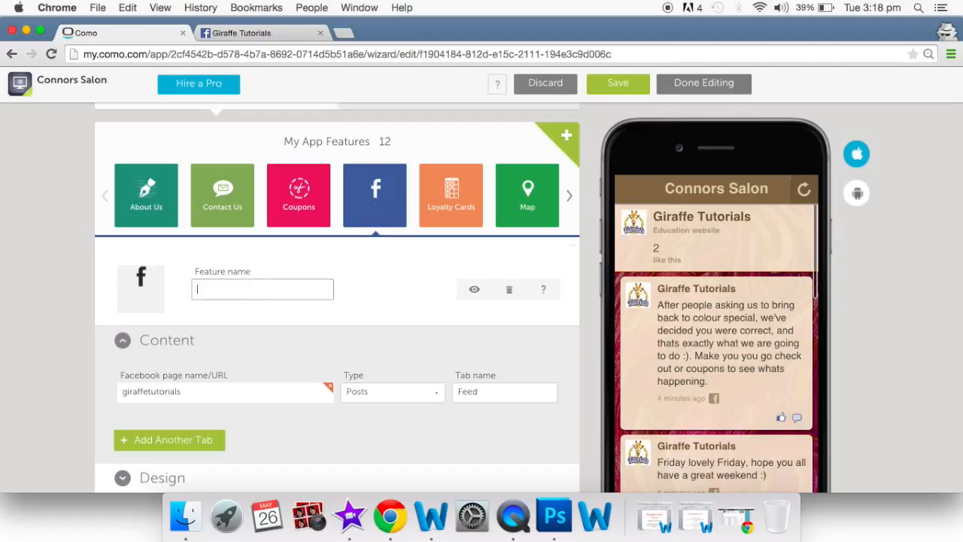
text(News)
- Replace the Facebook logo with the satellite-dish icon for News
mouse_move(147, 279)
click(158, 306)
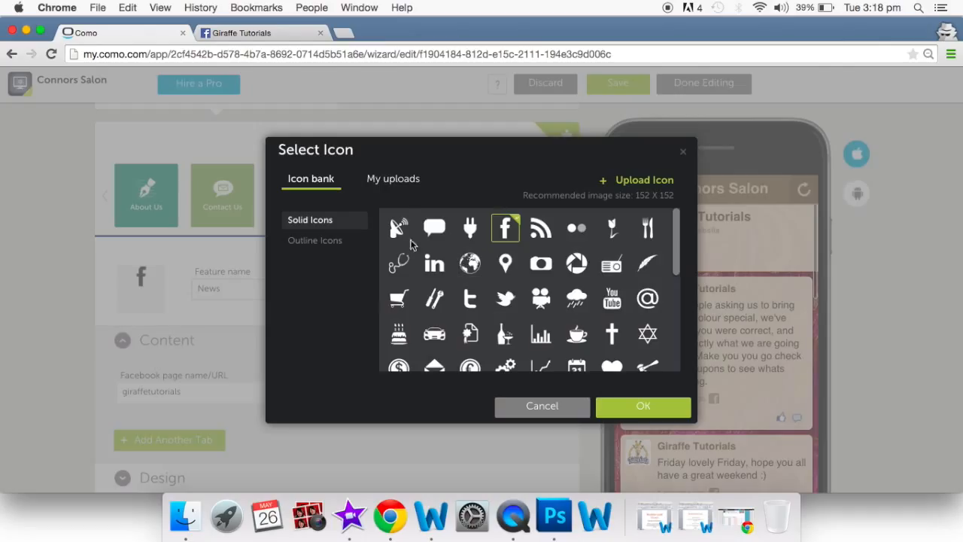
click(397, 226)
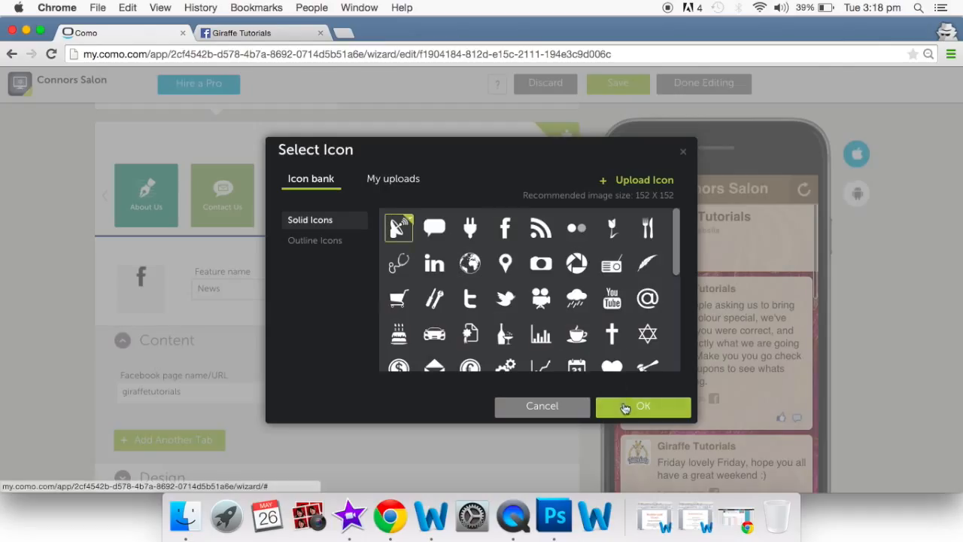
click(627, 406)
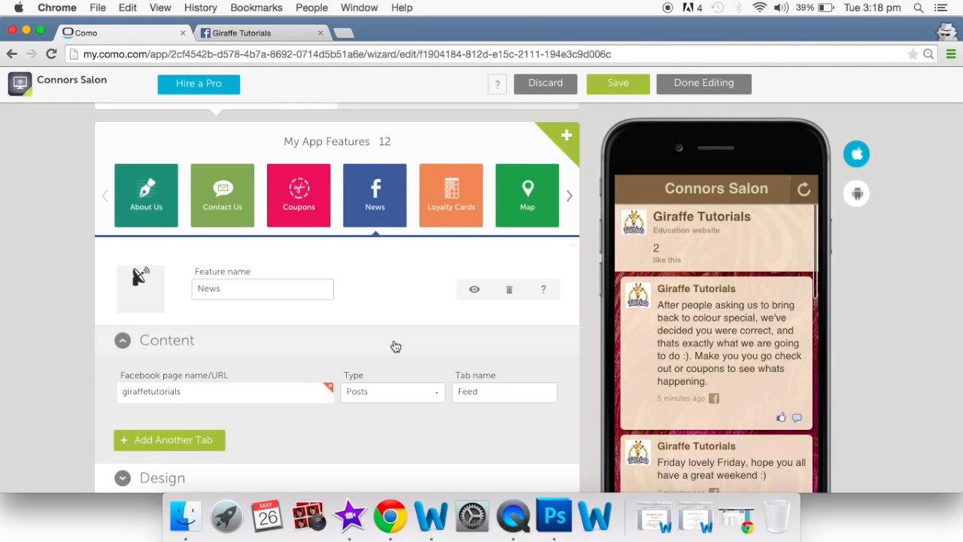
scroll(388, 344, up, 2)
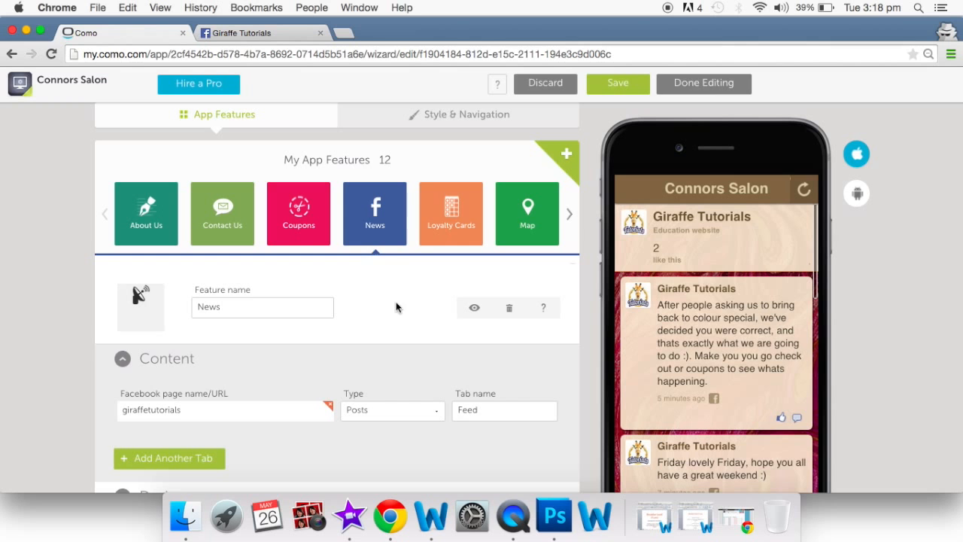
- Open the Loyalty Cards feature and start a new card in Edit Card
click(451, 218)
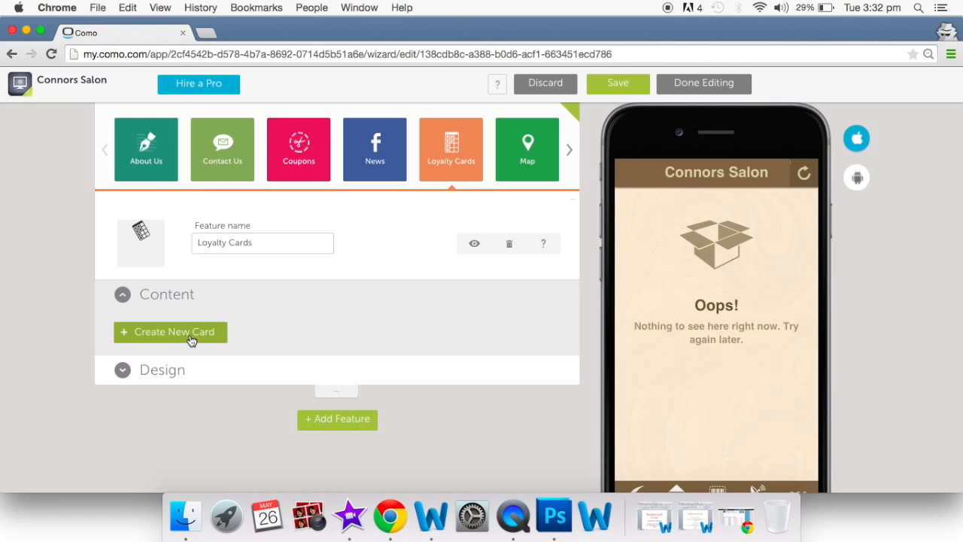
click(191, 341)
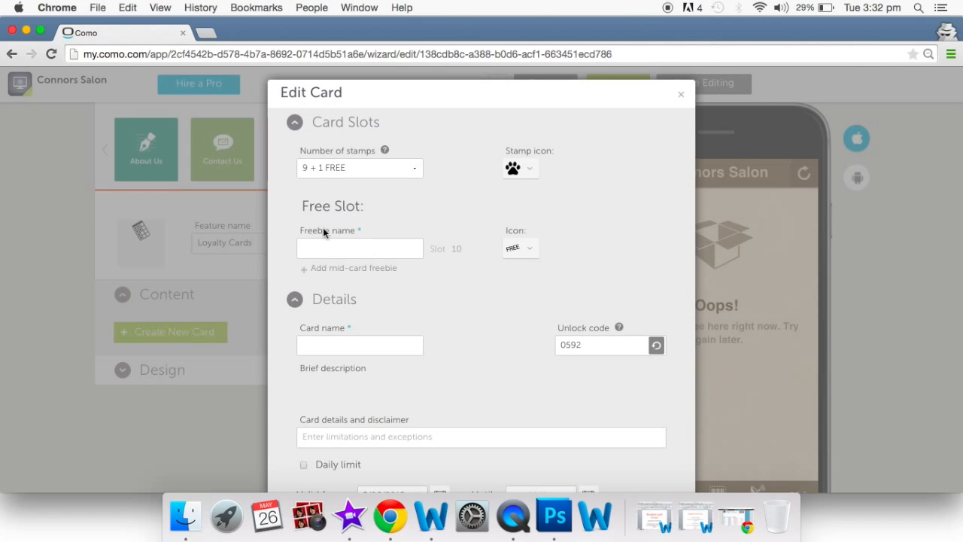
- Set 4 + 1 FREE stamps, a checkmark stamp icon and freebie '40% off your next haircut'
click(390, 175)
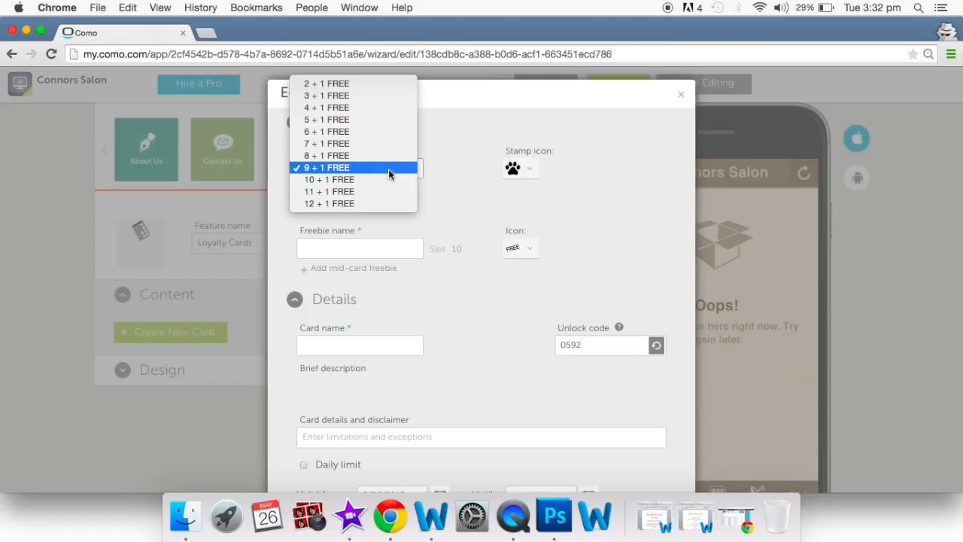
click(371, 112)
click(537, 181)
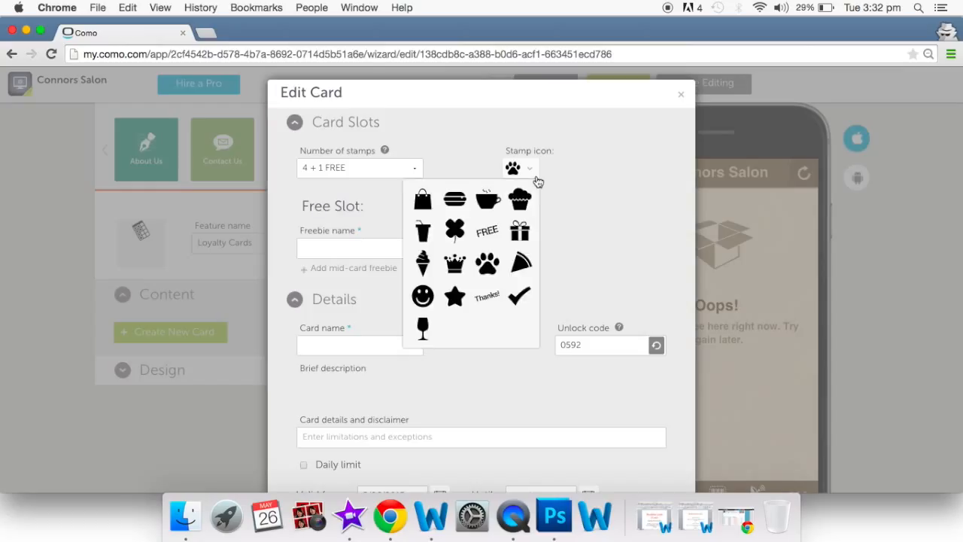
click(521, 298)
click(376, 252)
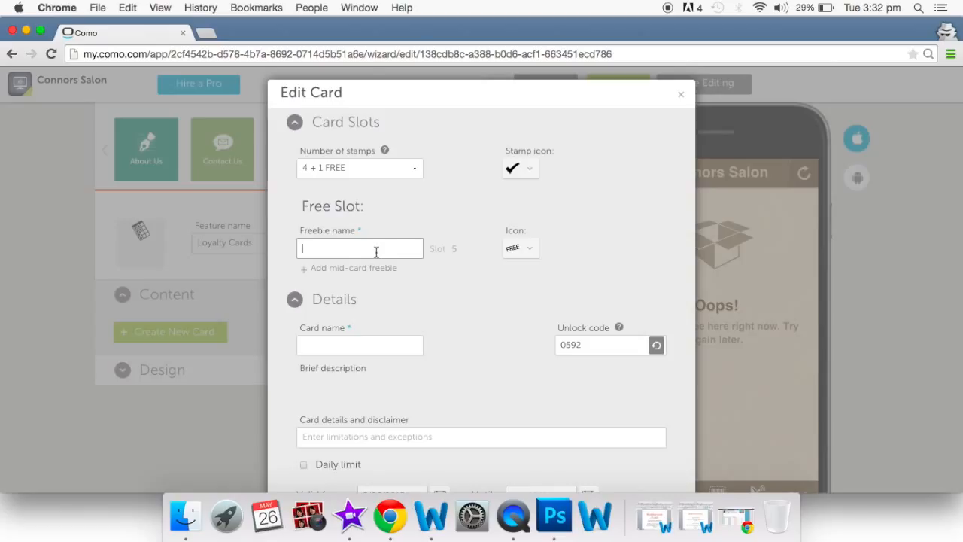
text(40% off your next haircut.)
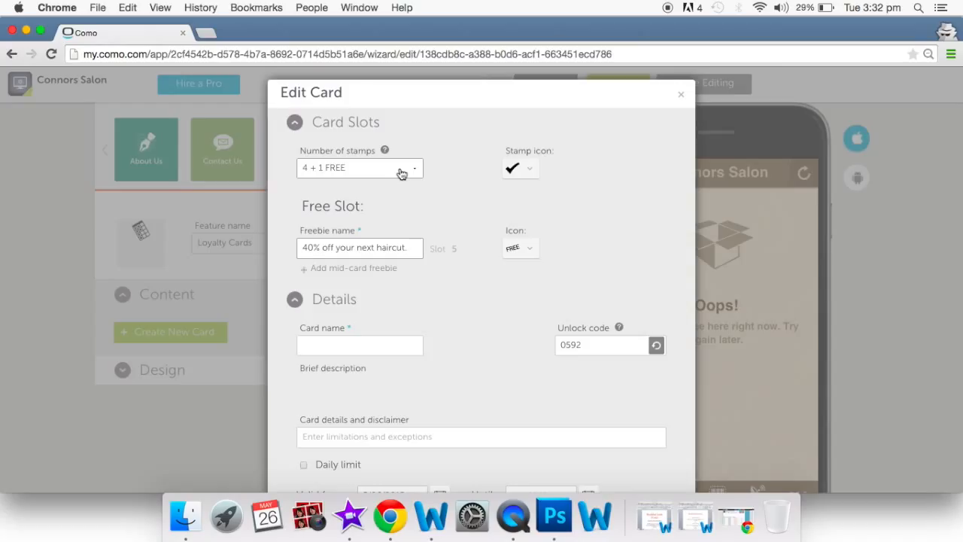
- Keep 4 + 1 FREE stamps and give the free slot the Thanks! icon
click(401, 173)
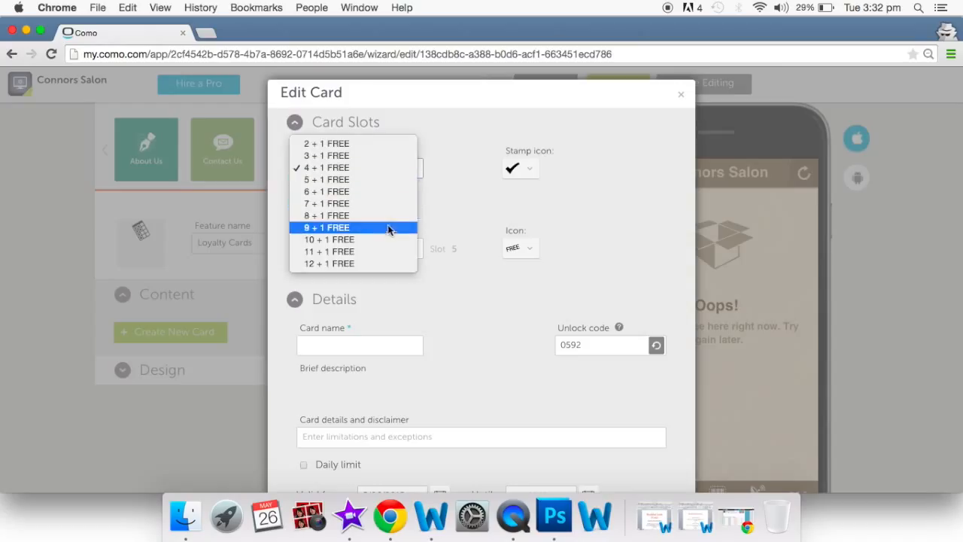
click(449, 155)
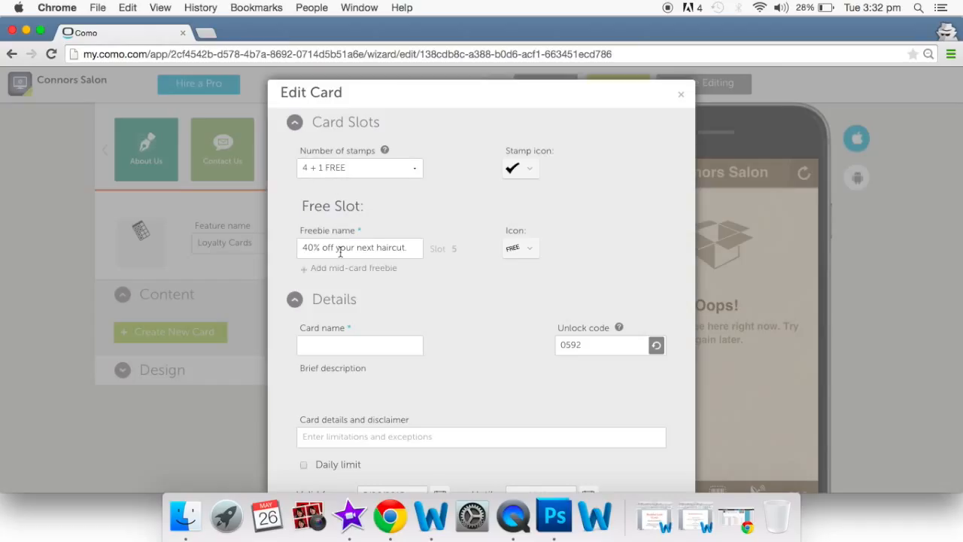
click(529, 249)
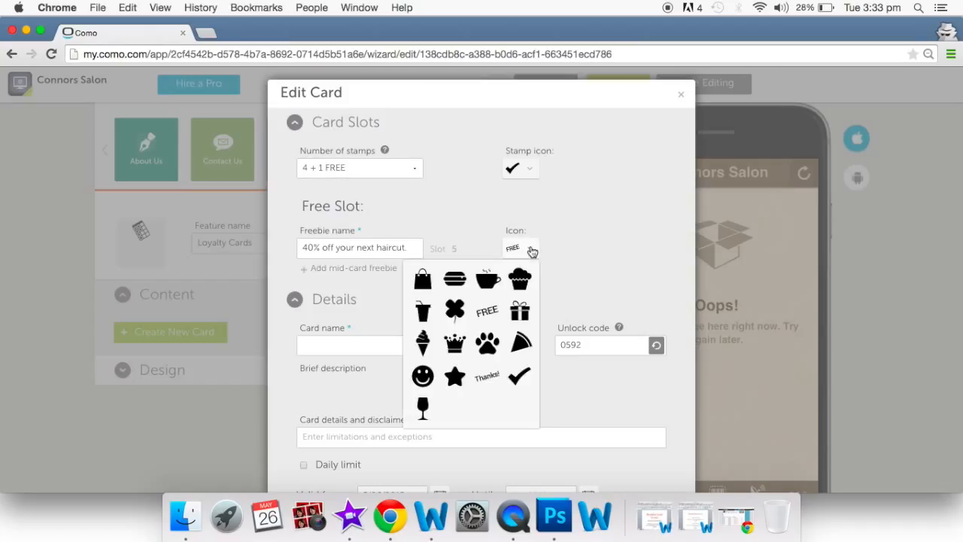
click(486, 376)
click(398, 346)
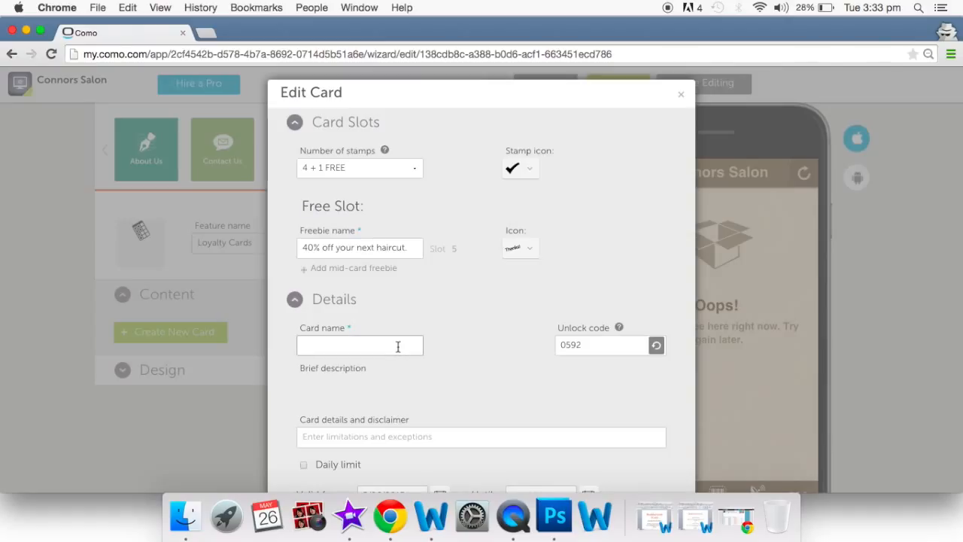
- Name the card 'Cutting club' and replace unlock code 0592 with 1234
text(cUTTING cLUB)
key(BackSpace)
key(BackSpace)
key(BackSpace)
key(BackSpace)
key(BackSpace)
key(BackSpace)
key(BackSpace)
key(BackSpace)
key(BackSpace)
key(BackSpace)
key(BackSpace)
key(BackSpace)
text(Cutting club)
double_click(606, 344)
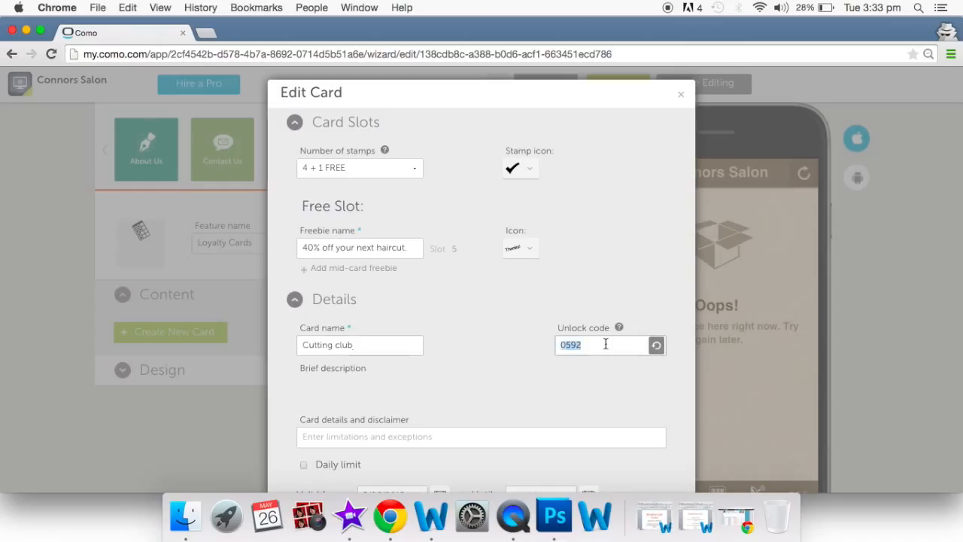
key(BackSpace)
text(34)
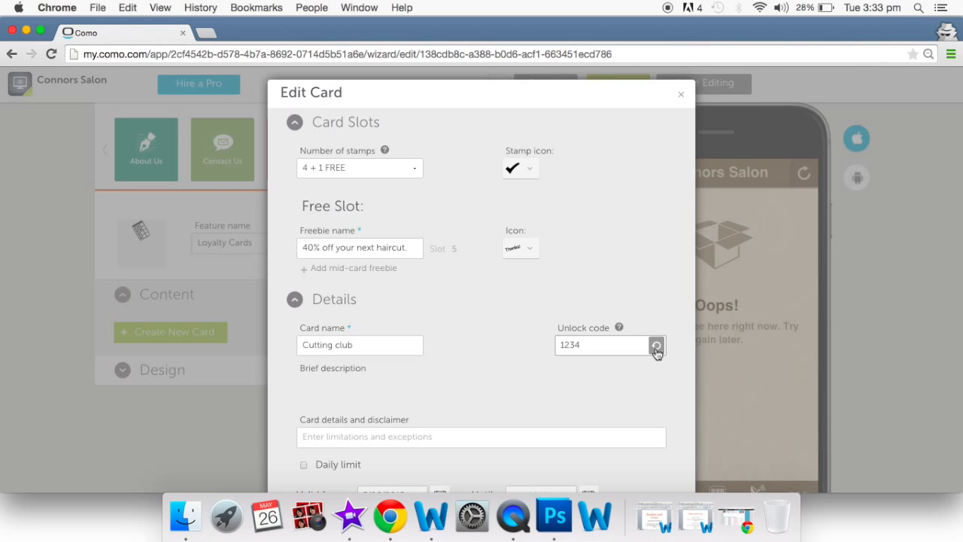
- Enter card details 'Buy 4 haircuts up to or over the value of $100 and get your next one 40% off'
scroll(656, 352, down, 3)
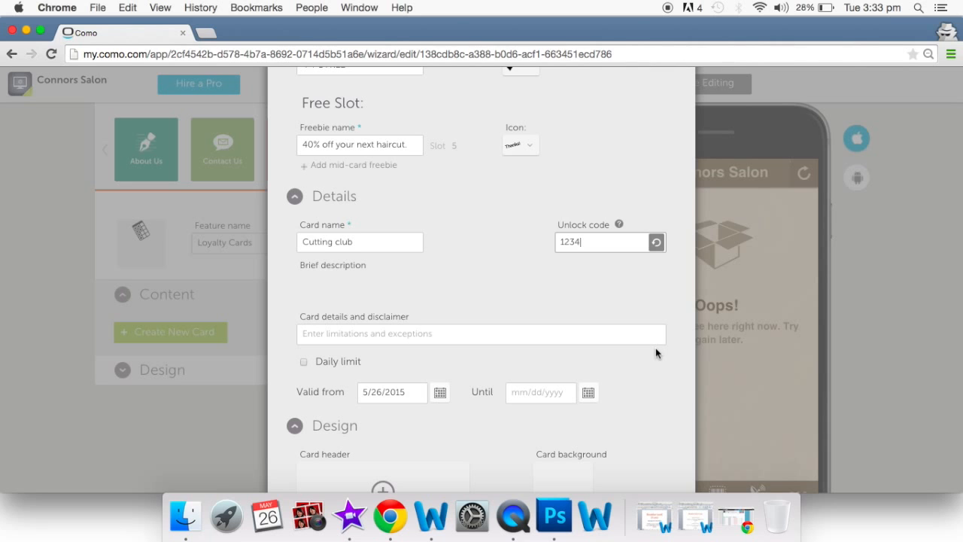
scroll(440, 336, up, 3)
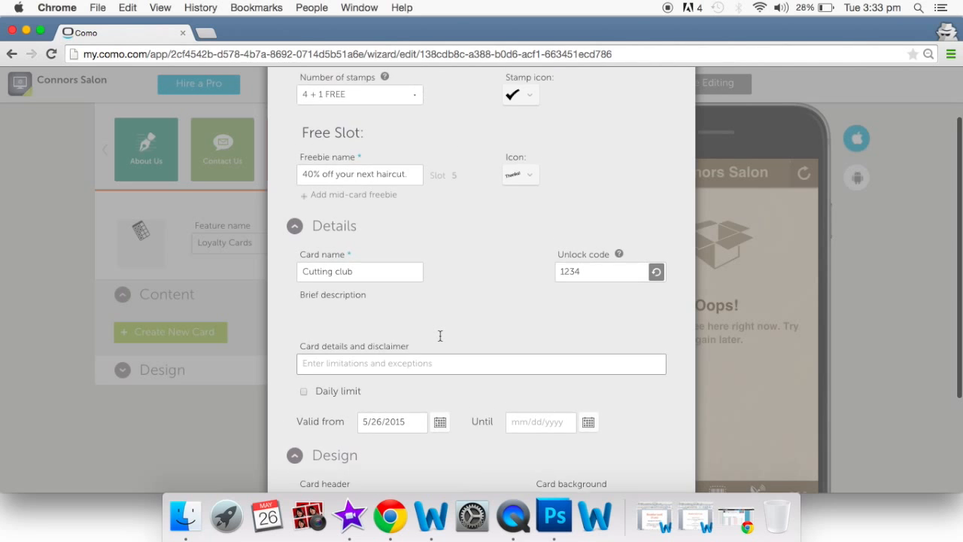
scroll(440, 335, down, 2)
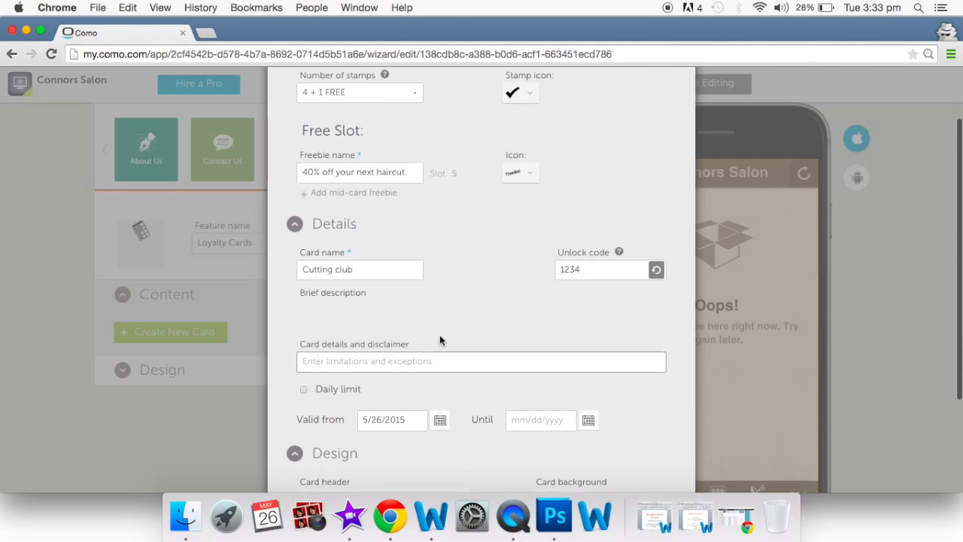
text(Buy)
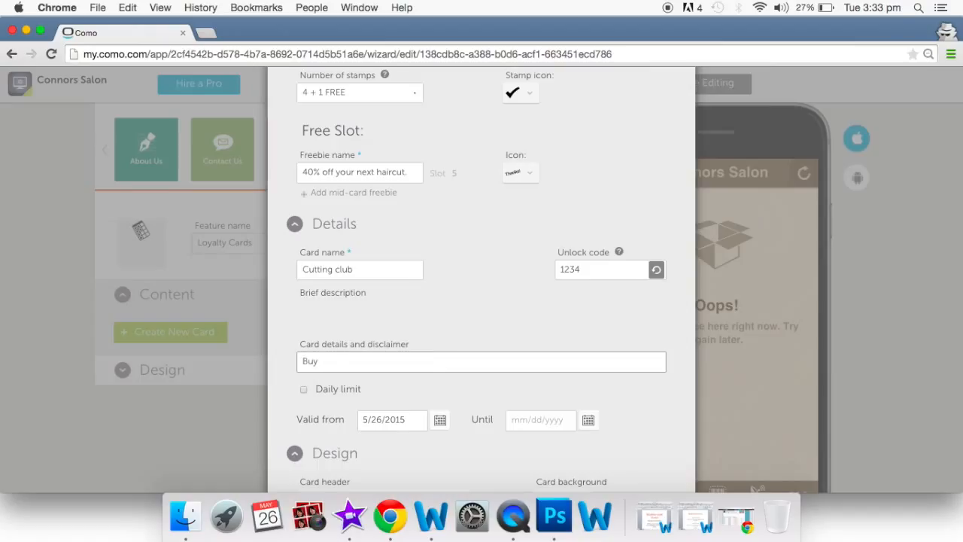
text( 4 haircuts up to or over the value of 100)
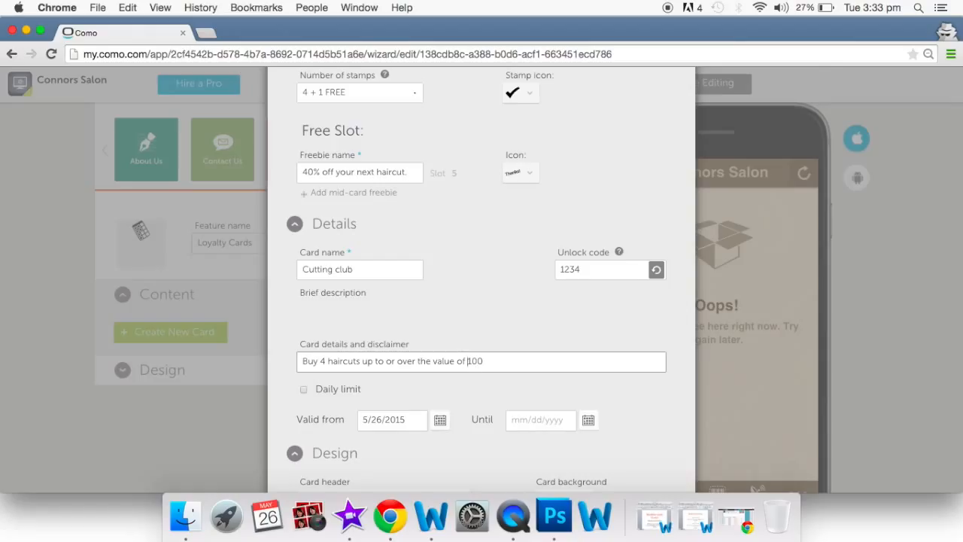
text($)
text( and get your next one 40)
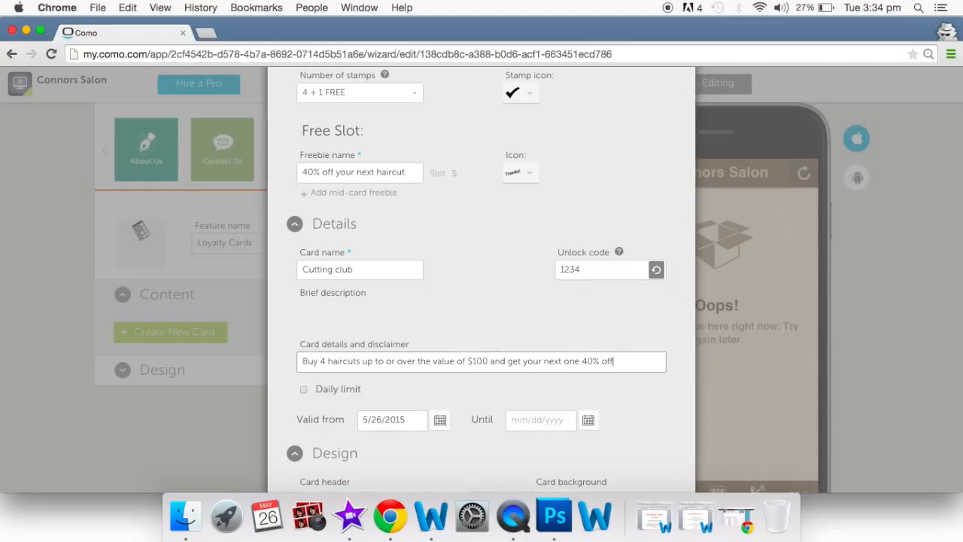
scroll(413, 347, down, 2)
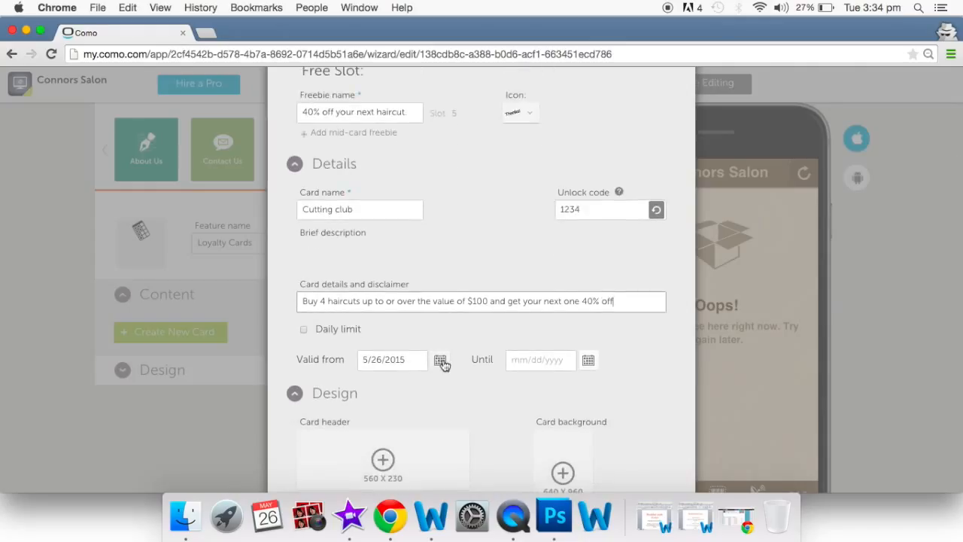
click(441, 362)
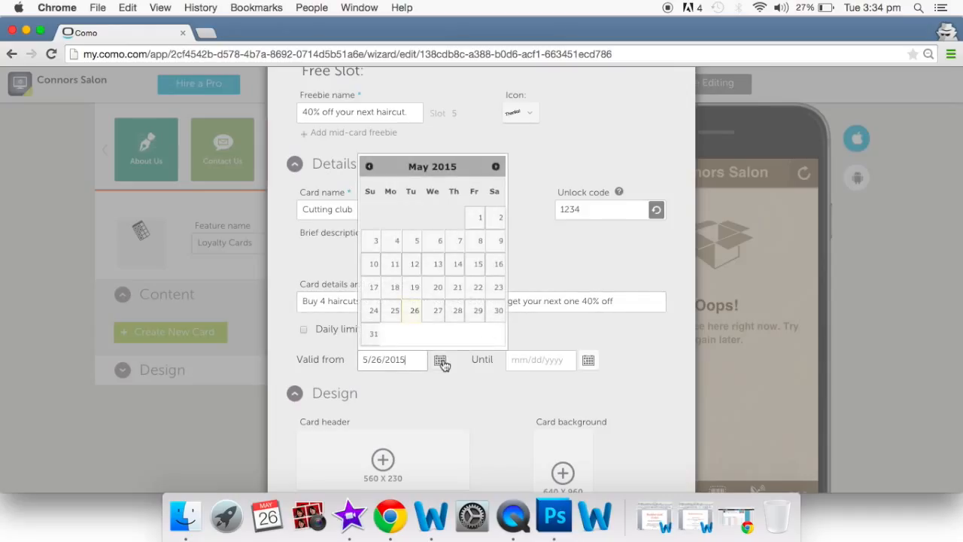
- Set the card valid from 5/1/2015 until 6/1/2017
click(475, 220)
click(587, 359)
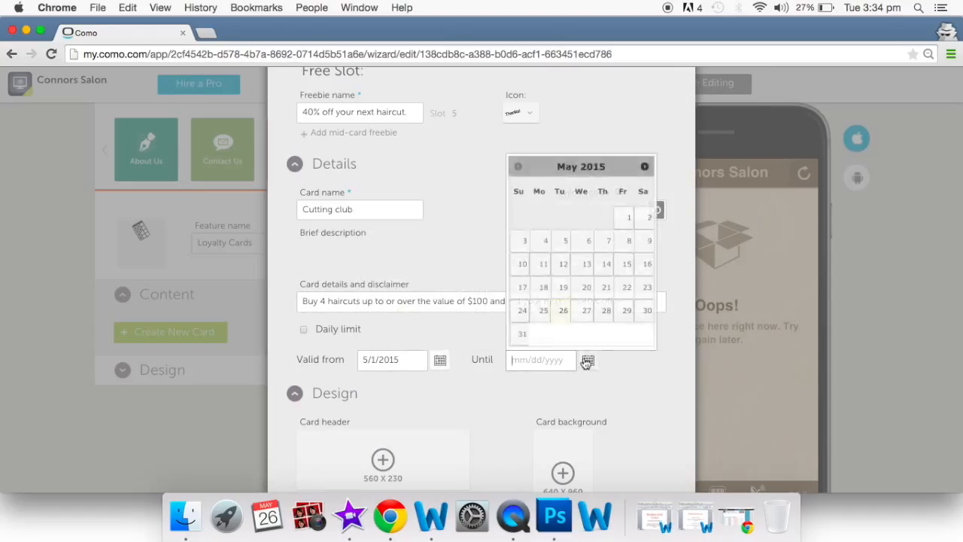
click(643, 167)
click(644, 167)
click(643, 167)
click(643, 167)
click(643, 167)
click(644, 167)
click(643, 167)
click(643, 167)
triple_click(643, 167)
double_click(643, 167)
double_click(643, 167)
double_click(643, 167)
triple_click(643, 167)
triple_click(644, 167)
double_click(643, 167)
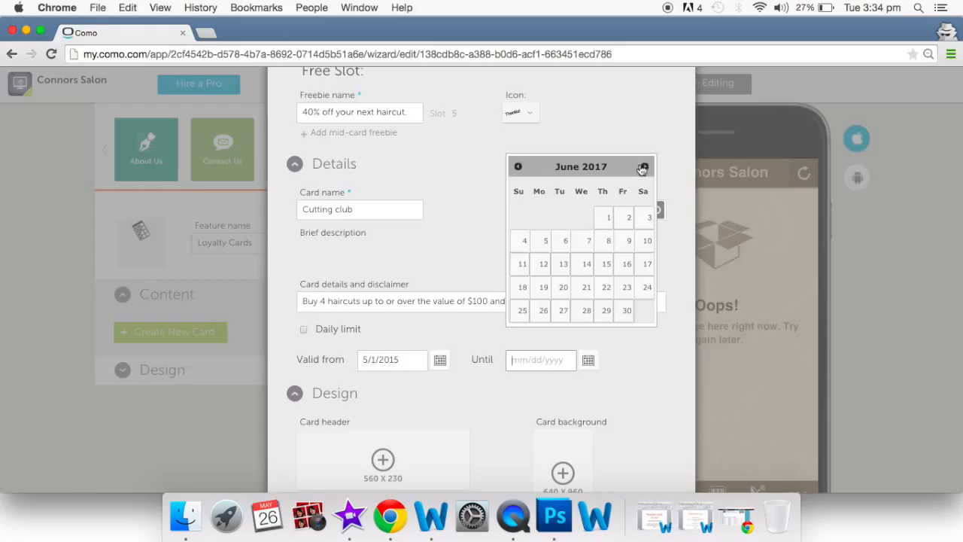
click(612, 217)
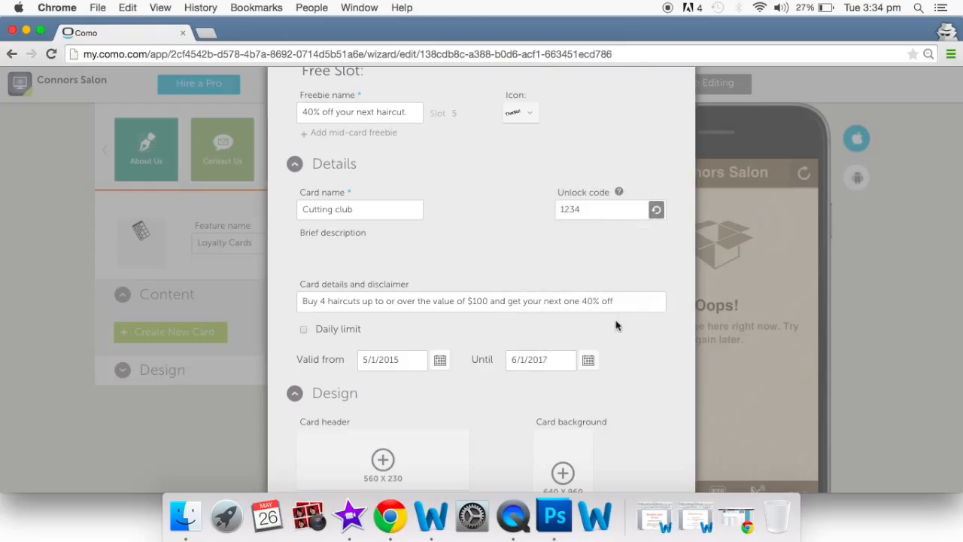
- Review the finished Cutting club card and submit it
scroll(617, 323, down, 1)
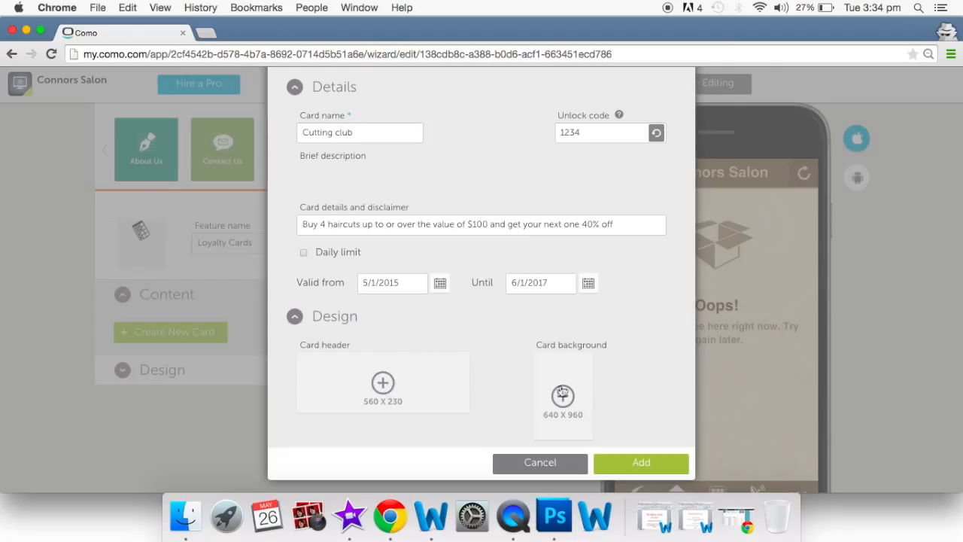
scroll(563, 403, up, 1)
scroll(563, 404, down, 1)
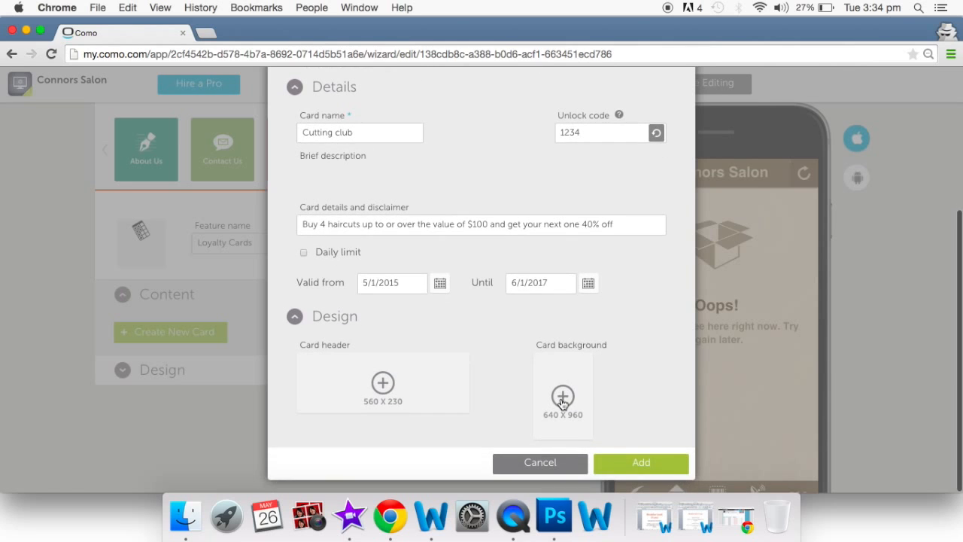
click(641, 463)
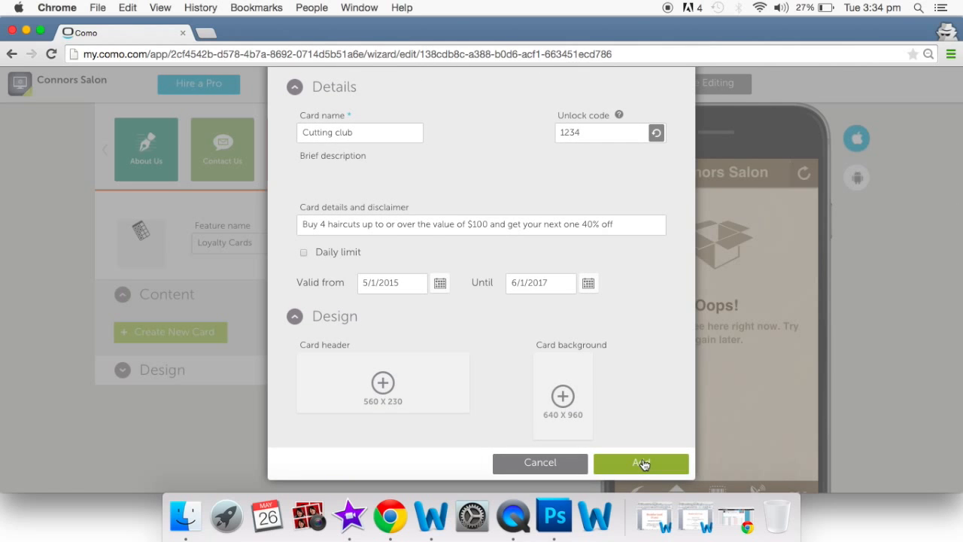
- Add the Cutting club card, accept fixed slot settings, and check its info and 6/1/2017 expiry
click(643, 464)
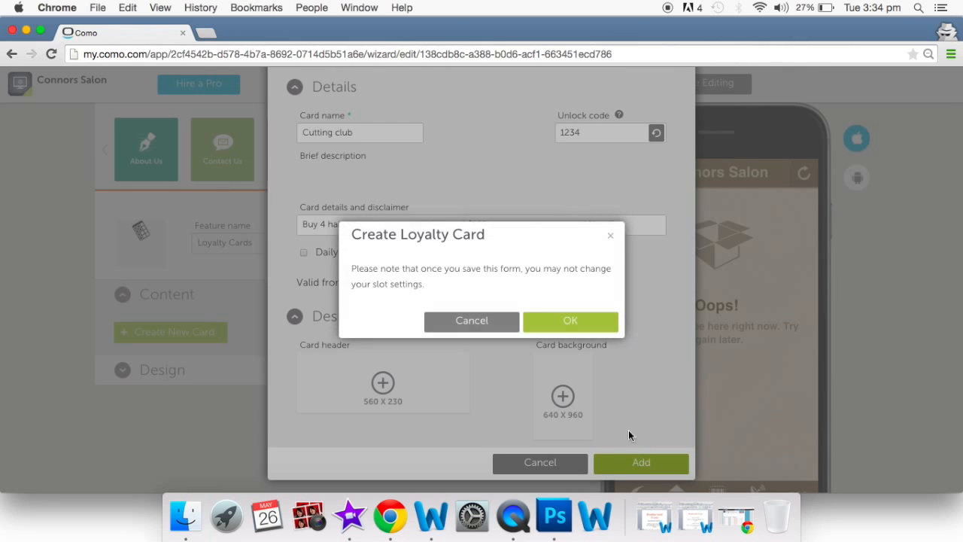
click(572, 321)
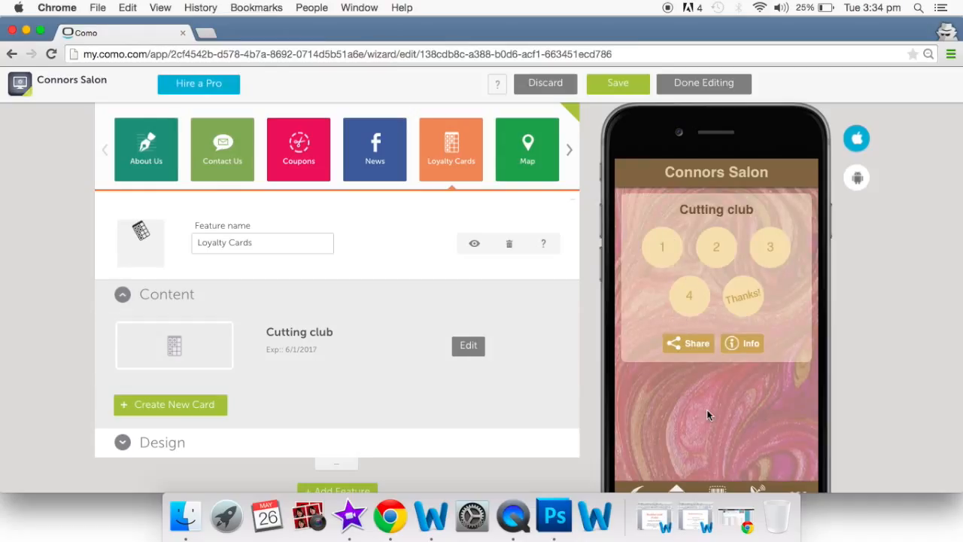
click(735, 349)
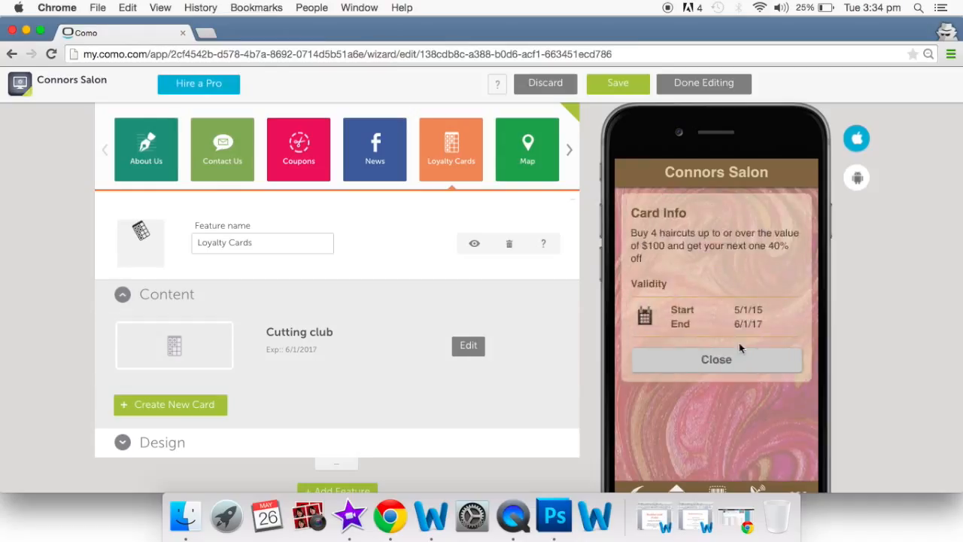
scroll(662, 331, down, 3)
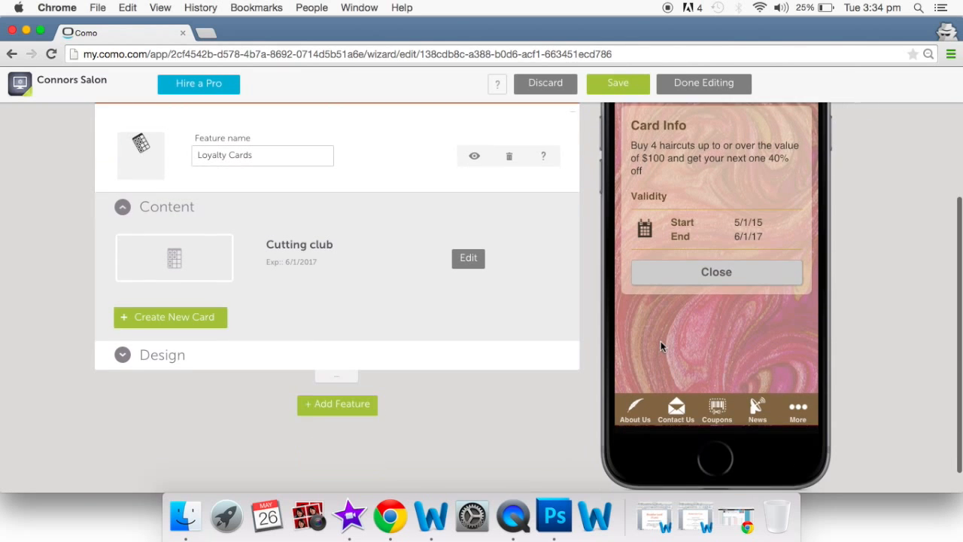
click(680, 280)
scroll(680, 279, up, 3)
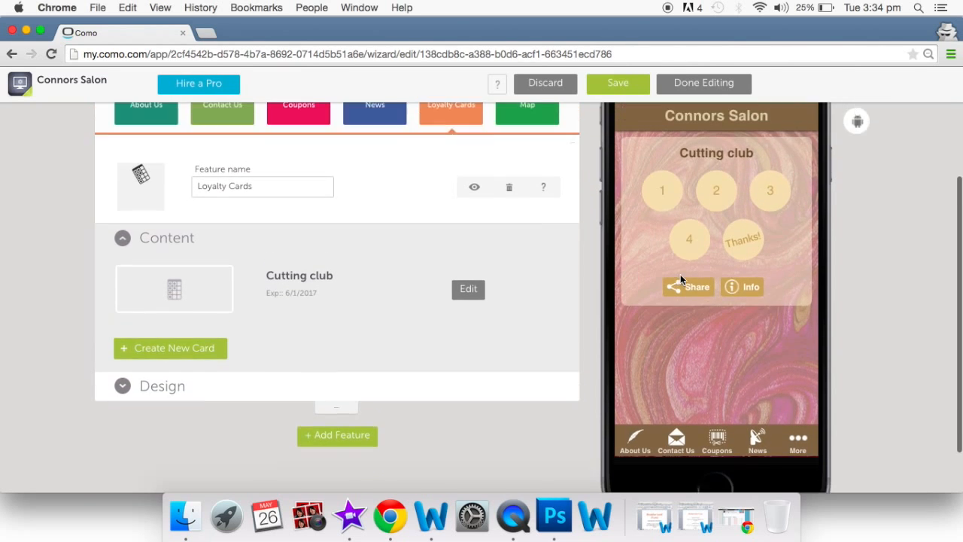
scroll(680, 280, up, 1)
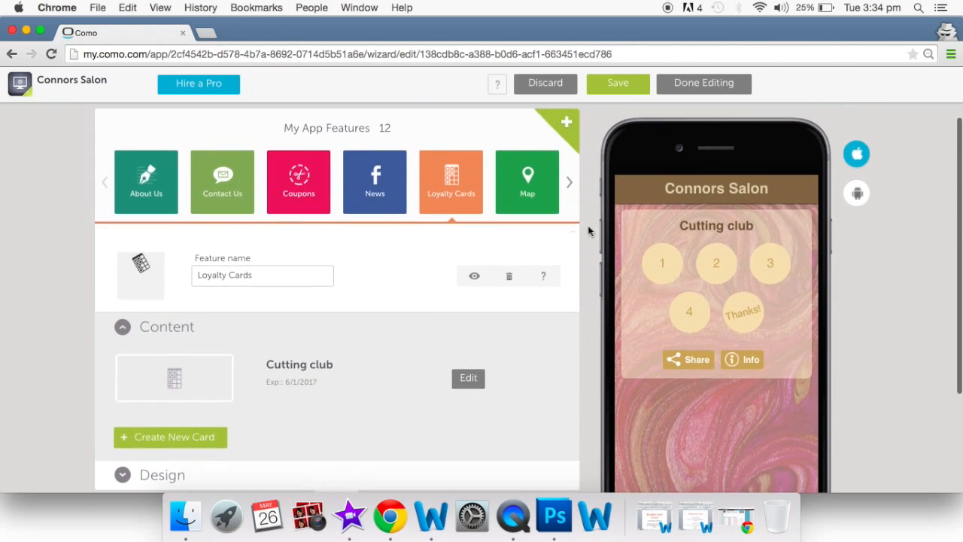
- In the Map feature, fill in the first location's name and suggested address
click(536, 197)
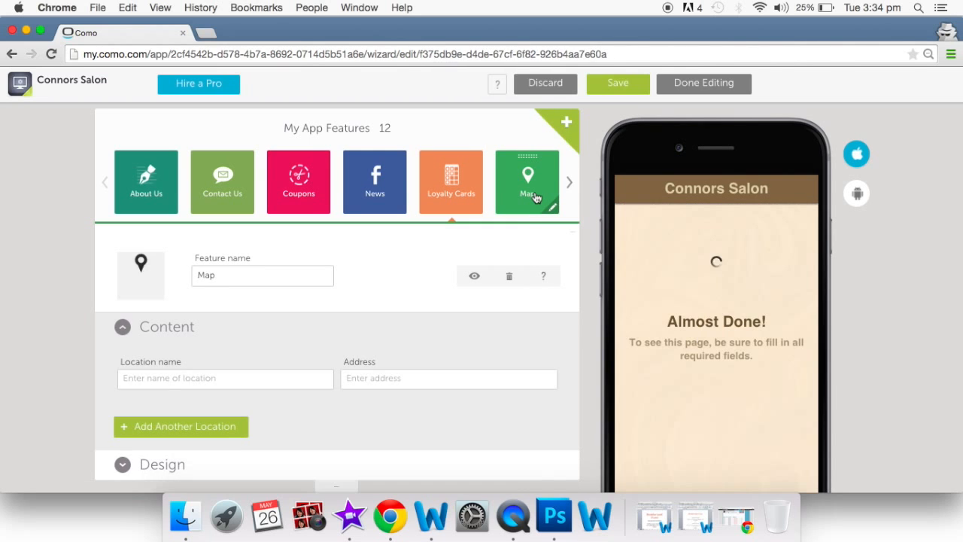
scroll(366, 305, down, 1)
click(247, 344)
text(Connors Salon)
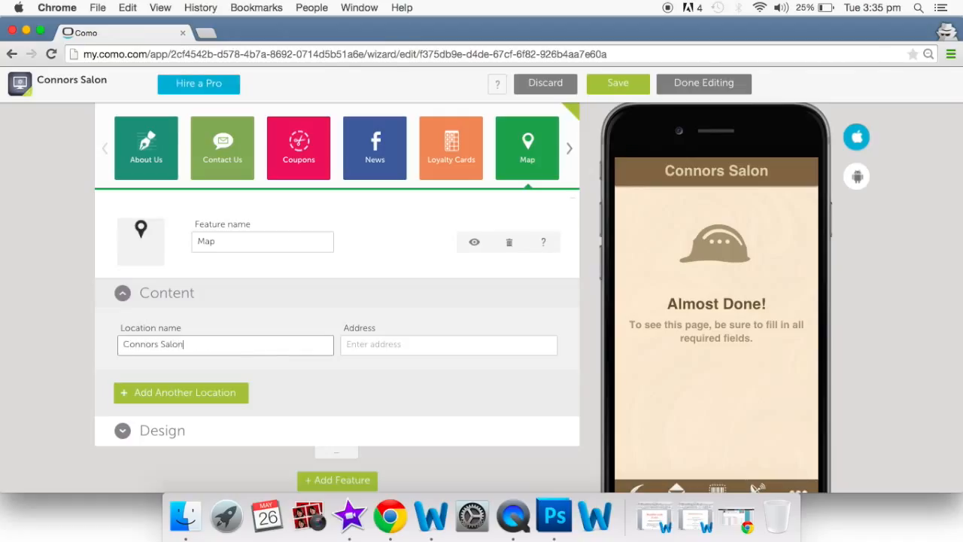
click(401, 344)
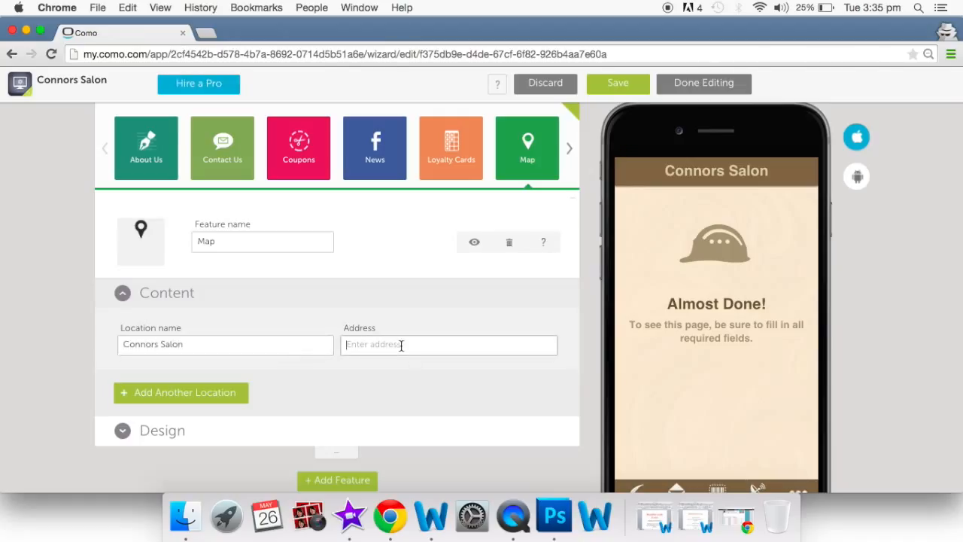
text(11 ro)
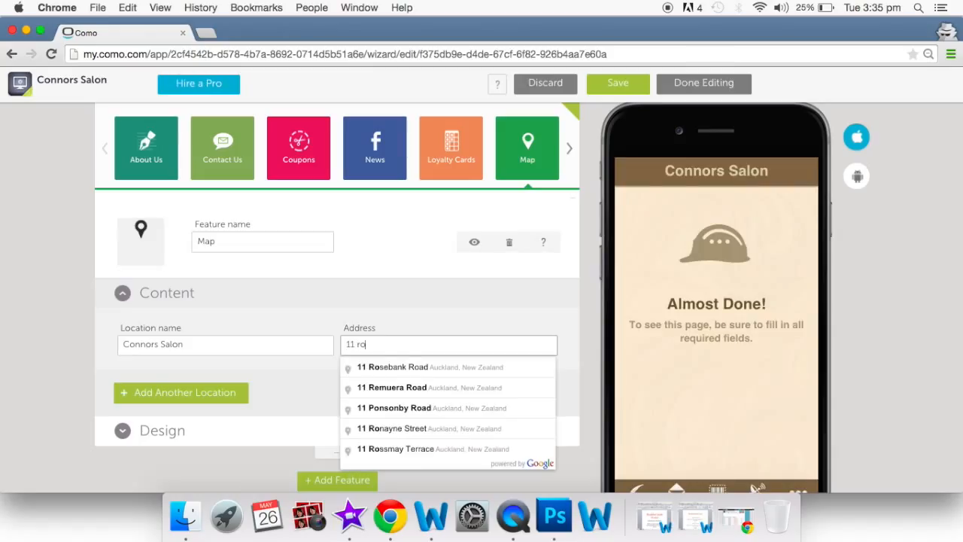
click(408, 367)
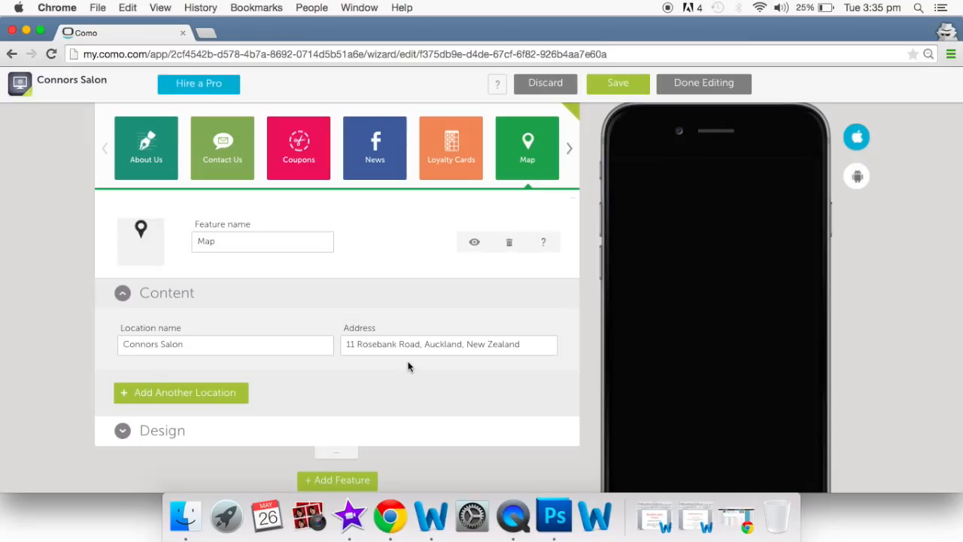
click(199, 393)
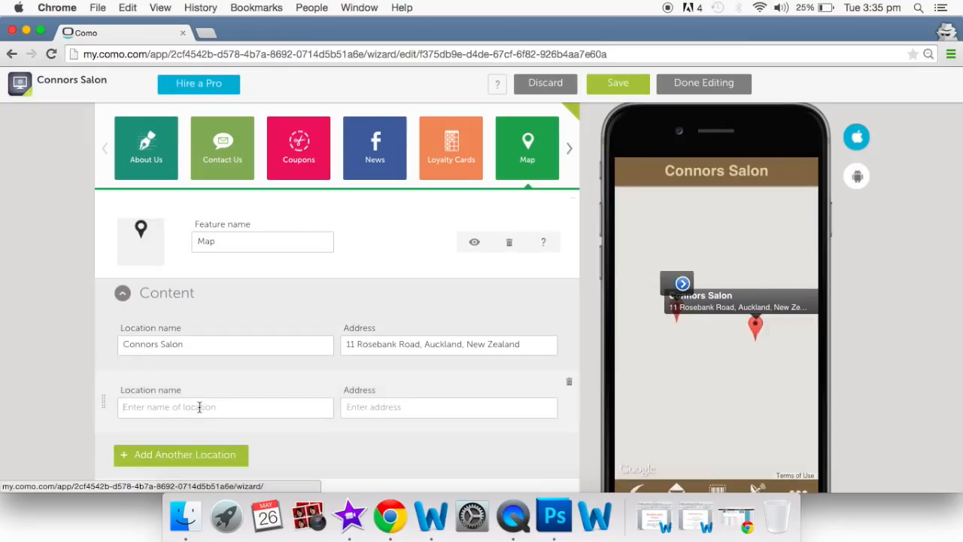
click(199, 406)
text(Connors Salon Mt)
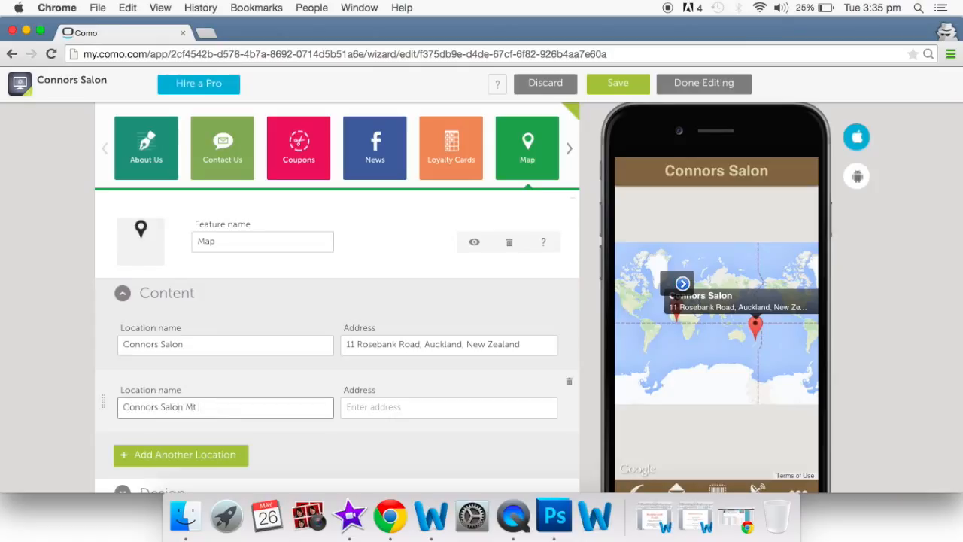
text(Albert)
click(357, 408)
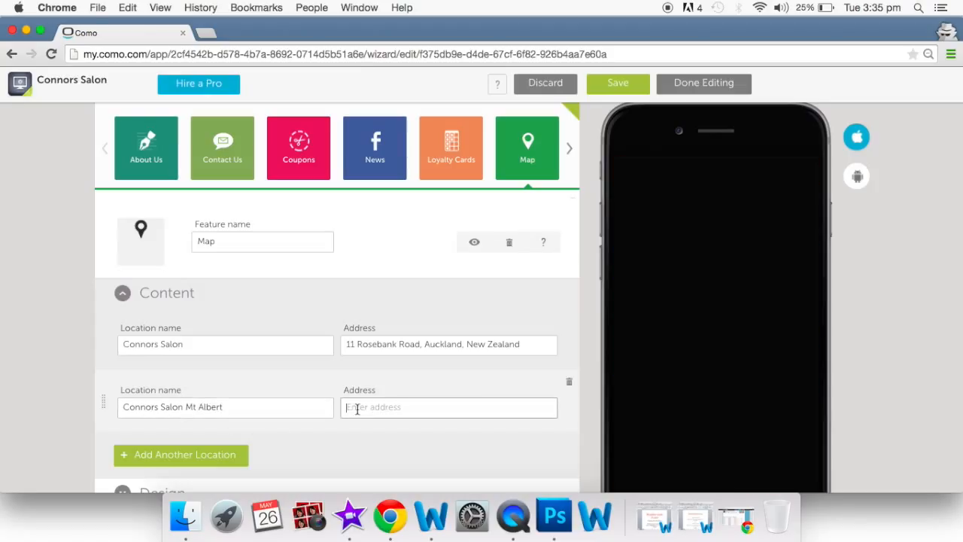
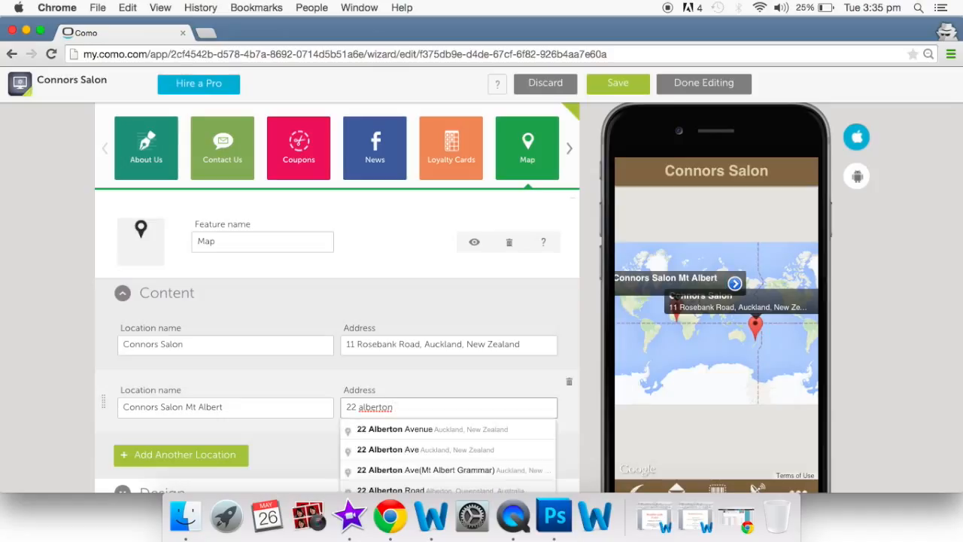
click(370, 430)
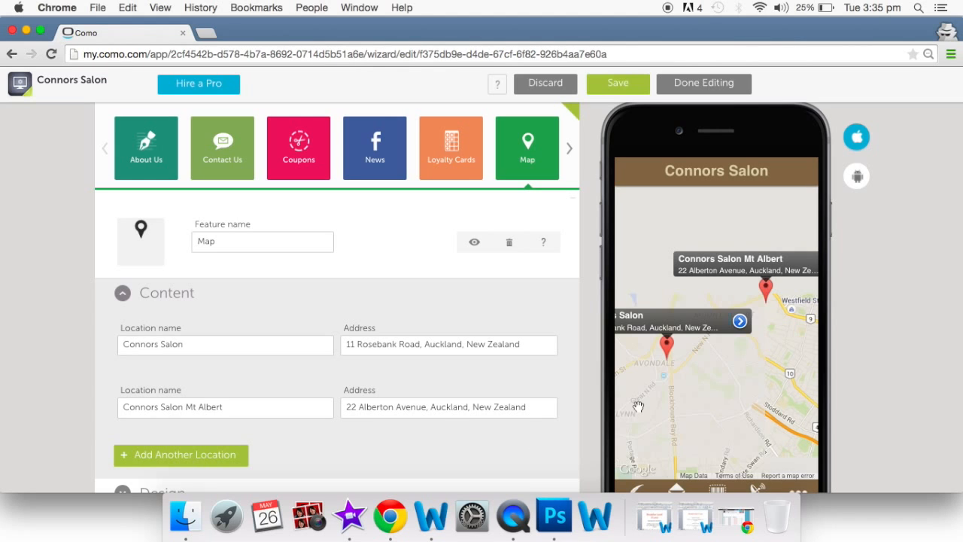
drag(728, 370, 747, 387)
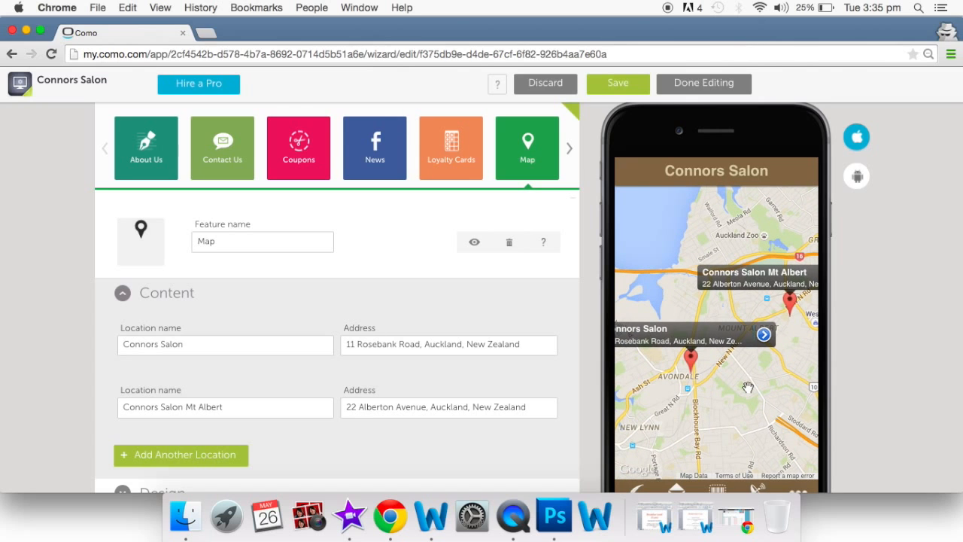
scroll(571, 307, up, 3)
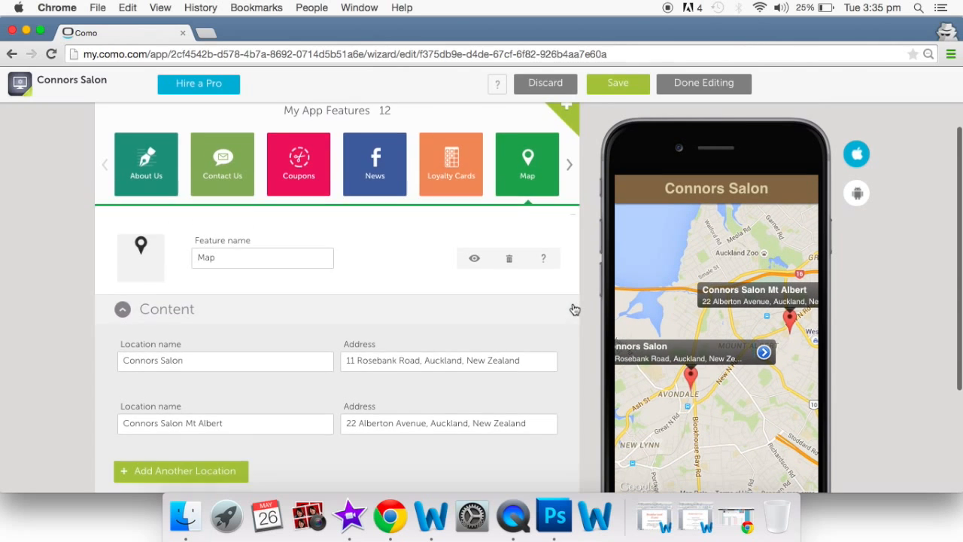
- Open Photos from the features carousel and pick Facebook, showing the giraffetutorials albums
click(568, 188)
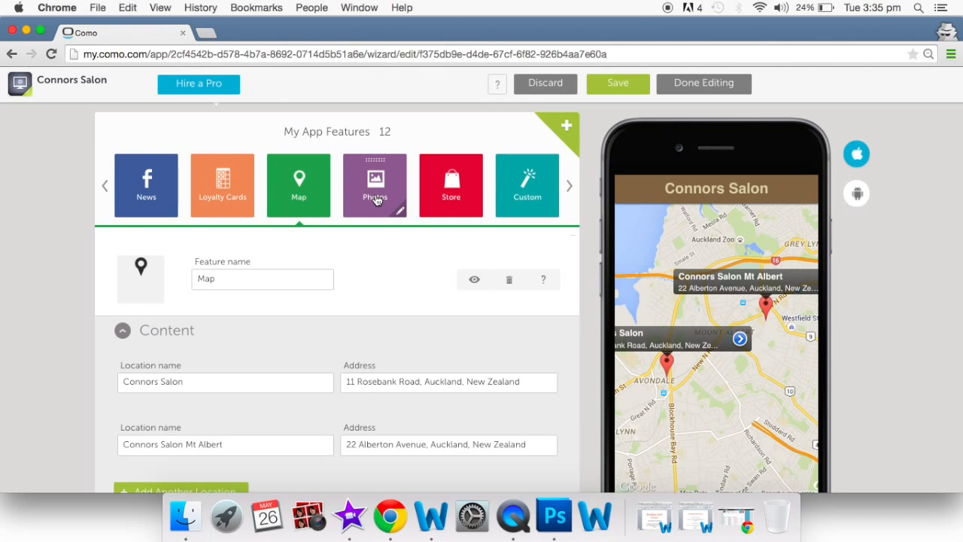
click(377, 200)
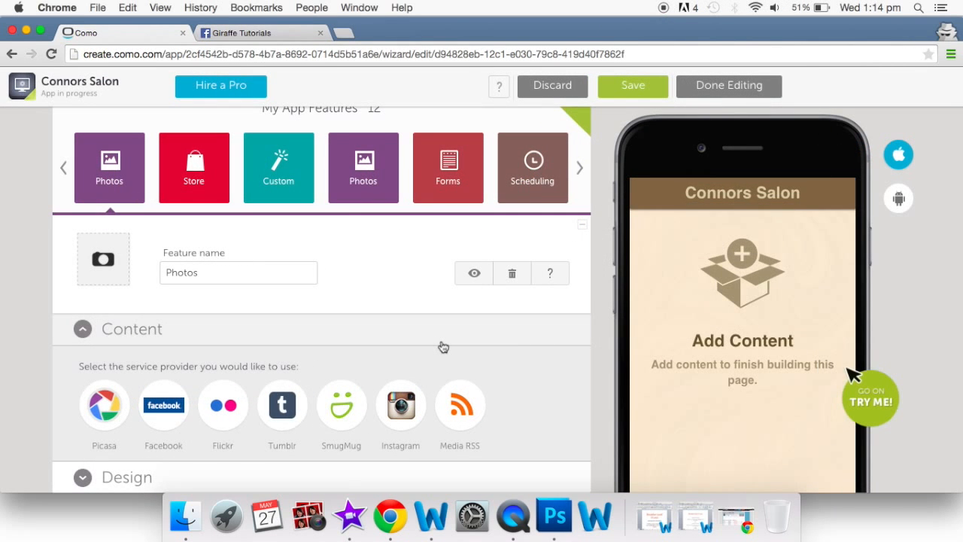
scroll(443, 347, down, 3)
scroll(443, 347, down, 1)
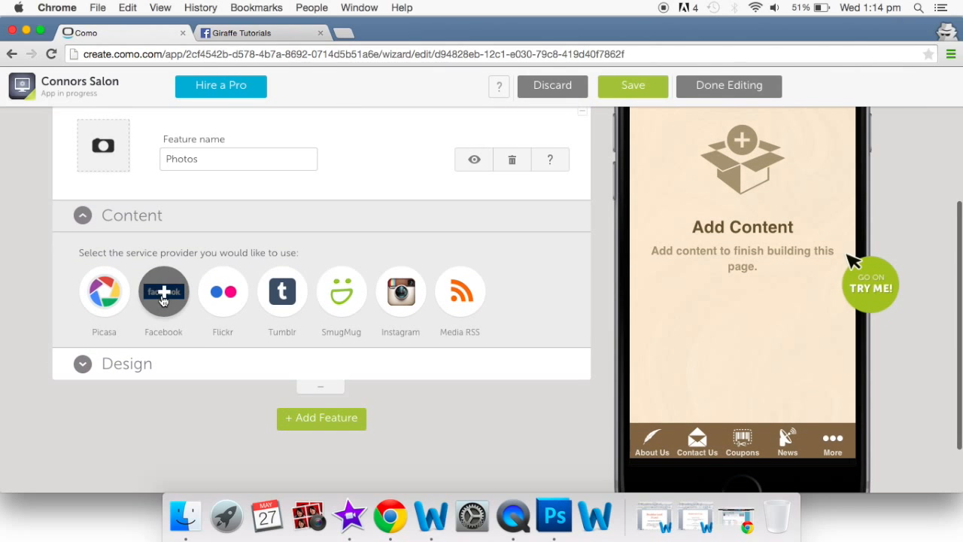
click(163, 298)
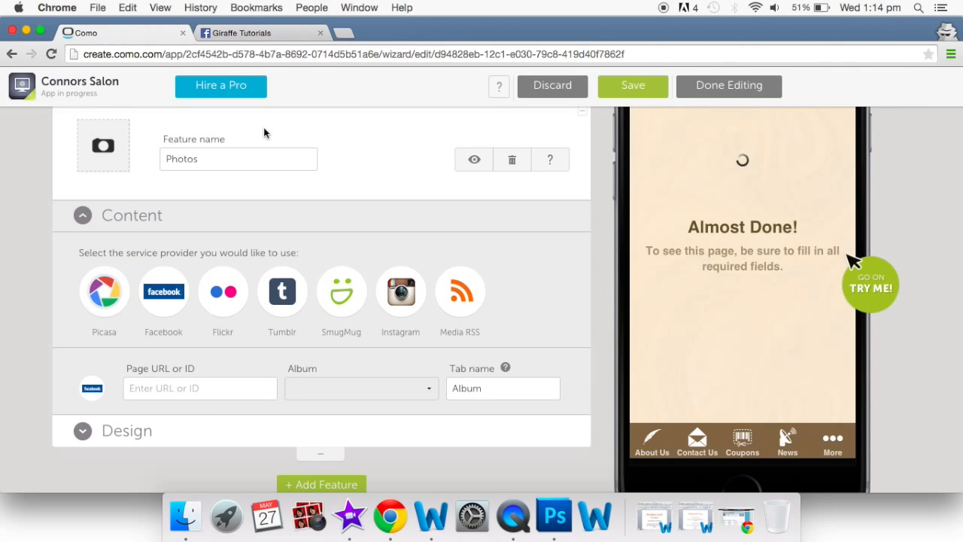
click(253, 33)
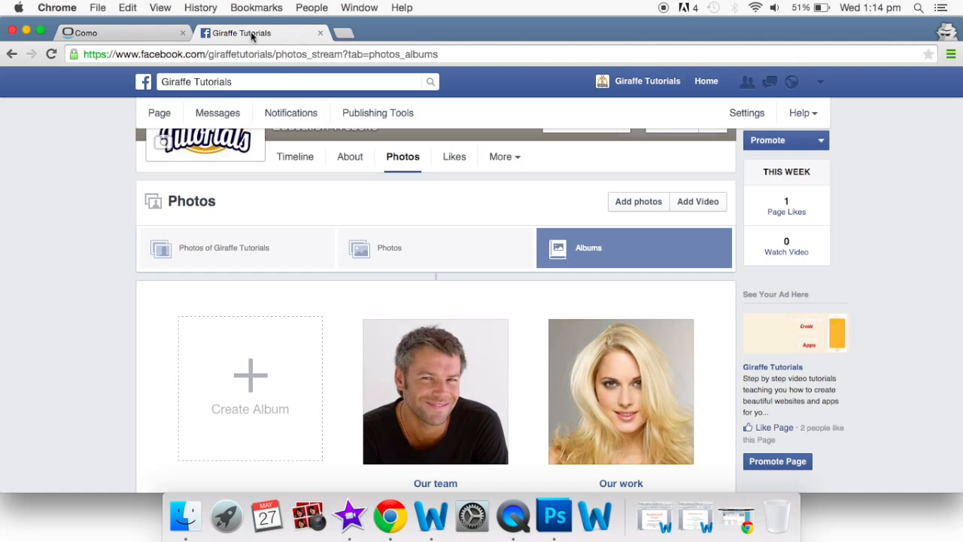
- Copy the address of the first photo in Facebook's Our work album, then go back to Como
scroll(313, 176, up, 3)
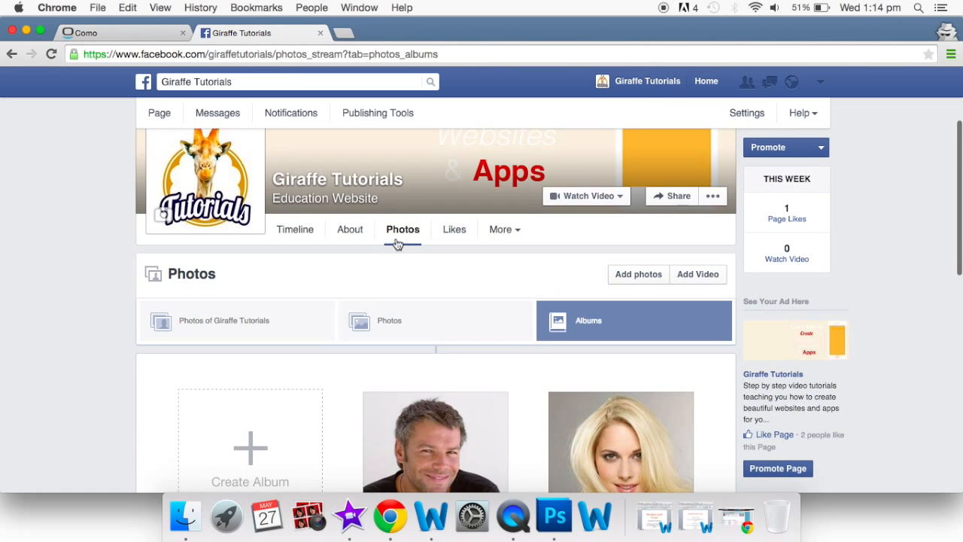
scroll(395, 241, down, 3)
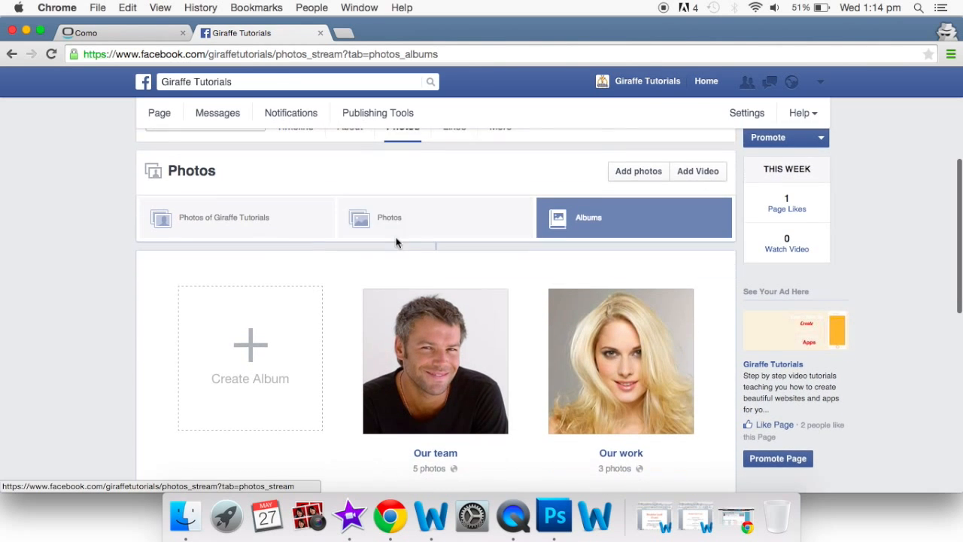
click(593, 377)
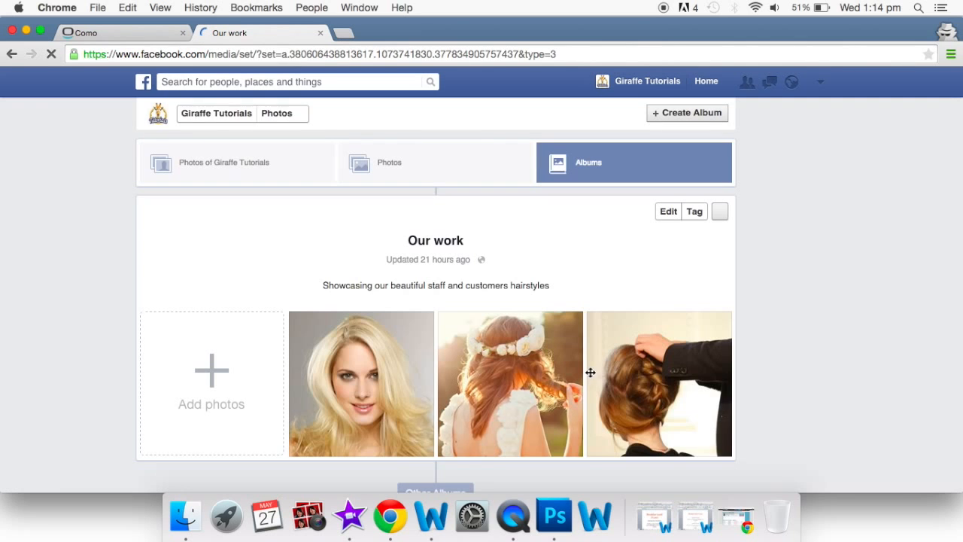
click(369, 364)
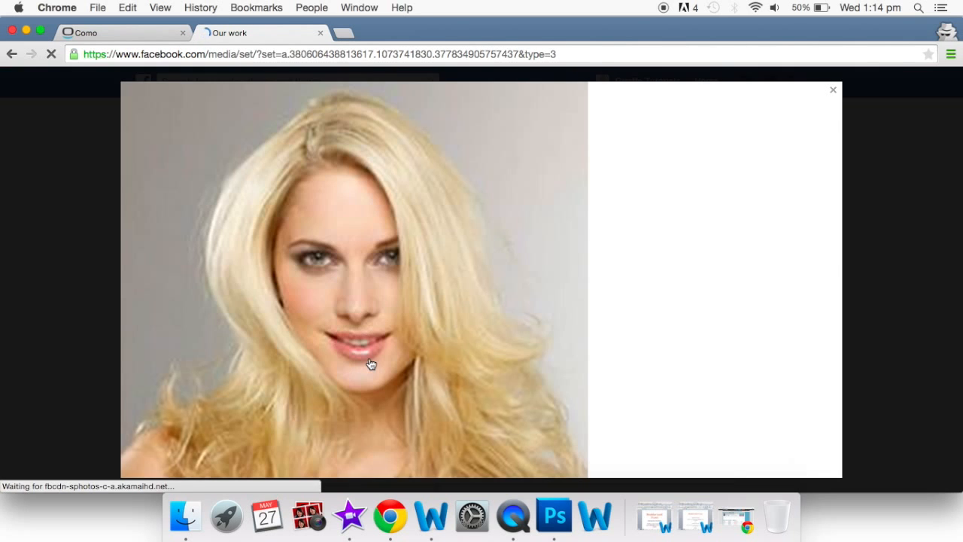
click(340, 53)
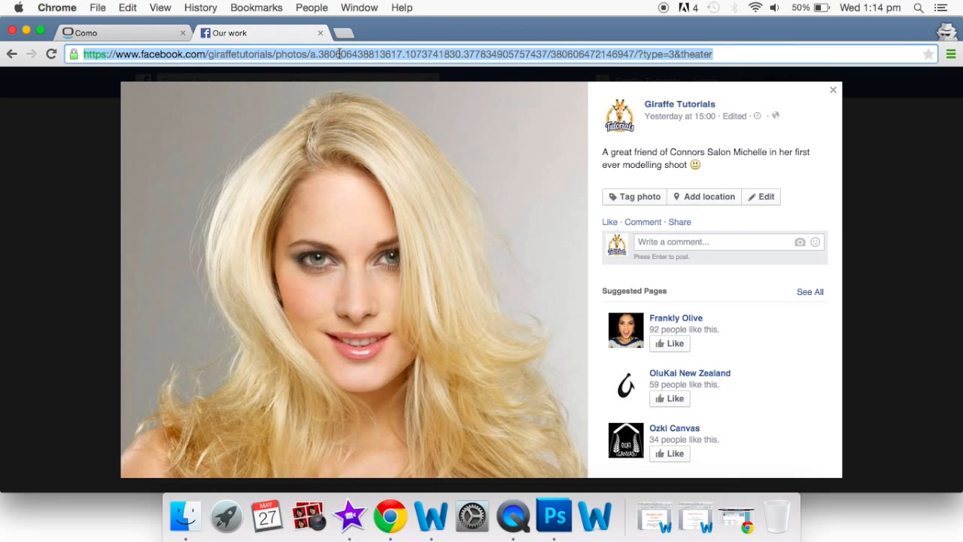
click(120, 32)
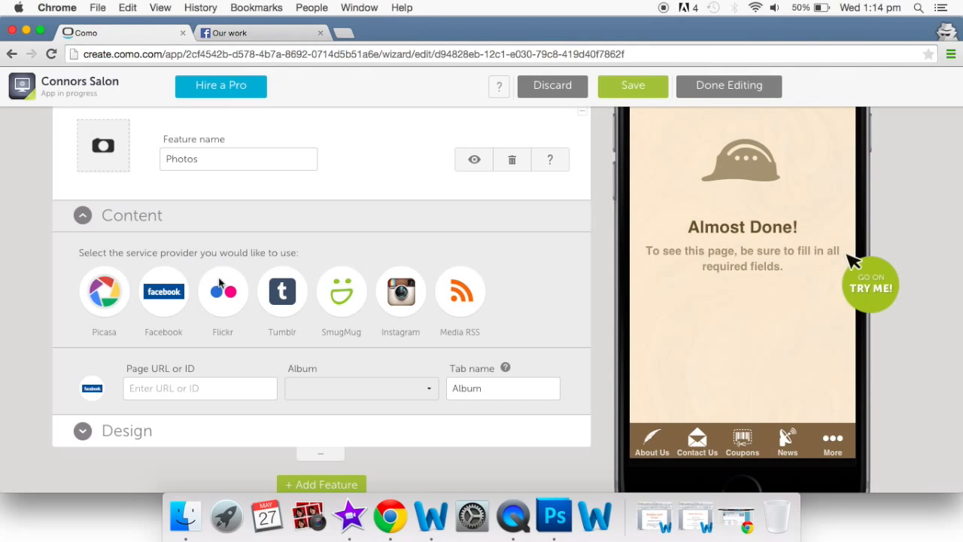
- Paste the copied Facebook address into Page URL or ID to load the giraffetutorials albums
click(185, 388)
key(super+v)
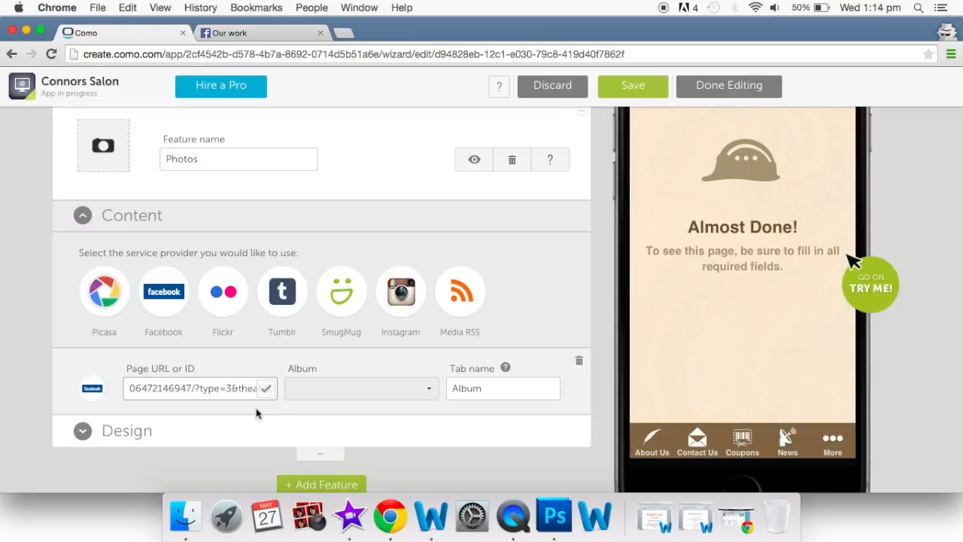
key(Return)
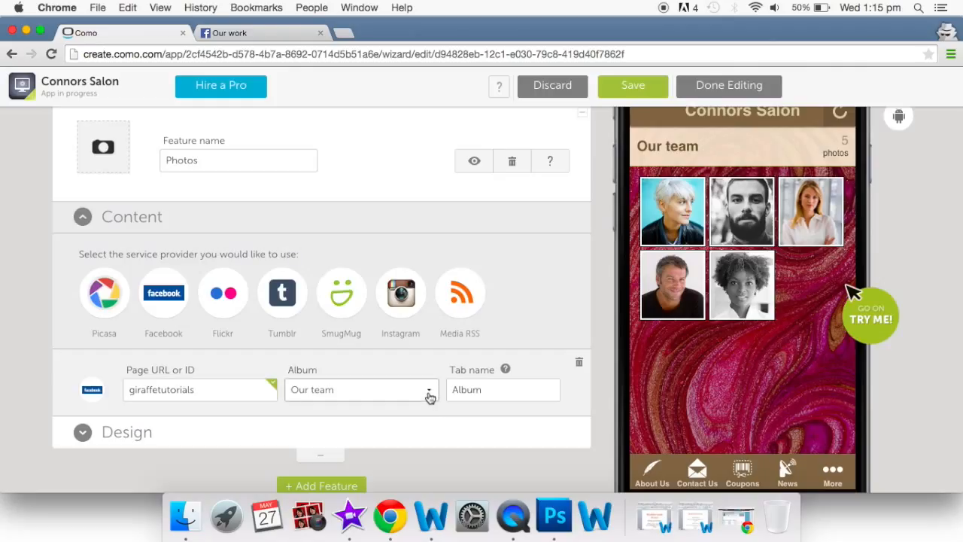
- Choose the Our work album so the preview shows its three photos
click(431, 396)
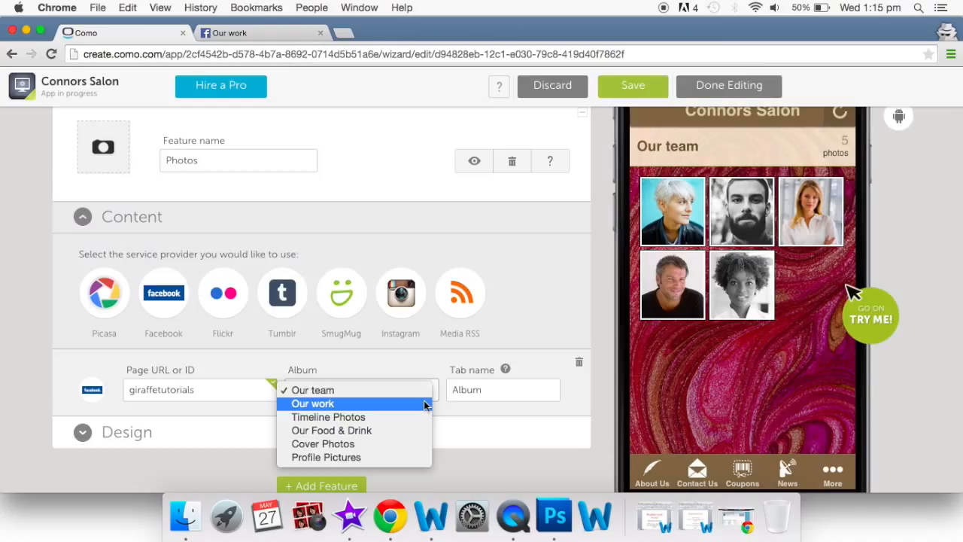
click(425, 405)
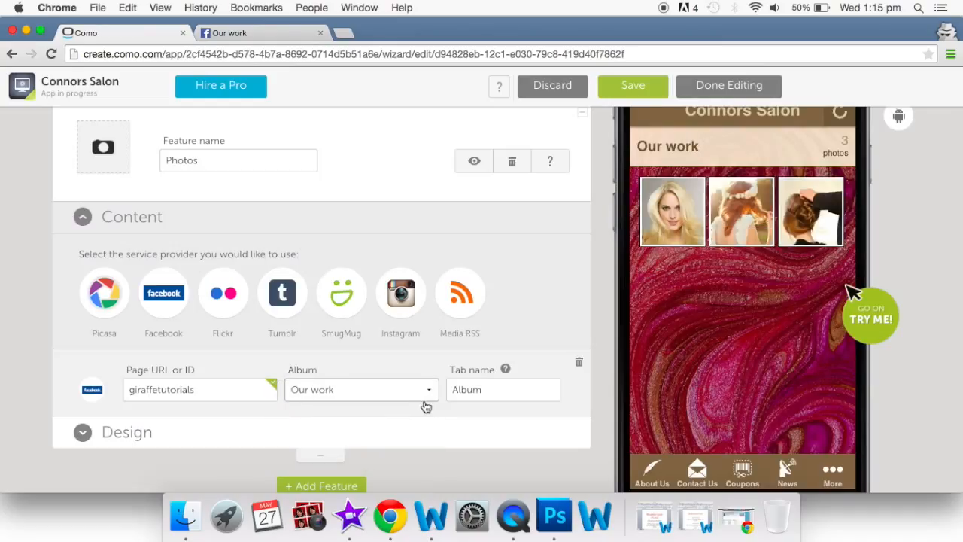
scroll(426, 407, up, 1)
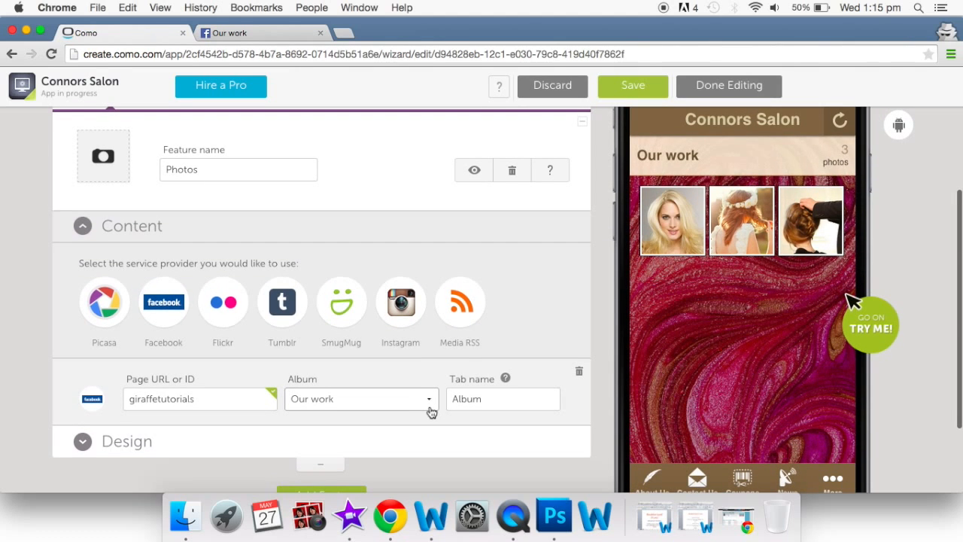
scroll(430, 412, down, 2)
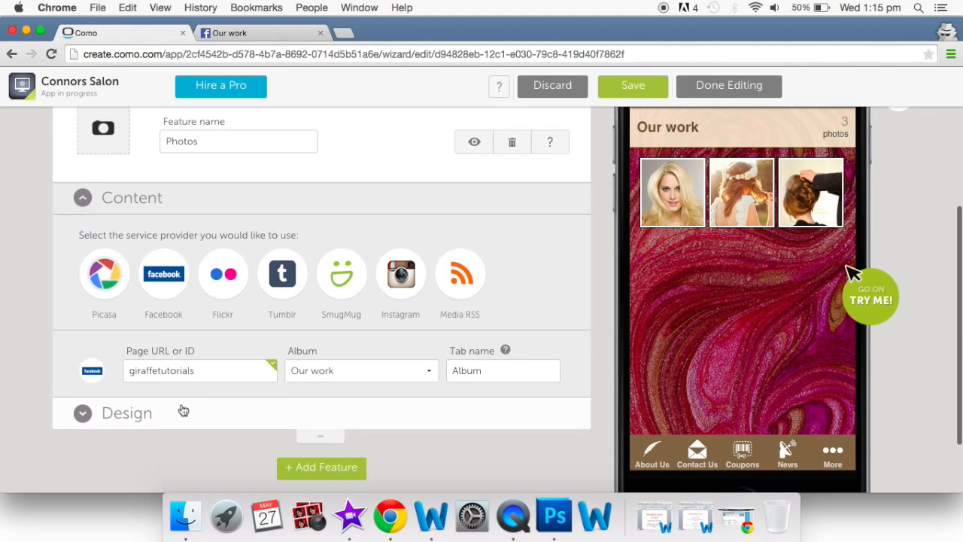
- Set the photo feed's design to a list layout with captions and review the preview
click(126, 413)
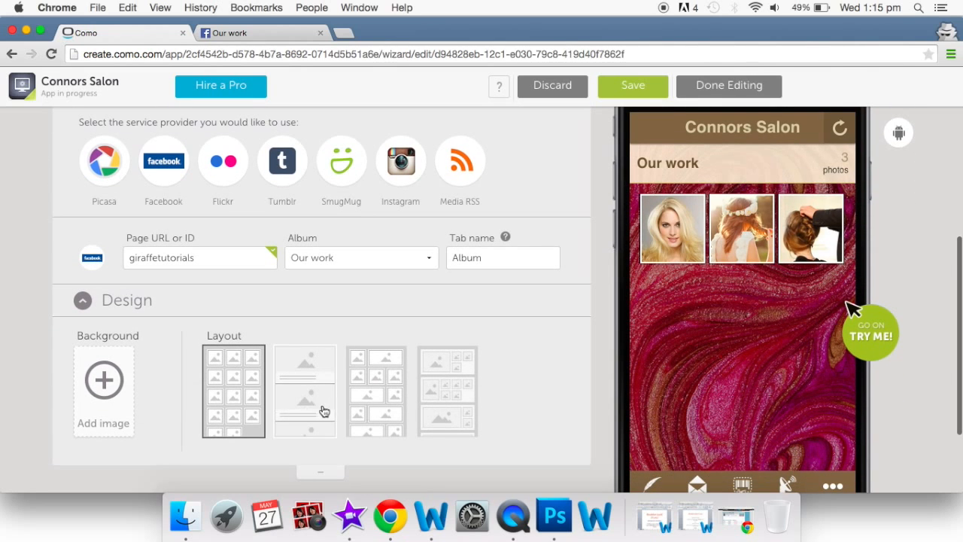
click(310, 380)
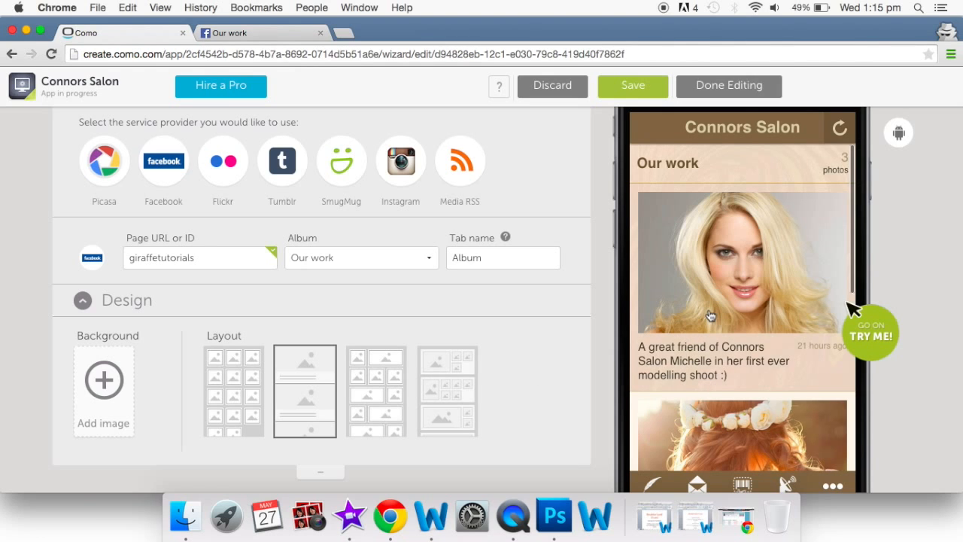
scroll(709, 316, down, 5)
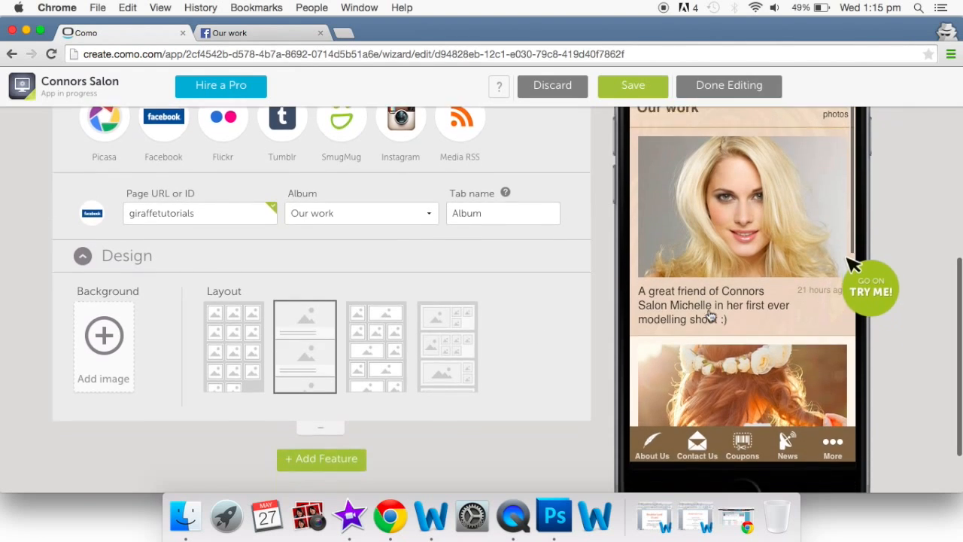
scroll(709, 315, down, 5)
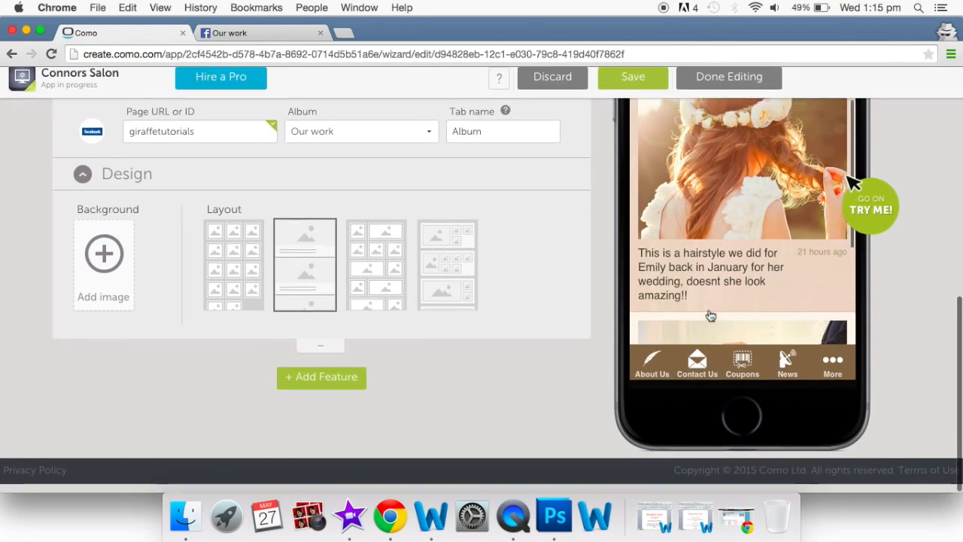
scroll(701, 260, down, 3)
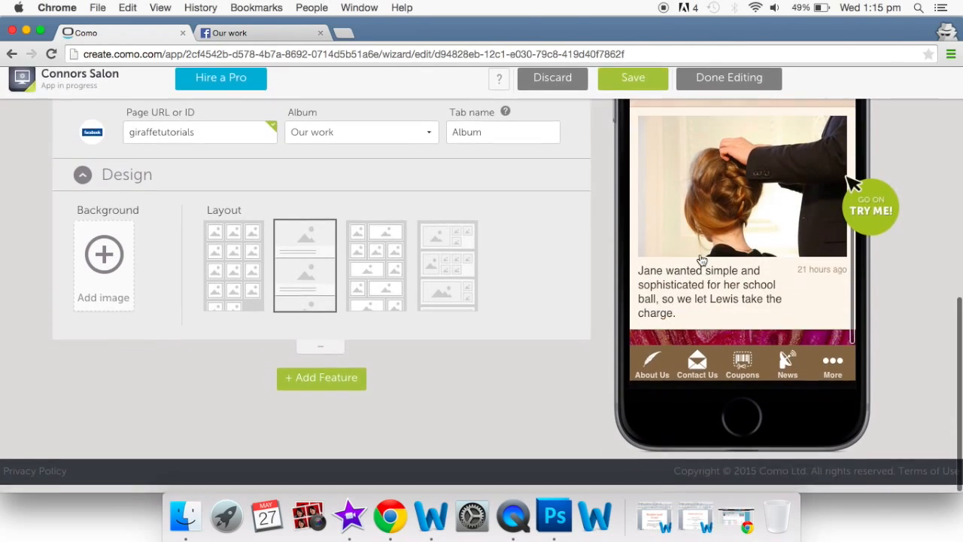
scroll(702, 260, up, 6)
scroll(701, 261, up, 5)
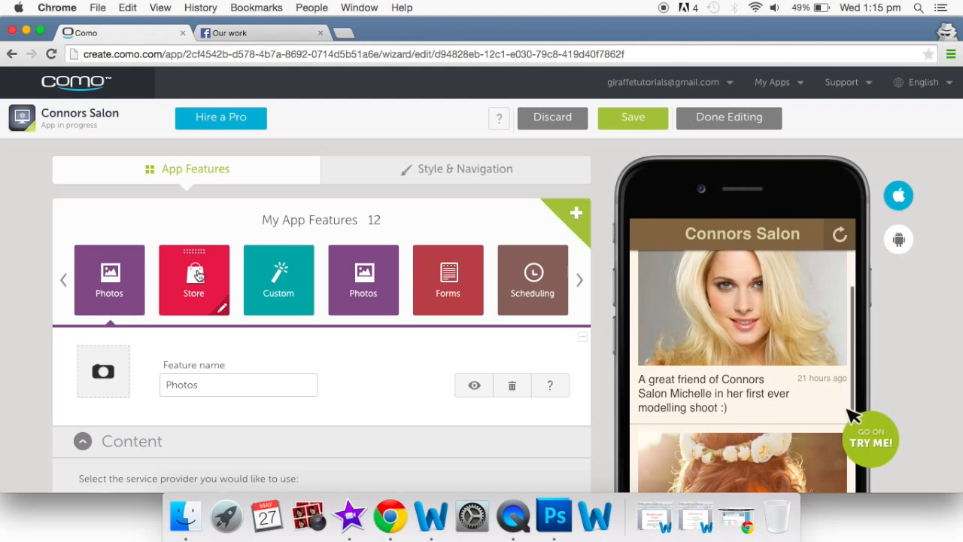
- Open the Store feature's product manager, cancelling an attempted new category
click(197, 275)
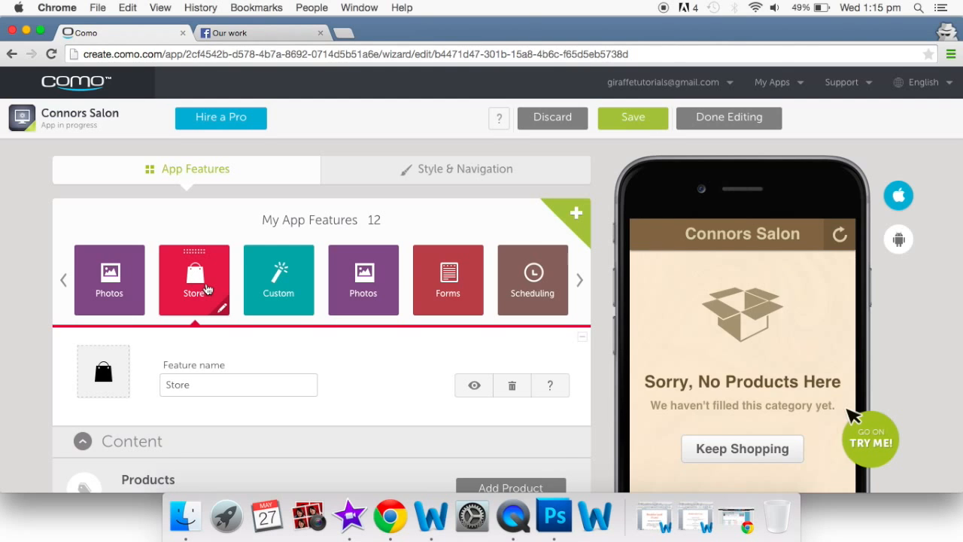
scroll(207, 290, down, 5)
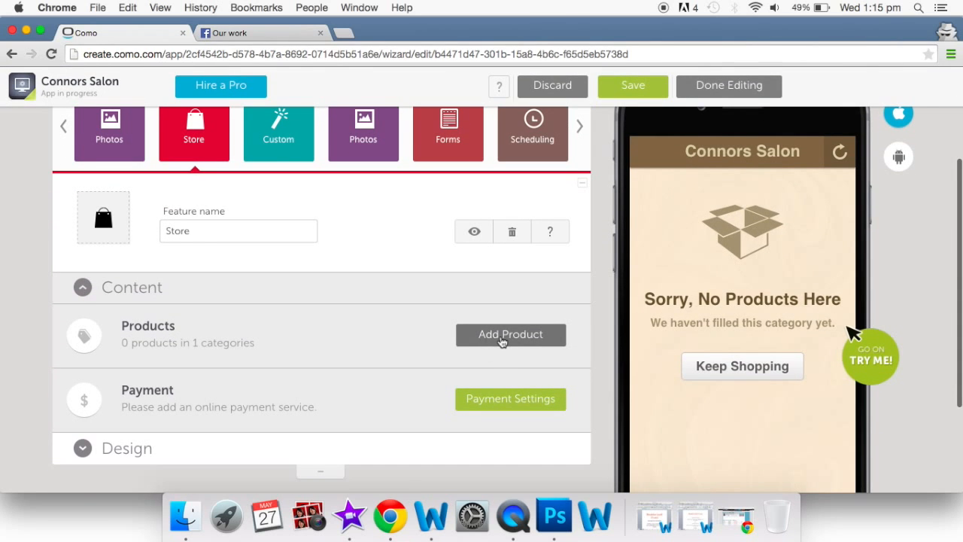
click(502, 341)
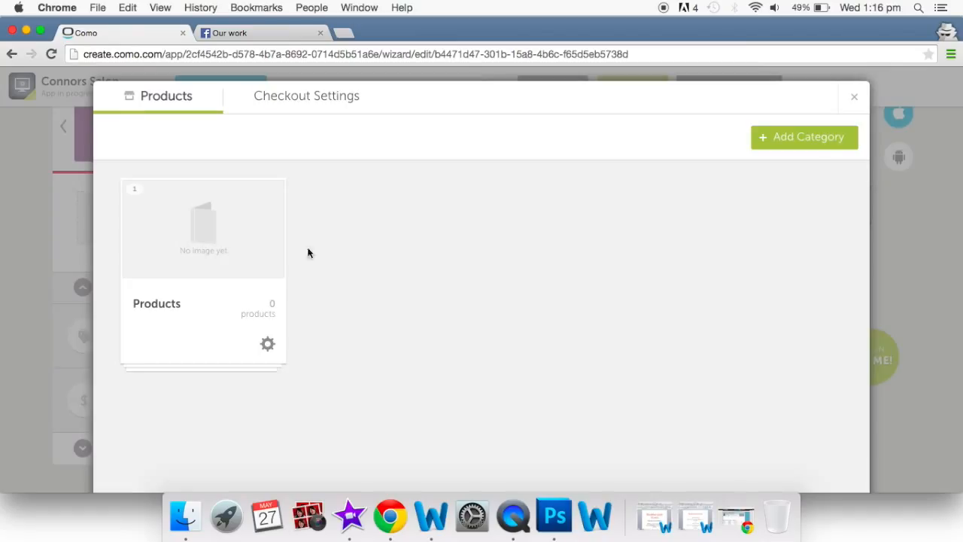
click(791, 143)
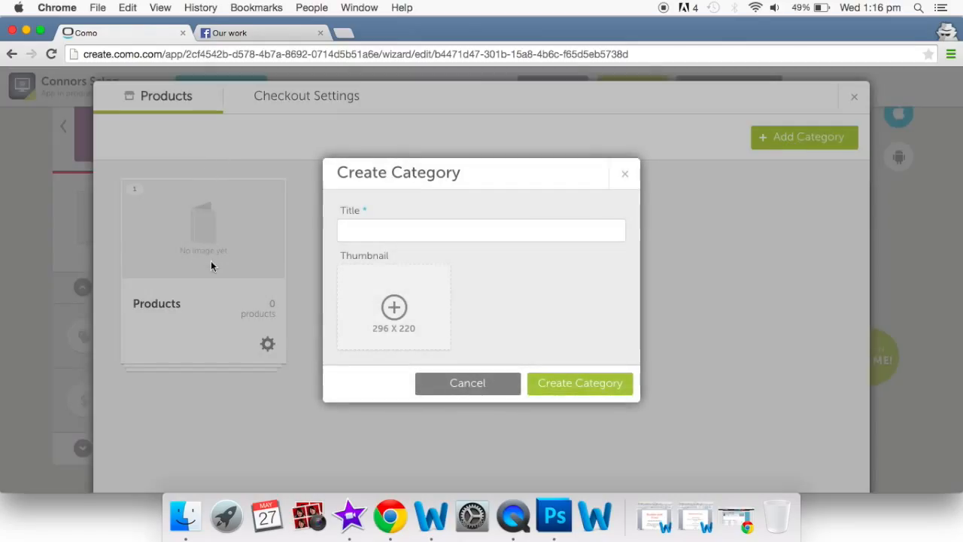
click(625, 178)
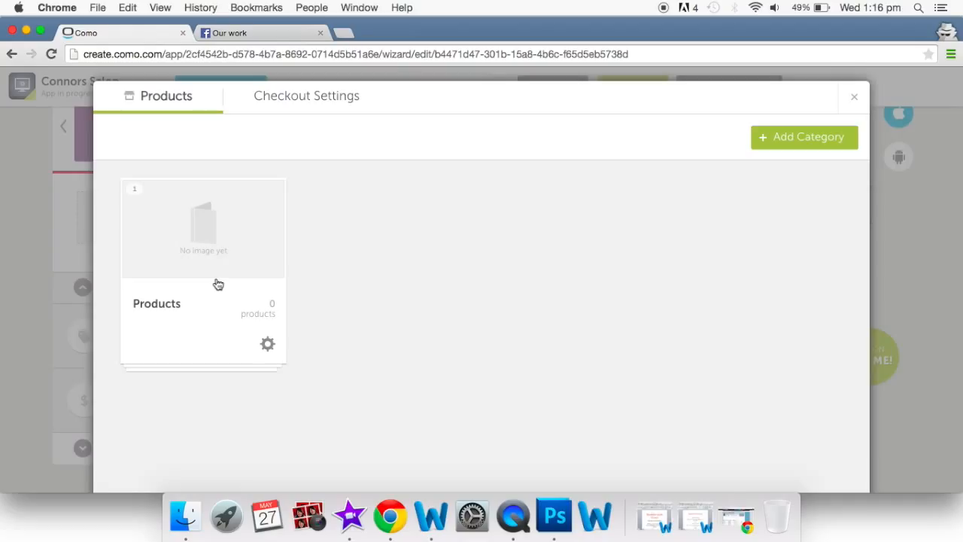
- Add Royal Shampoo (25 USD), Hair Pomade (12.5 USD) and Apothecary Shine (10 USD) to Products
click(192, 246)
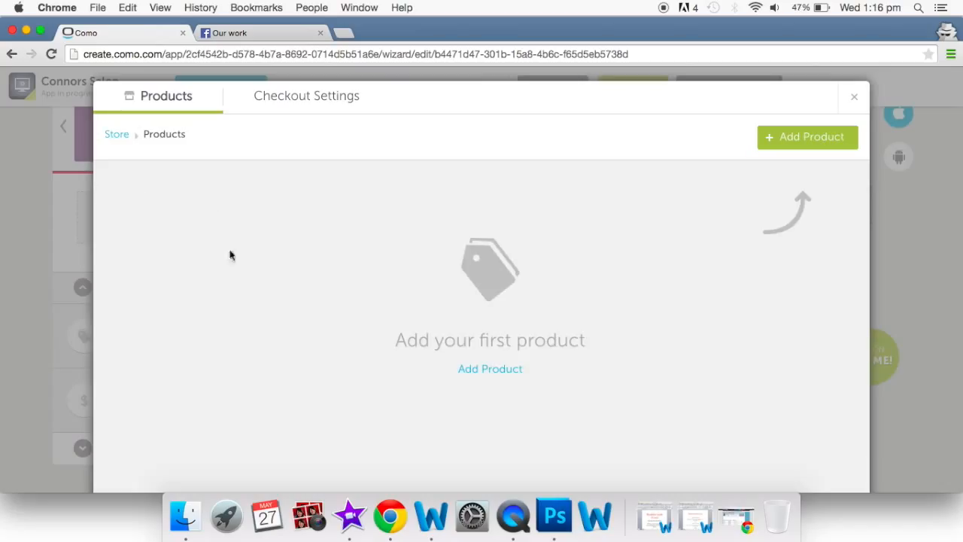
scroll(587, 309, down, 3)
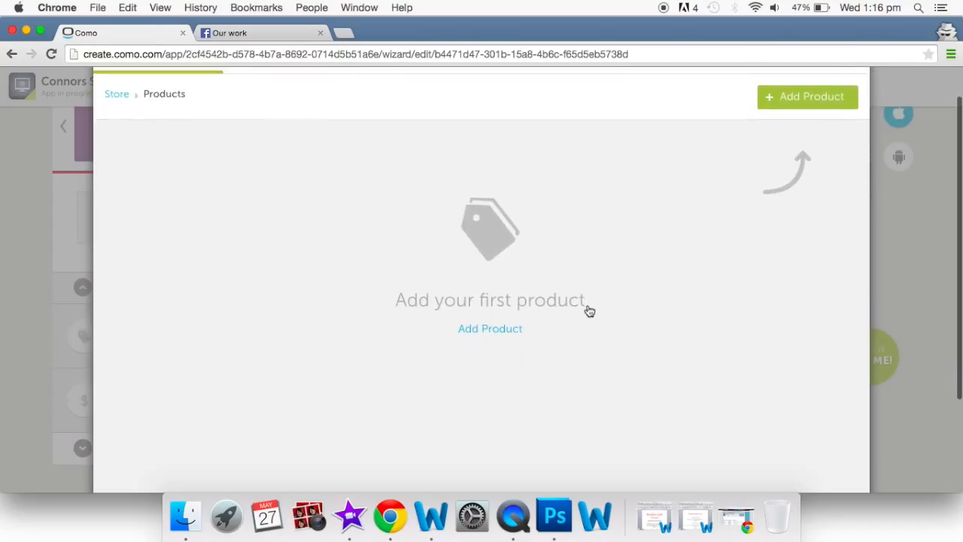
scroll(589, 311, up, 2)
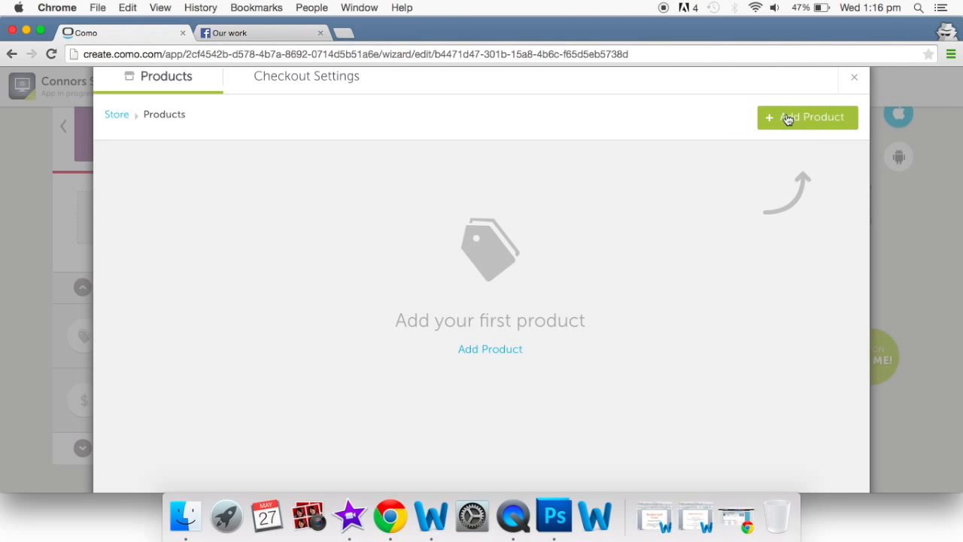
click(787, 119)
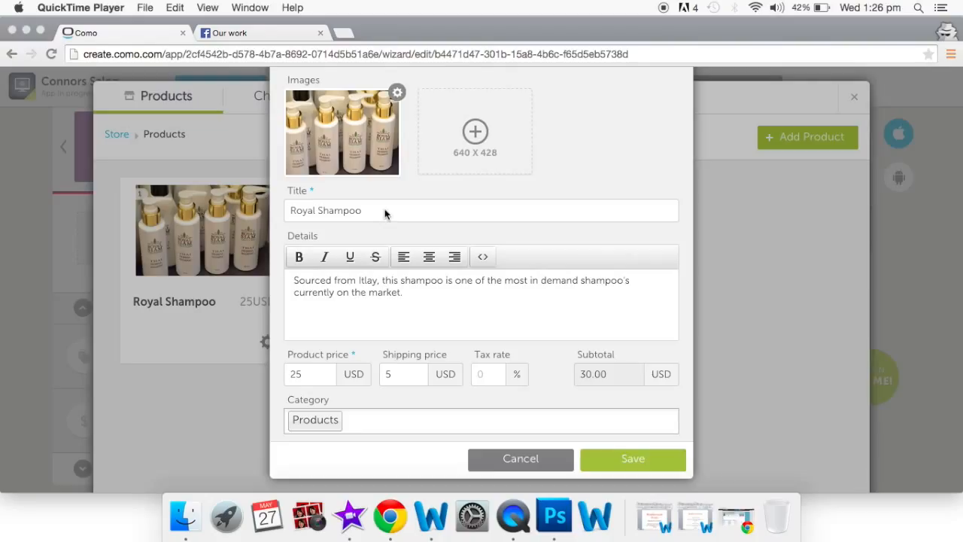
click(419, 301)
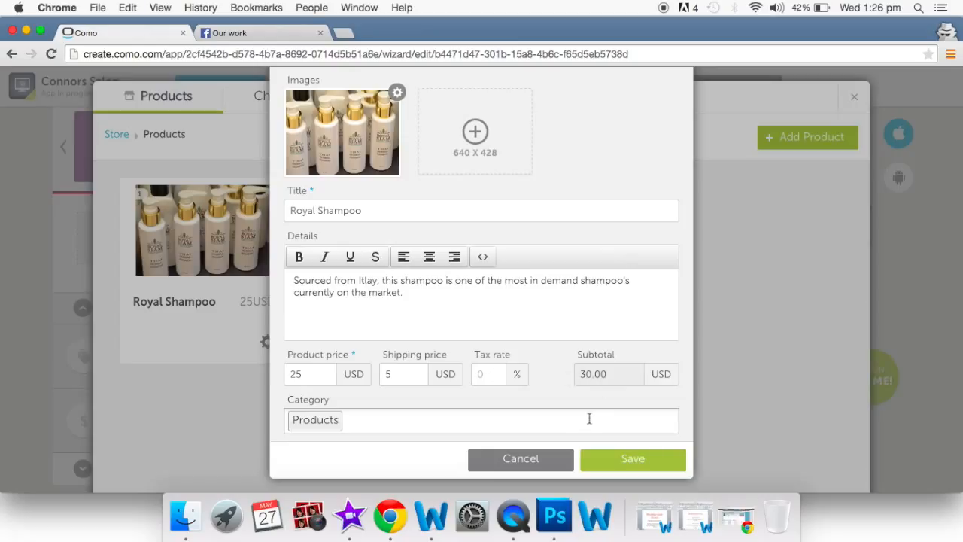
click(613, 460)
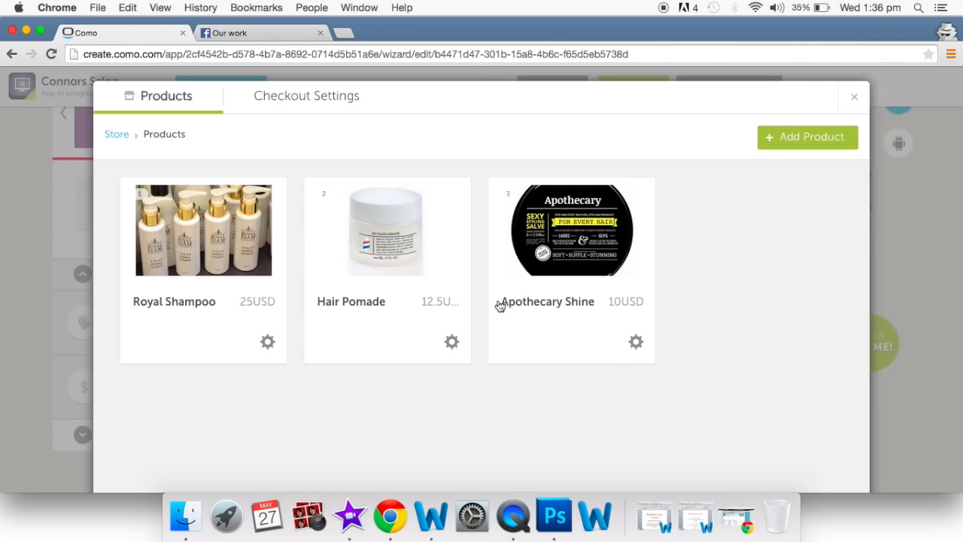
scroll(500, 306, down, 2)
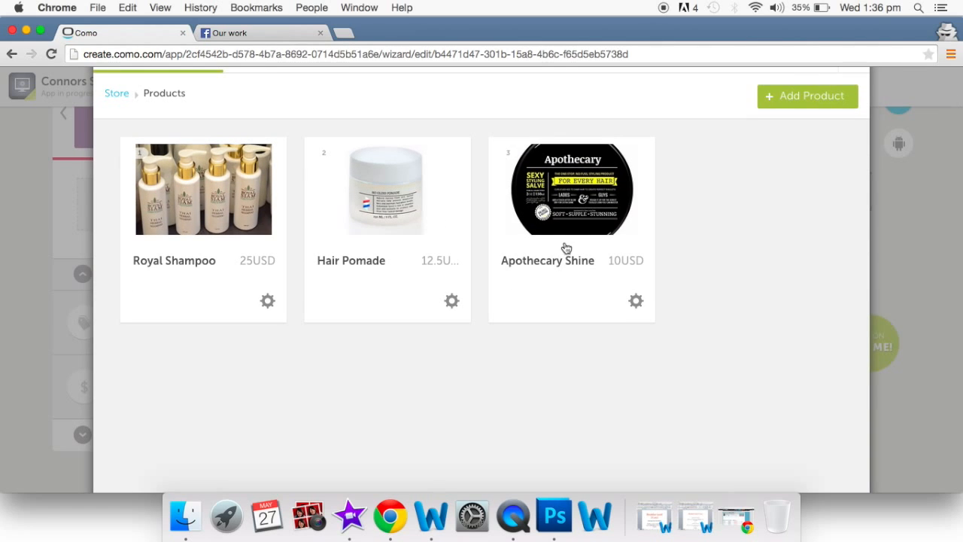
scroll(567, 247, down, 3)
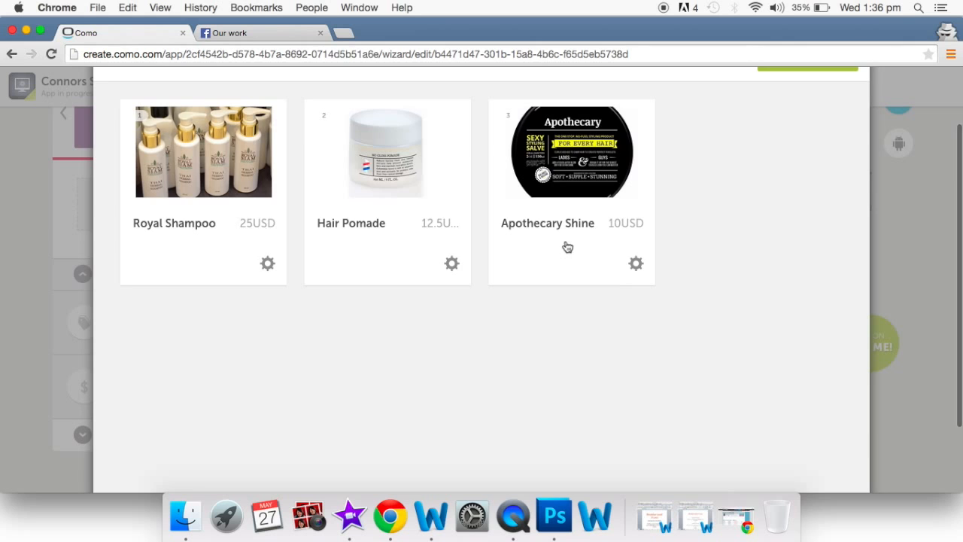
scroll(544, 294, down, 3)
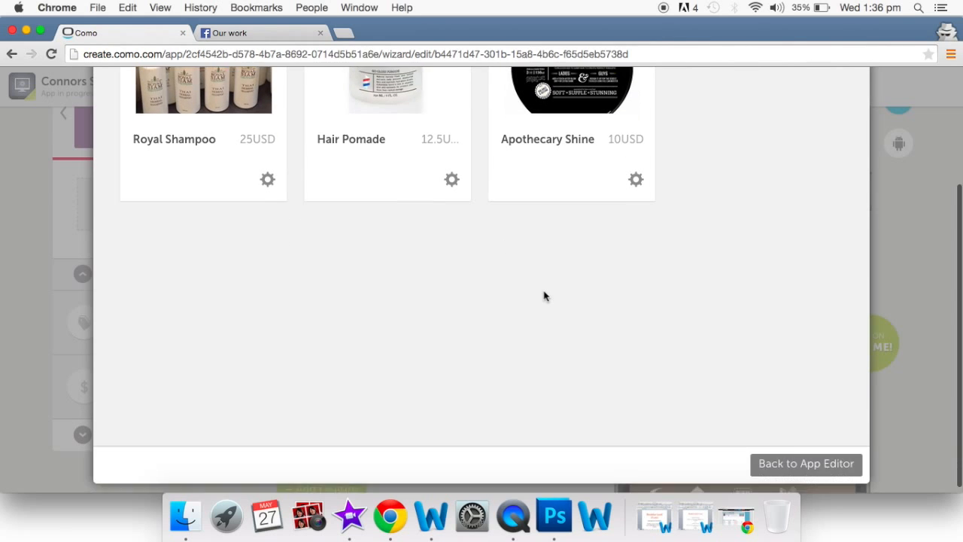
- Return to the app editor and open the Store's payment settings
click(780, 467)
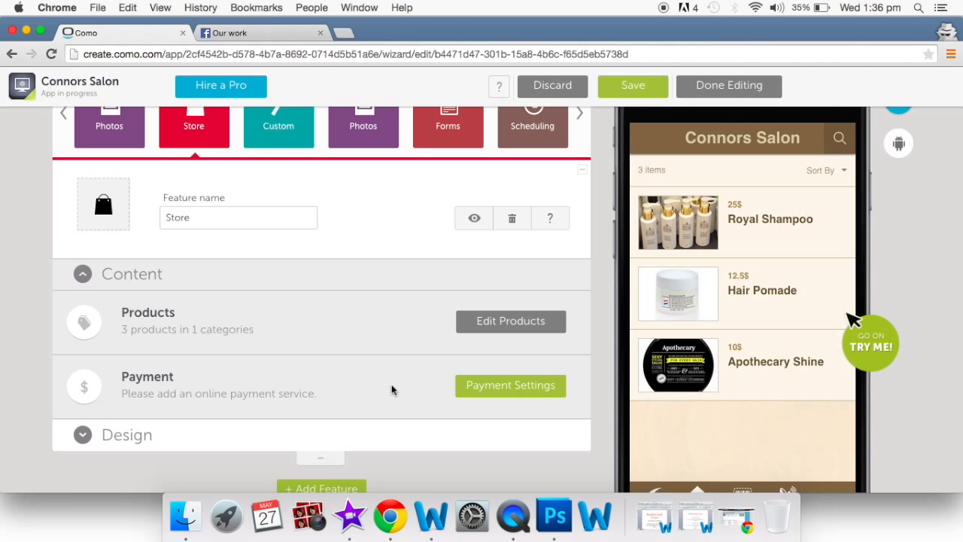
click(502, 395)
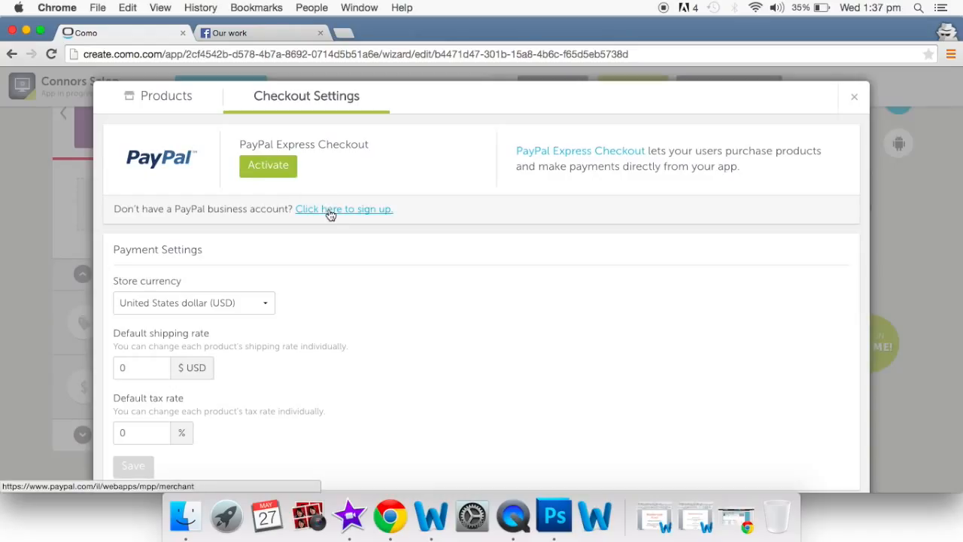
- Set the store currency to New Zealand dollar (NZD), save it, and close checkout settings
click(266, 304)
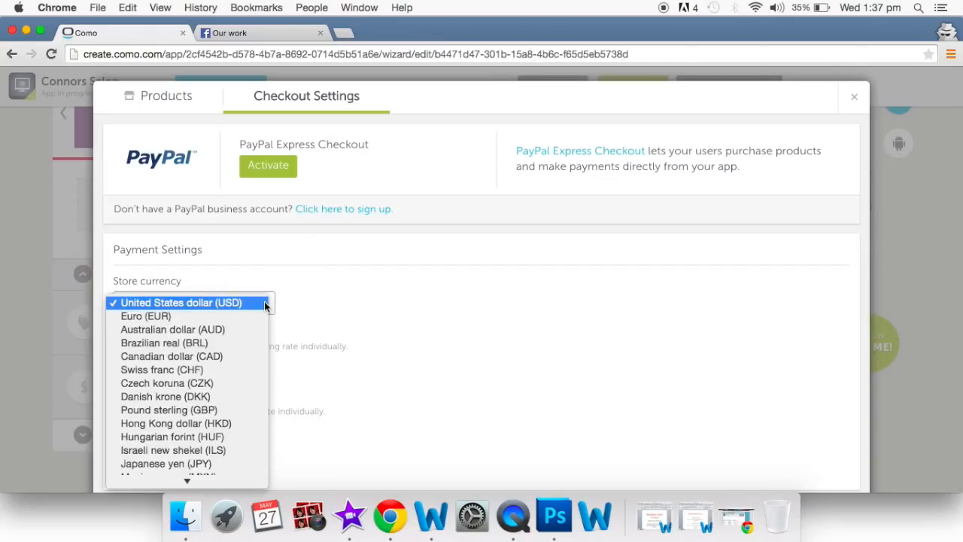
scroll(240, 372, down, 3)
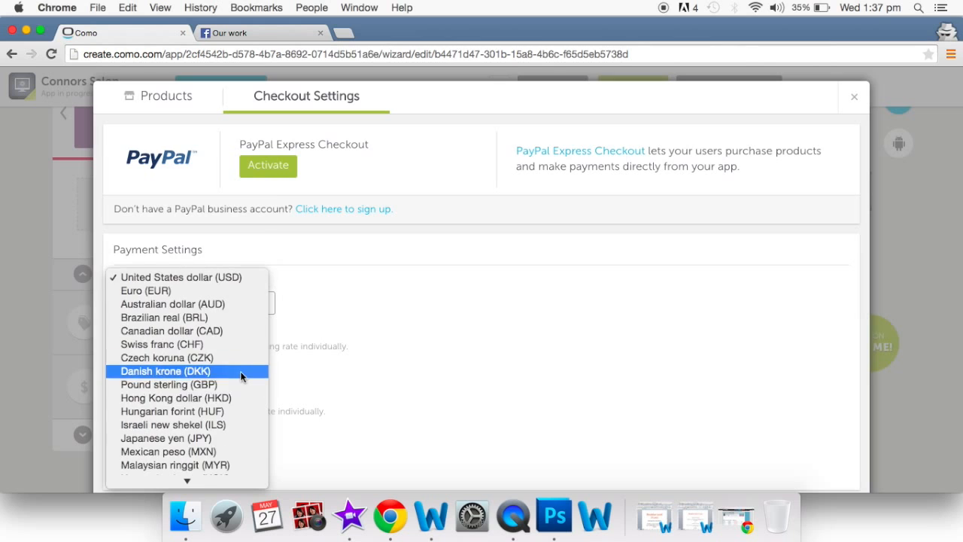
scroll(240, 371, down, 3)
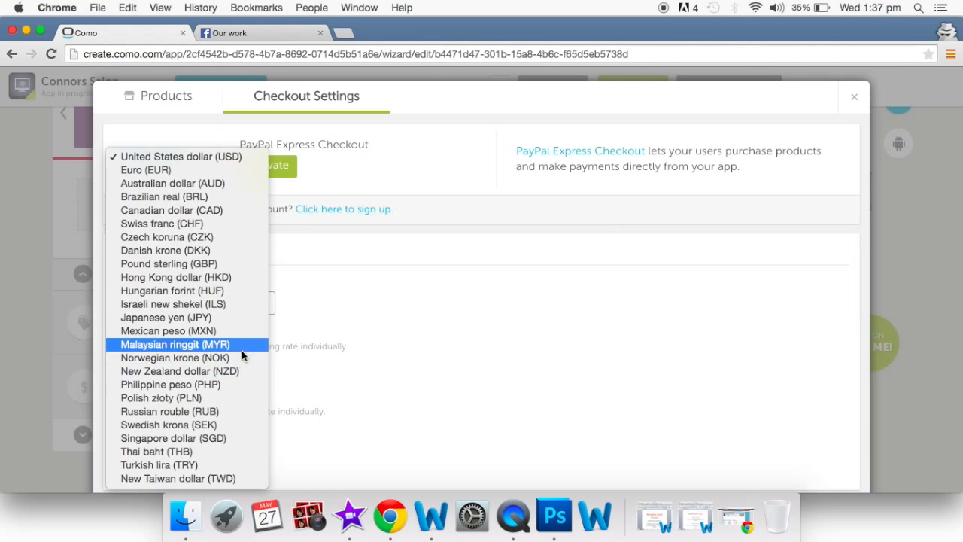
click(240, 371)
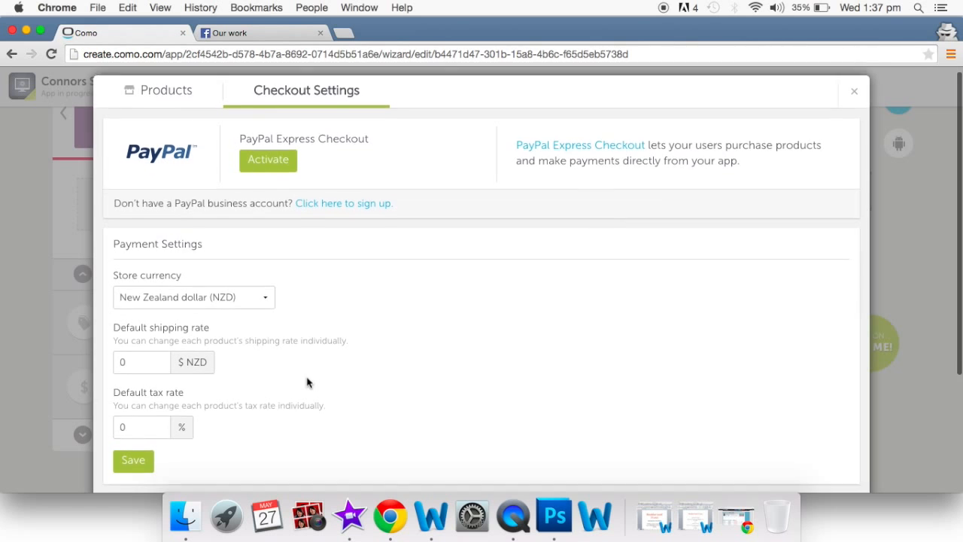
scroll(306, 382, down, 3)
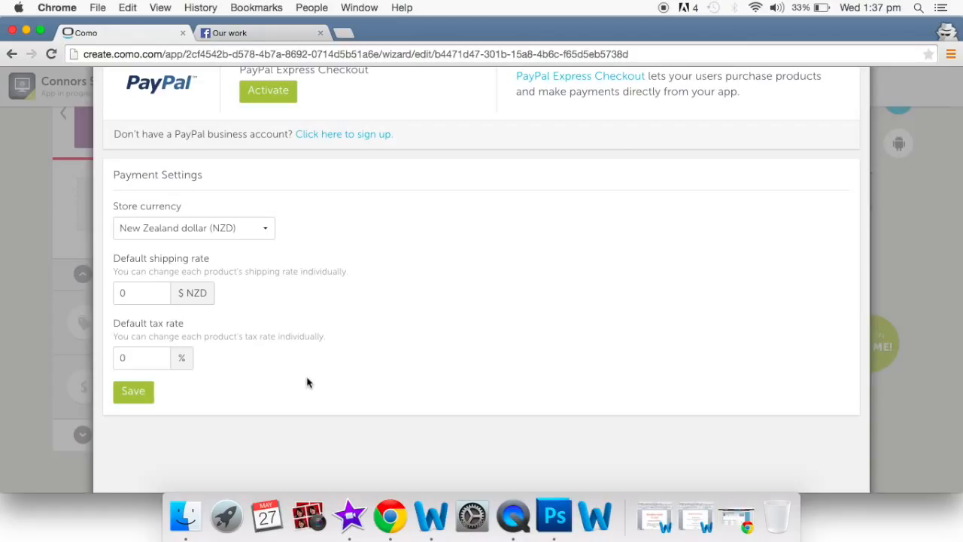
click(136, 392)
scroll(139, 395, up, 2)
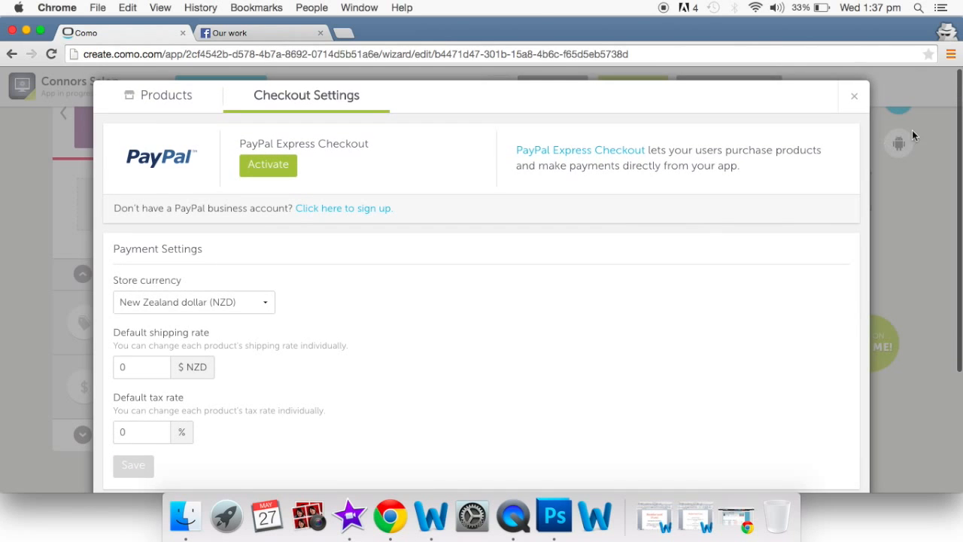
click(854, 97)
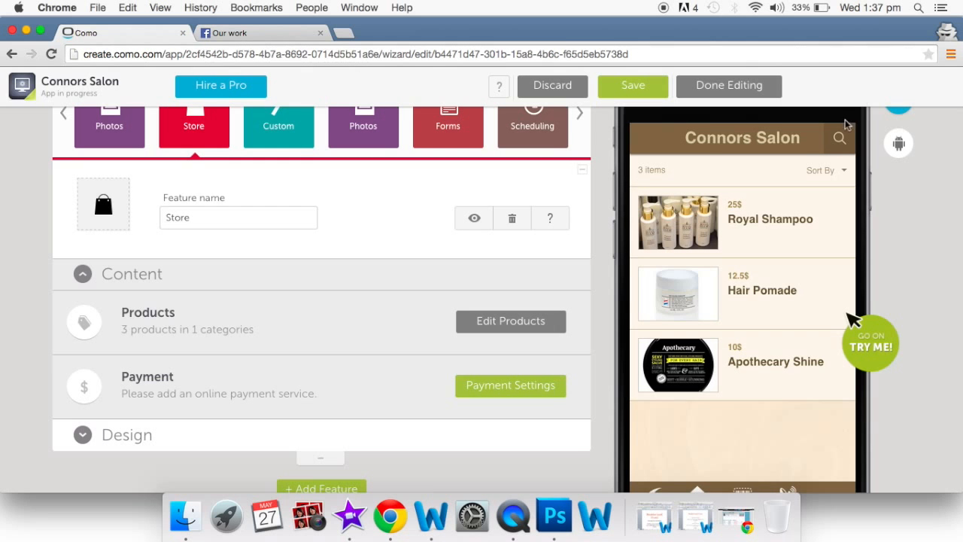
- Open the Custom feature's Prices page and bring its content editor into view
scroll(613, 269, up, 1)
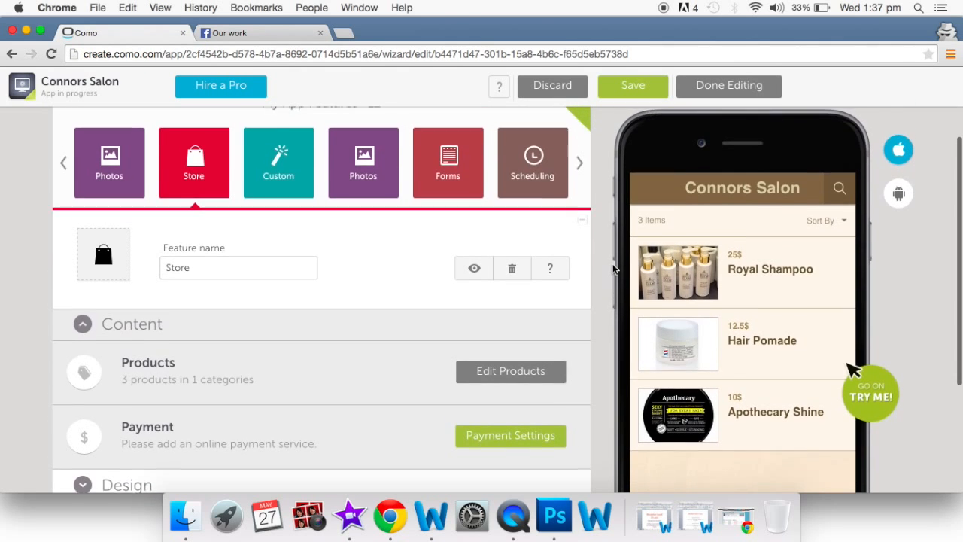
scroll(613, 269, up, 3)
scroll(613, 269, up, 3)
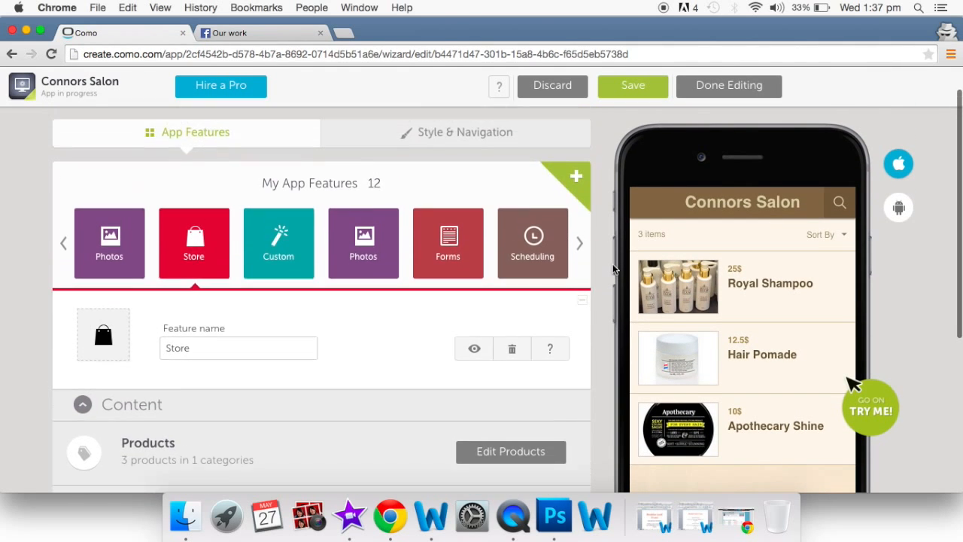
click(285, 280)
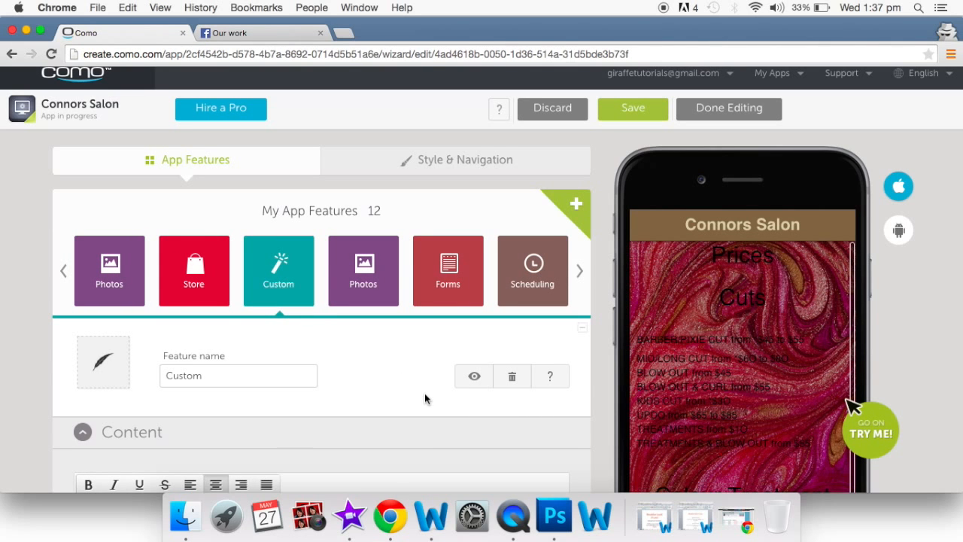
scroll(425, 395, down, 2)
scroll(425, 398, down, 5)
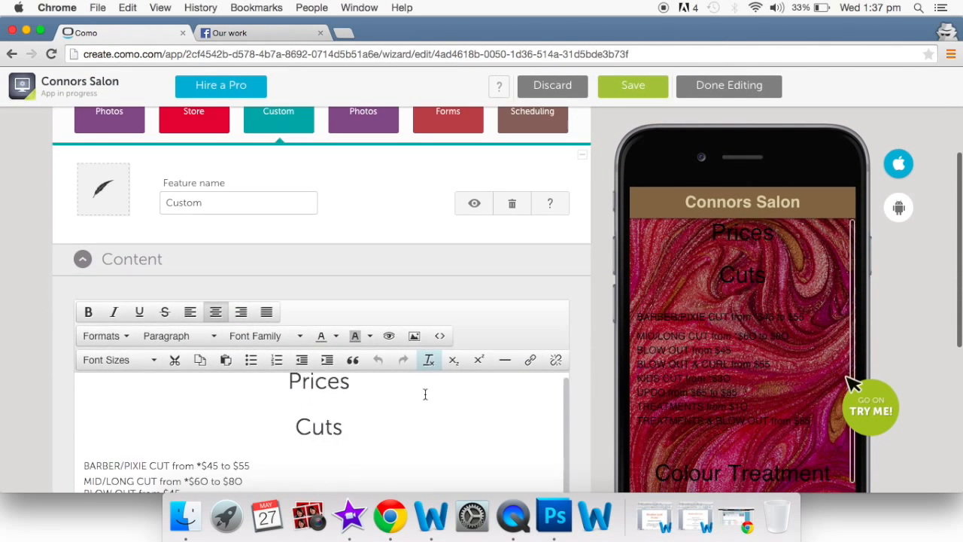
scroll(376, 409, down, 8)
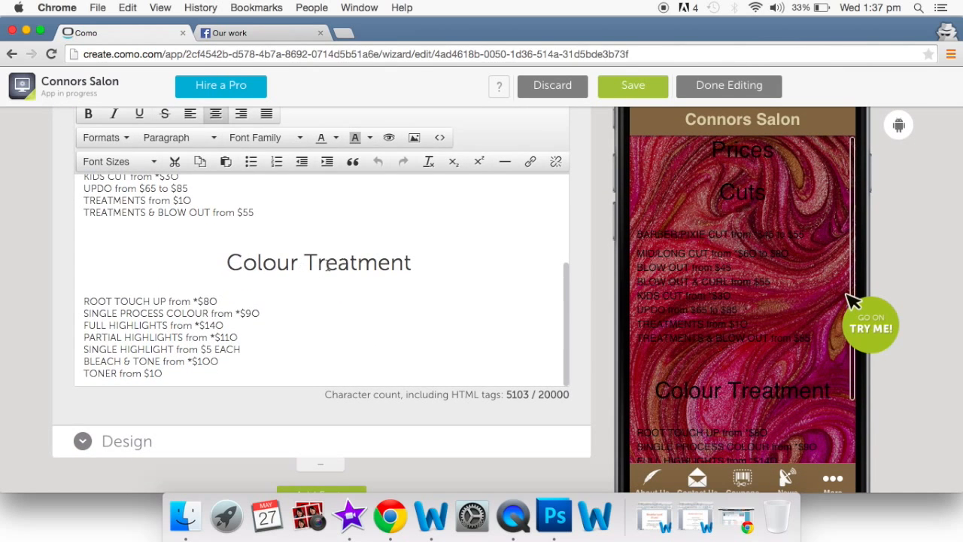
scroll(162, 313, up, 5)
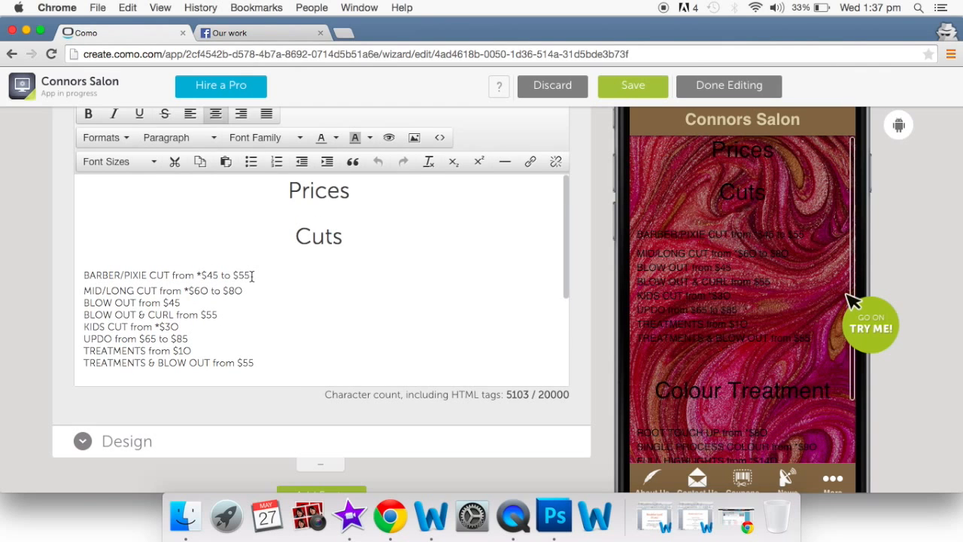
scroll(259, 274, up, 2)
- Remove the stray 'hukjhjk' text so the heading reads just 'Prices'
click(410, 237)
text(hukjhjk)
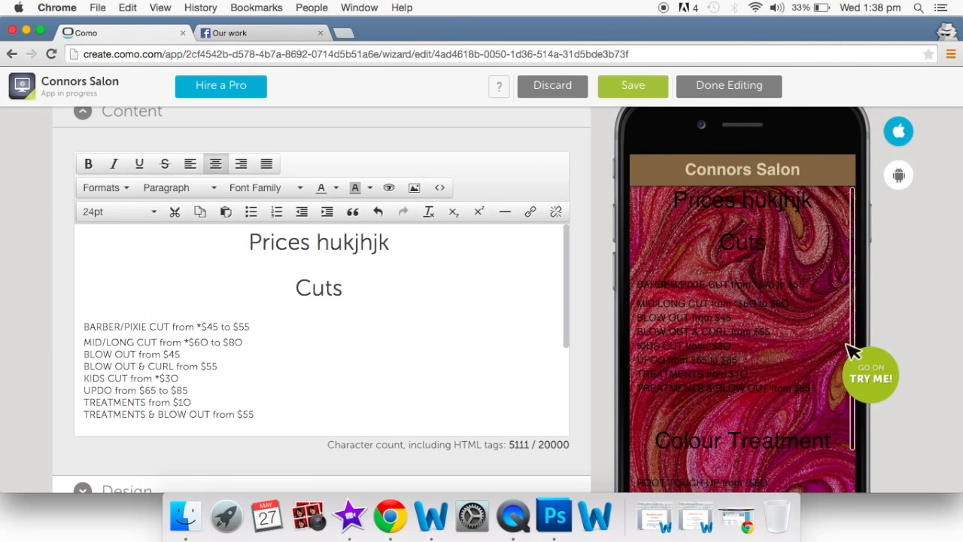
key(BackSpace)
key(BackSpace)
key(BackSpace)
key(BackSpace)
key(BackSpace)
key(BackSpace)
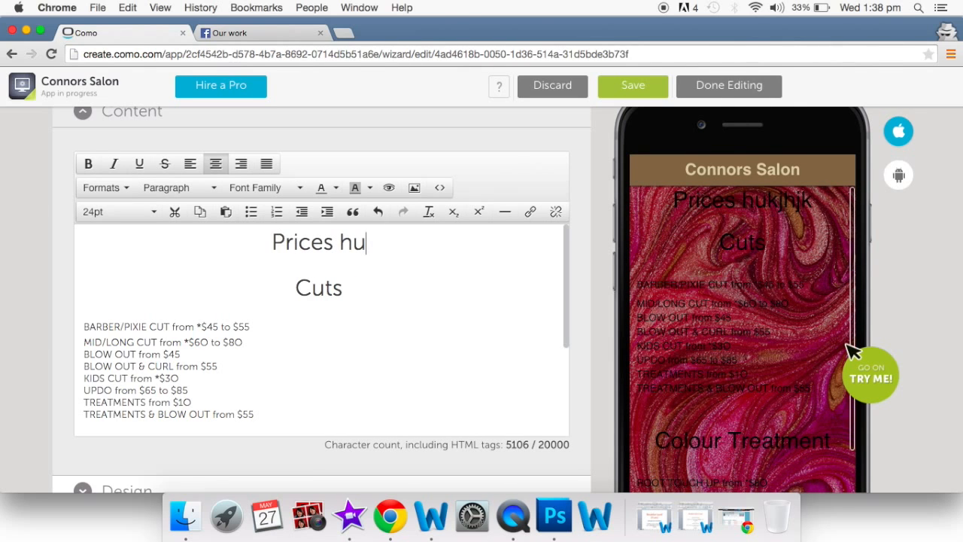
key(BackSpace)
key(BackSpace)
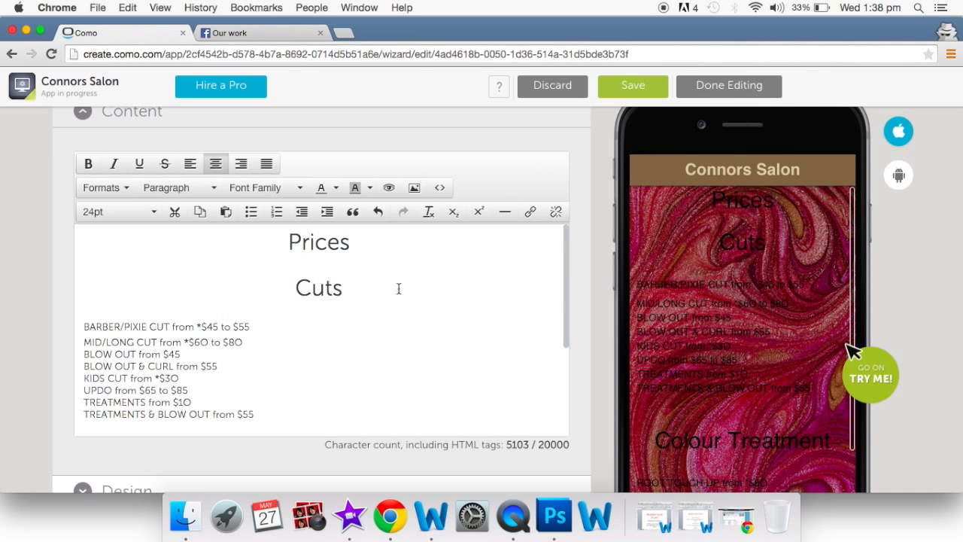
scroll(411, 307, down, 3)
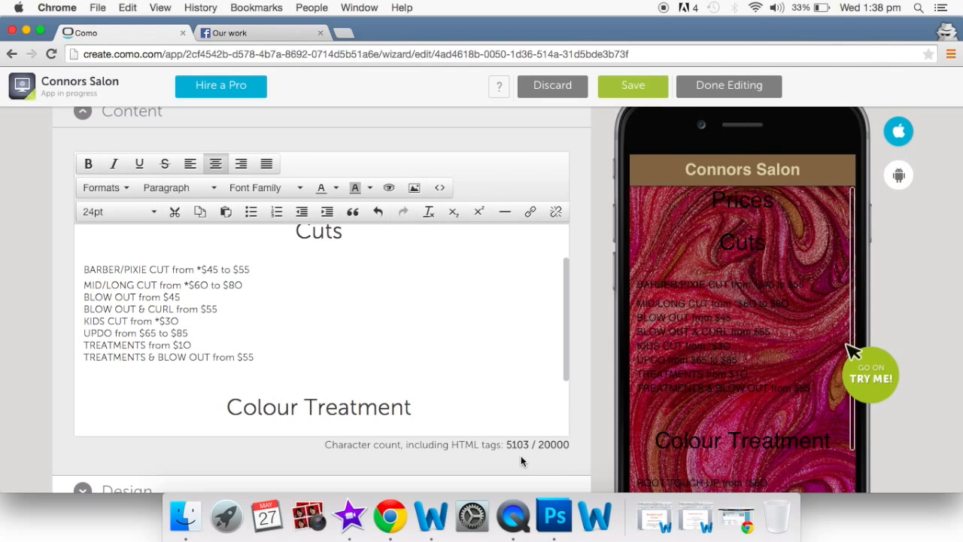
scroll(520, 455, up, 1)
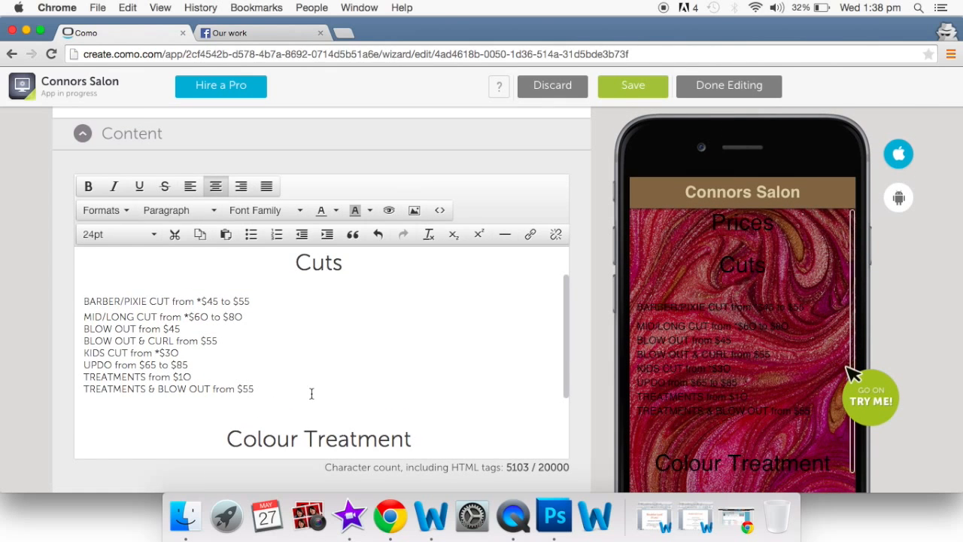
drag(276, 381, 85, 300)
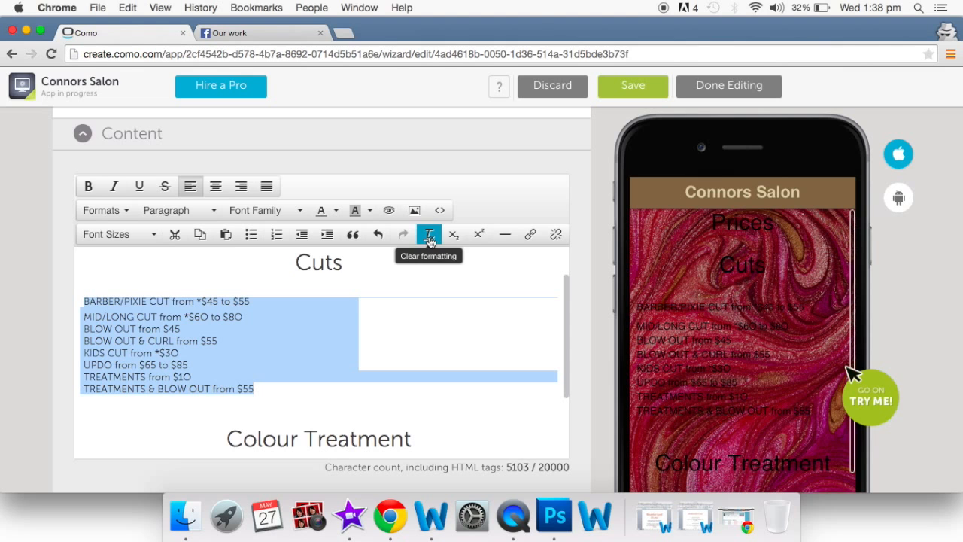
scroll(585, 264, down, 3)
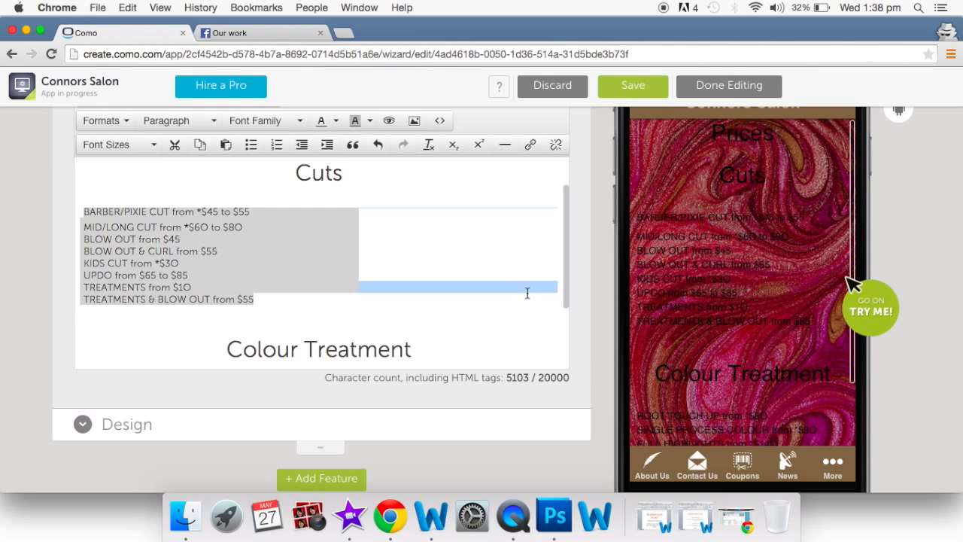
scroll(526, 293, down, 5)
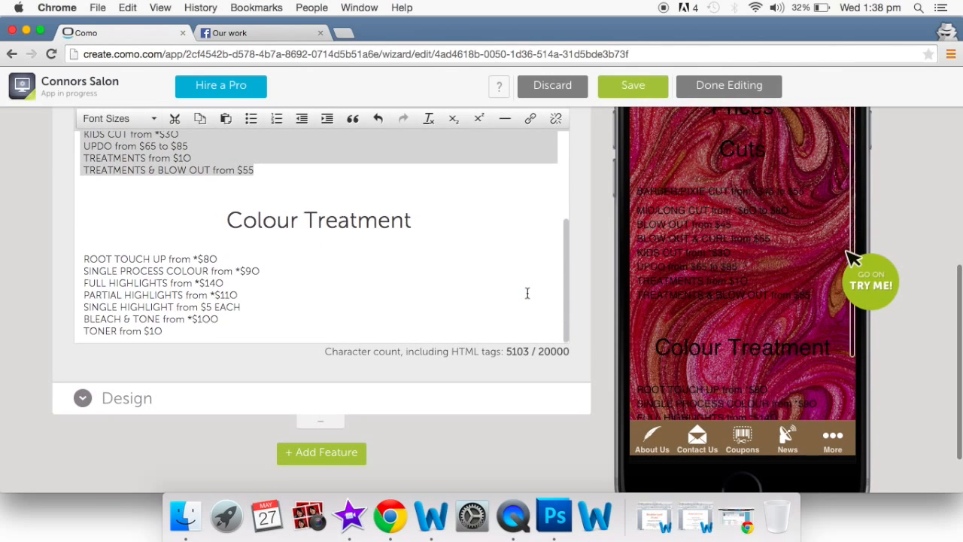
scroll(526, 293, up, 6)
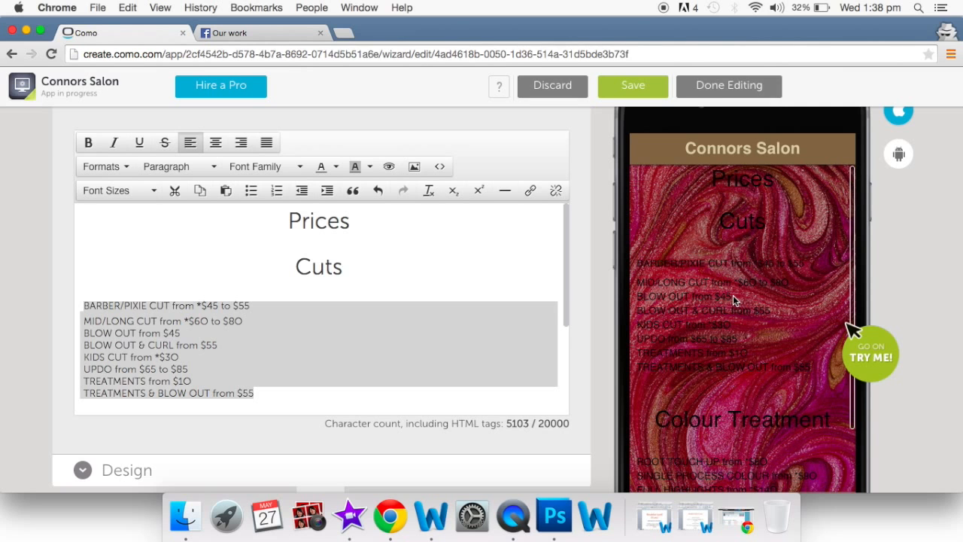
scroll(581, 340, down, 4)
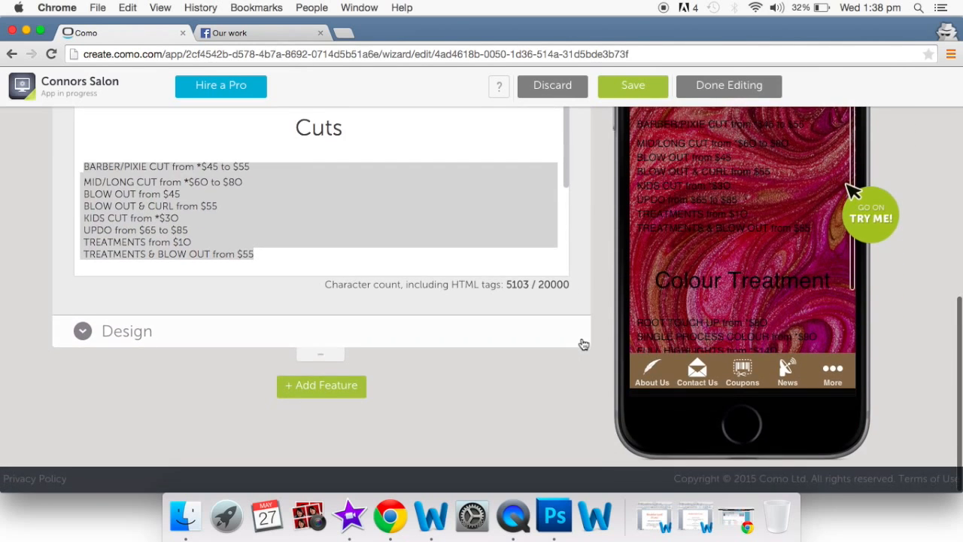
scroll(583, 344, up, 4)
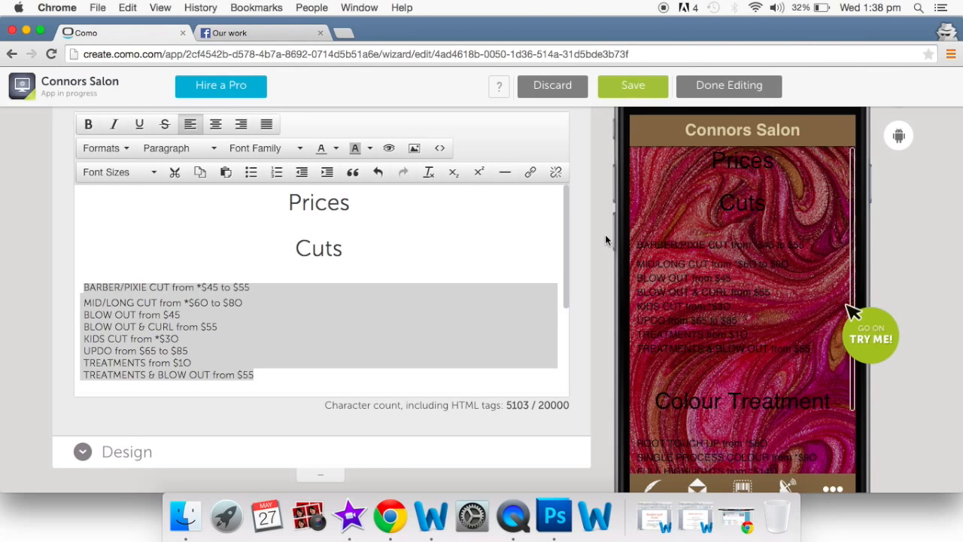
scroll(605, 234, down, 2)
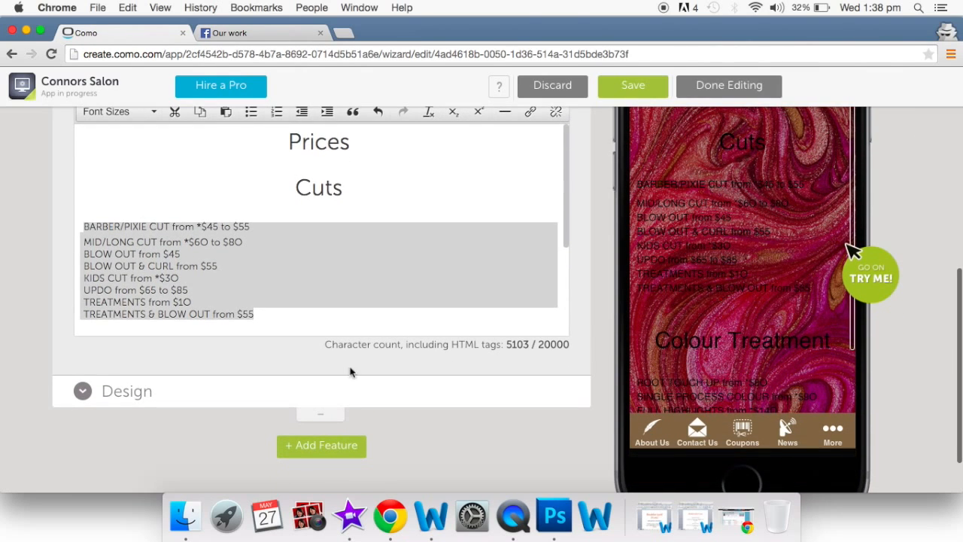
- Expand the Prices page's Design settings to reach the background image option
click(81, 399)
scroll(112, 406, down, 2)
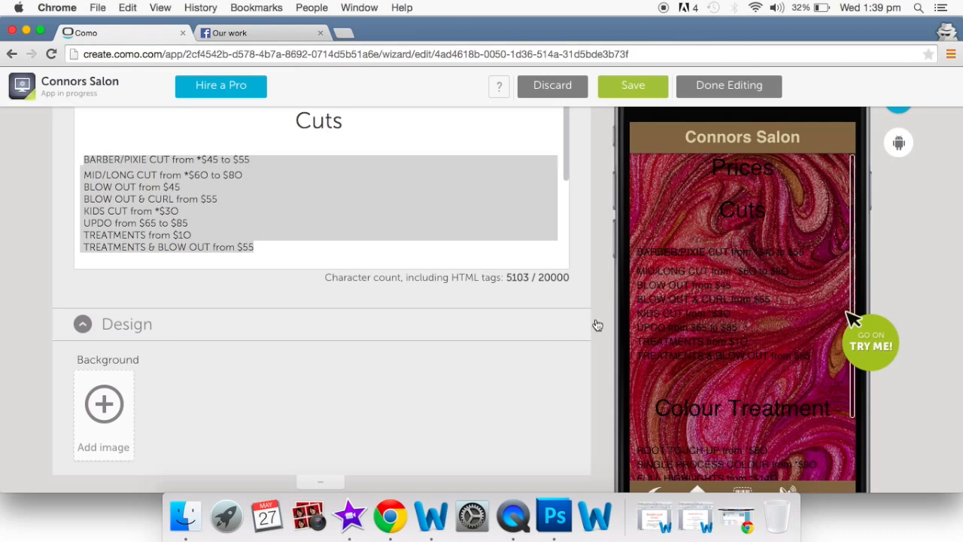
scroll(536, 317, up, 5)
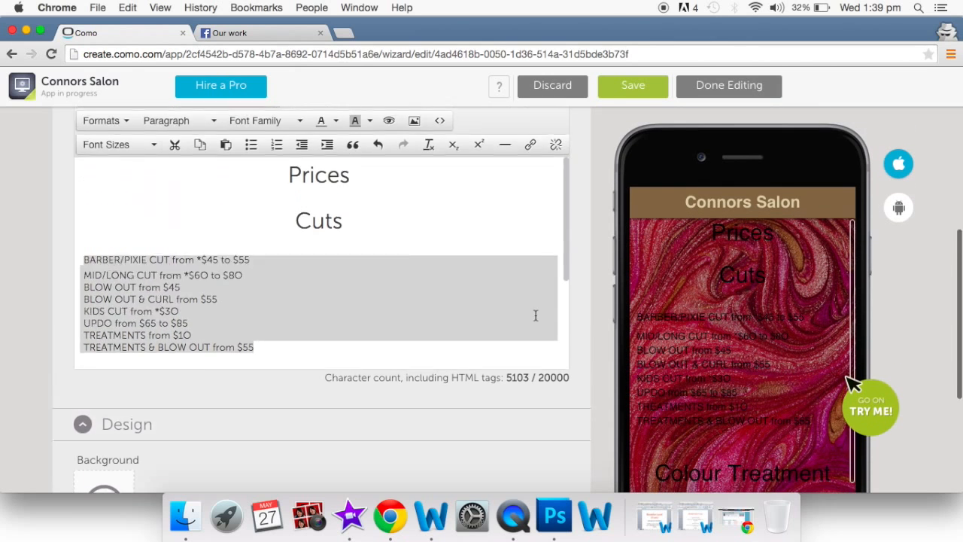
scroll(536, 315, up, 4)
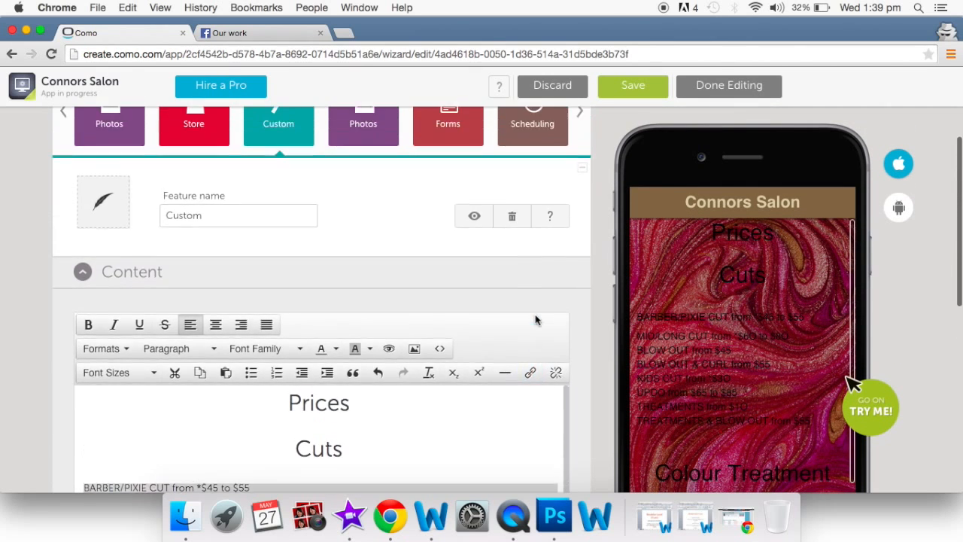
- Rename the Custom feature to 'Price List'
scroll(537, 321, up, 1)
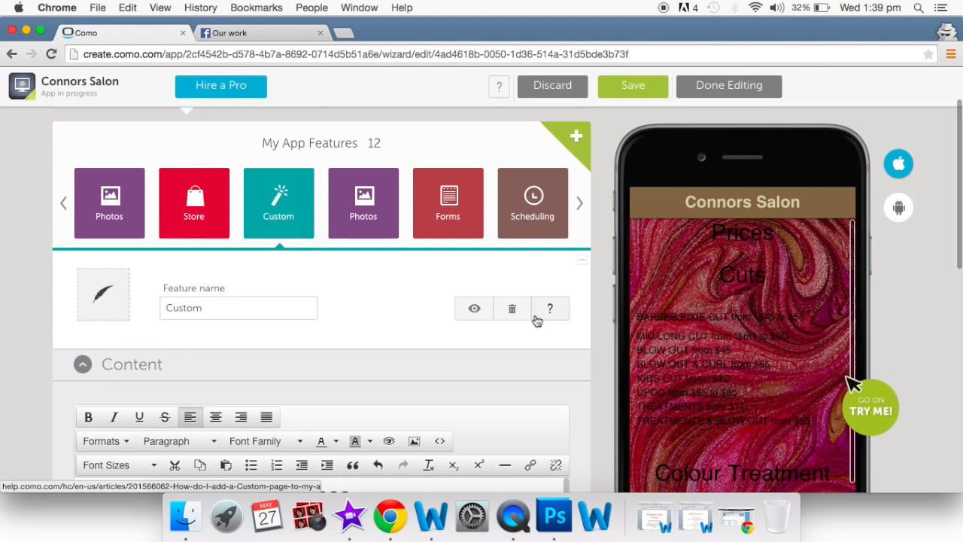
click(365, 218)
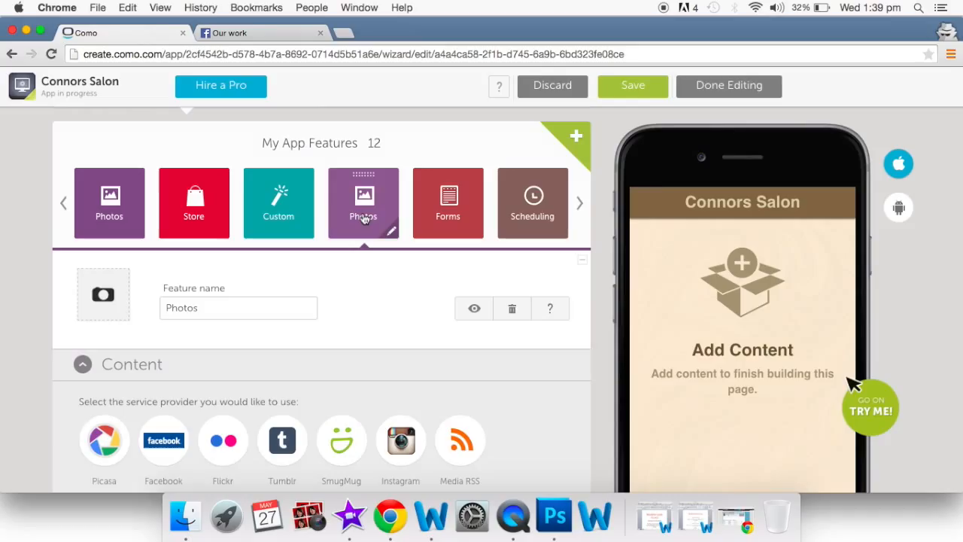
click(303, 215)
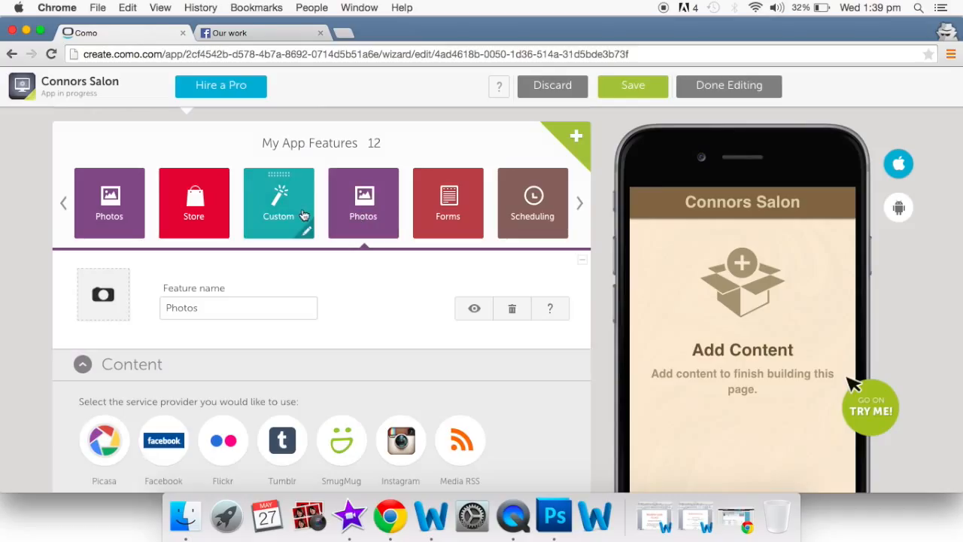
double_click(259, 308)
key(BackSpace)
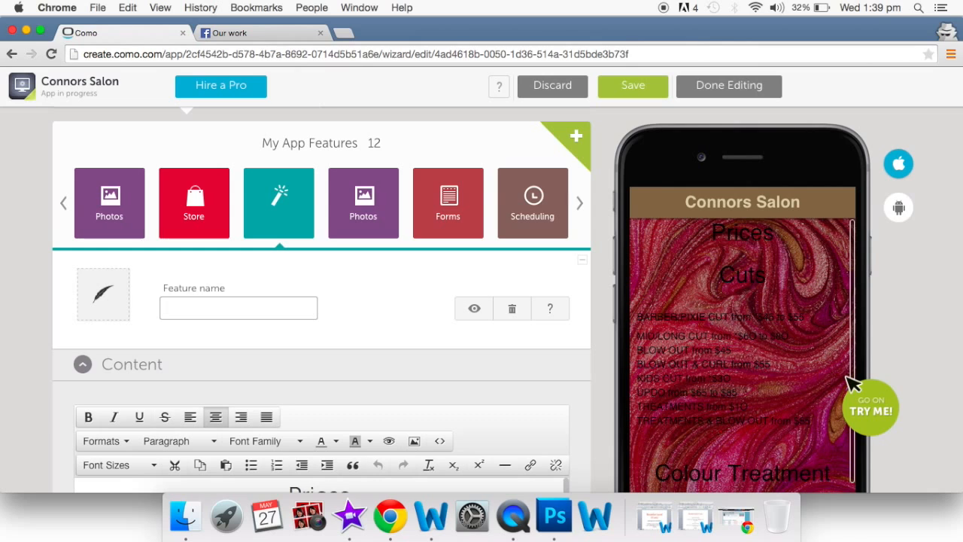
text(Price List)
- Give the Price List feature the dollar icon
click(102, 301)
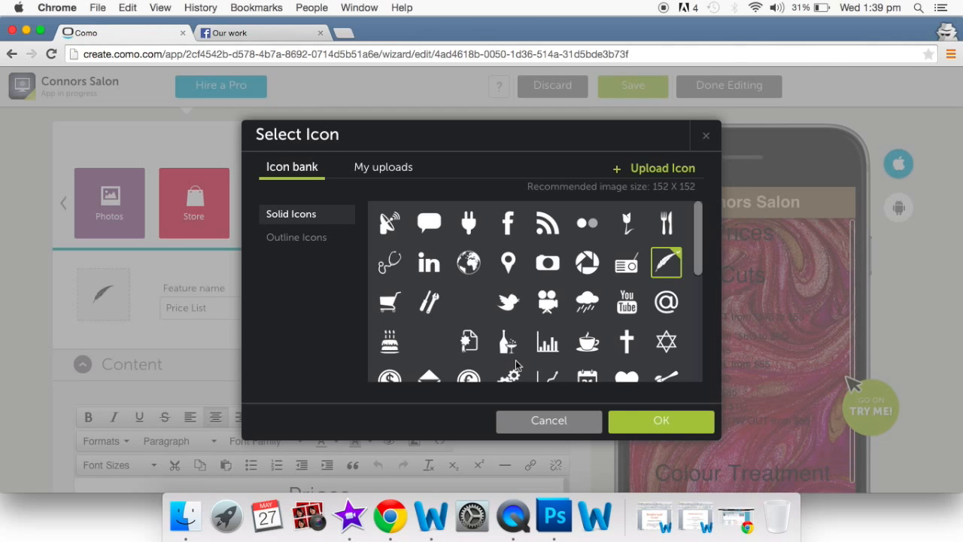
scroll(516, 366, down, 3)
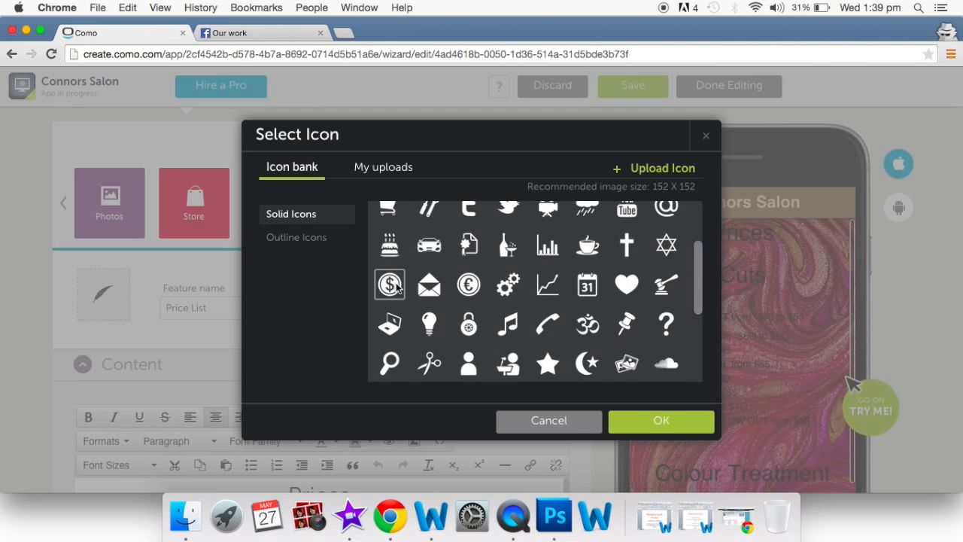
click(391, 285)
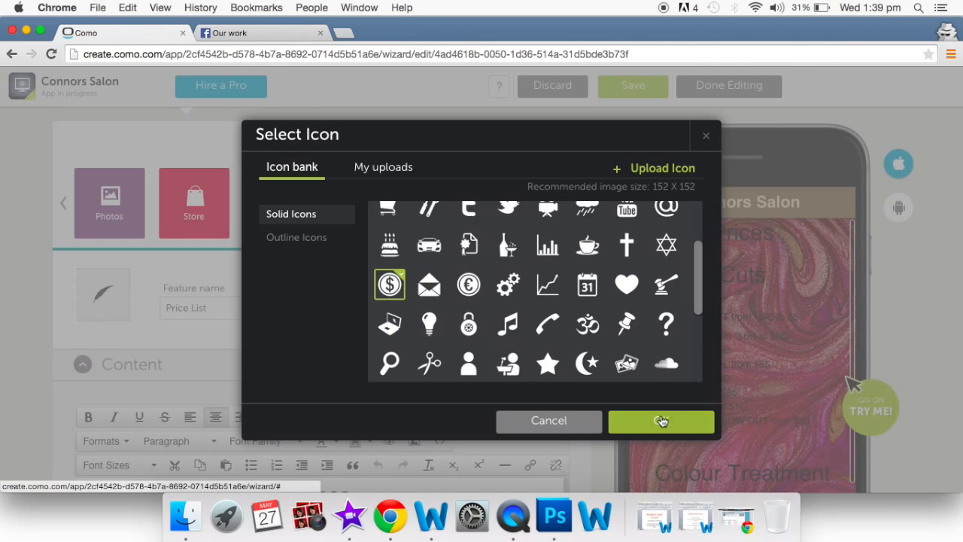
click(662, 421)
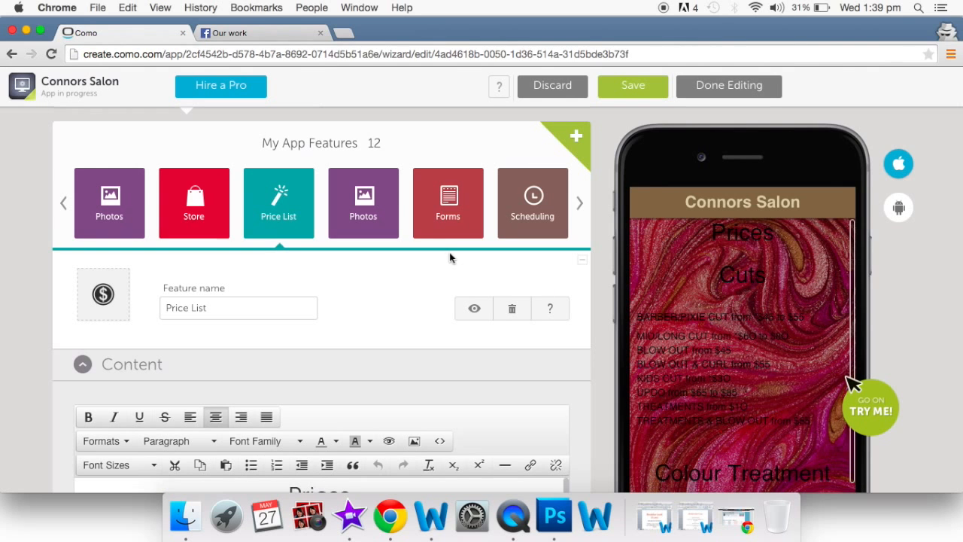
- Set the second Photos feature's photo source to Facebook
click(371, 201)
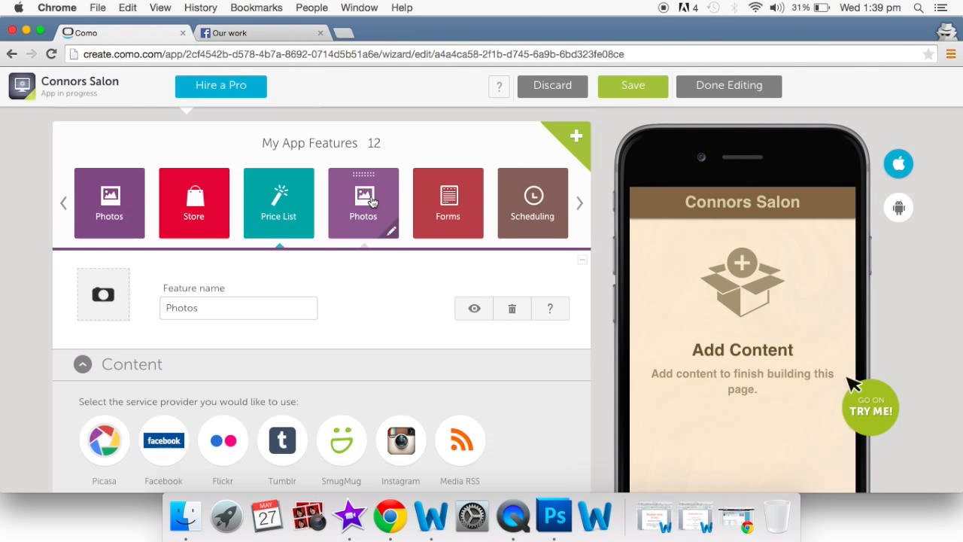
scroll(345, 319, down, 1)
scroll(344, 324, down, 3)
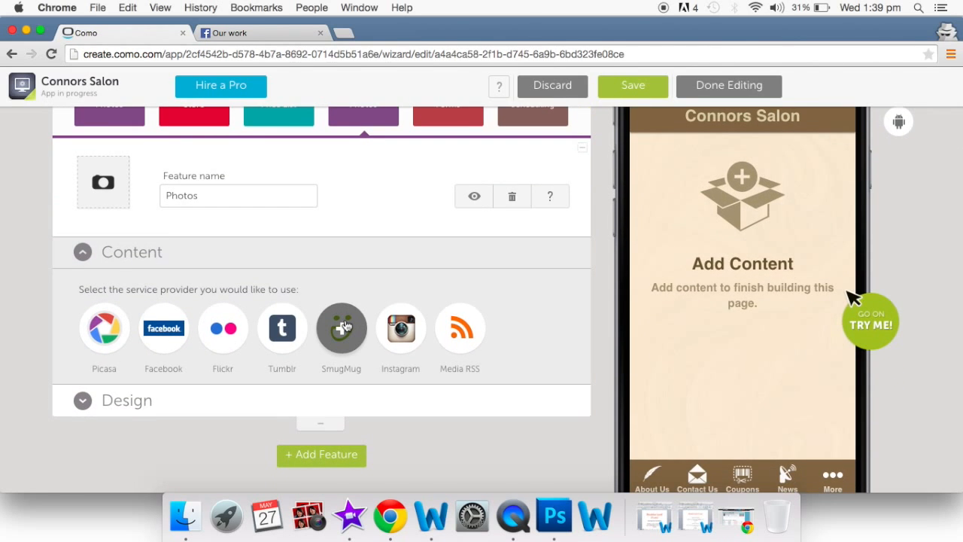
click(161, 332)
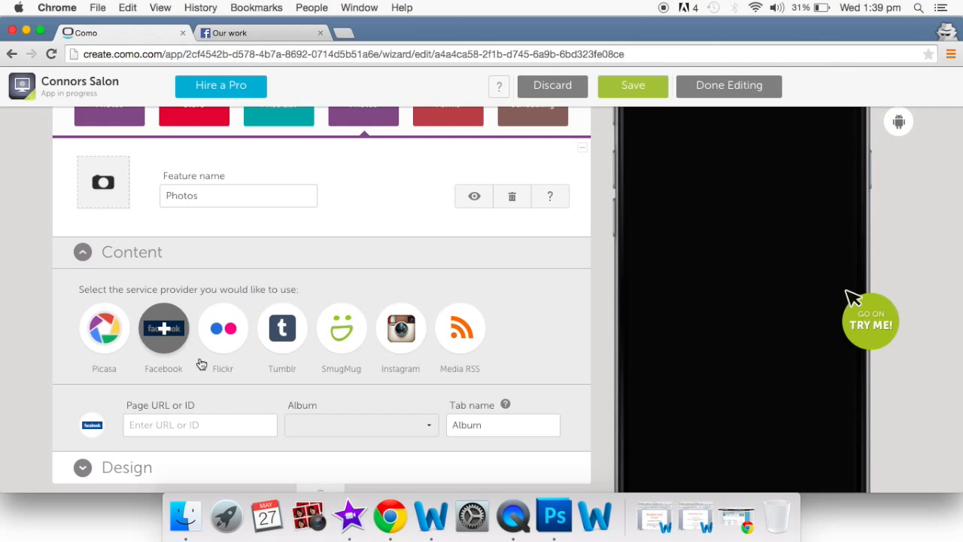
scroll(203, 366, down, 1)
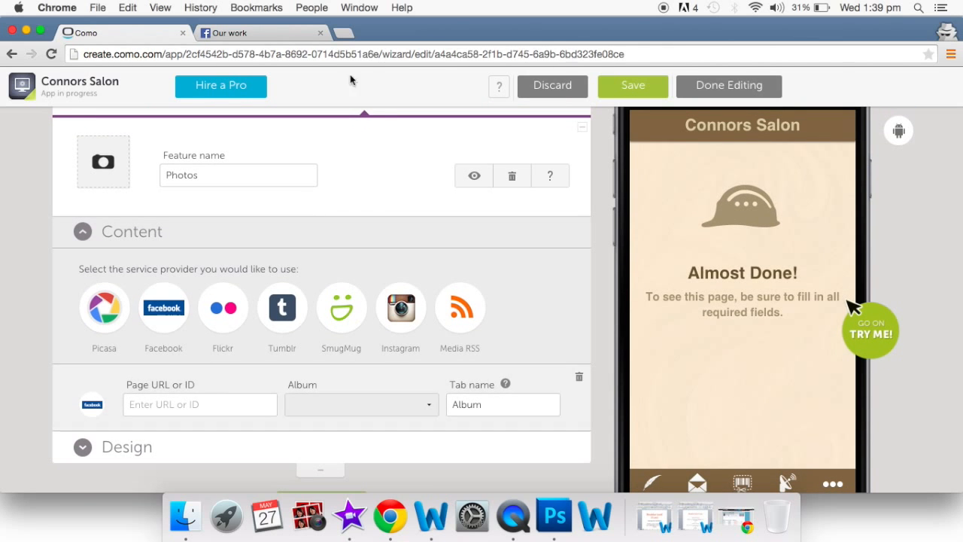
- Paste the salon's Facebook page address and choose the 'Our team' album
click(265, 35)
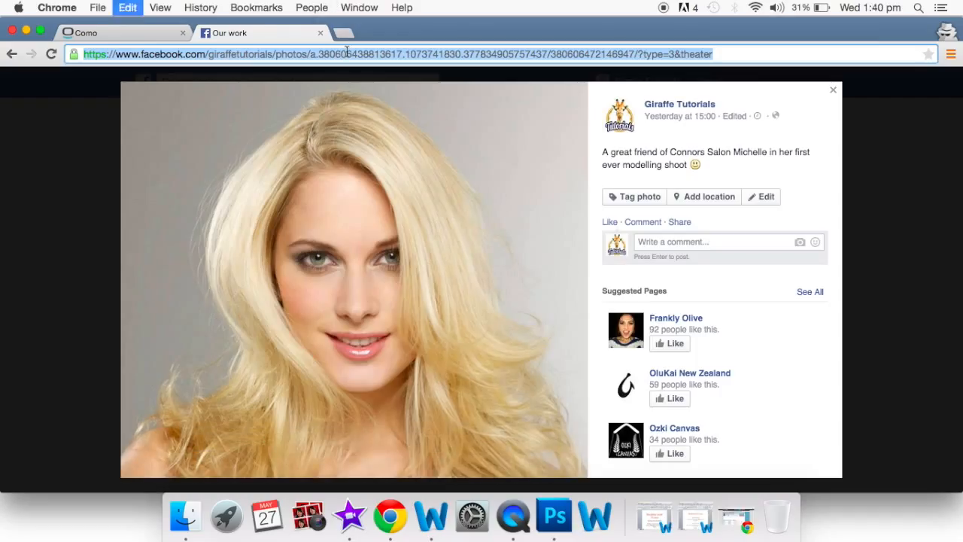
click(159, 31)
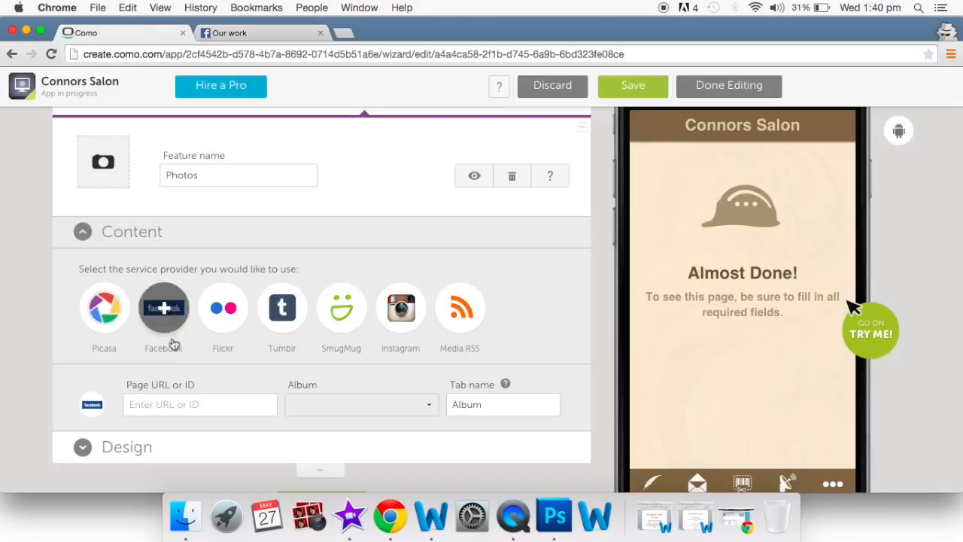
key(super+v)
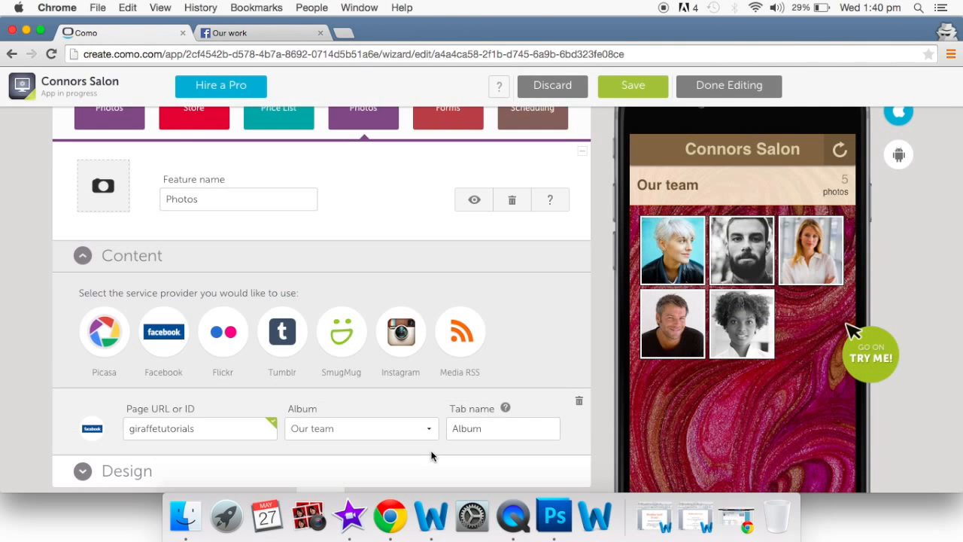
scroll(431, 455, down, 1)
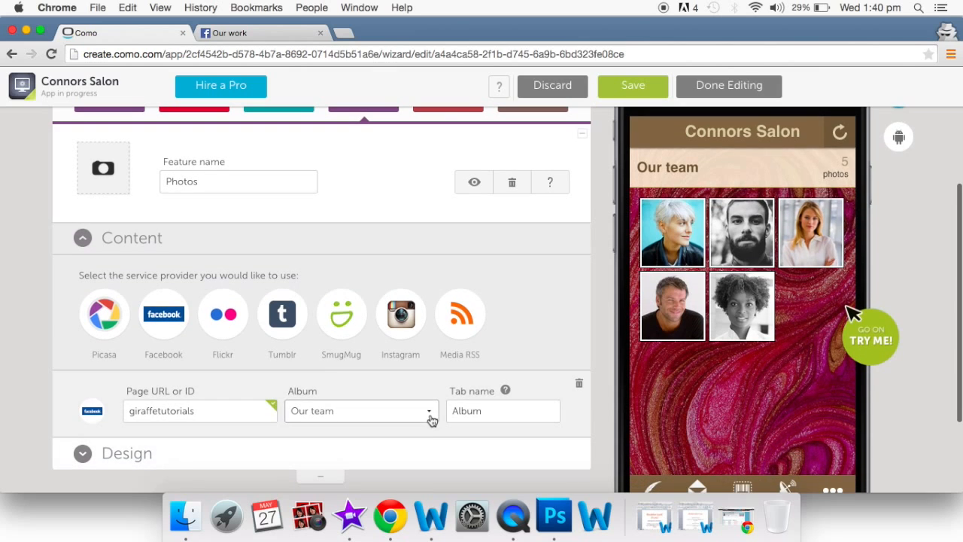
click(431, 418)
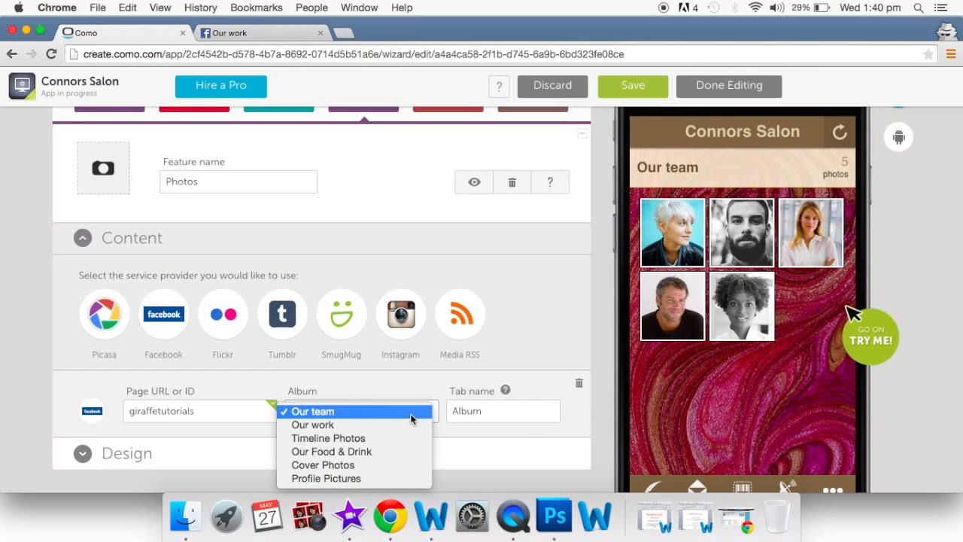
click(520, 437)
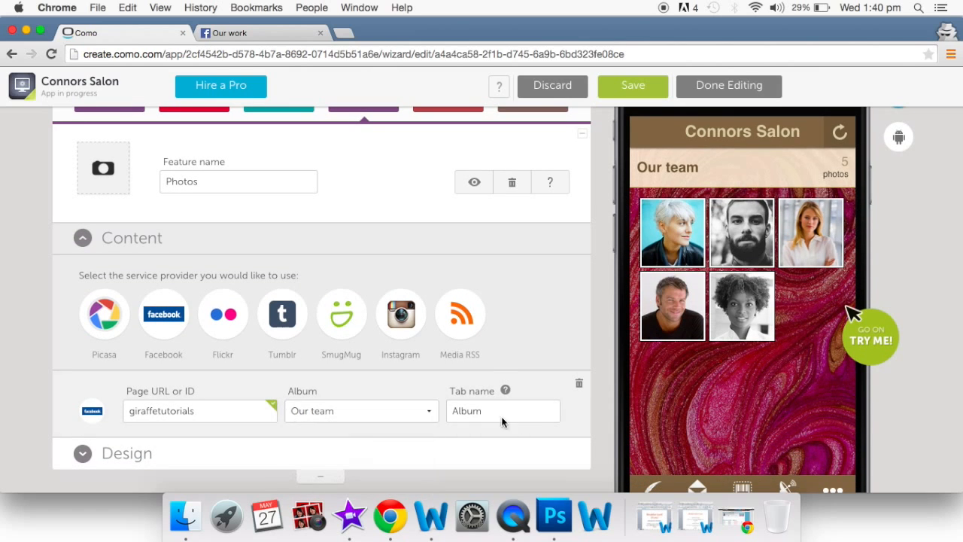
click(251, 35)
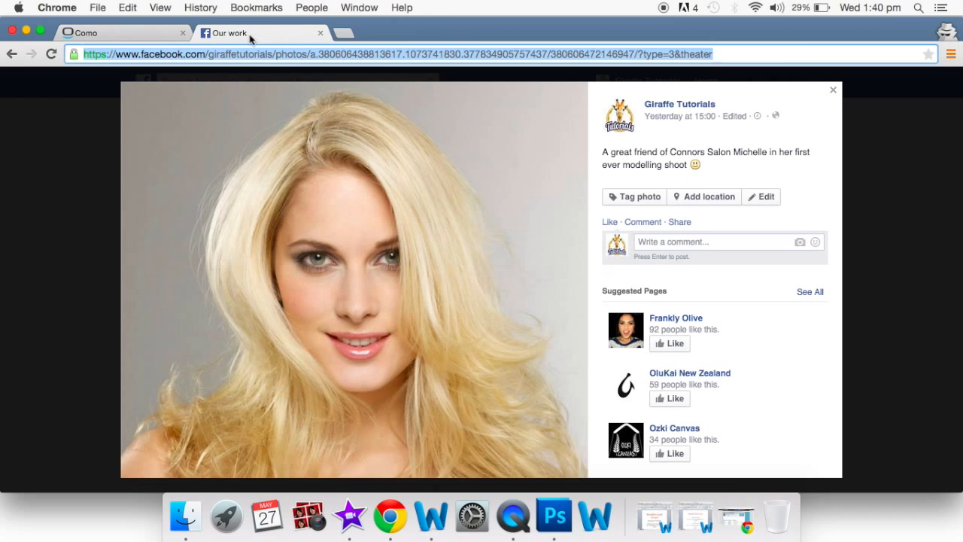
- Open the Facebook page's 'Our team' album to compare its five team photos
click(833, 90)
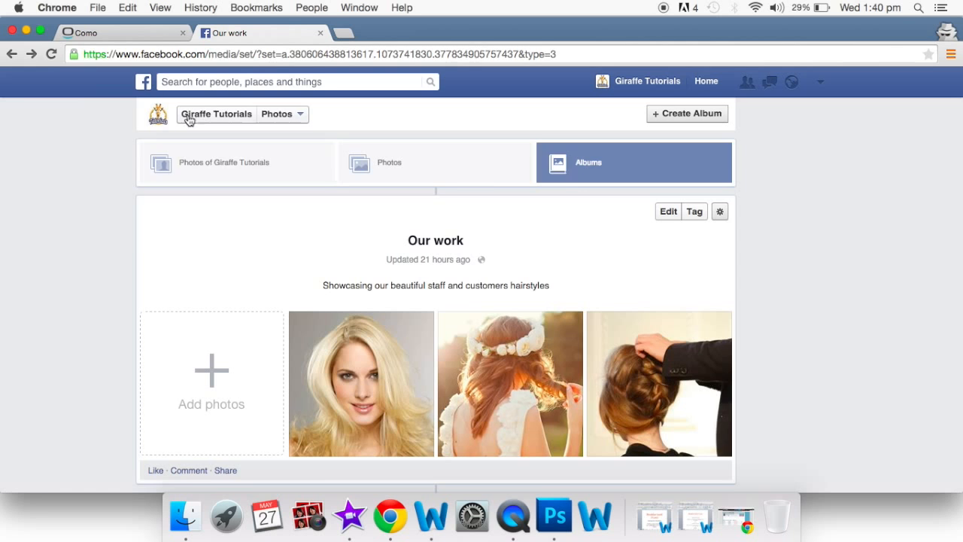
click(590, 179)
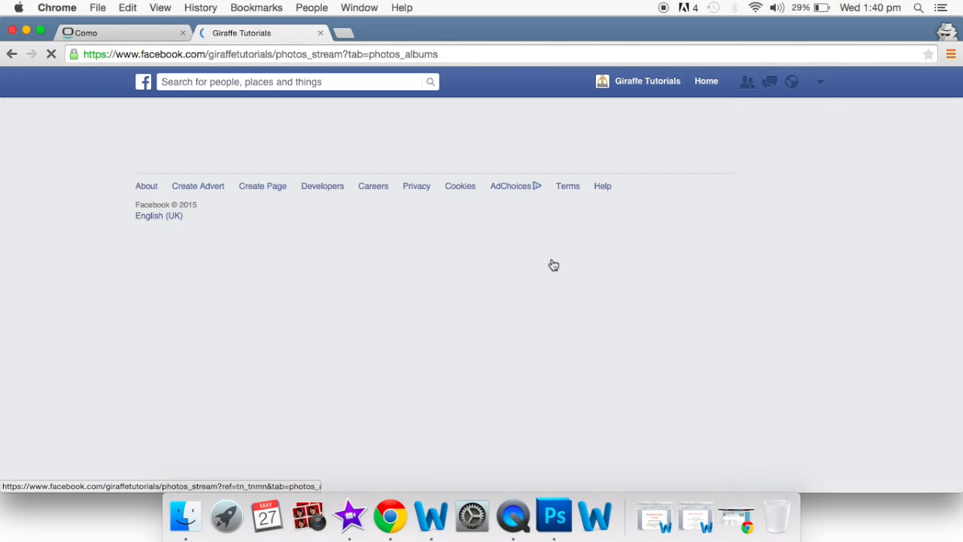
scroll(553, 264, down, 4)
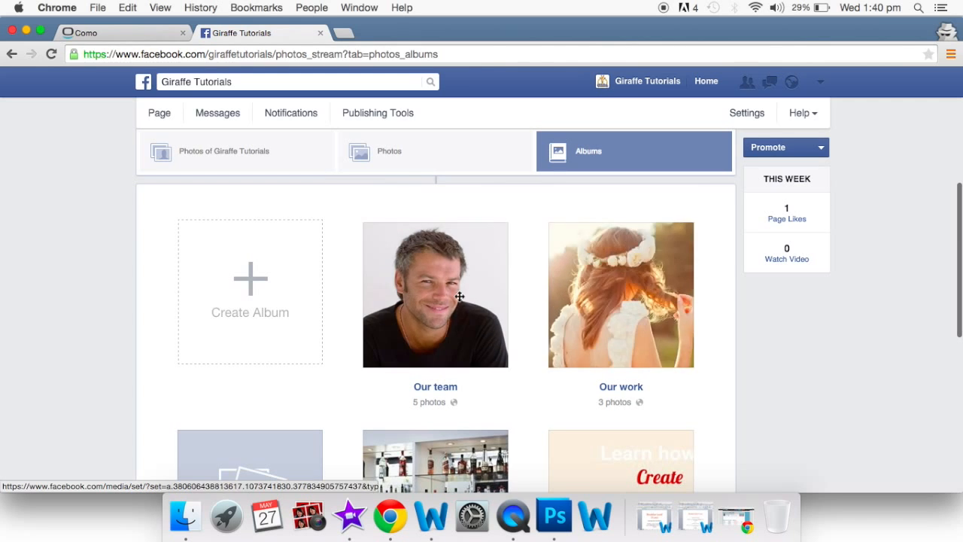
click(454, 301)
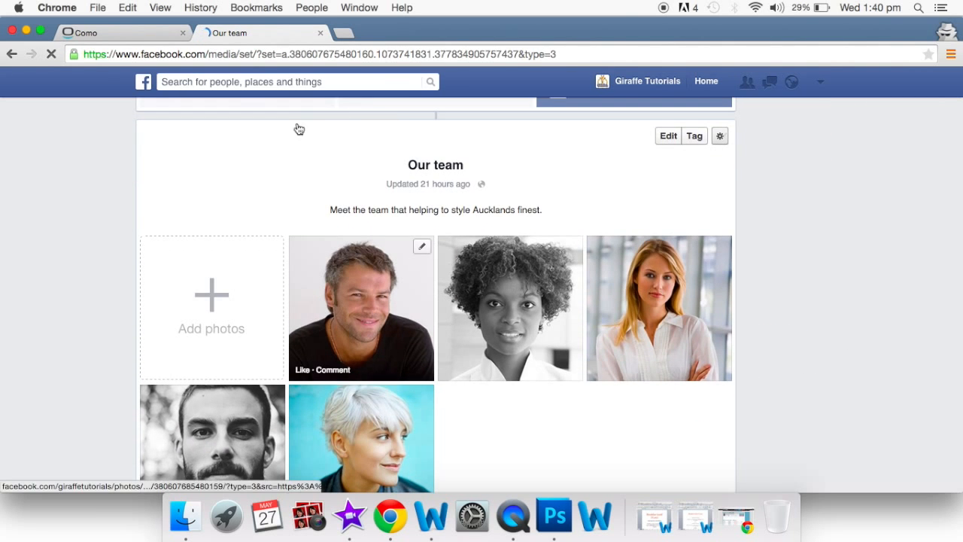
click(131, 31)
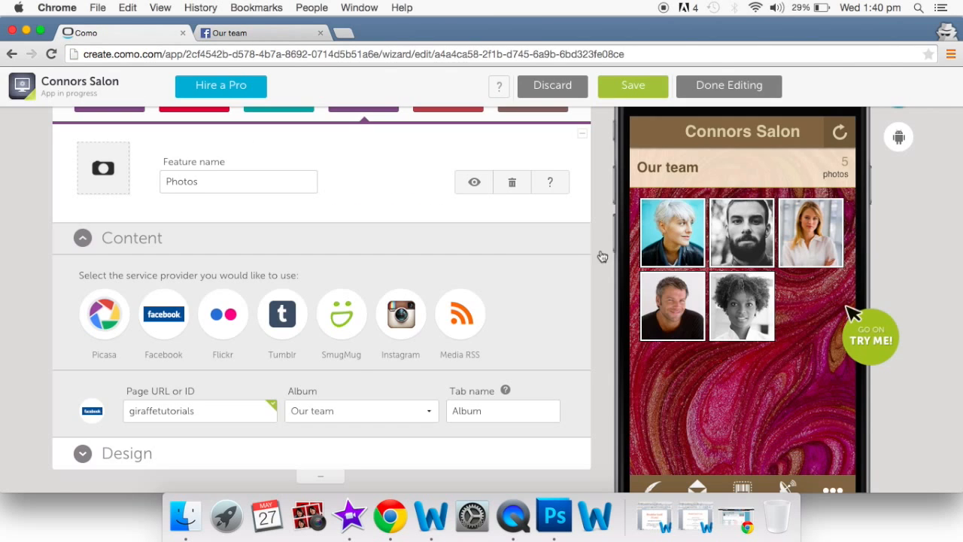
- Switch the Our team feed's Design layout to one large captioned photo per row
scroll(350, 367, down, 2)
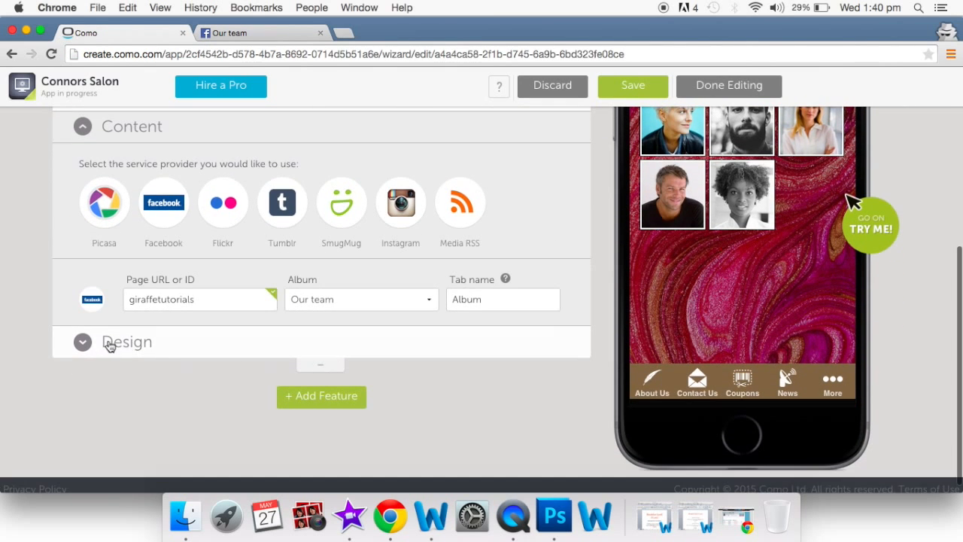
click(82, 342)
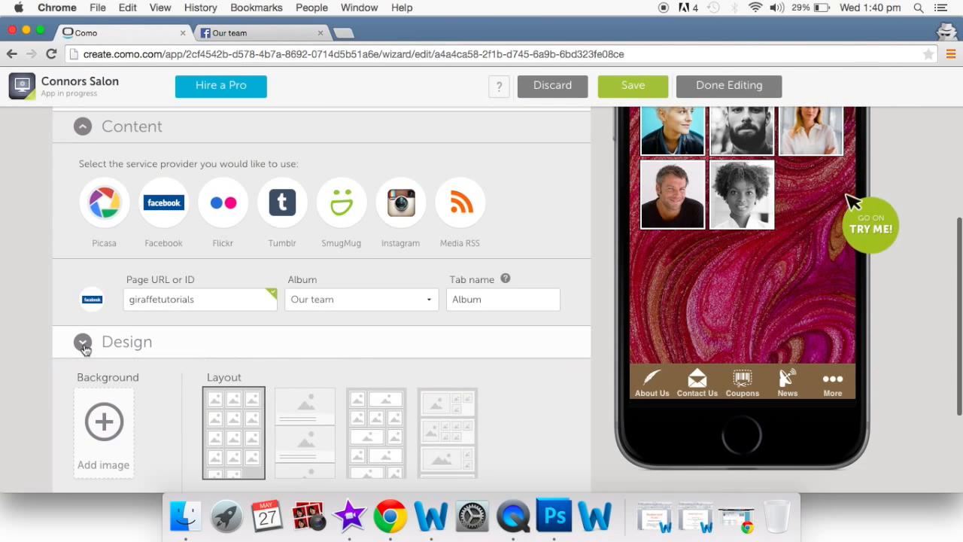
click(316, 426)
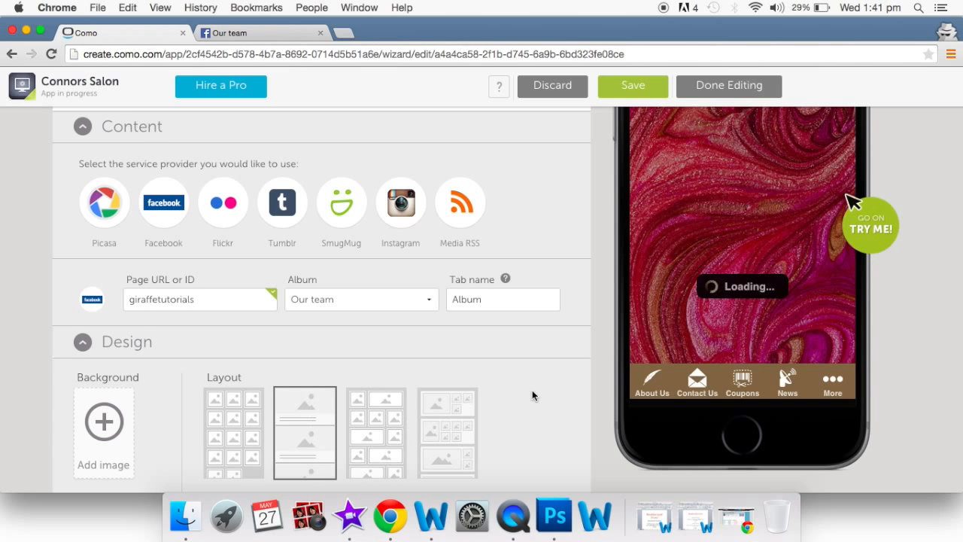
scroll(532, 395, up, 2)
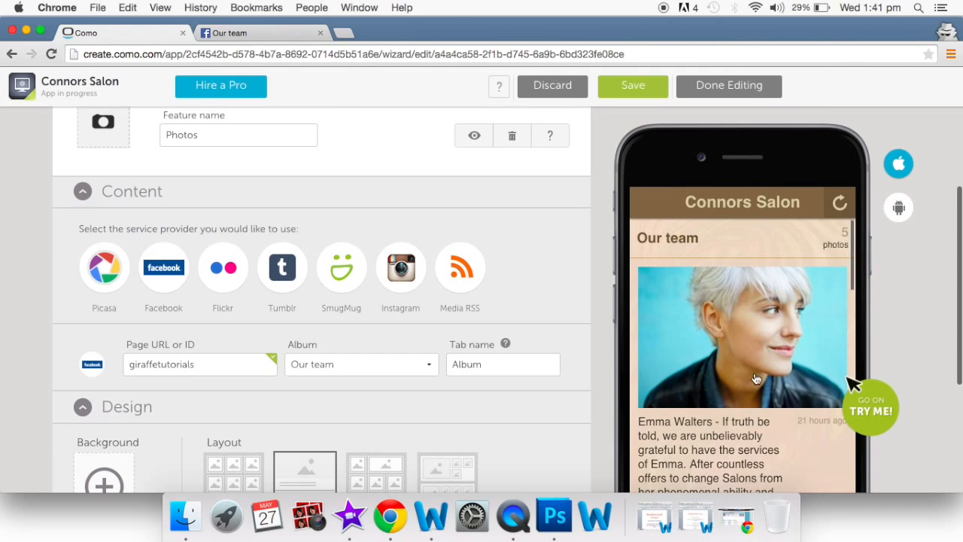
scroll(756, 393, down, 5)
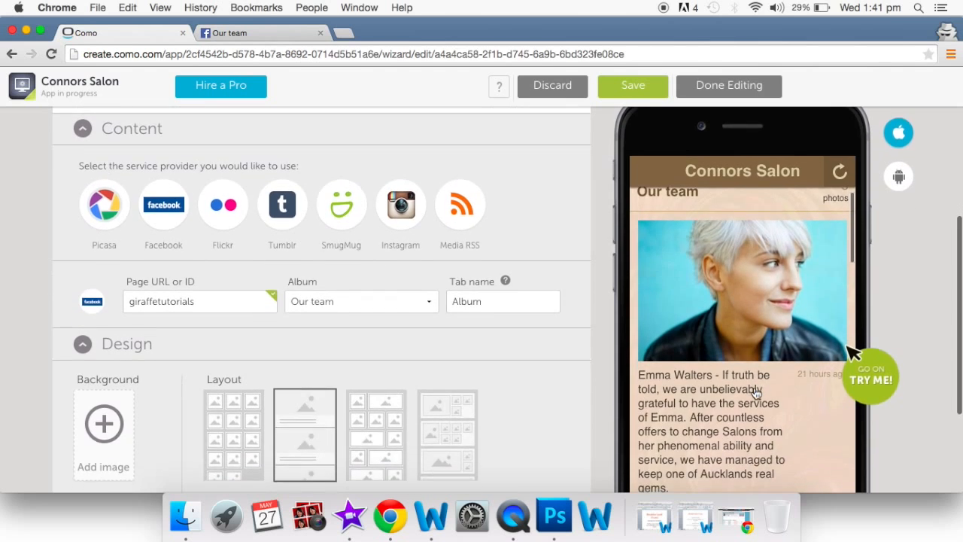
scroll(756, 393, down, 5)
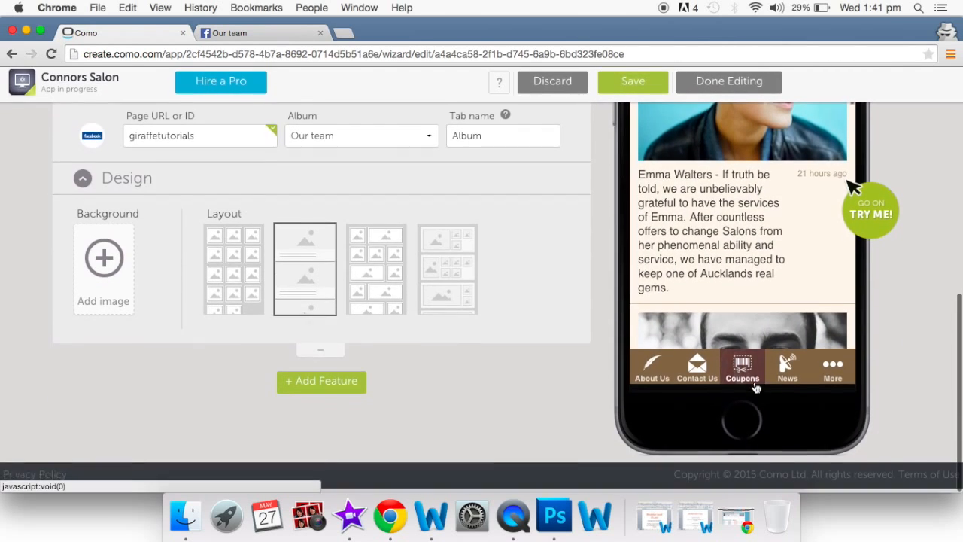
scroll(744, 251, down, 10)
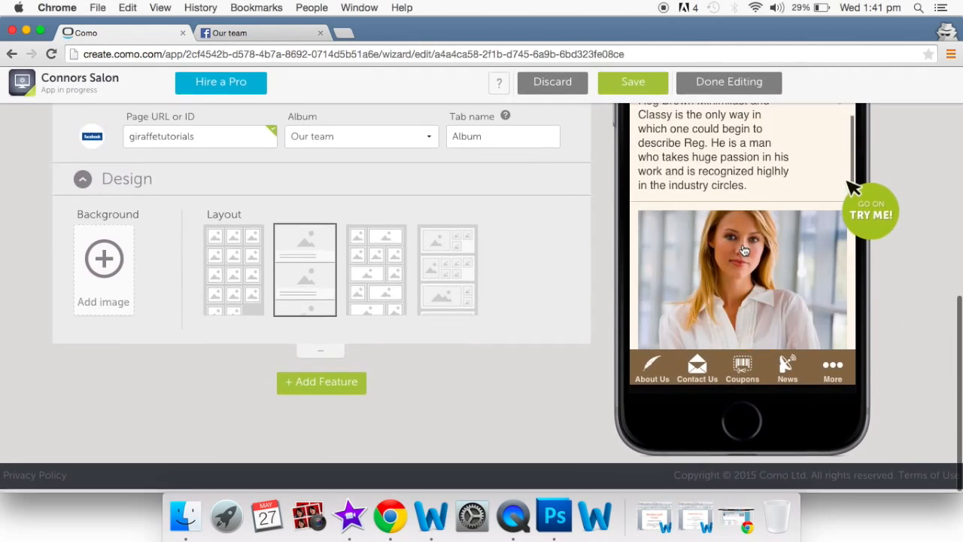
scroll(744, 250, down, 8)
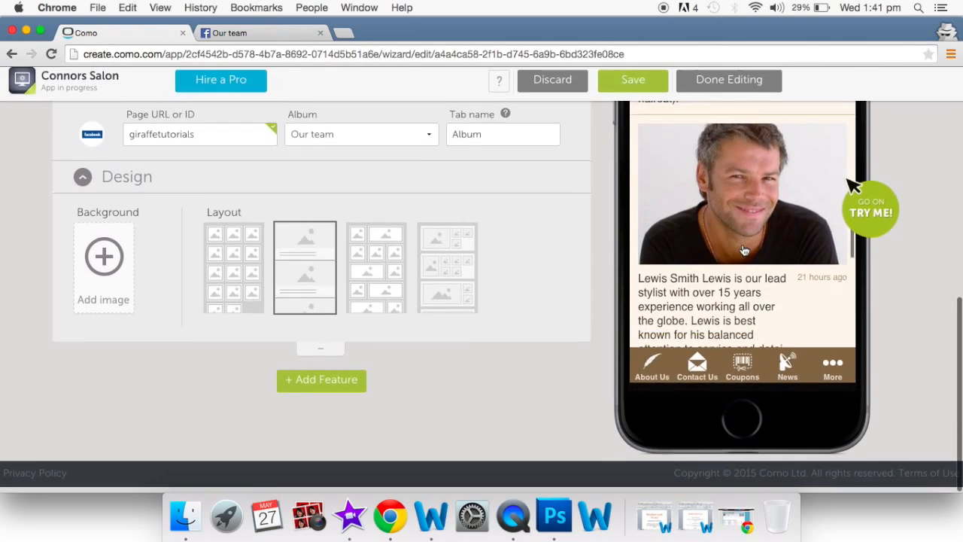
scroll(744, 251, down, 3)
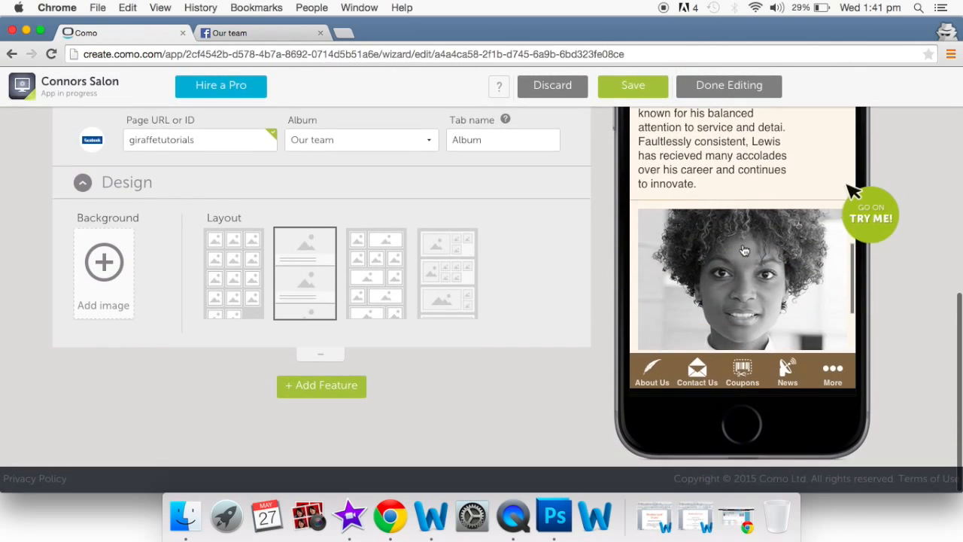
scroll(744, 250, up, 10)
scroll(744, 250, up, 5)
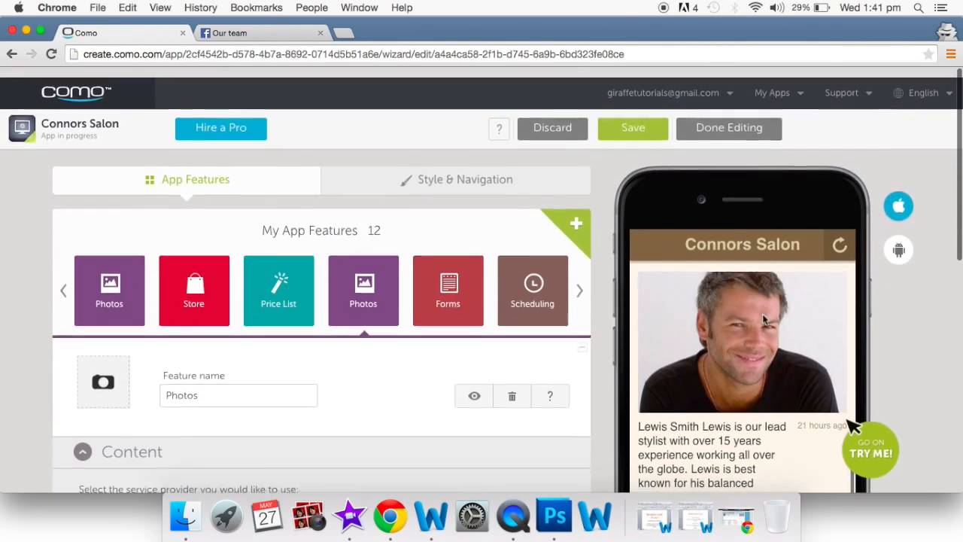
scroll(784, 368, up, 5)
scroll(784, 368, up, 5)
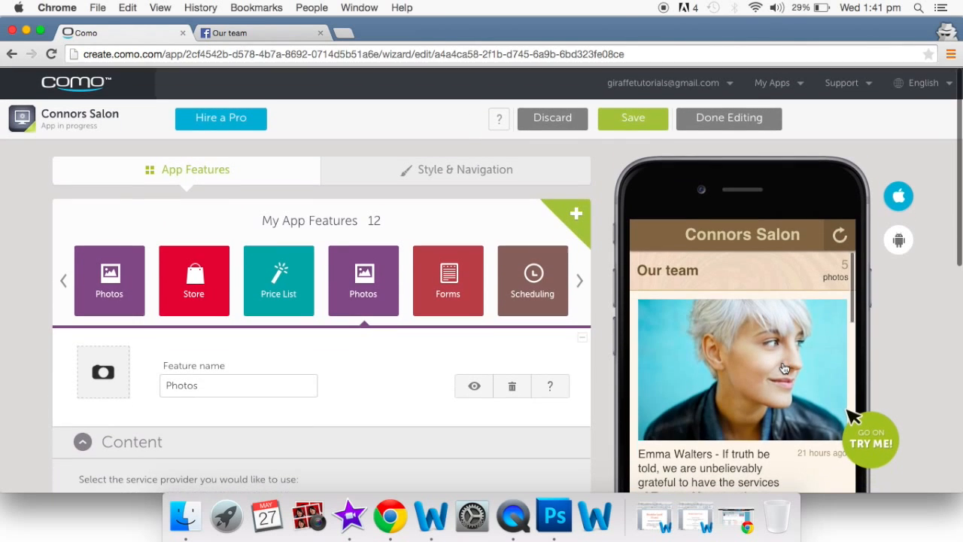
- Rename the Photos feature to 'Meet the team' and give it a person icon
double_click(214, 386)
key(BackSpace)
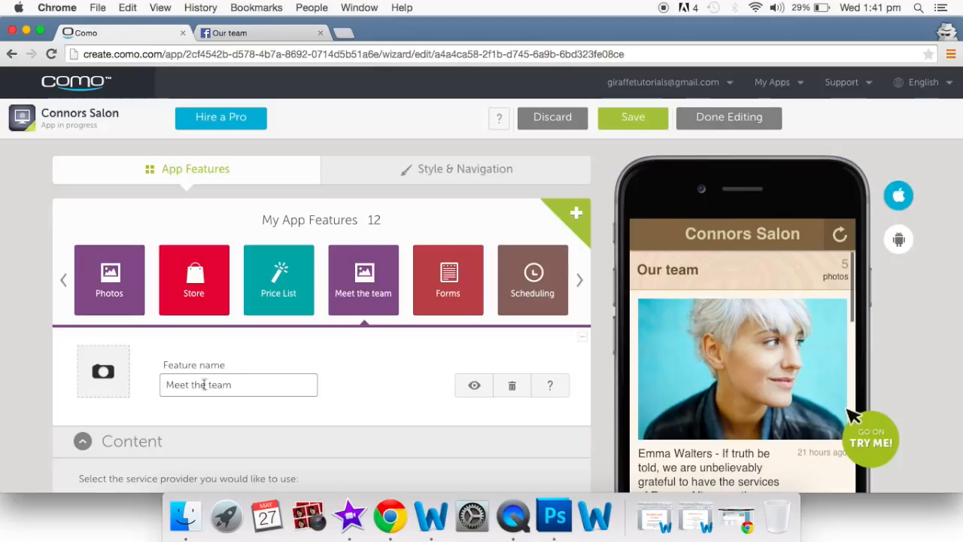
click(110, 372)
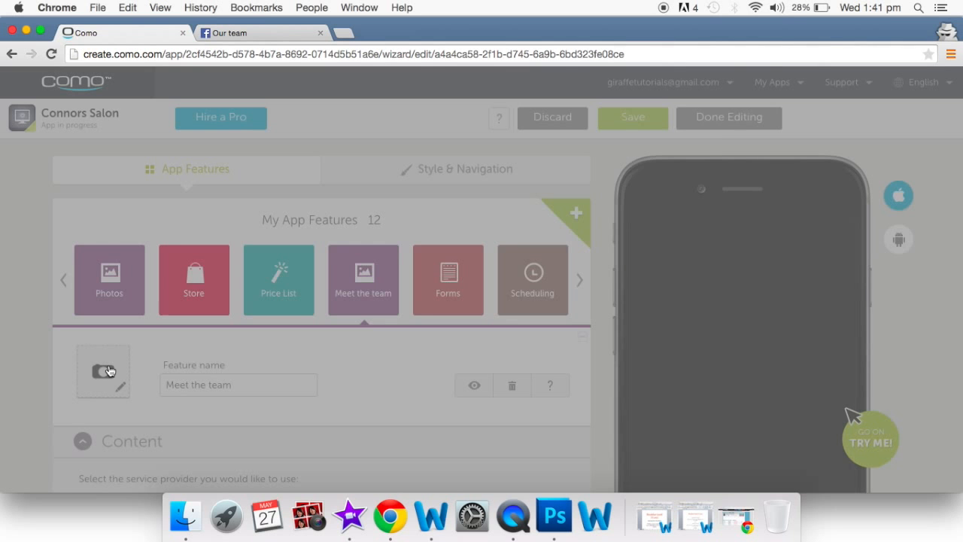
scroll(478, 270, down, 3)
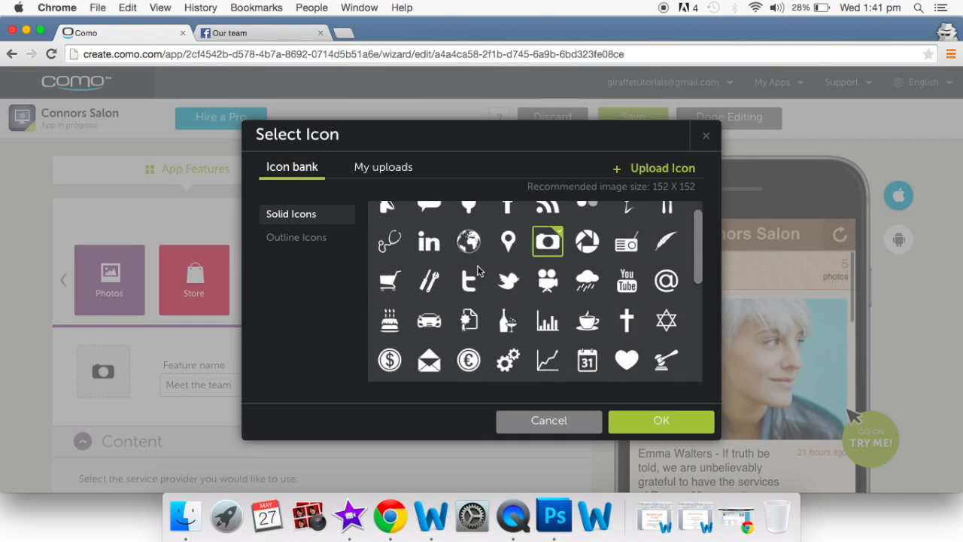
scroll(477, 269, down, 3)
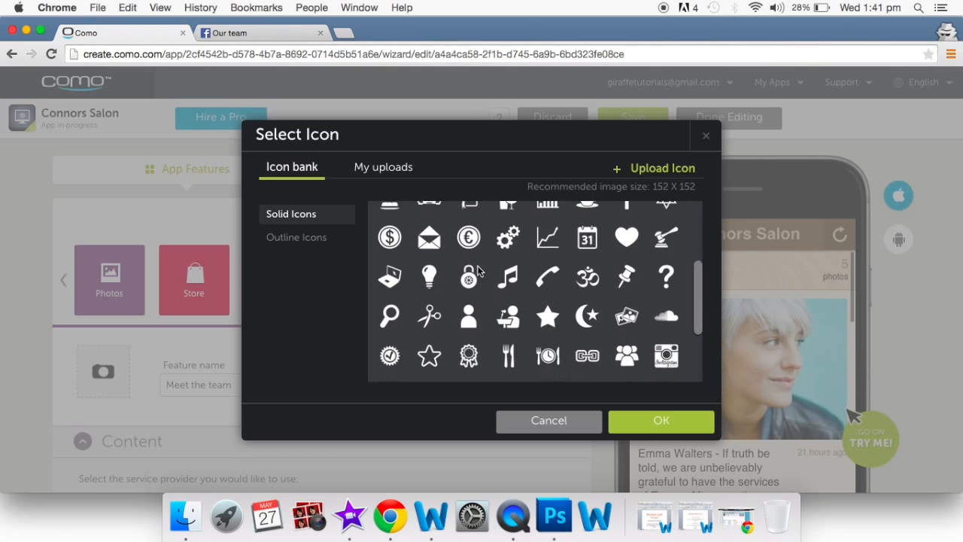
click(468, 269)
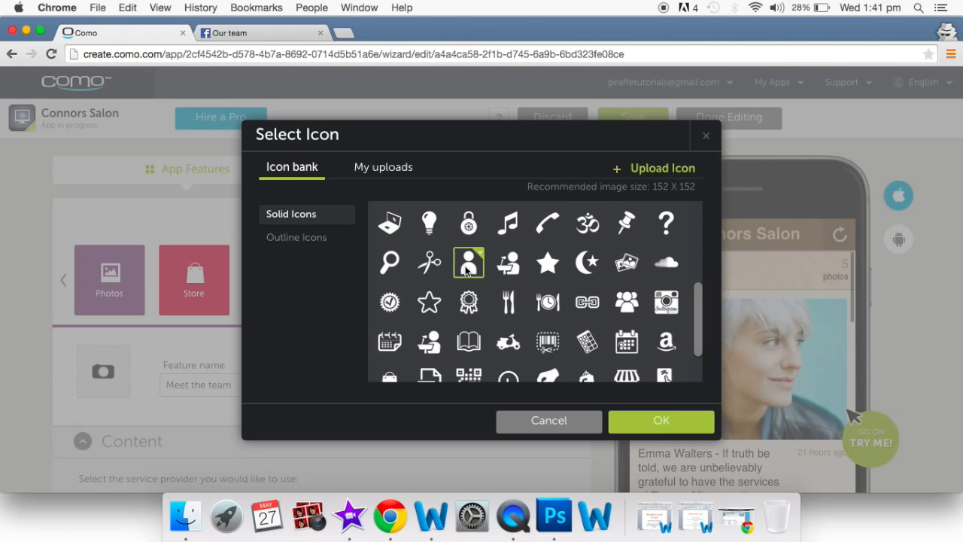
click(653, 421)
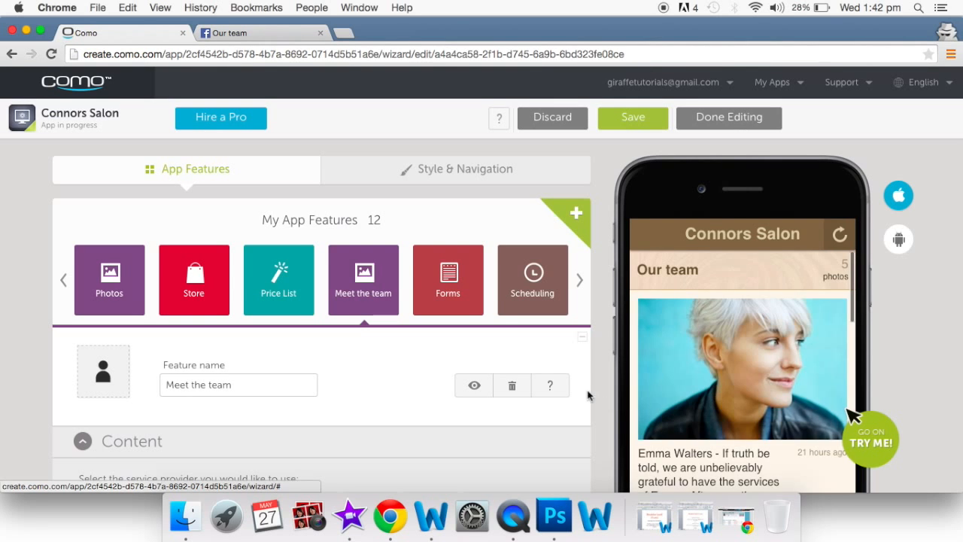
click(446, 285)
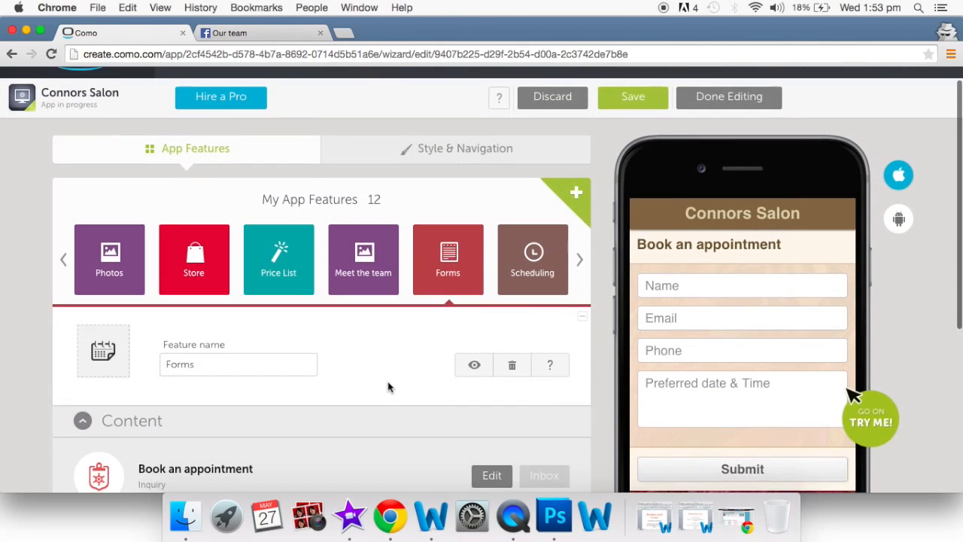
scroll(388, 387, down, 2)
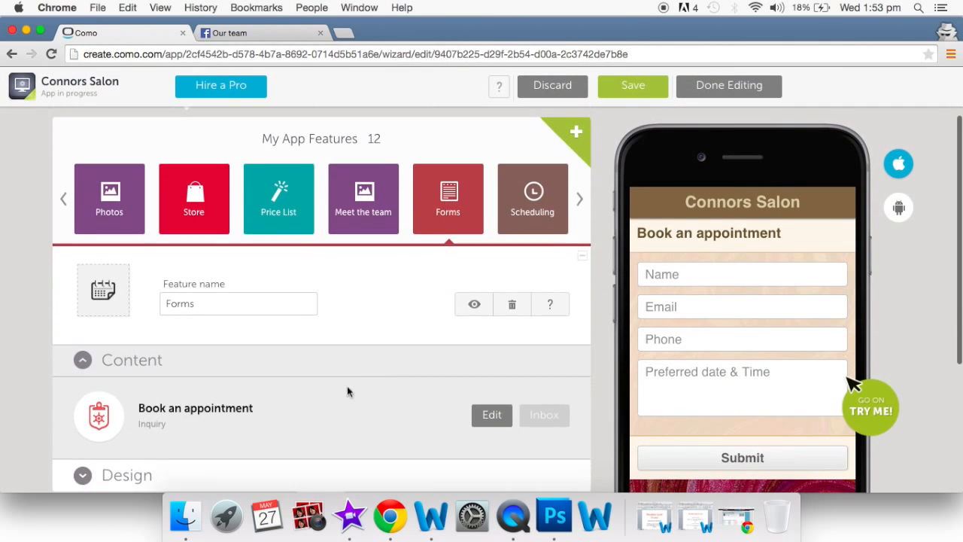
scroll(270, 415, up, 2)
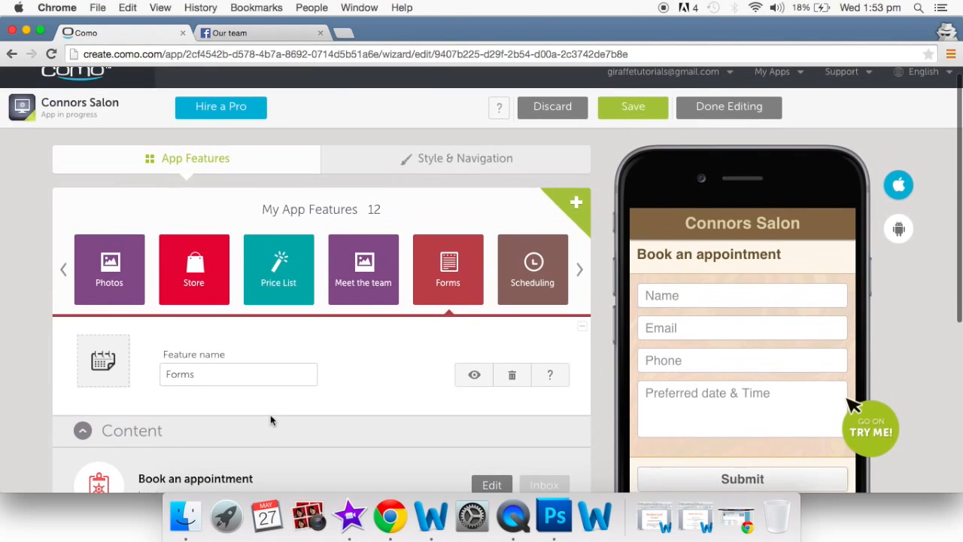
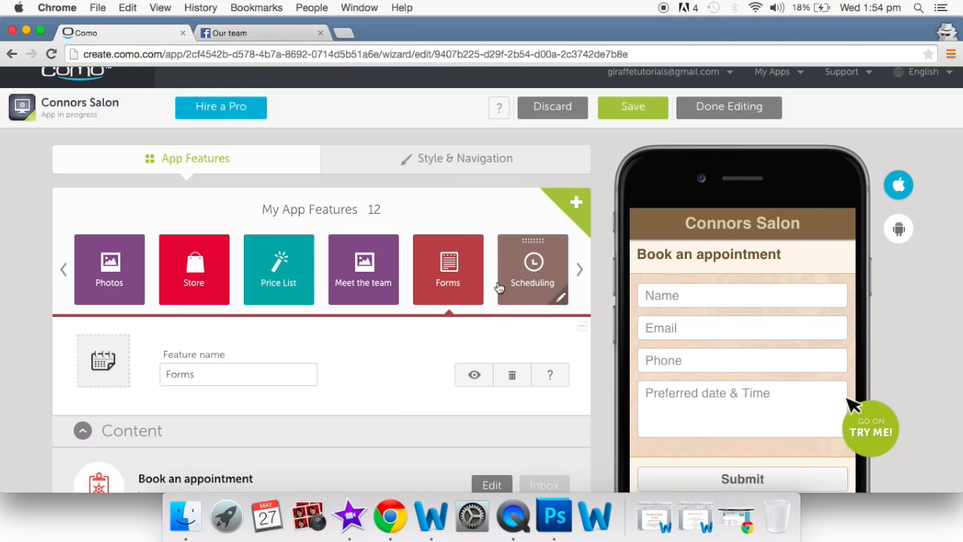
- Edit the Book an appointment form and tick Mandatory for its Phone field
scroll(423, 354, down, 3)
scroll(422, 353, down, 3)
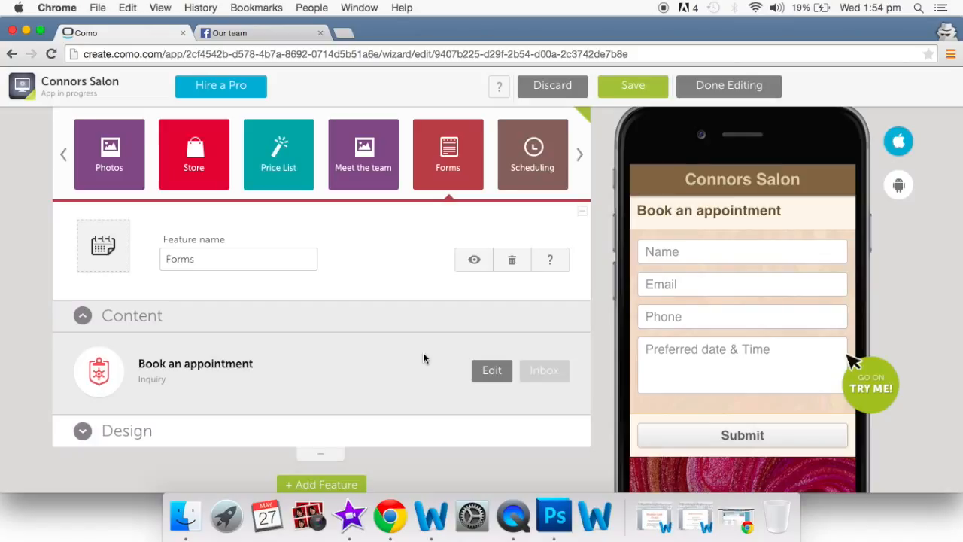
click(501, 376)
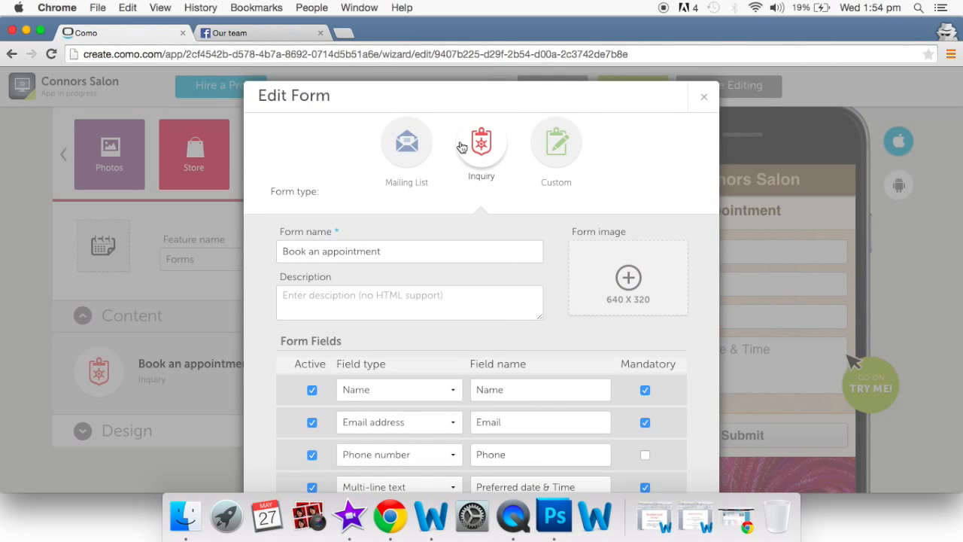
scroll(470, 262, down, 2)
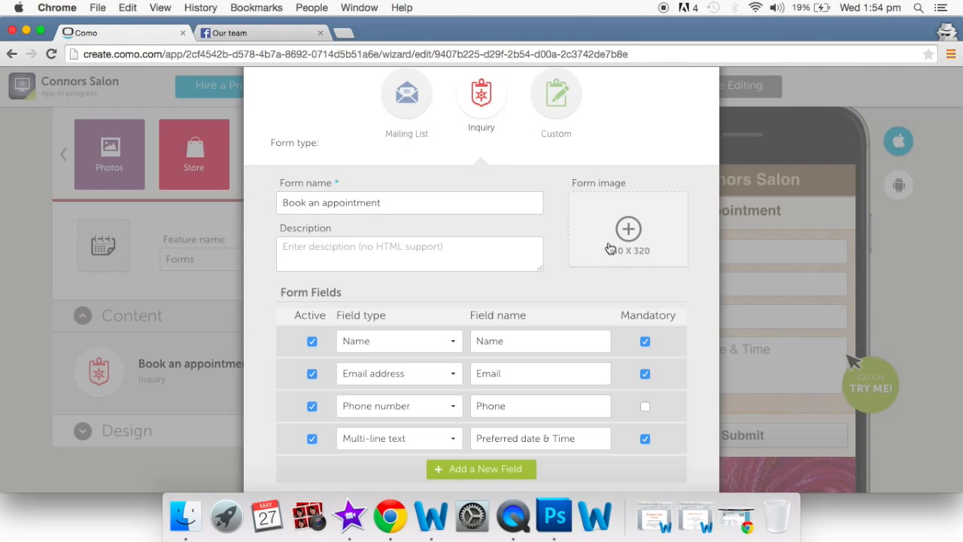
scroll(609, 248, down, 3)
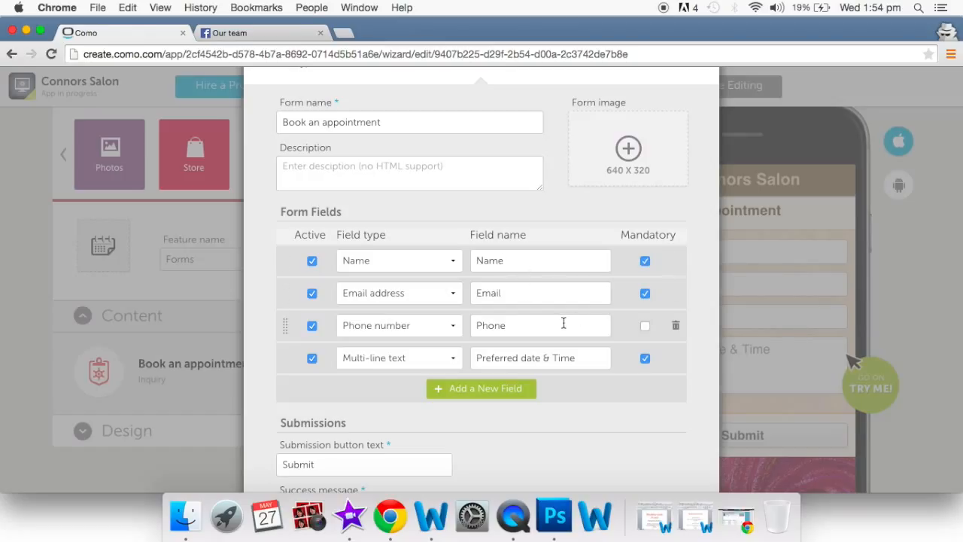
click(646, 329)
- Add a test field, delete it again, and update the form
click(497, 391)
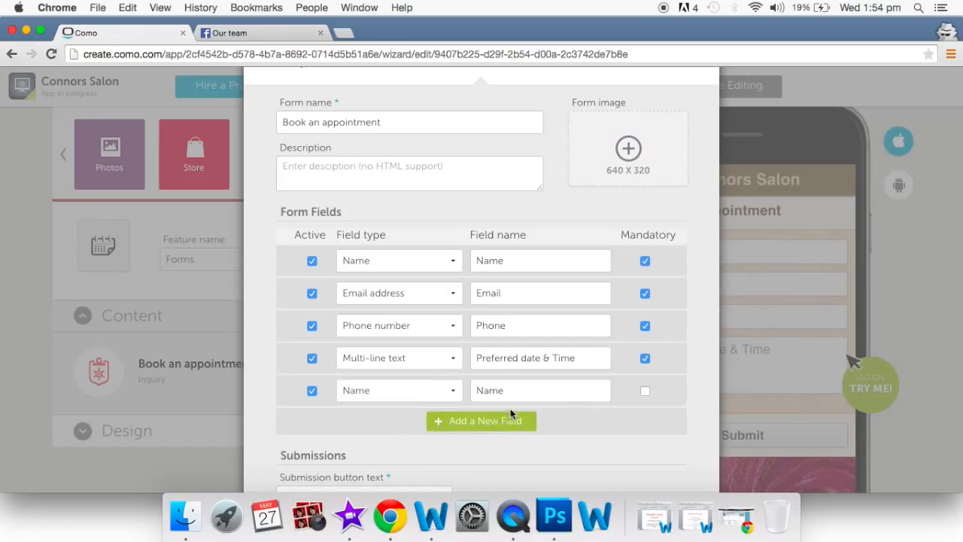
click(675, 391)
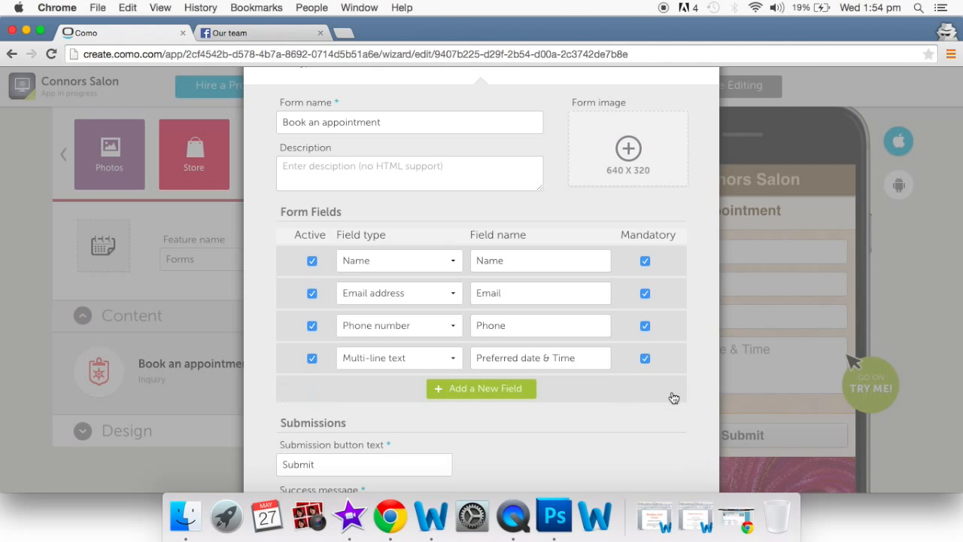
scroll(673, 397, down, 5)
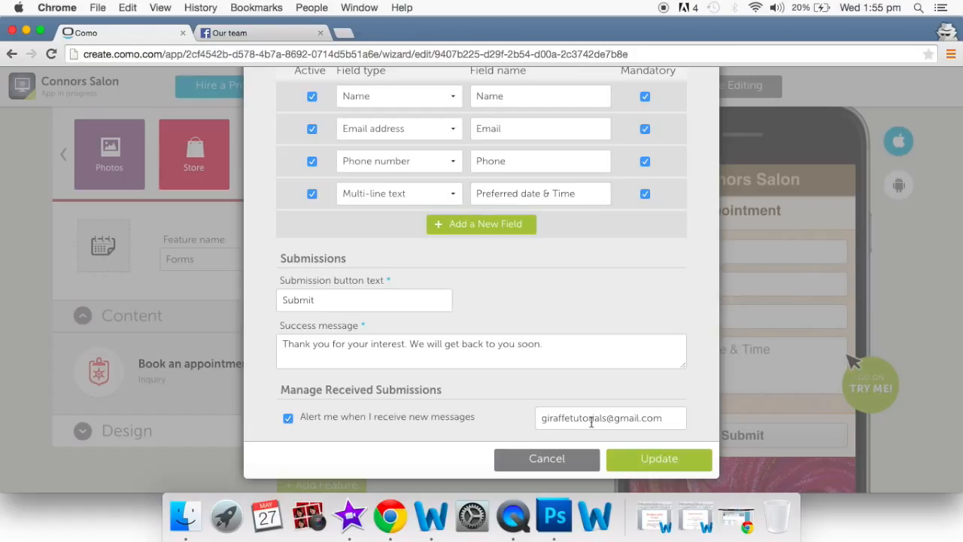
click(659, 460)
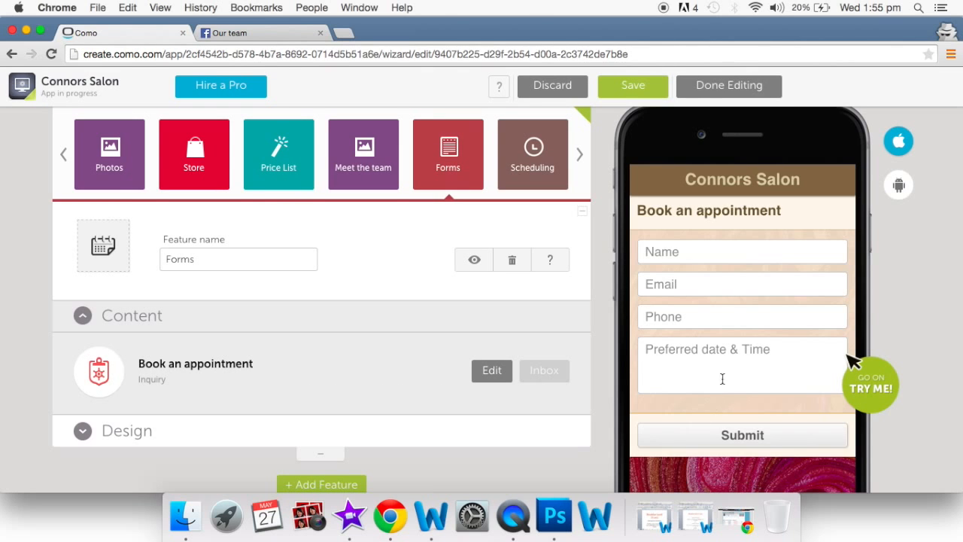
- Open the Scheduling feature and choose Other instead of Genbook, Schedulicity, Appointy or Booker
scroll(737, 293, up, 3)
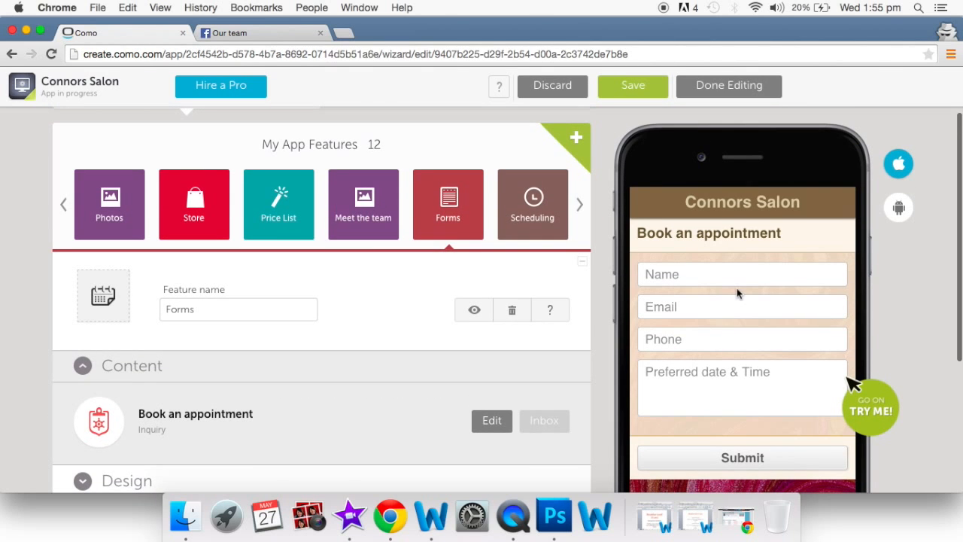
click(538, 218)
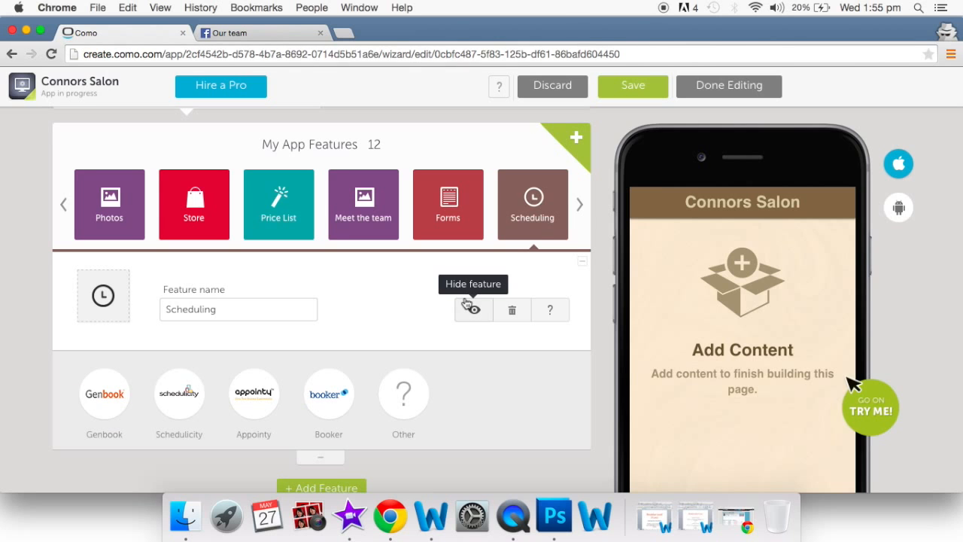
scroll(467, 303, down, 2)
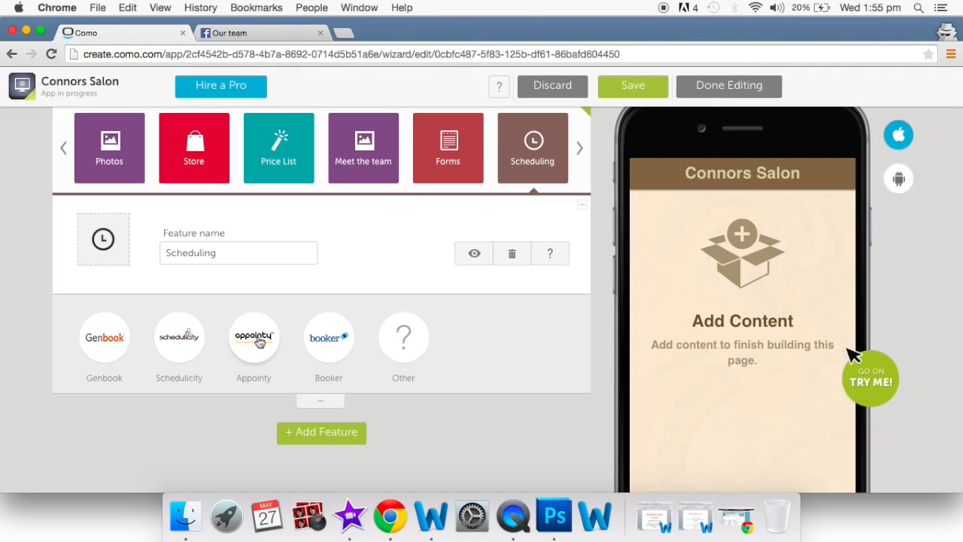
click(398, 340)
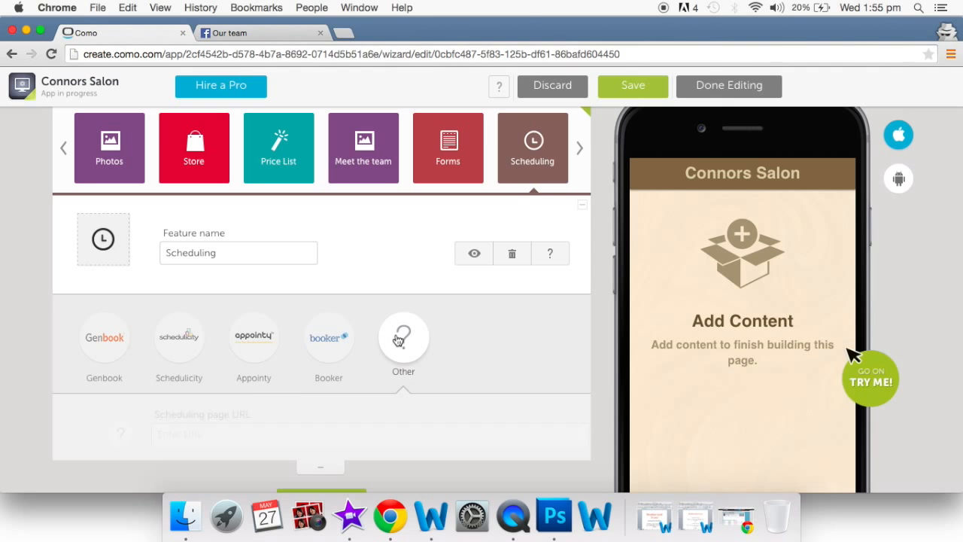
scroll(392, 401, down, 2)
scroll(392, 401, down, 1)
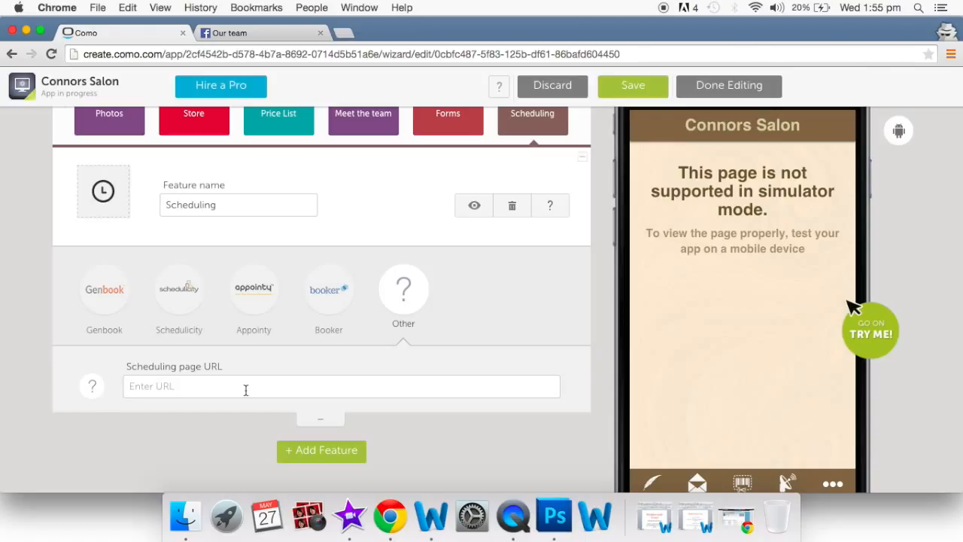
scroll(245, 390, up, 4)
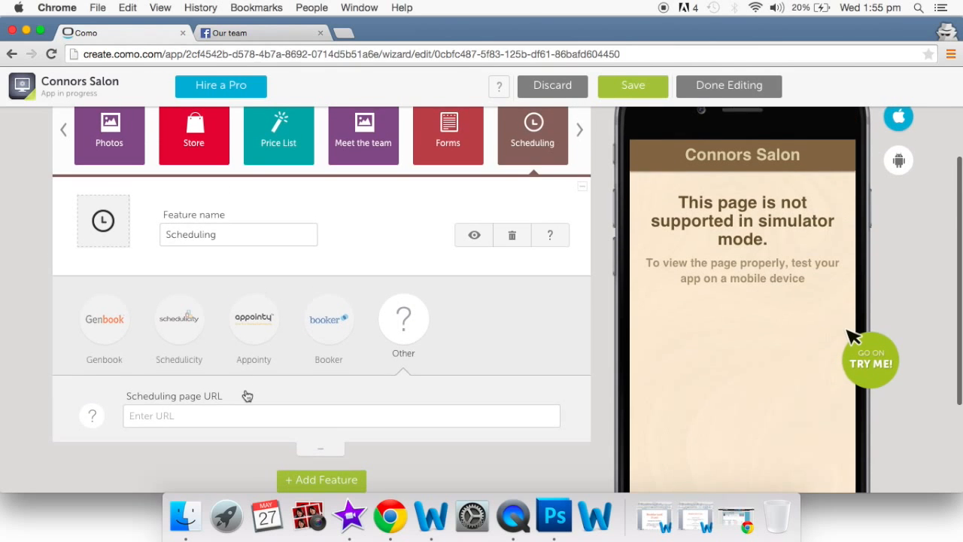
scroll(483, 366, up, 2)
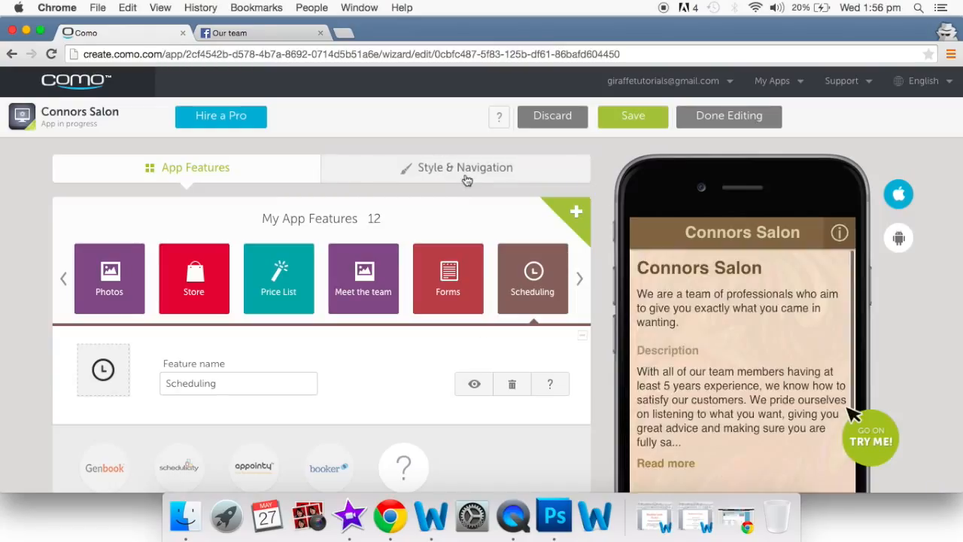
- In Style & Navigation, choose the fourth layout, an icon grid showing all 12 features
click(465, 172)
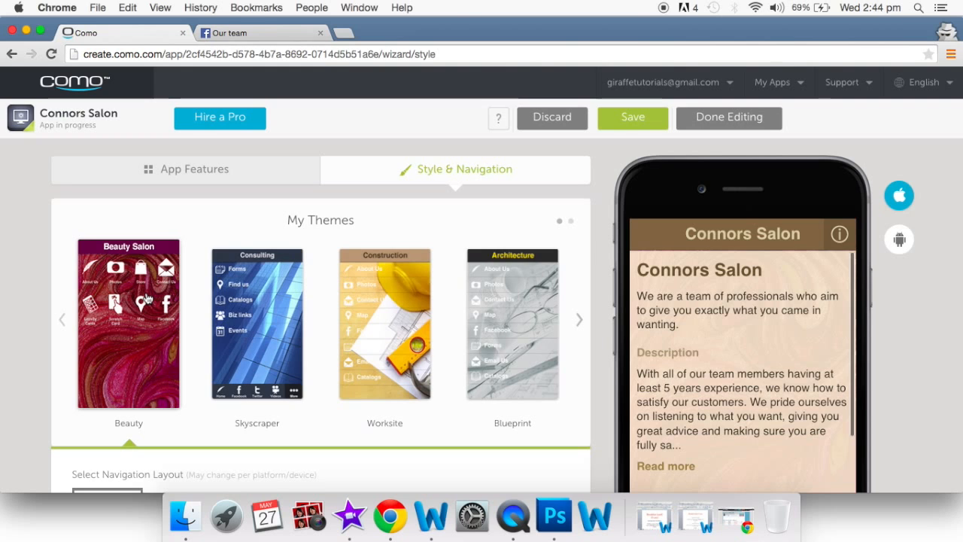
scroll(149, 300, down, 1)
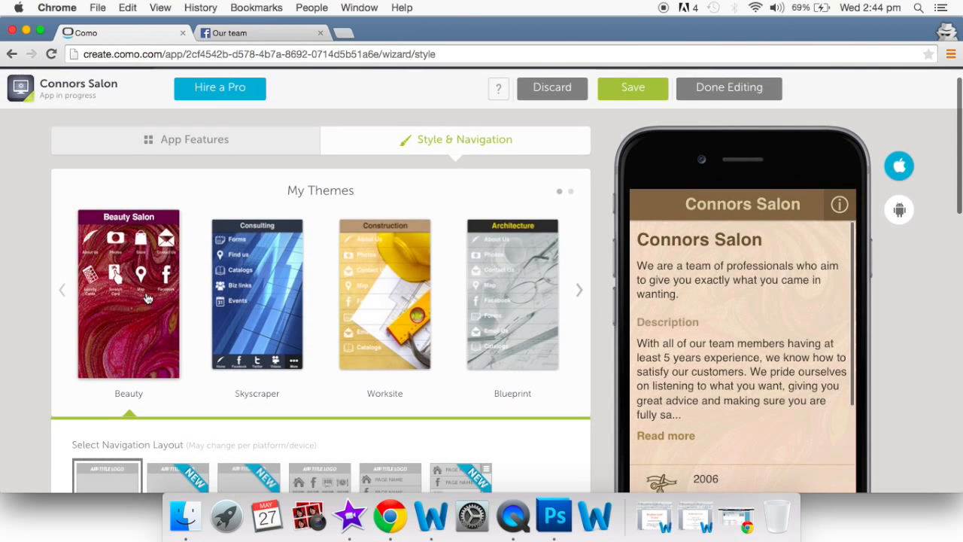
scroll(148, 300, down, 2)
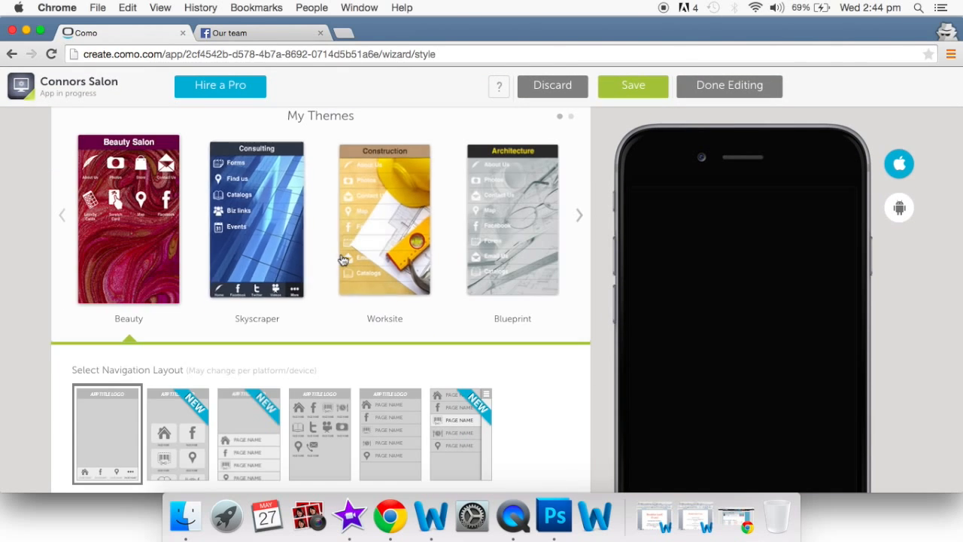
scroll(342, 259, up, 1)
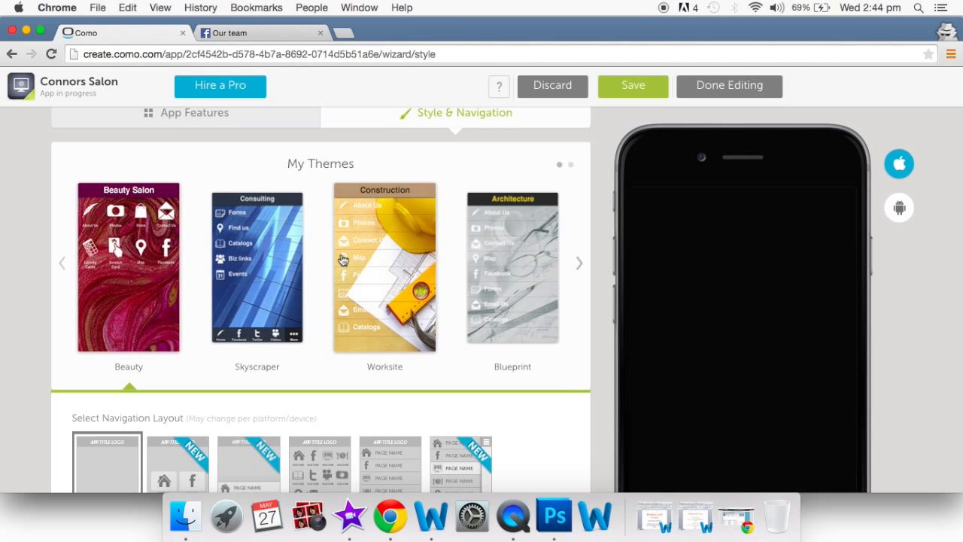
scroll(342, 259, down, 1)
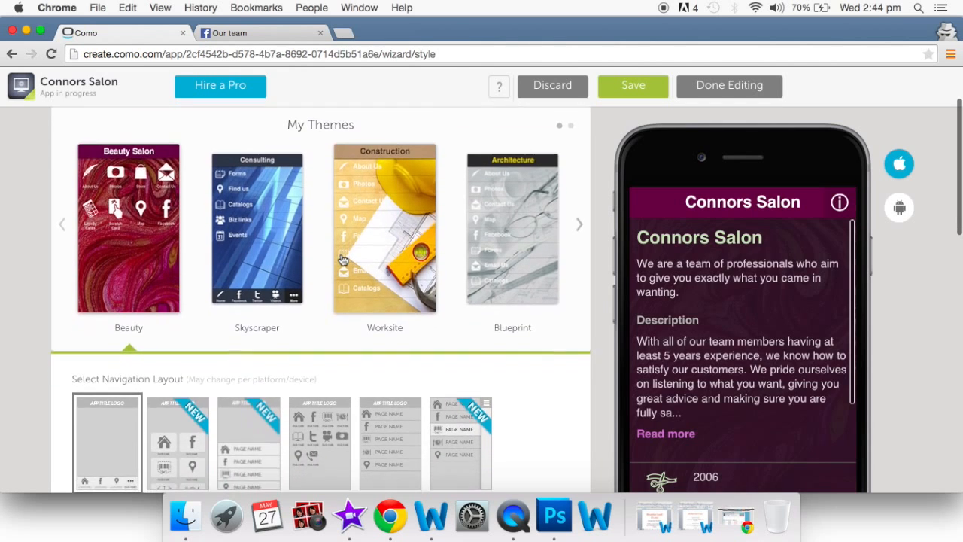
scroll(342, 260, down, 3)
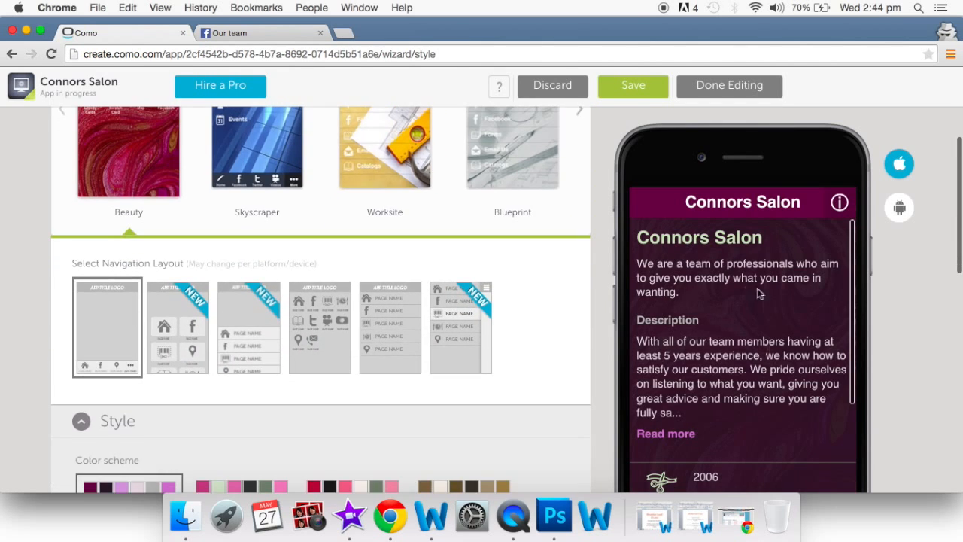
scroll(720, 333, down, 2)
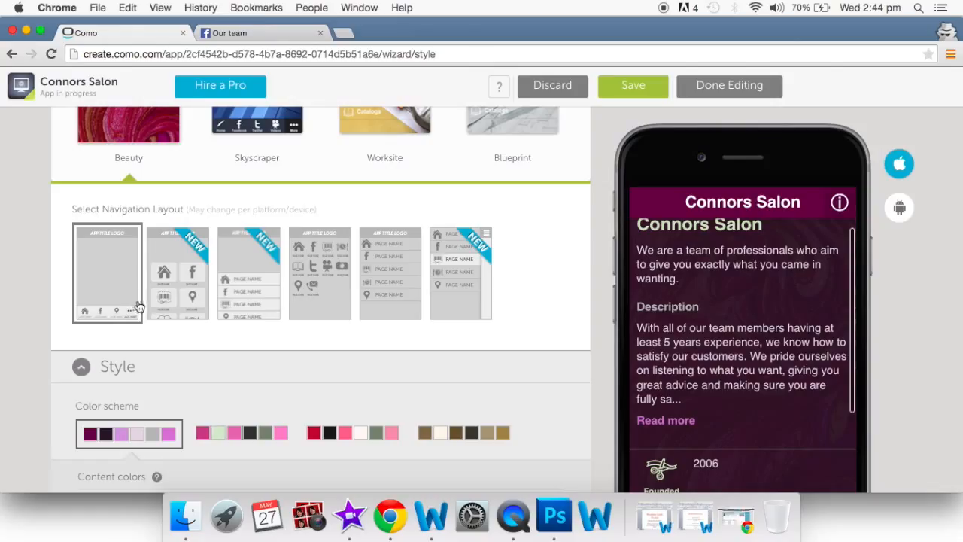
click(315, 278)
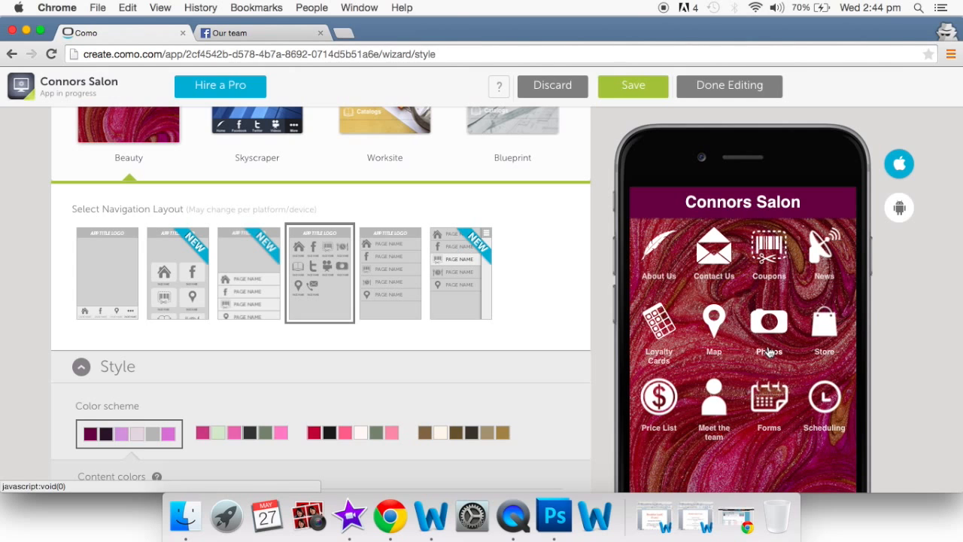
- Scroll to Content colors and preview the About Us page in the phone simulator
scroll(769, 351, down, 1)
scroll(769, 351, down, 5)
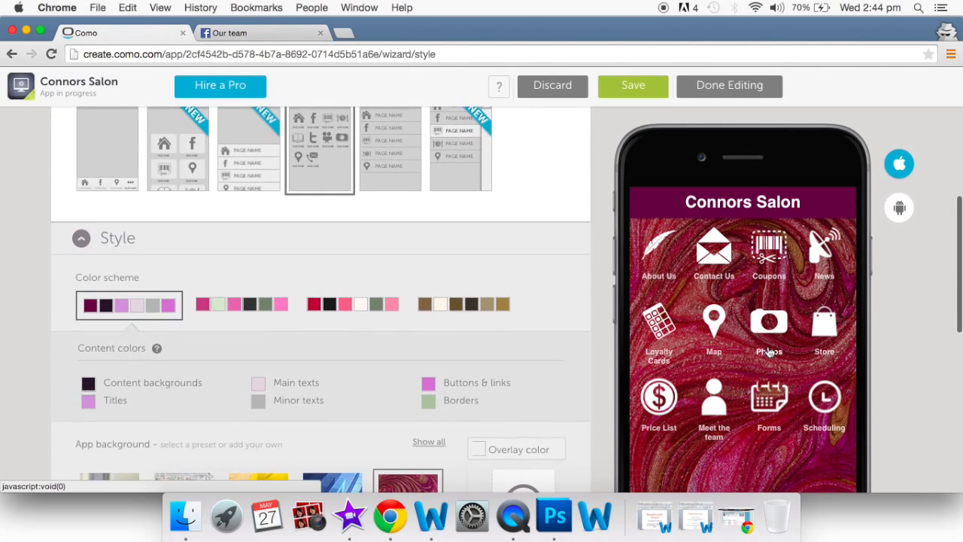
scroll(422, 344, down, 2)
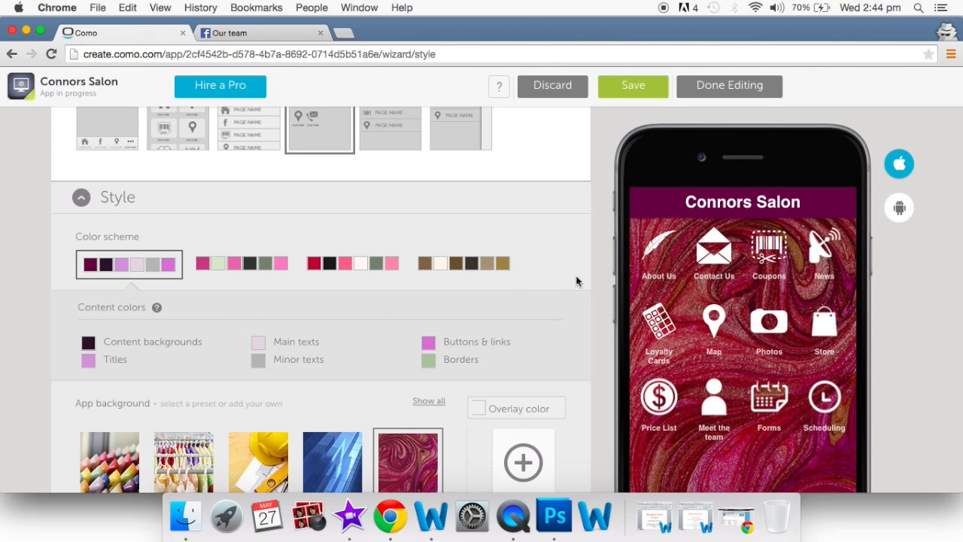
click(653, 259)
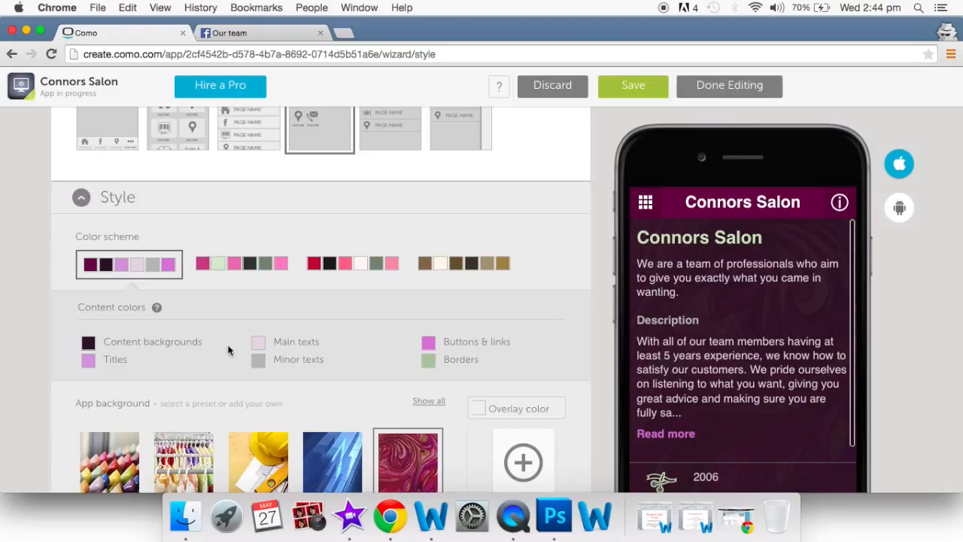
- Make the content background white and the titles colour a dark plum
click(88, 344)
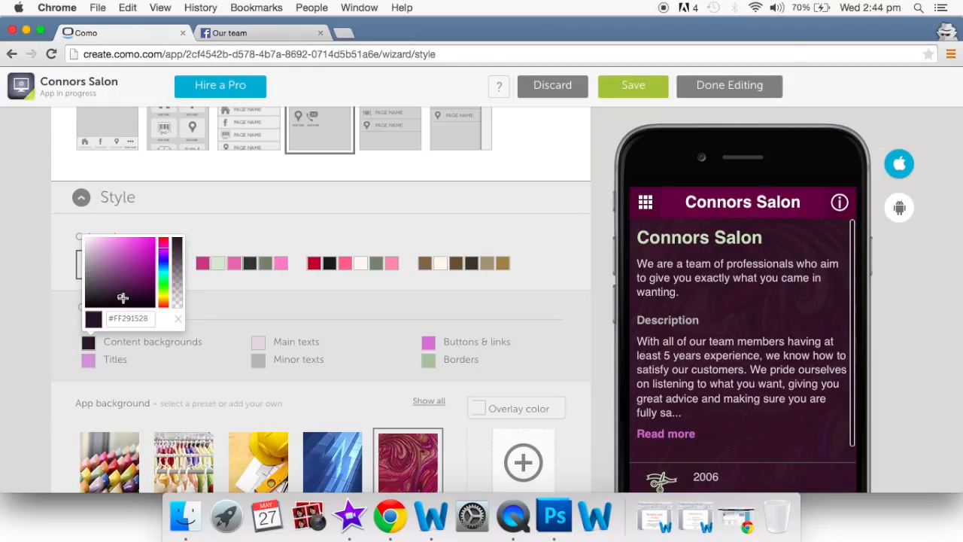
drag(122, 298, 86, 221)
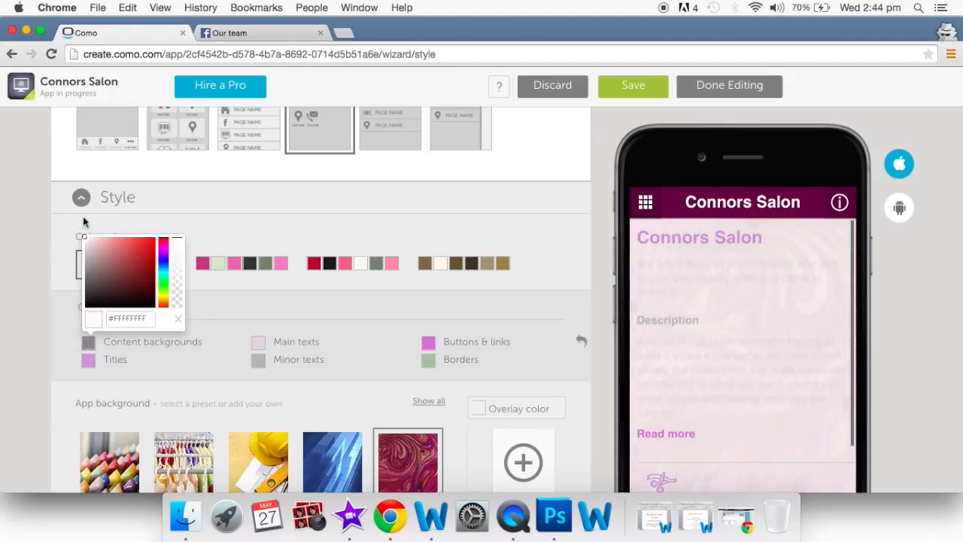
click(178, 322)
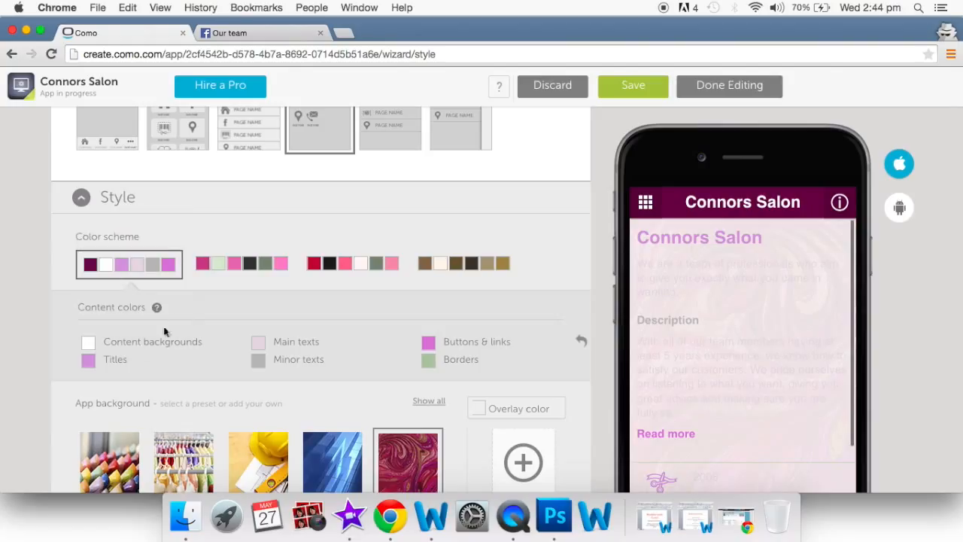
click(91, 361)
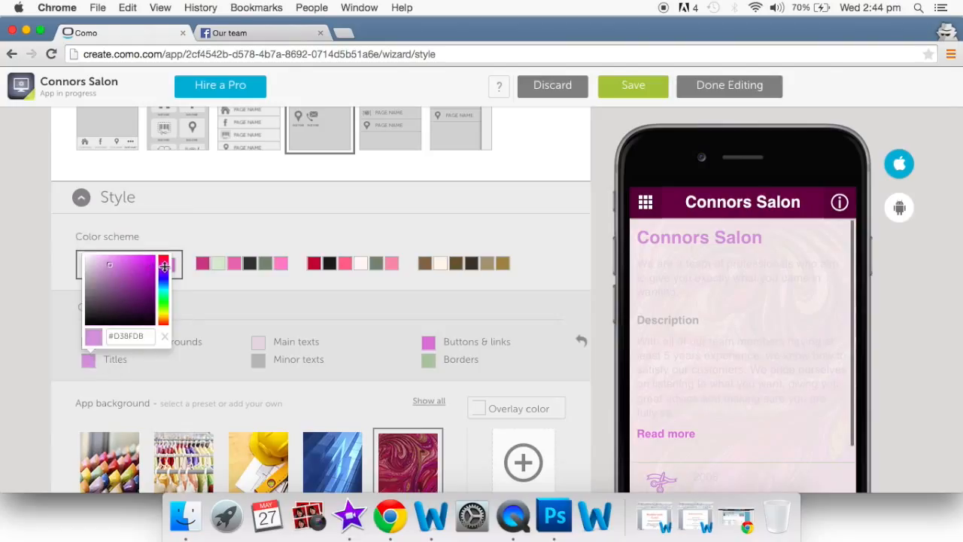
drag(164, 263, 164, 258)
click(106, 299)
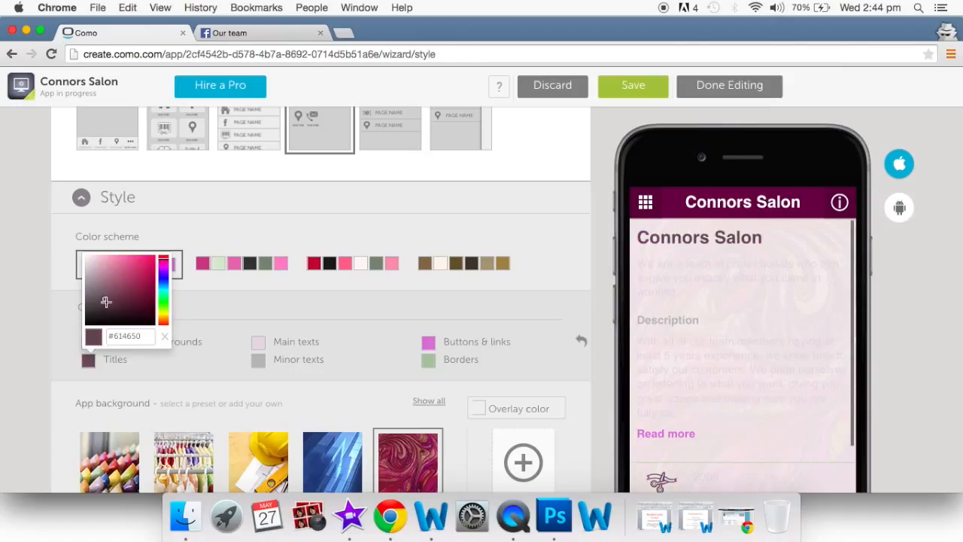
drag(108, 296, 110, 294)
click(166, 377)
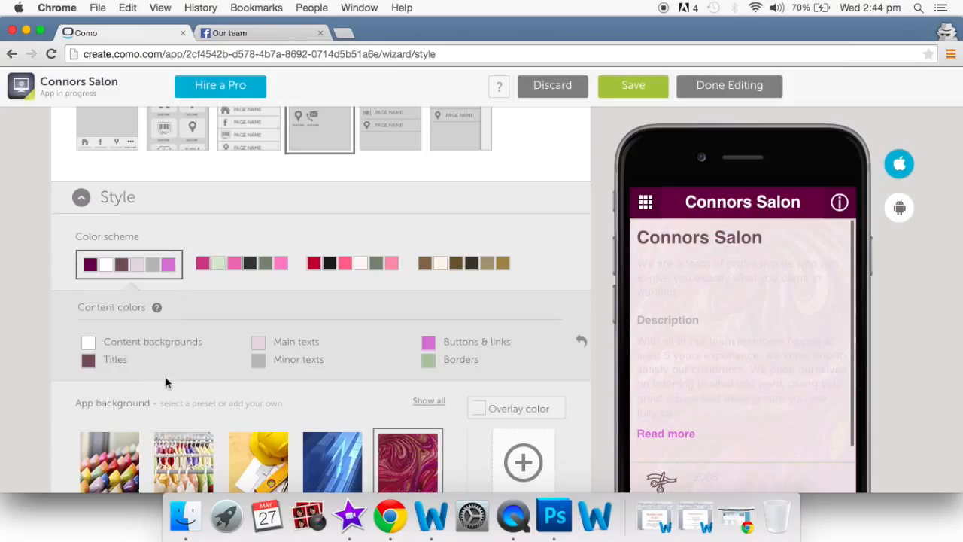
- Darken the main texts and minor texts colours
click(257, 343)
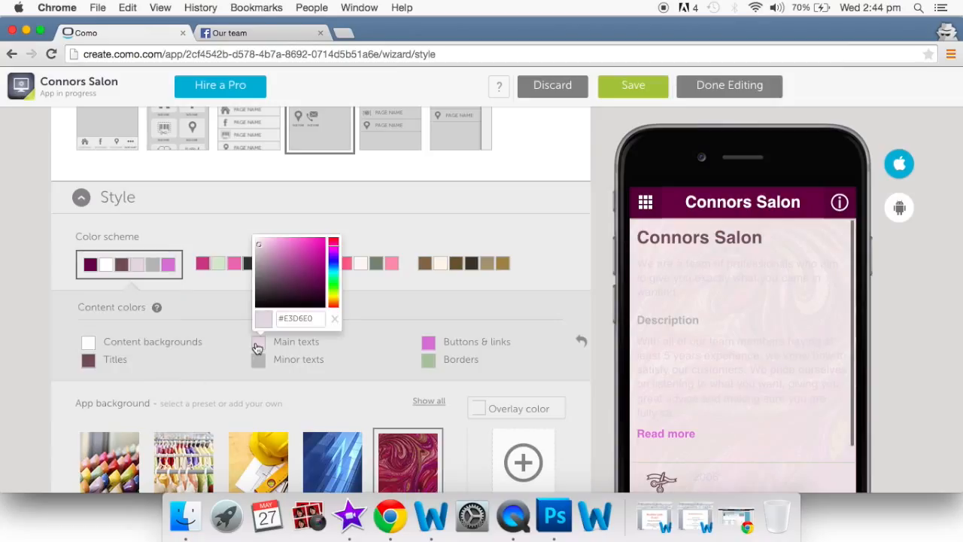
click(267, 277)
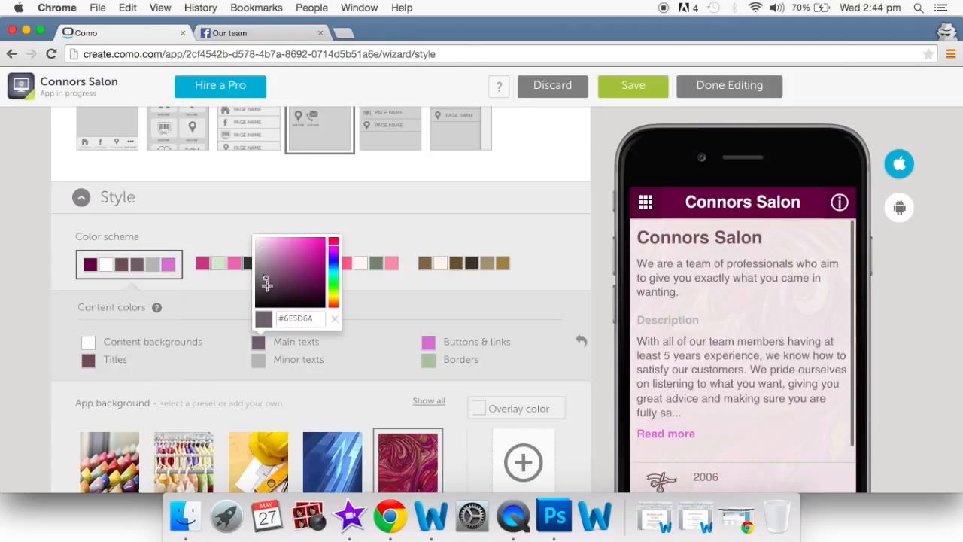
click(283, 371)
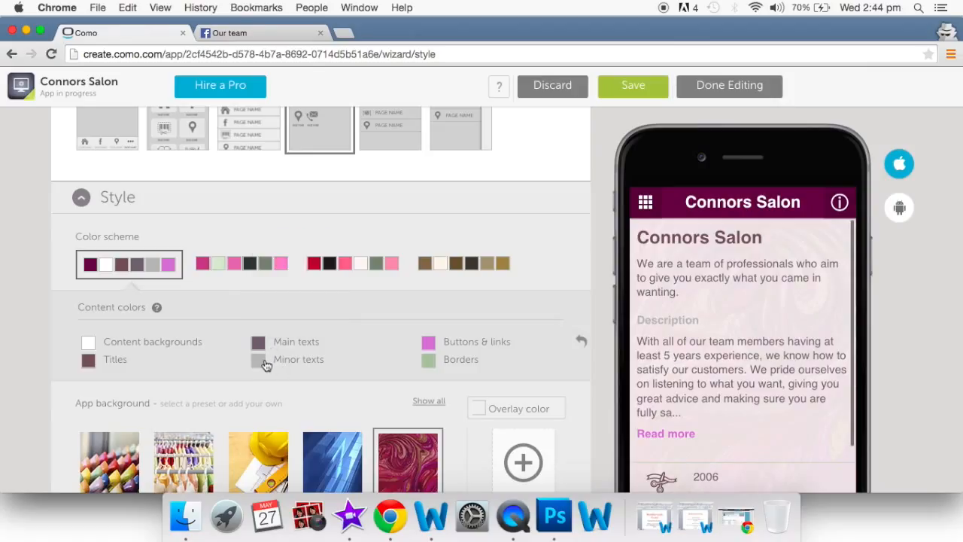
click(258, 359)
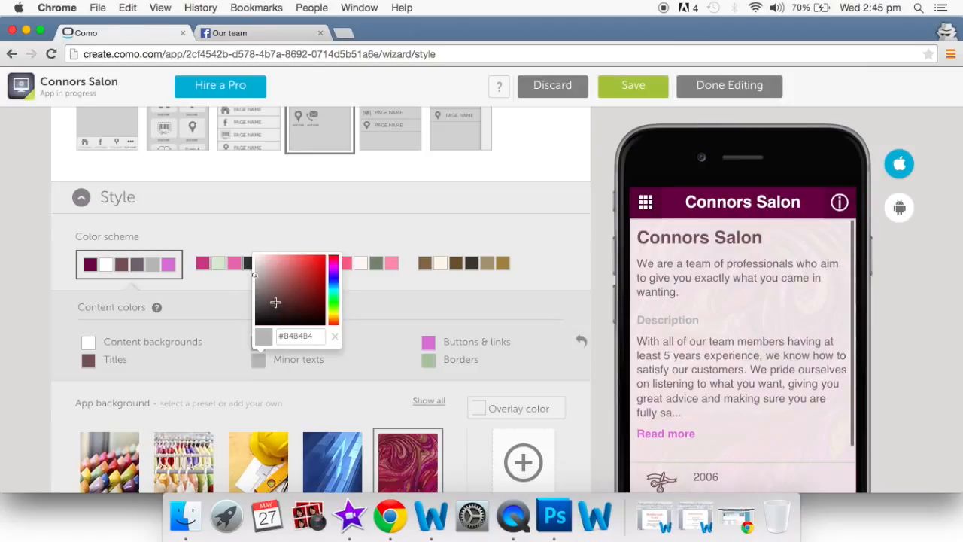
click(275, 302)
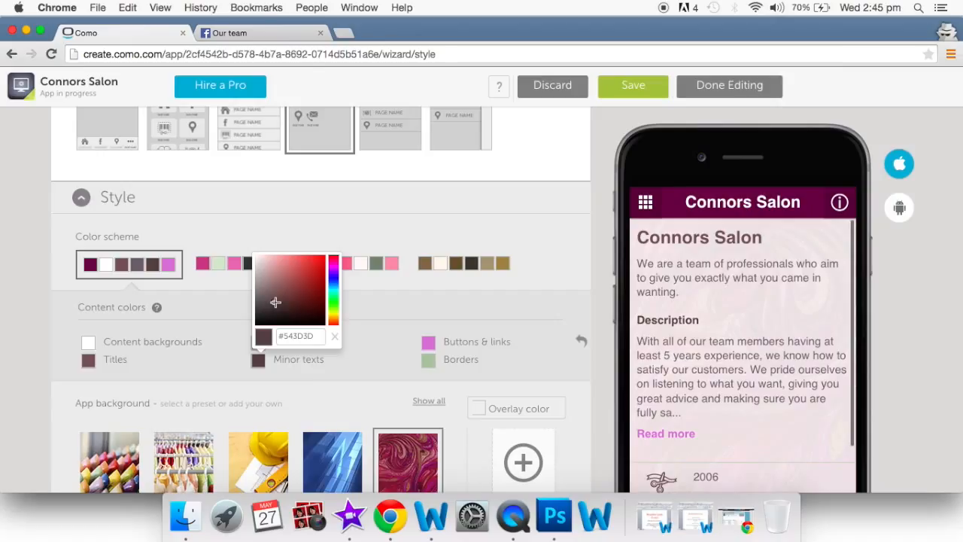
click(356, 392)
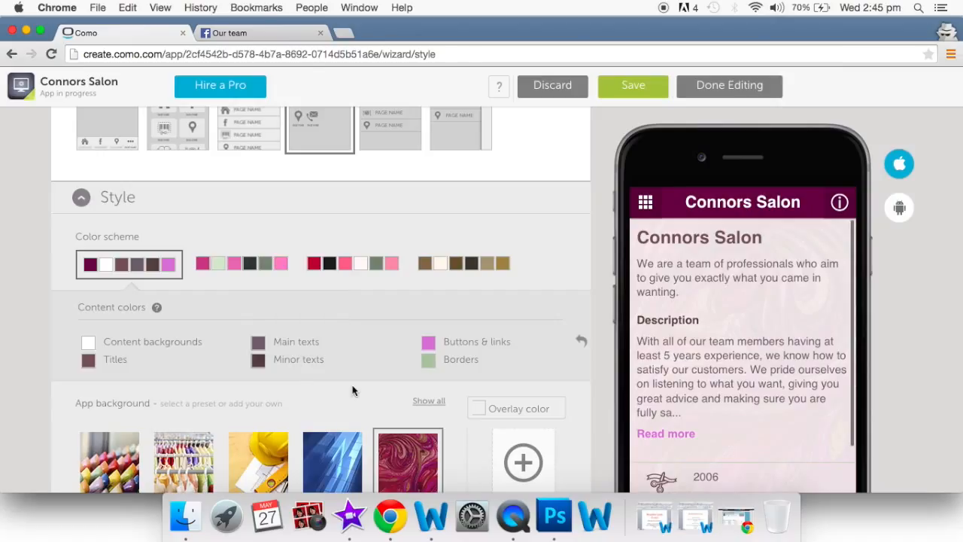
- Set buttons & links to a muted mauve, #886E92
click(428, 343)
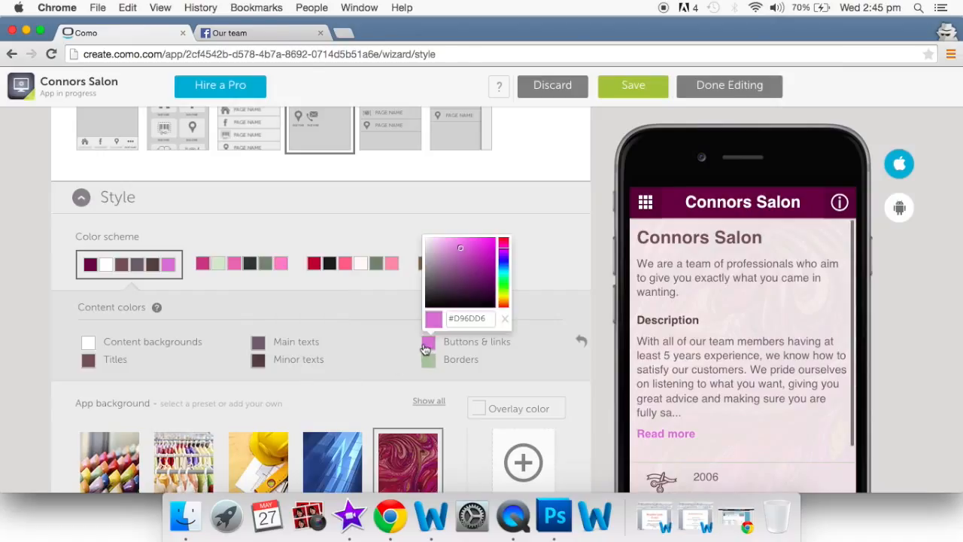
click(505, 239)
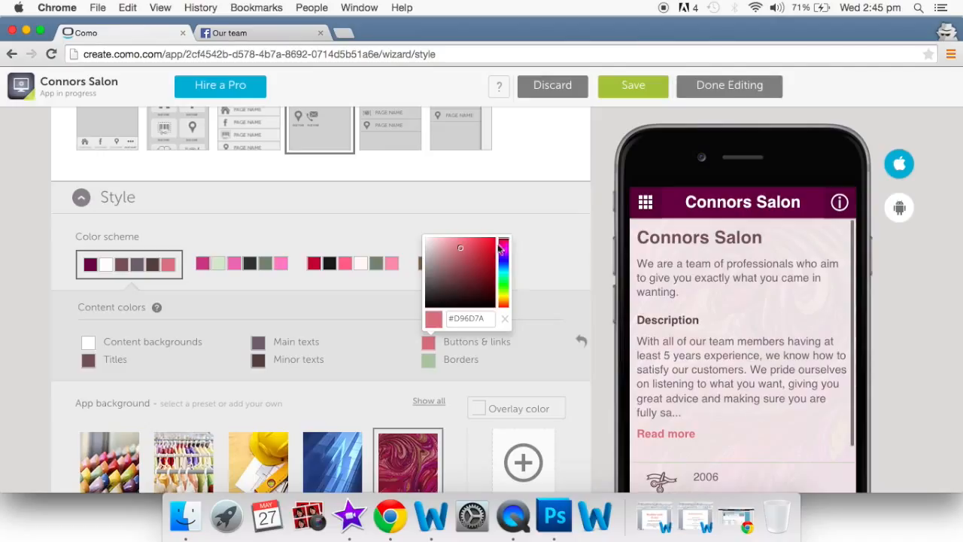
click(450, 279)
click(463, 267)
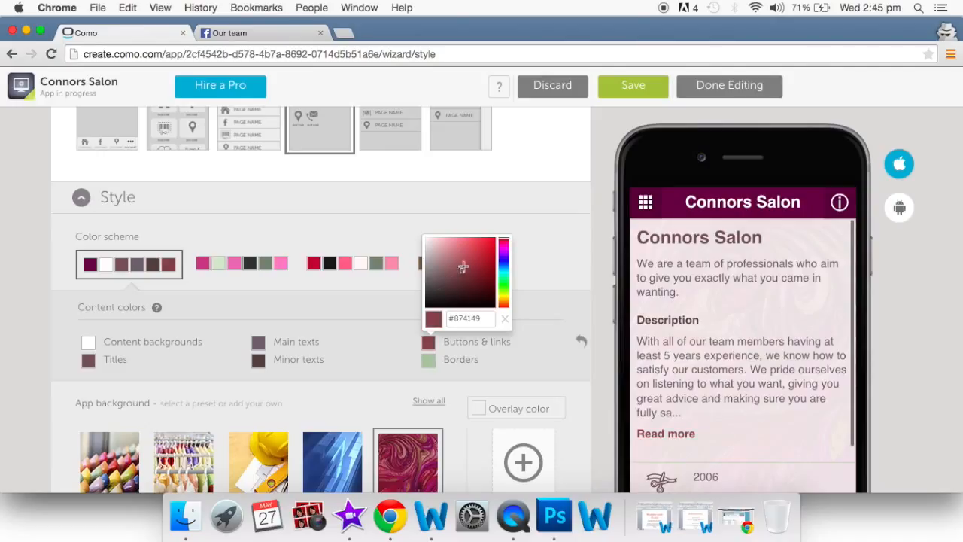
click(502, 244)
click(454, 257)
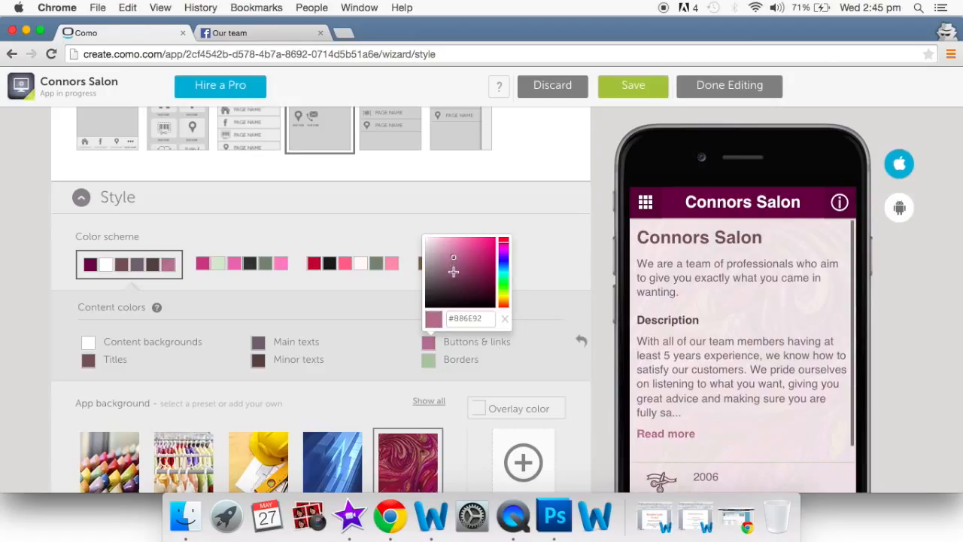
- Set the borders colour to white
click(430, 361)
drag(439, 271, 392, 215)
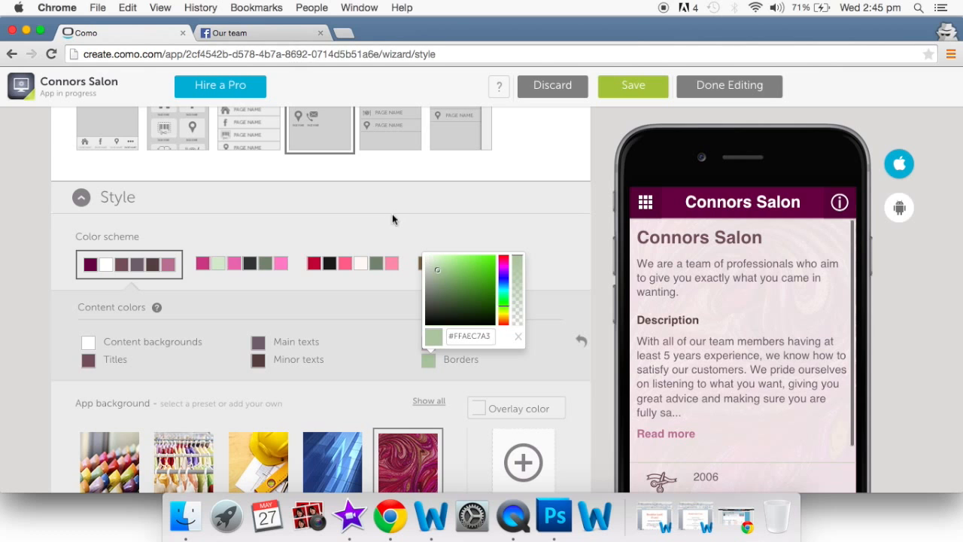
click(544, 376)
scroll(543, 375, down, 2)
- Preview the home icon grid and pick the grey wood tile from all App background presets
scroll(544, 375, down, 6)
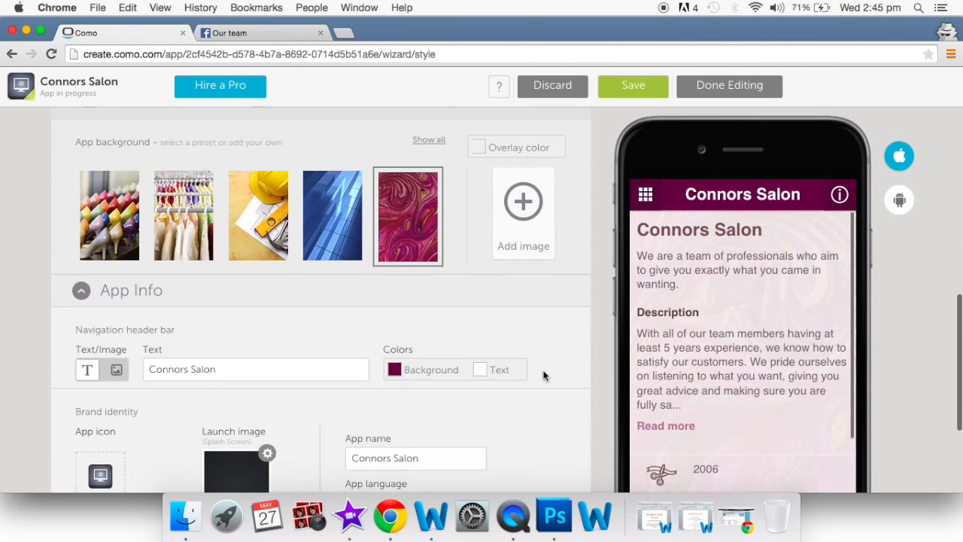
scroll(548, 367, up, 2)
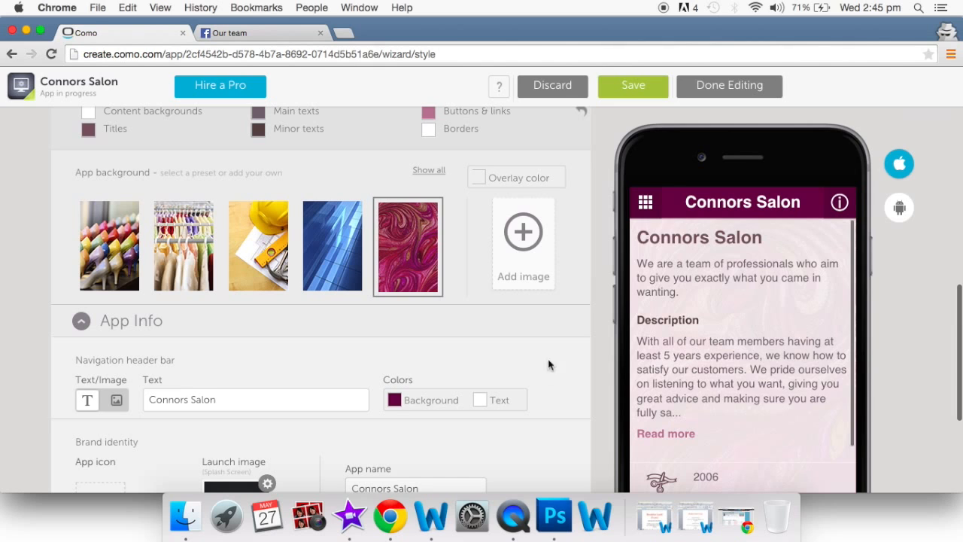
click(647, 205)
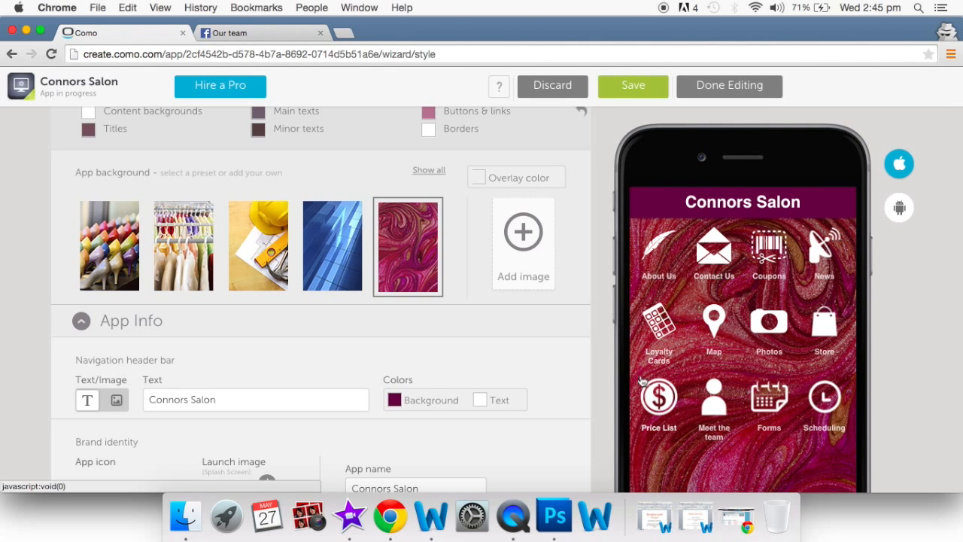
scroll(525, 333, up, 2)
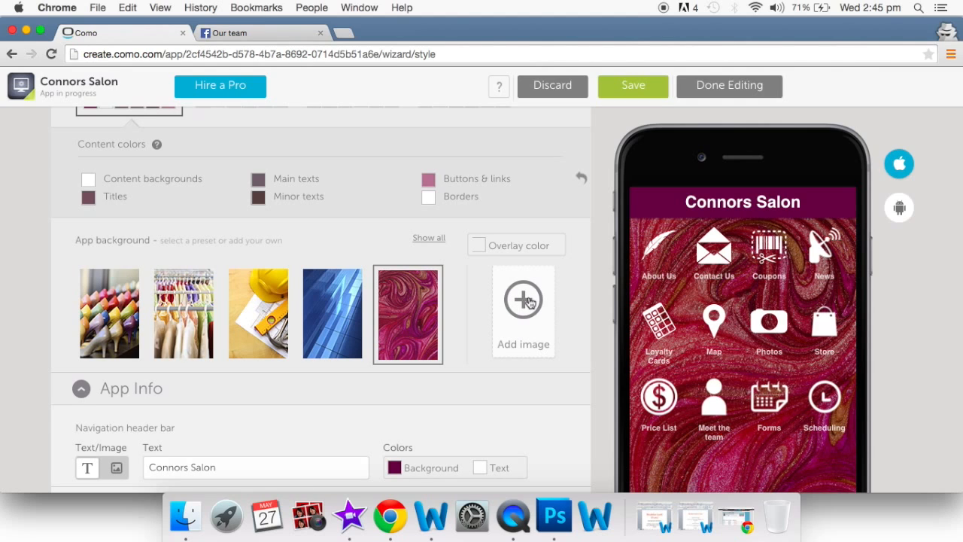
click(429, 238)
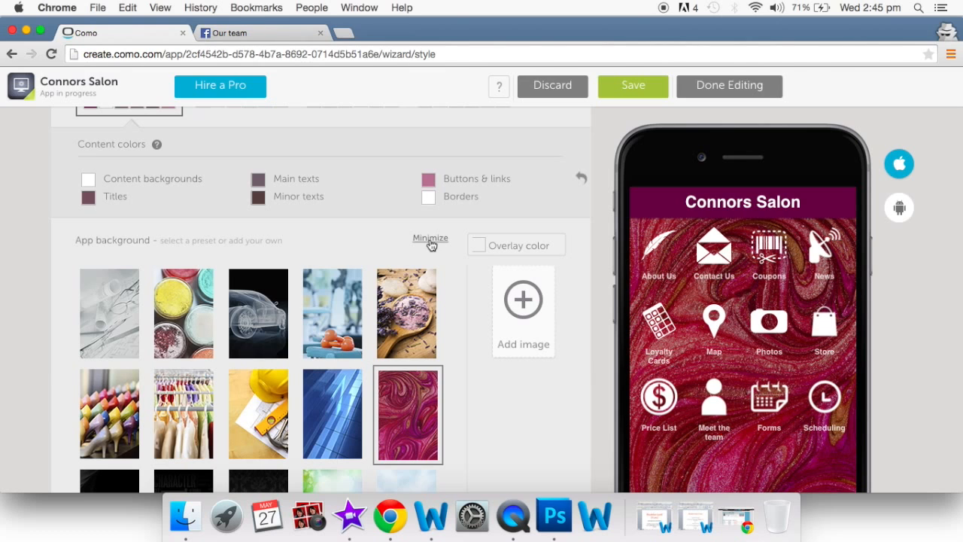
scroll(348, 365, down, 1)
scroll(348, 365, down, 5)
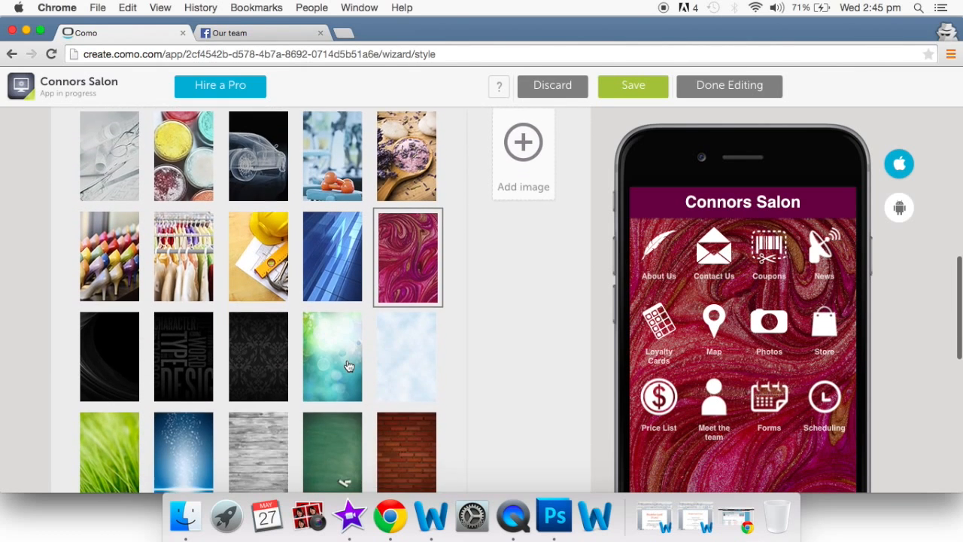
click(259, 382)
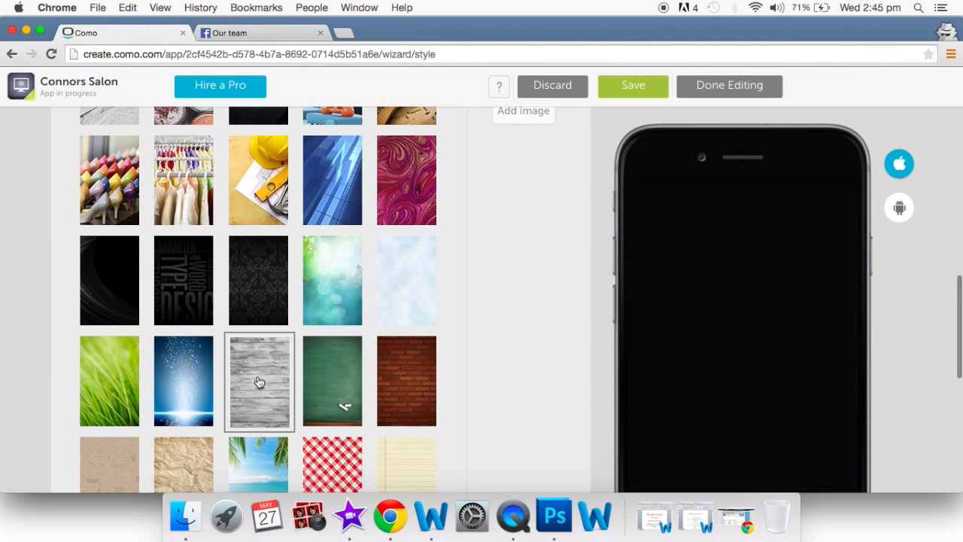
scroll(464, 378, up, 4)
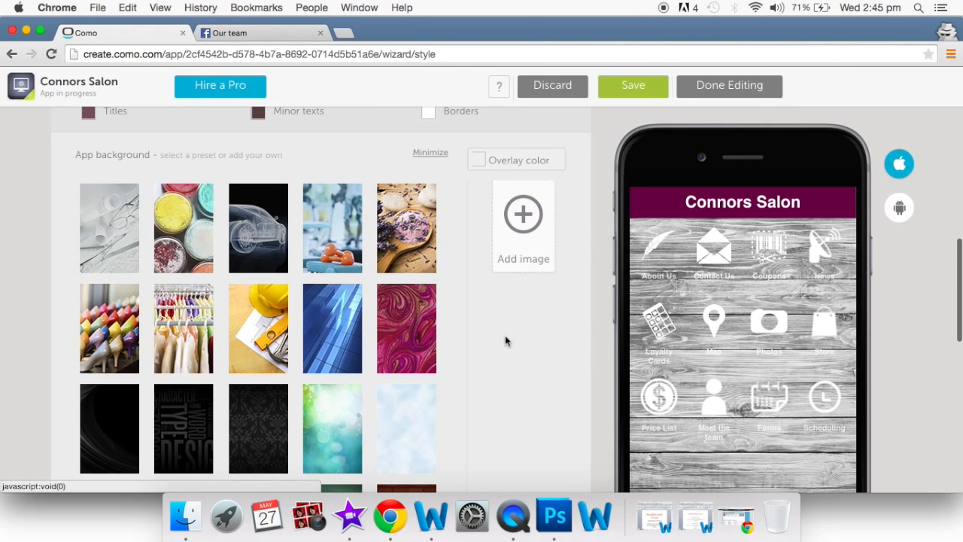
scroll(505, 335, up, 3)
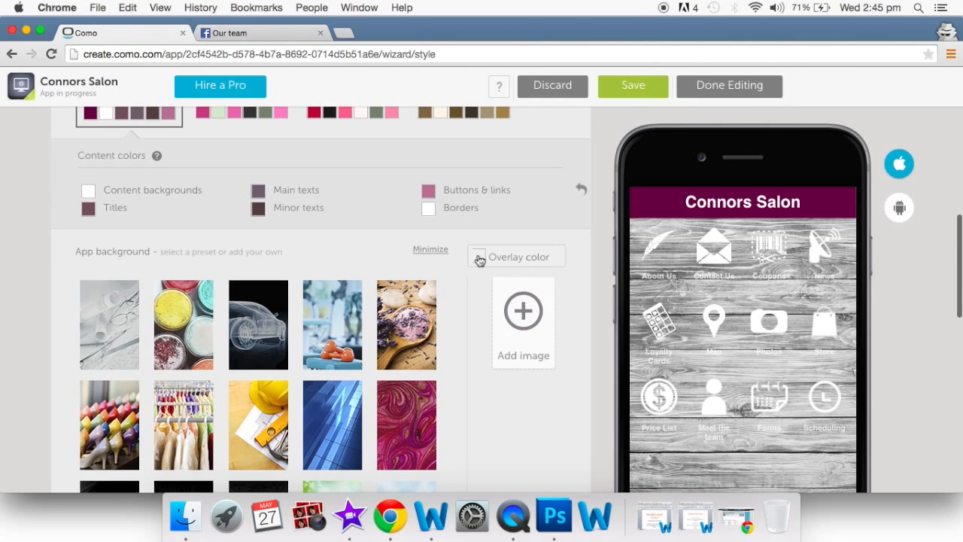
- Paste a coral hex into Overlay color and lower its alpha slightly, giving #D6E85A5A
click(478, 257)
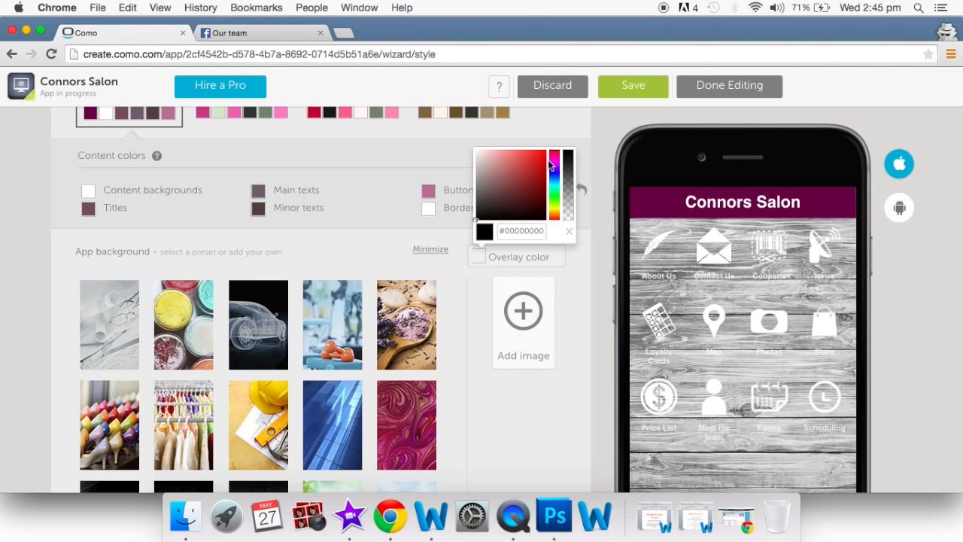
click(520, 235)
drag(494, 234, 435, 226)
key(BackSpace)
text(#EBE85A5A)
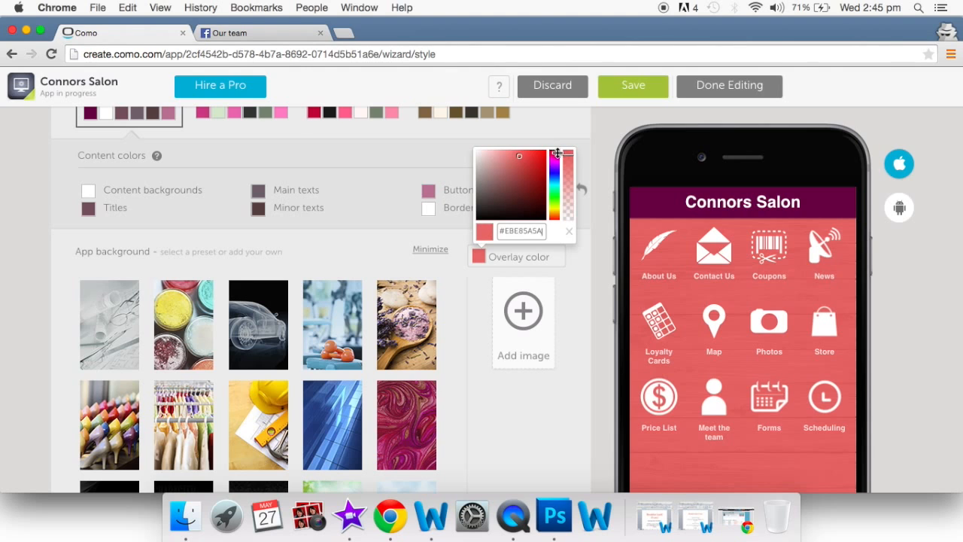
drag(556, 151, 571, 136)
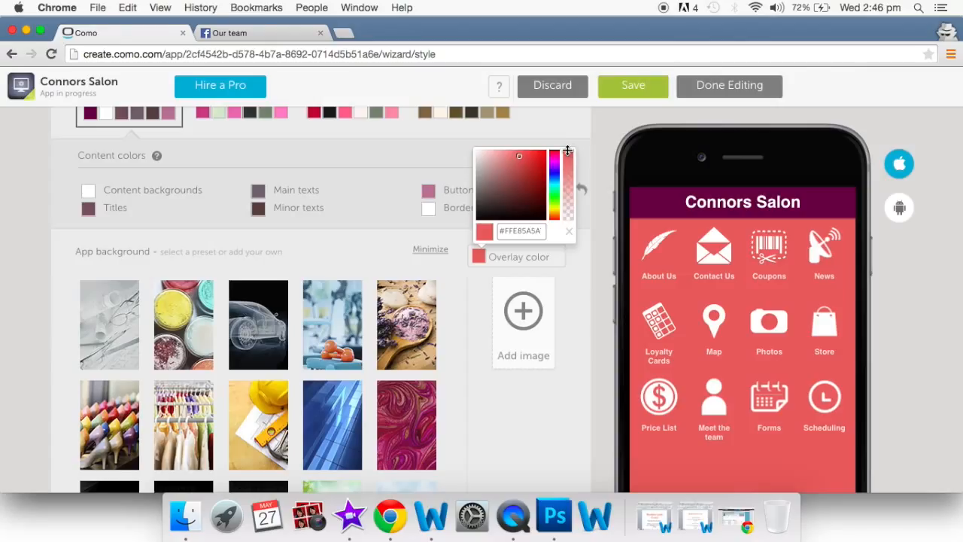
mouse_move(568, 151)
mouse_down()
mouse_move(576, 251)
mouse_move(564, 133)
mouse_up()
drag(566, 151, 567, 160)
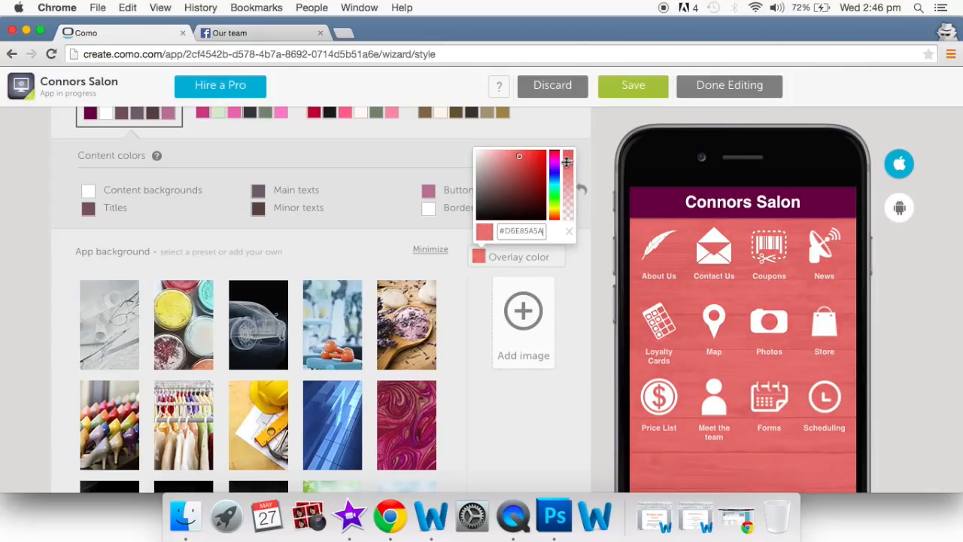
click(579, 280)
scroll(579, 280, down, 10)
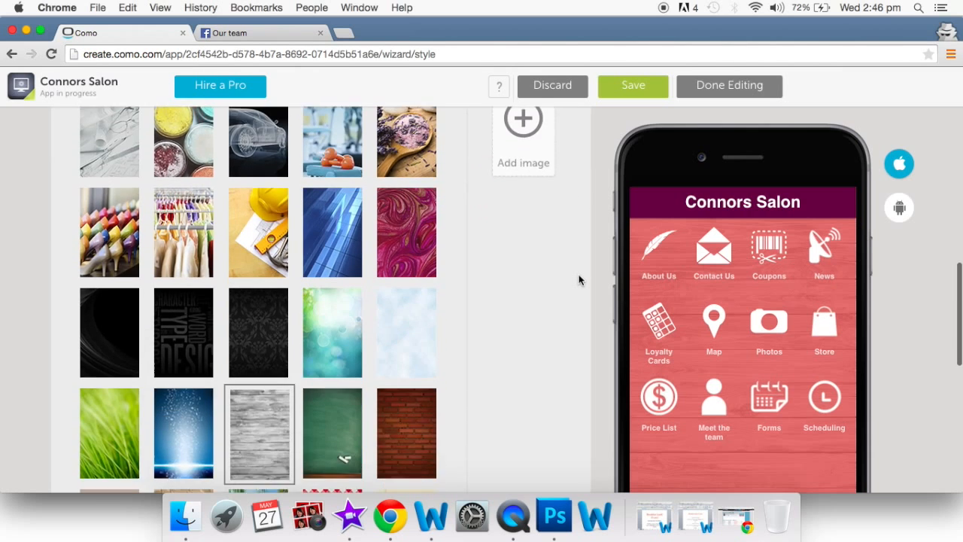
scroll(578, 280, down, 4)
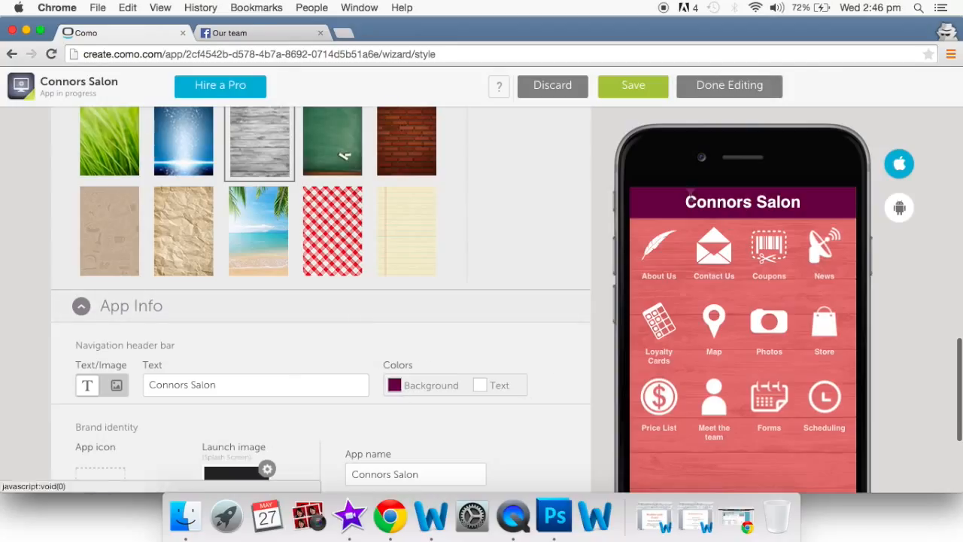
click(393, 386)
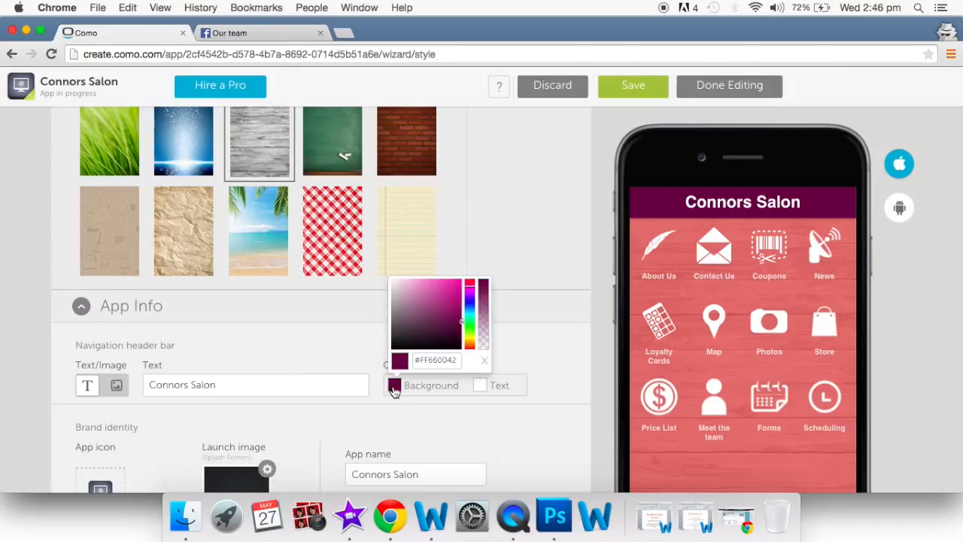
click(485, 287)
drag(484, 288, 485, 359)
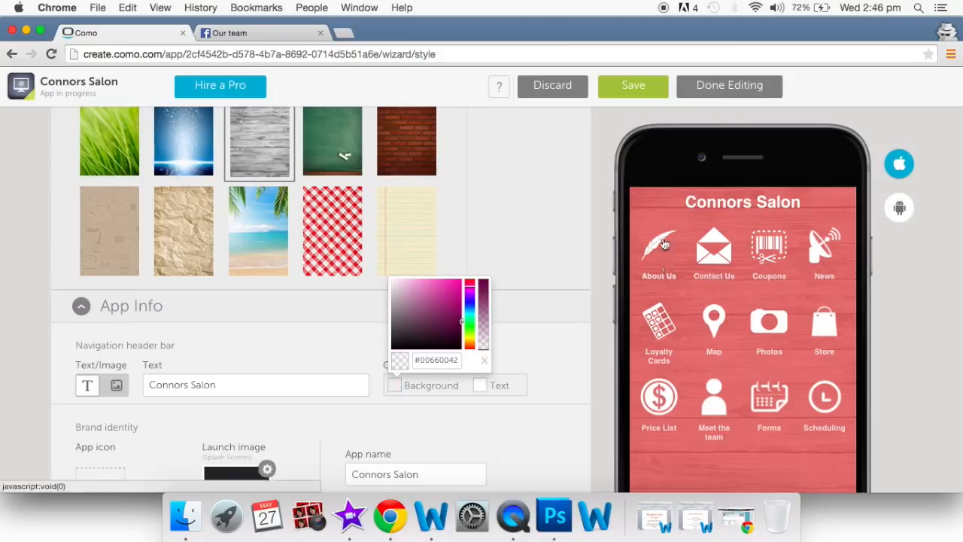
click(466, 393)
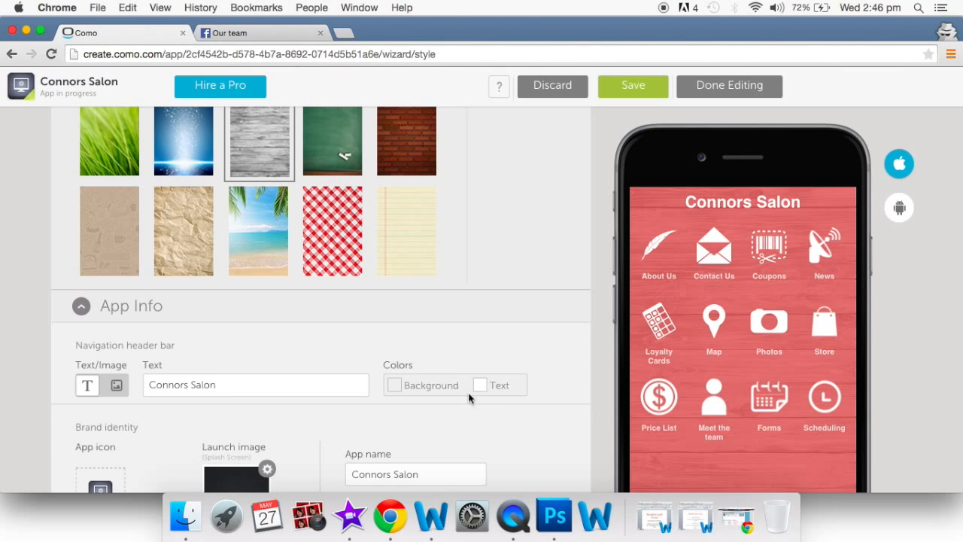
scroll(489, 385, up, 2)
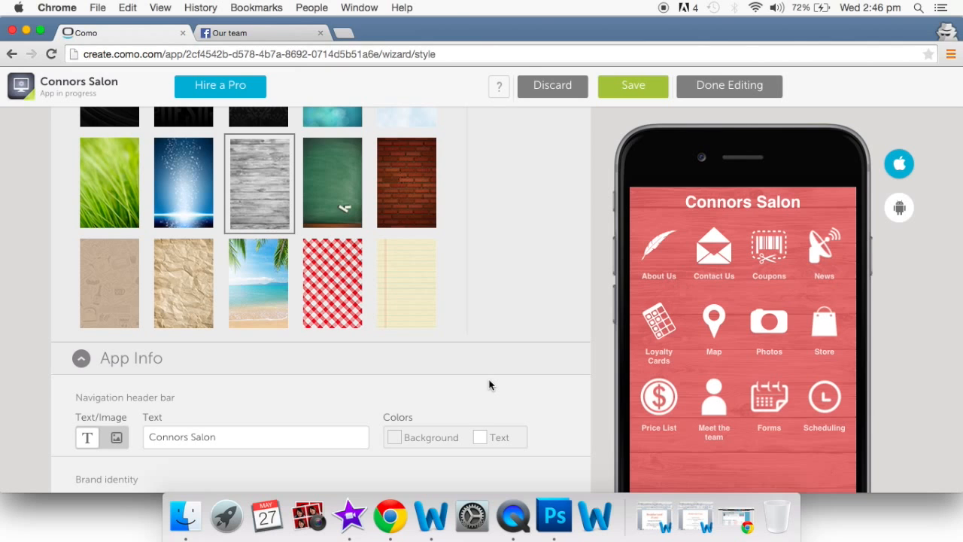
scroll(489, 385, down, 3)
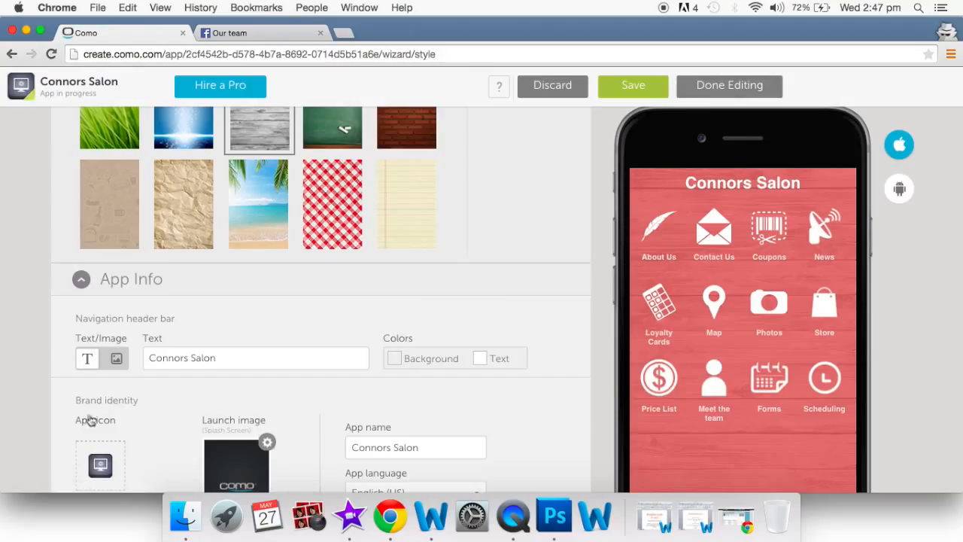
click(117, 360)
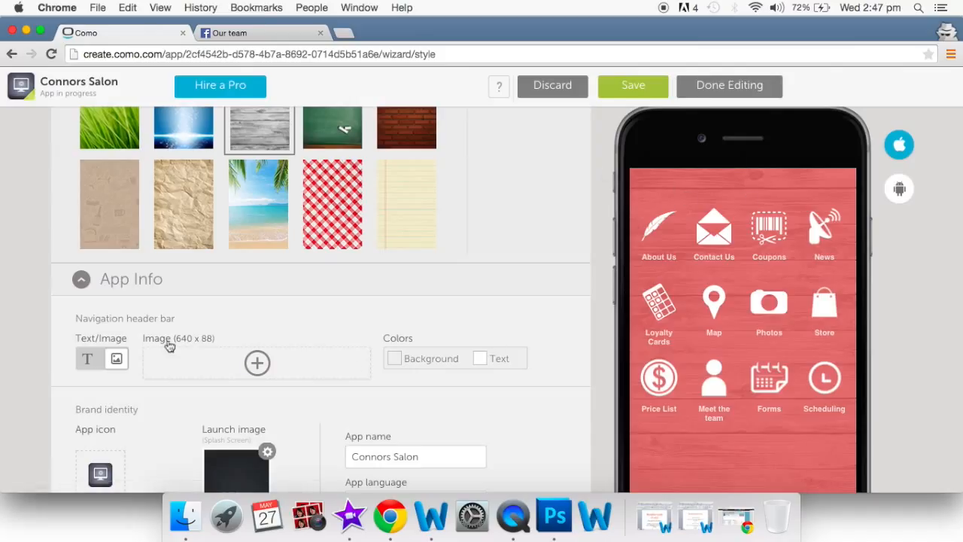
click(89, 358)
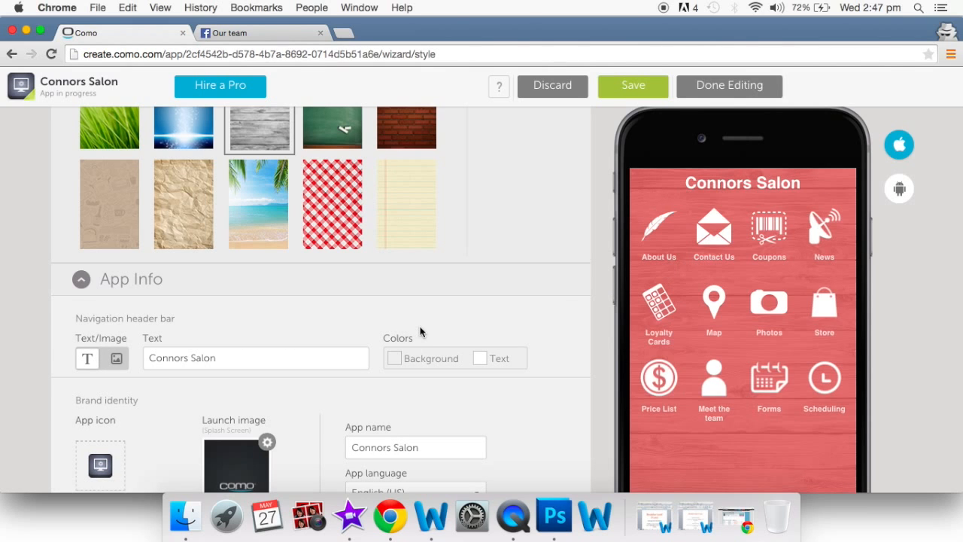
scroll(420, 331, up, 3)
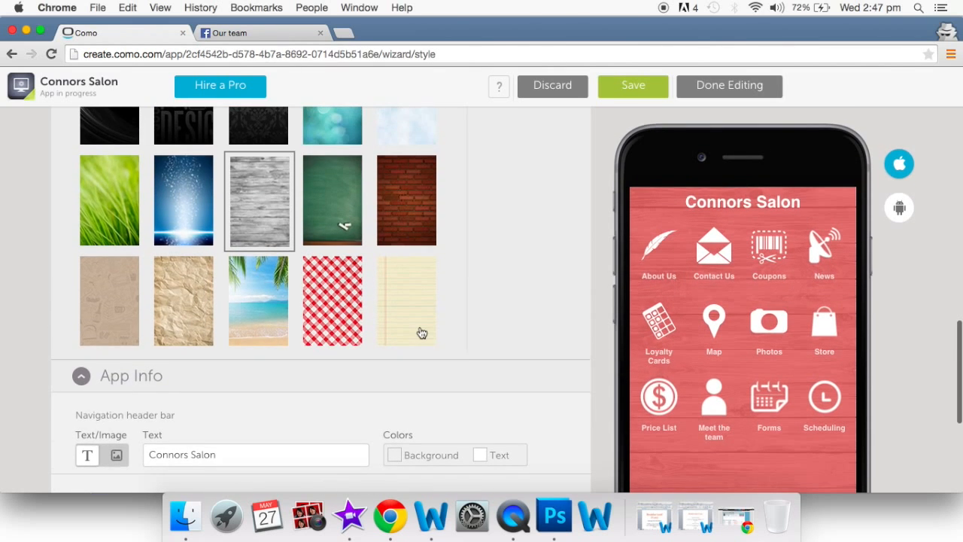
scroll(421, 333, up, 10)
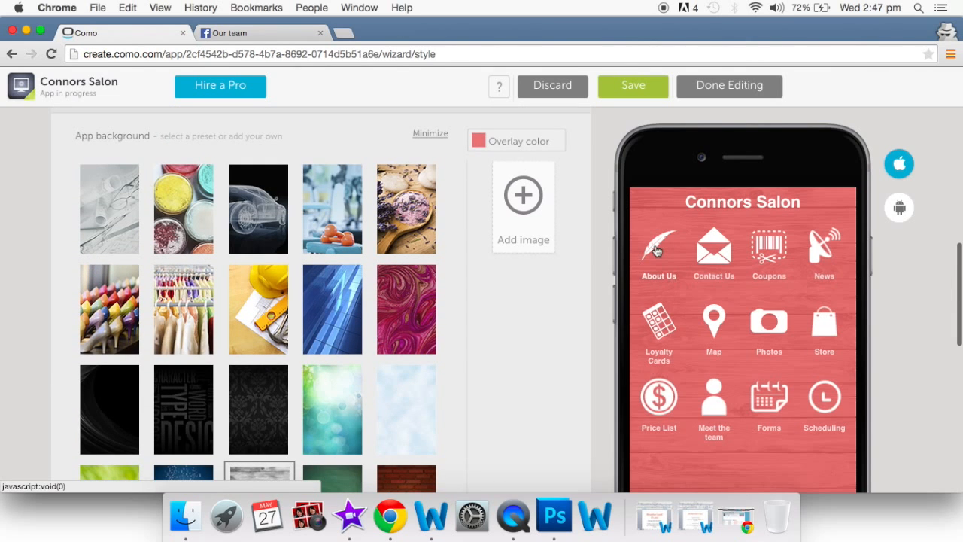
click(655, 246)
scroll(709, 360, down, 8)
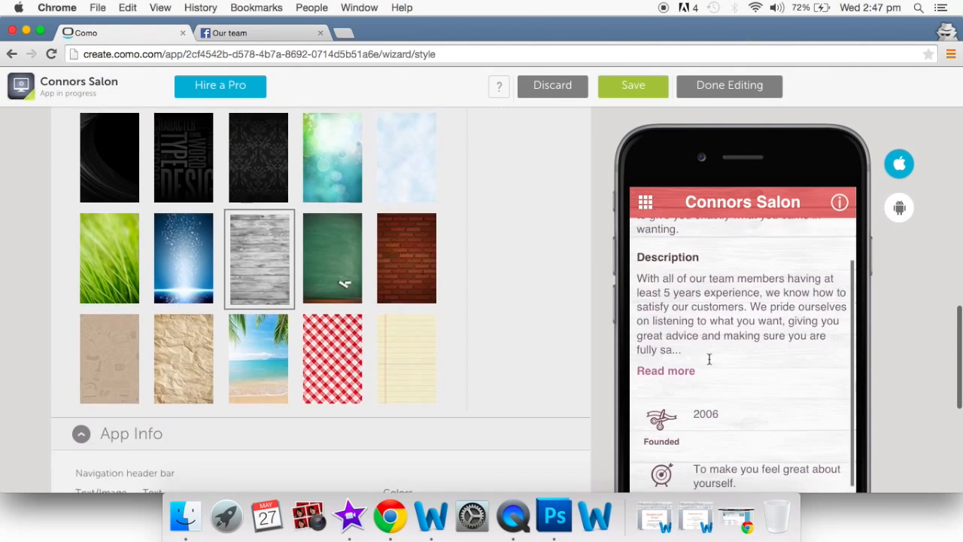
scroll(709, 360, up, 5)
scroll(709, 360, up, 3)
click(645, 202)
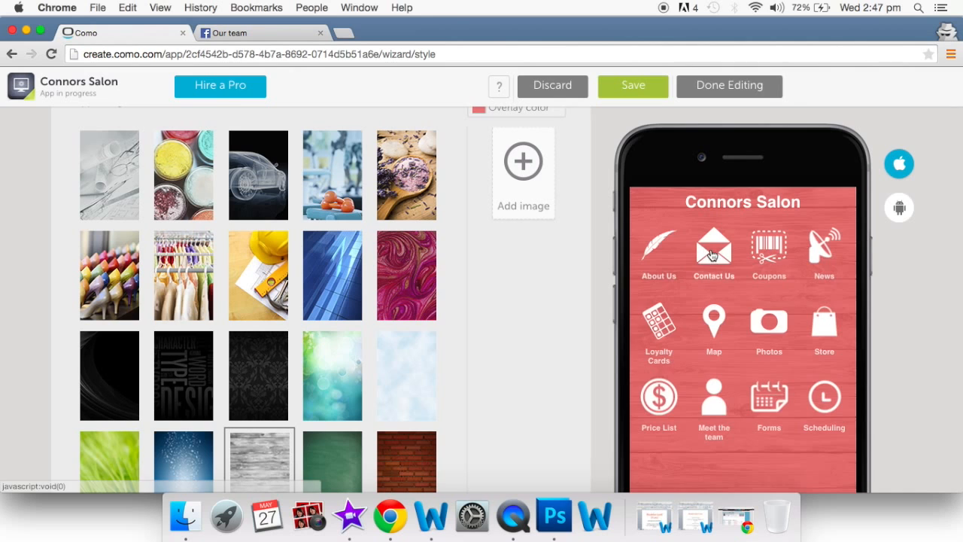
click(710, 252)
click(646, 203)
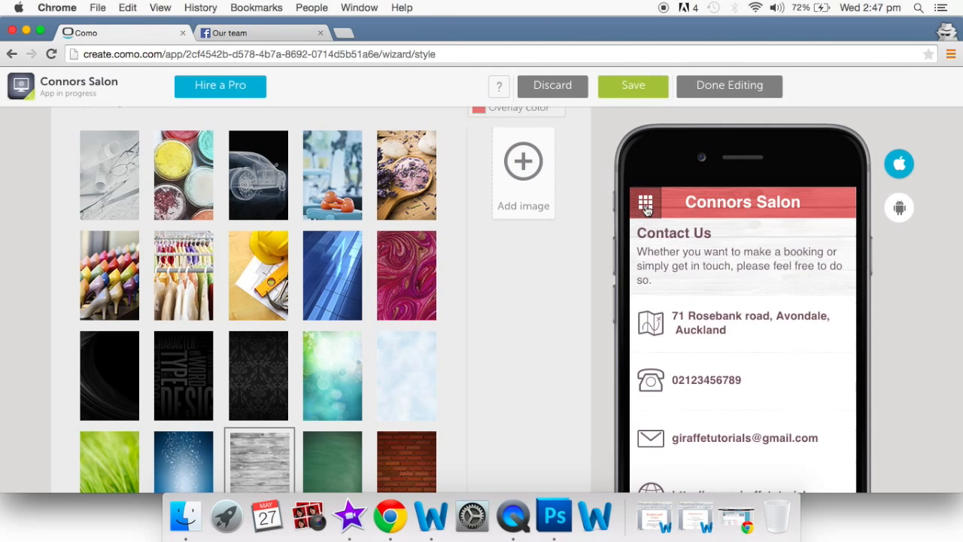
click(768, 260)
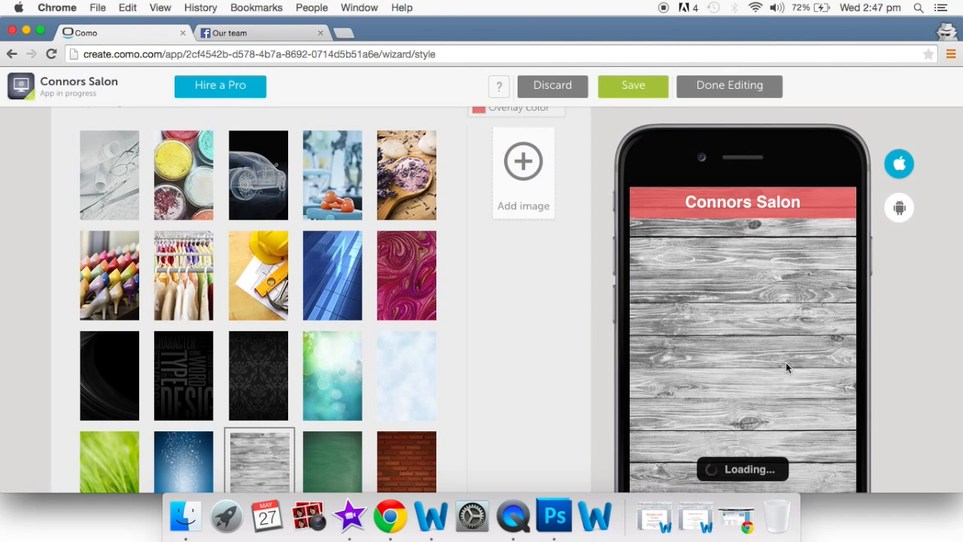
scroll(786, 362, down, 10)
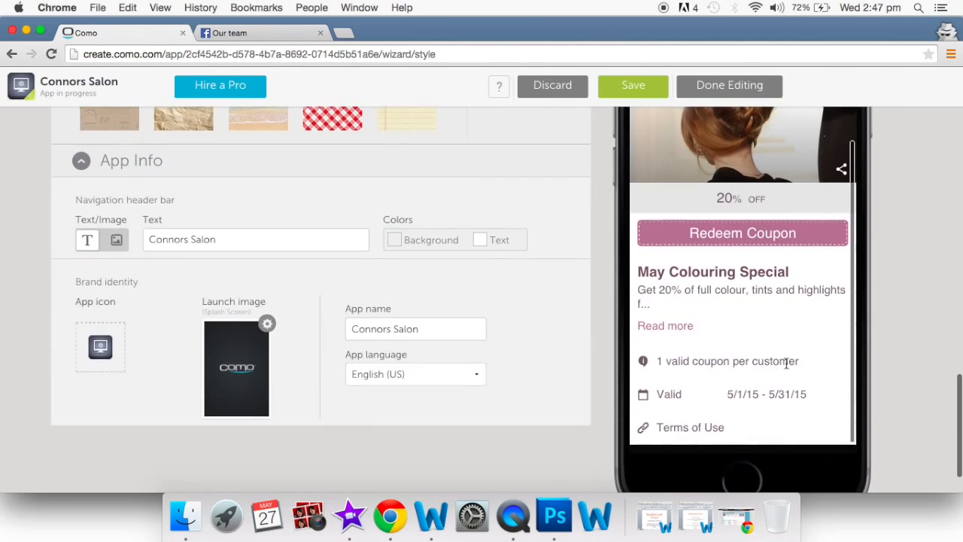
scroll(786, 362, up, 10)
click(641, 203)
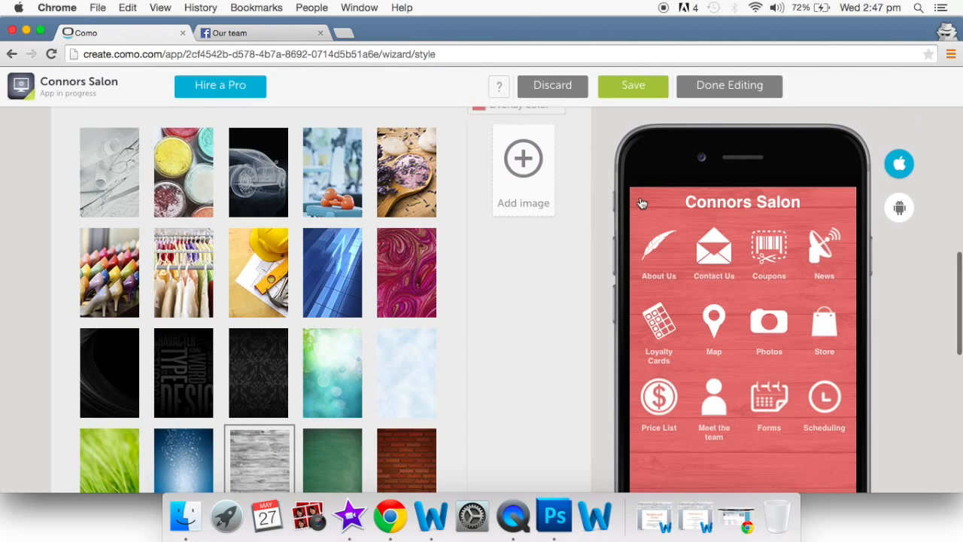
click(708, 409)
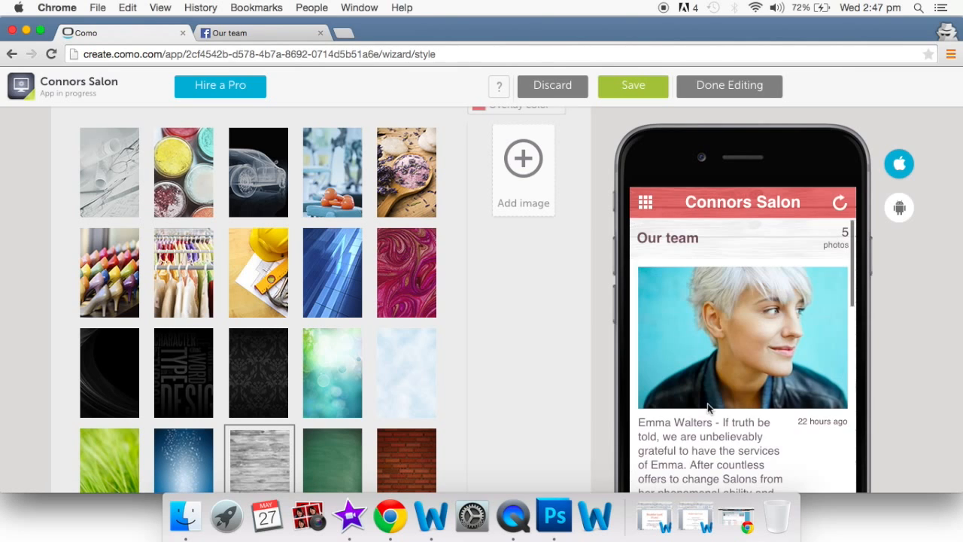
click(640, 210)
scroll(515, 394, down, 10)
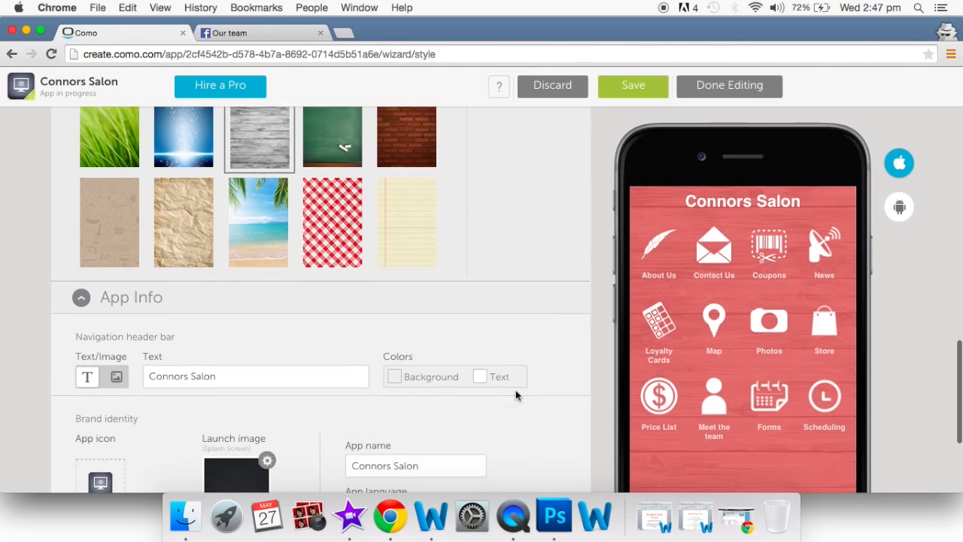
mouse_move(99, 295)
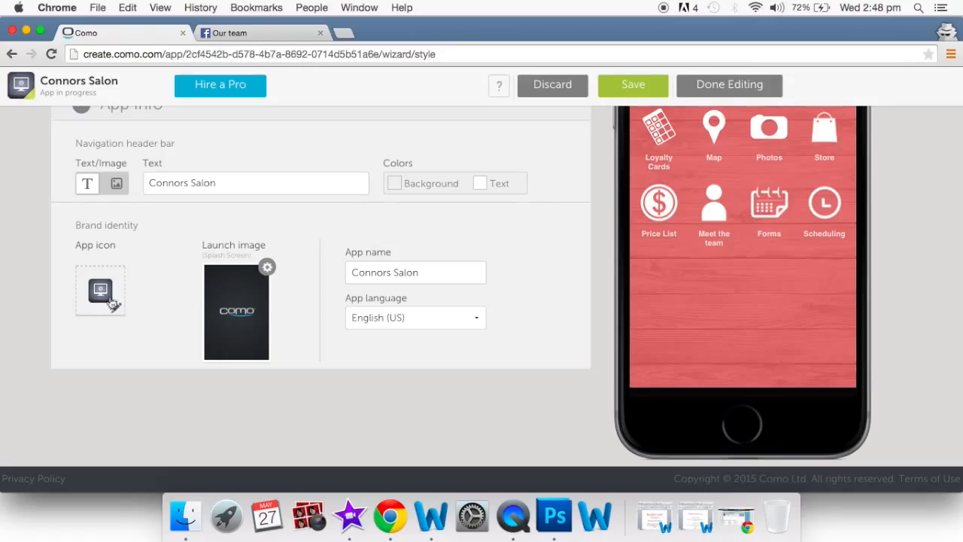
- Accept the Rebuild Required prompt and upload logo.jpg as a new icon under My uploads
click(121, 308)
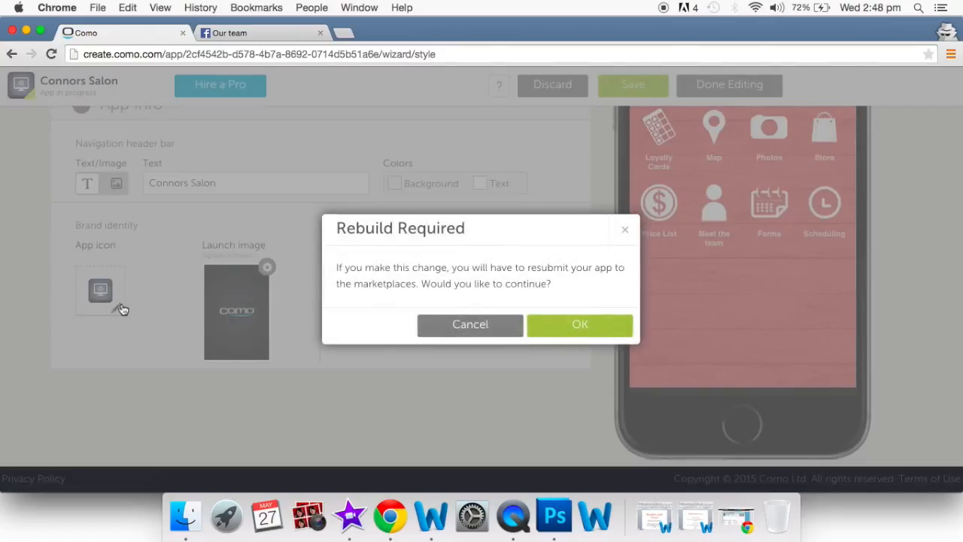
click(574, 325)
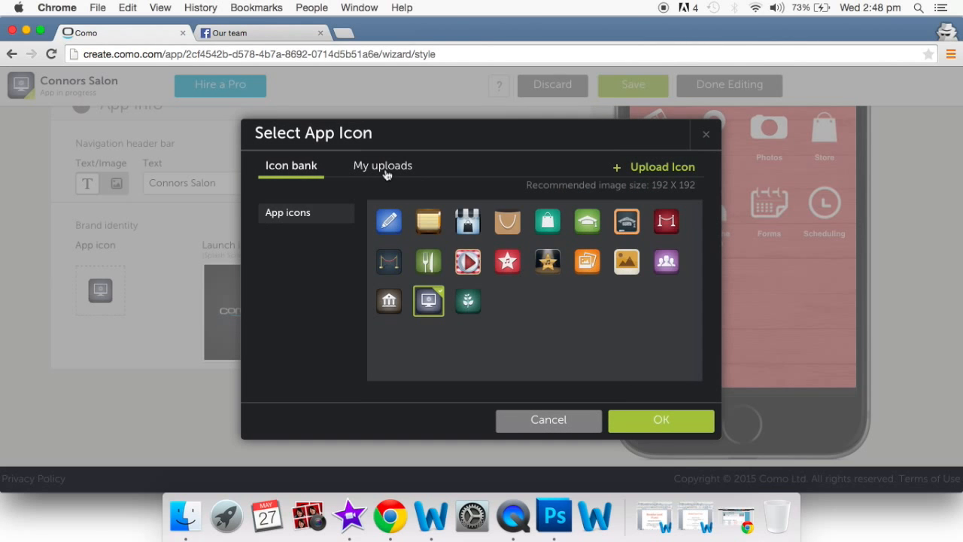
click(385, 174)
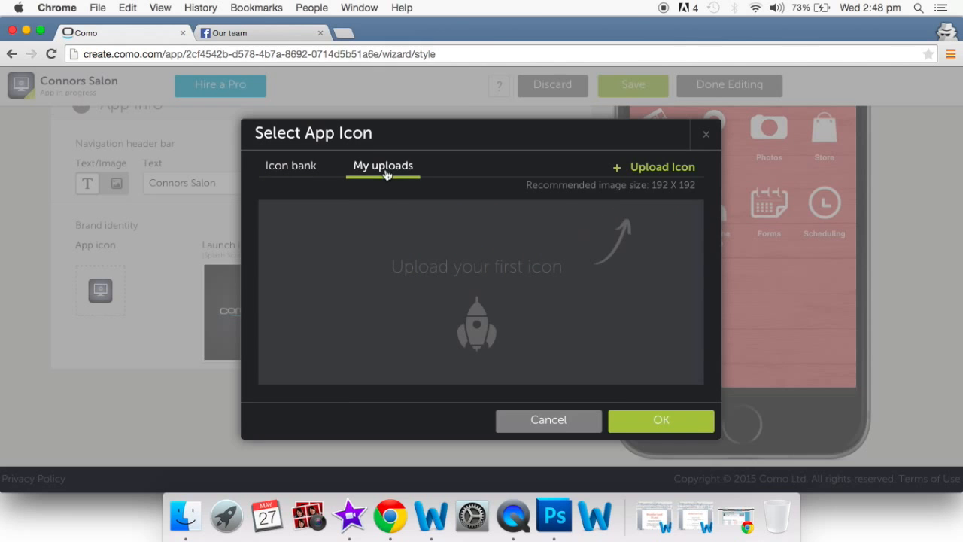
click(657, 168)
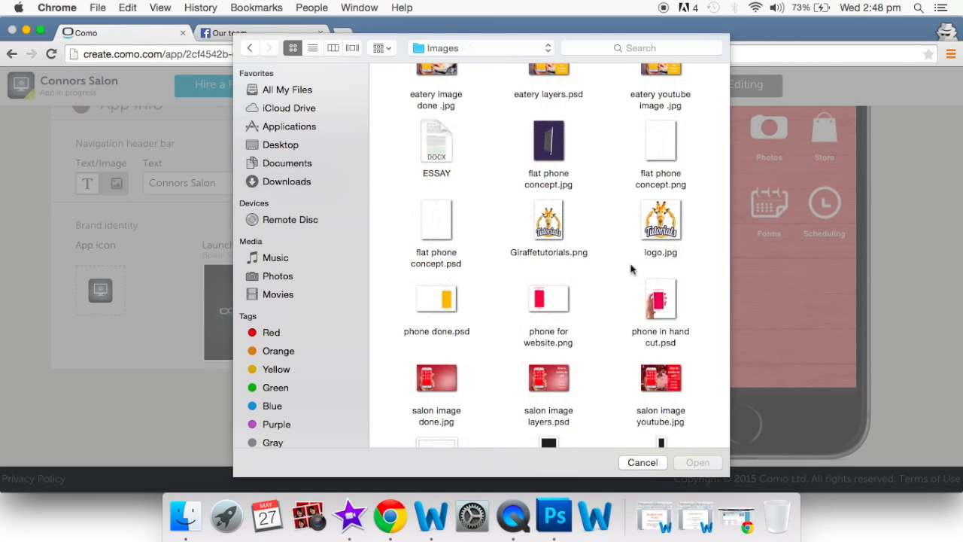
click(661, 236)
click(689, 462)
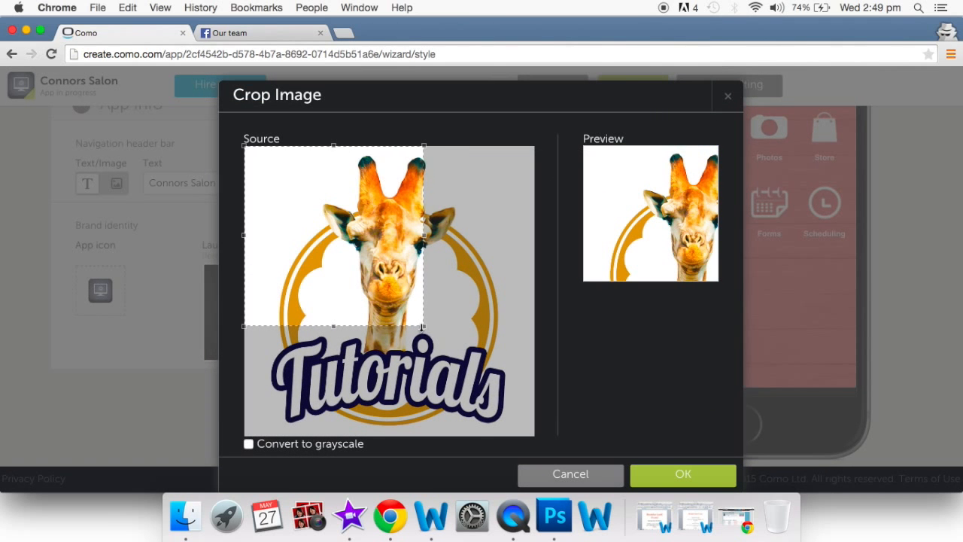
- Expand the crop box over the whole giraffe logo and confirm the crop
drag(424, 328, 609, 462)
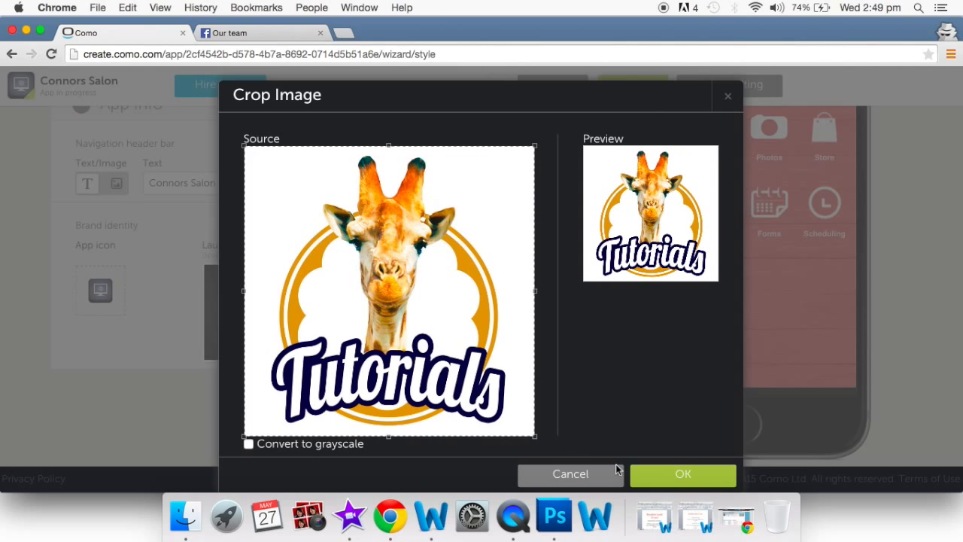
click(677, 484)
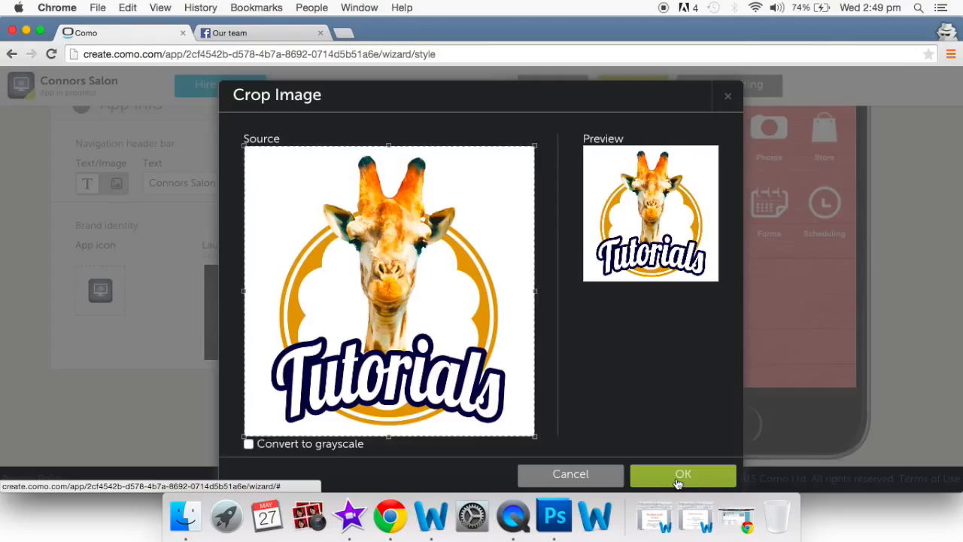
click(677, 479)
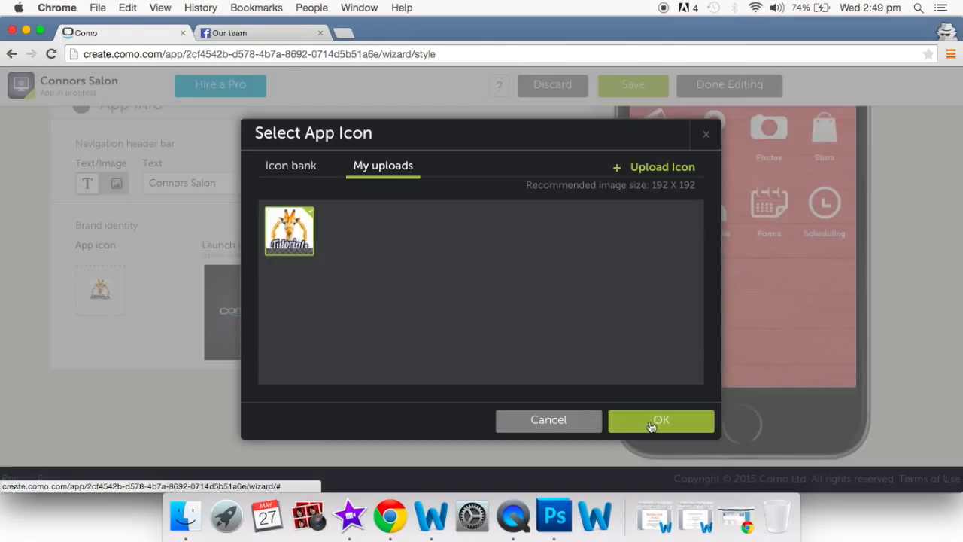
- Confirm the uploaded giraffe logo as the Connors Salon app icon
click(652, 426)
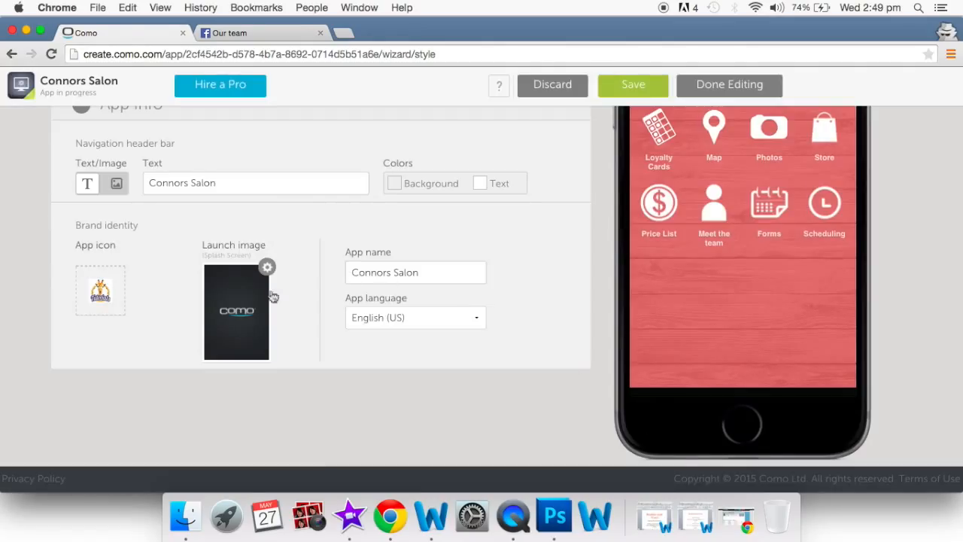
mouse_move(246, 307)
- Review the launch splash screen images for smartphones, iPhone 5 and higher, iPad and Android tablets
mouse_move(248, 270)
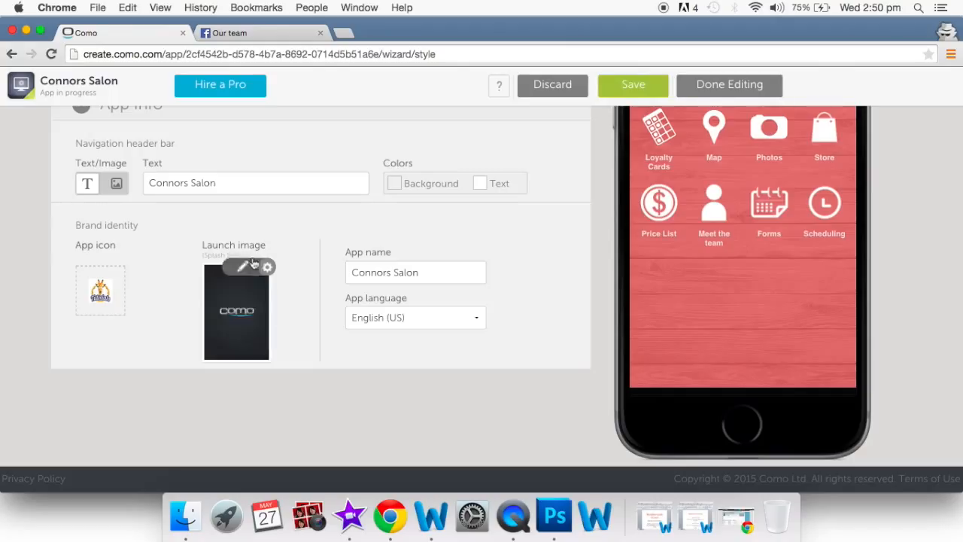
click(243, 269)
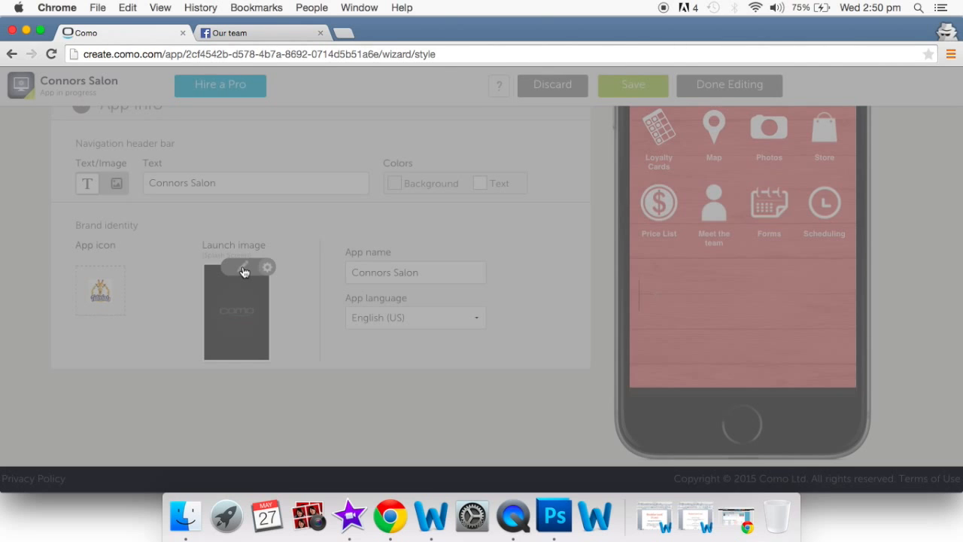
scroll(482, 325, down, 2)
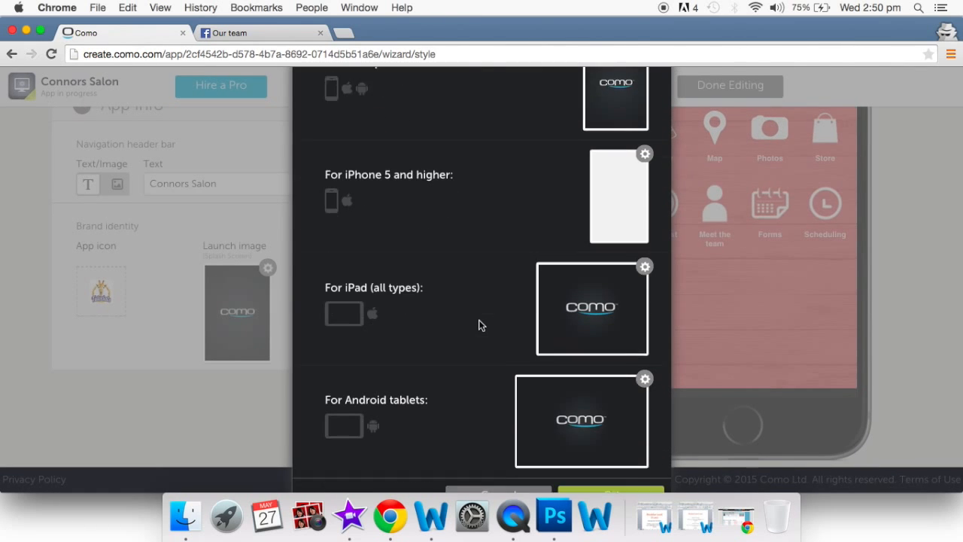
scroll(586, 247, up, 3)
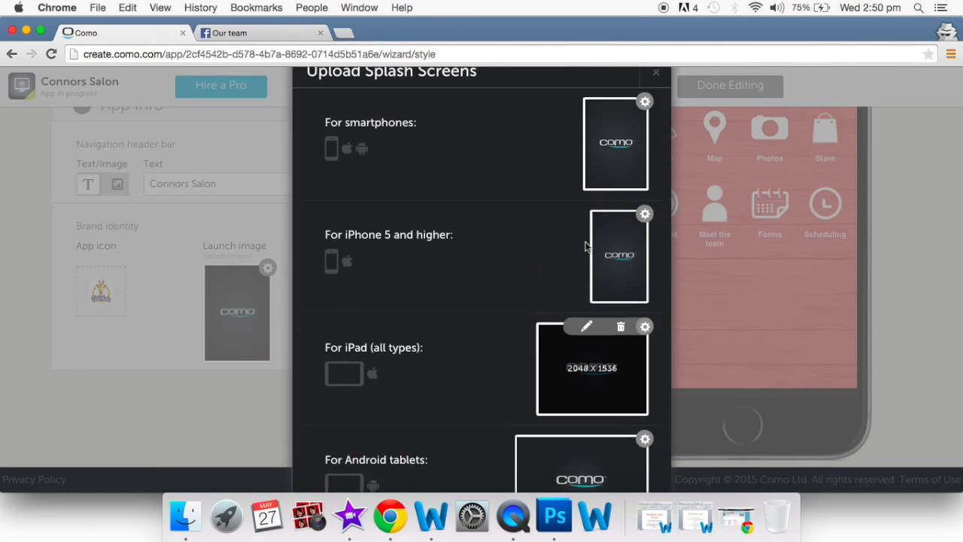
scroll(499, 299, down, 3)
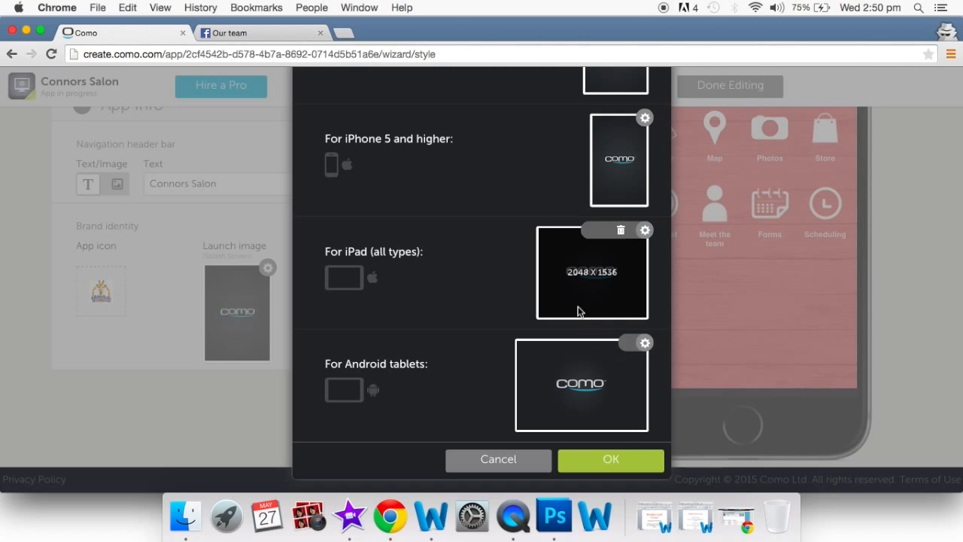
scroll(624, 164, up, 2)
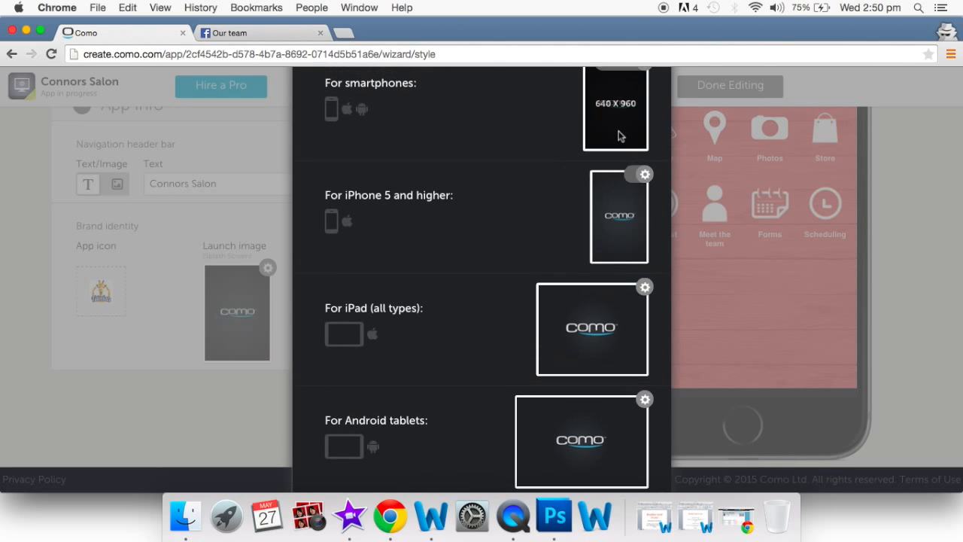
scroll(613, 315, down, 2)
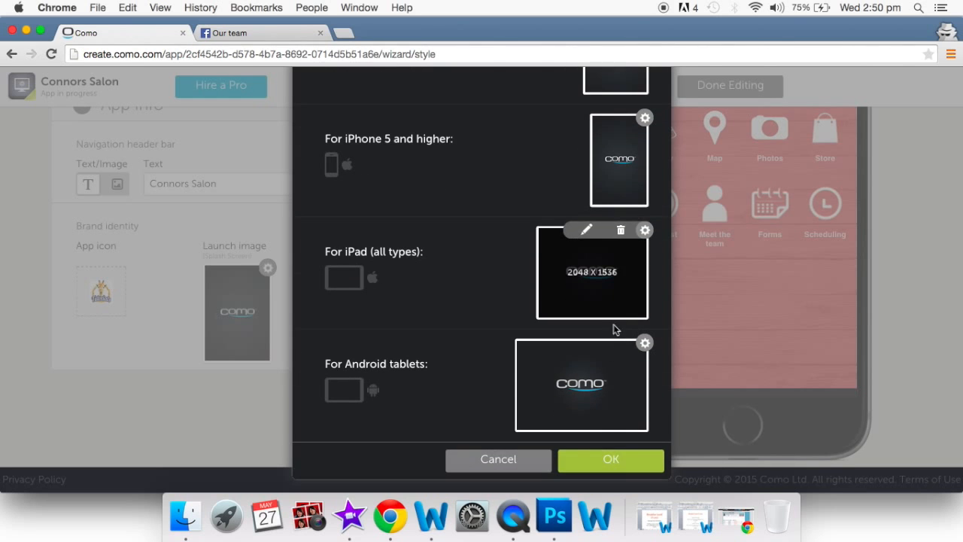
- Keep the default Como launch images and return to the navigation layout and color scheme
click(610, 460)
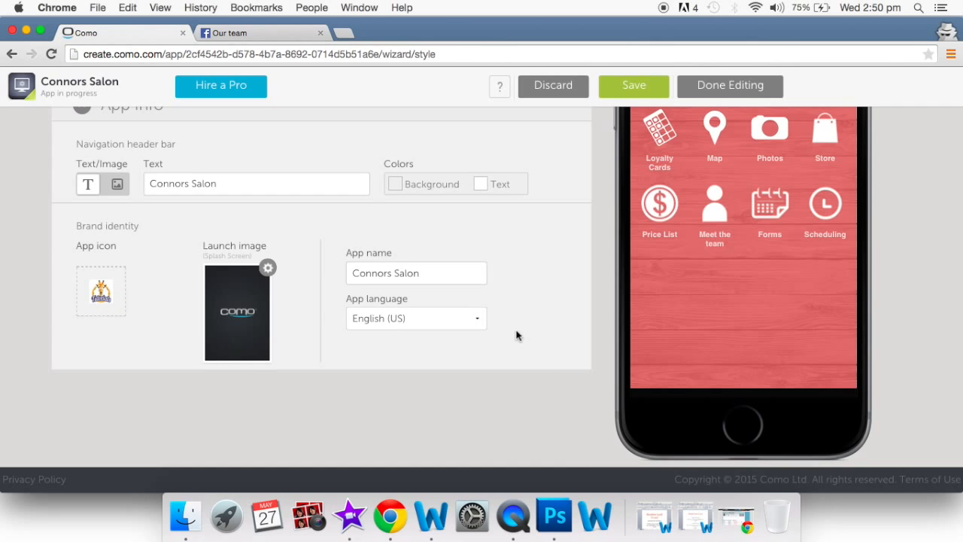
scroll(516, 335, up, 3)
scroll(516, 335, up, 5)
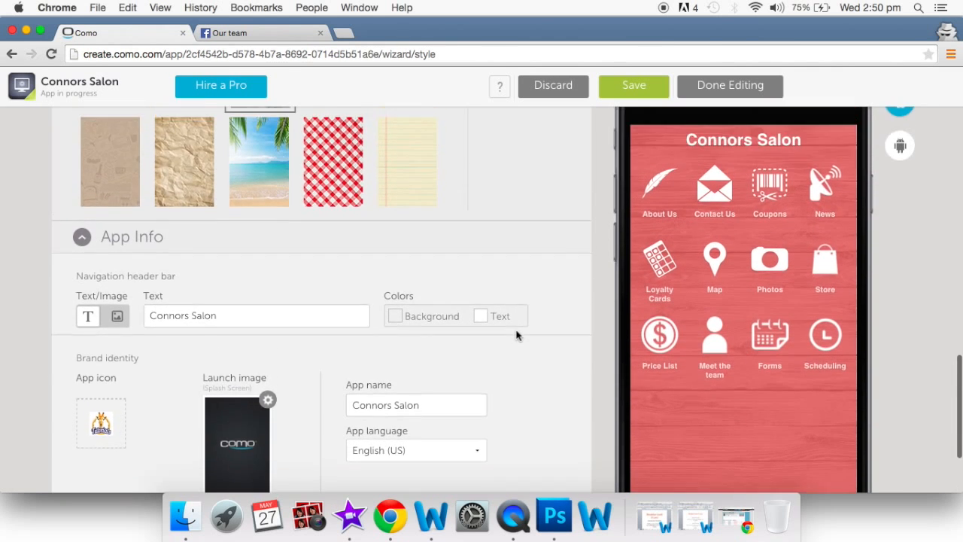
scroll(516, 335, up, 10)
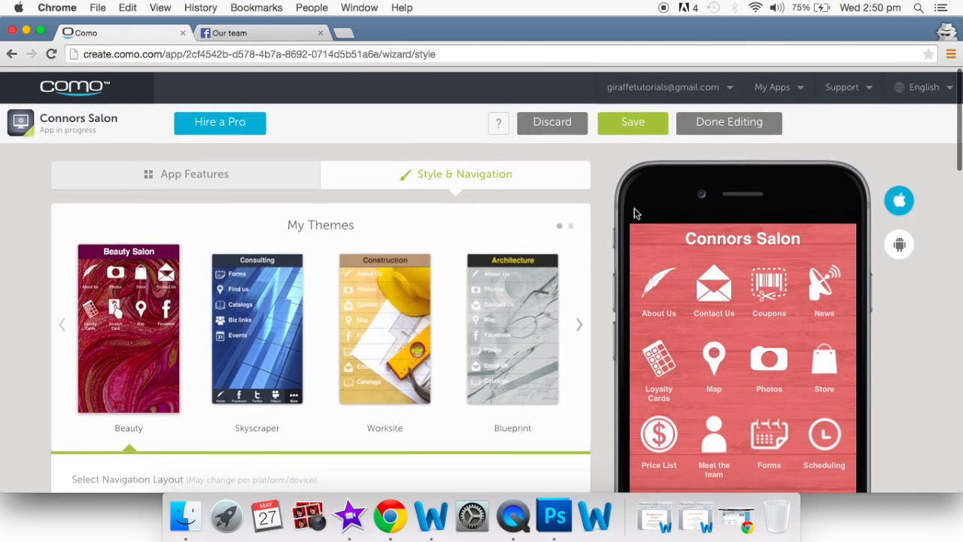
- Save the Connors Salon style changes and finish editing to reach the success plan page
click(630, 123)
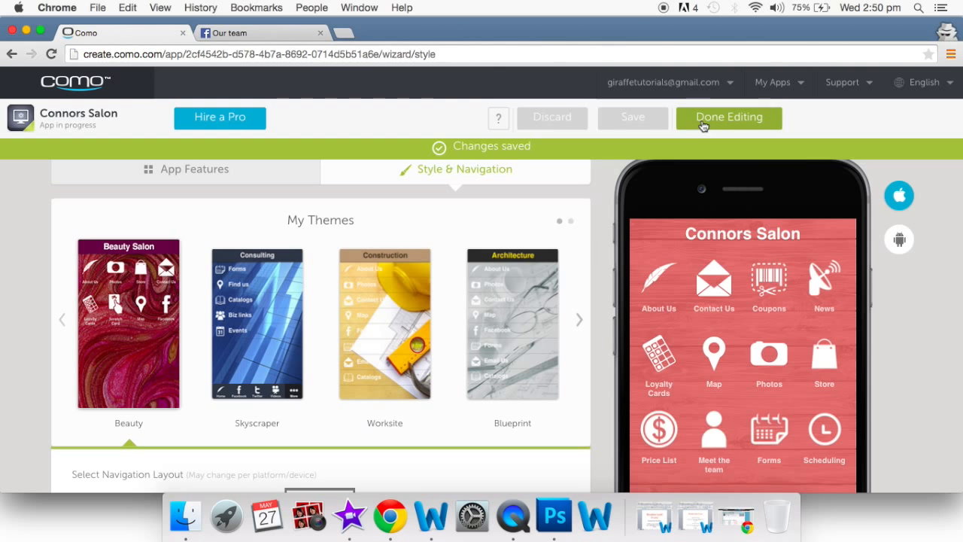
click(703, 121)
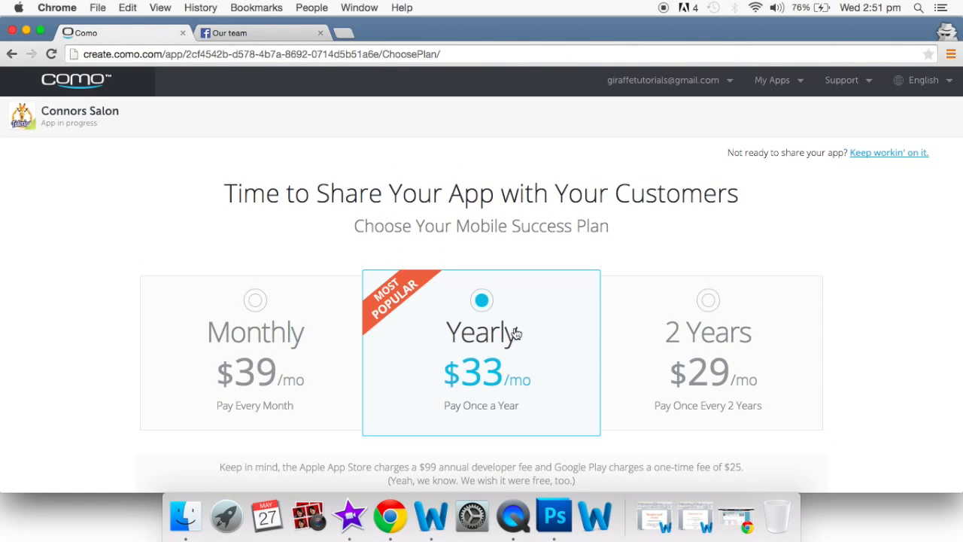
- Expand the 'You can try it out risk-free' money-back guarantee details on the plan page
scroll(516, 333, down, 2)
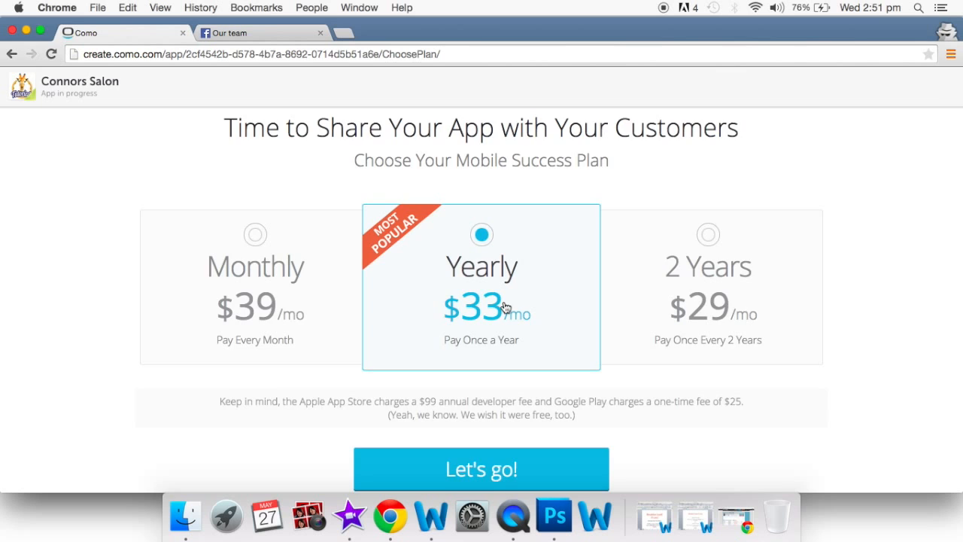
scroll(505, 308, down, 2)
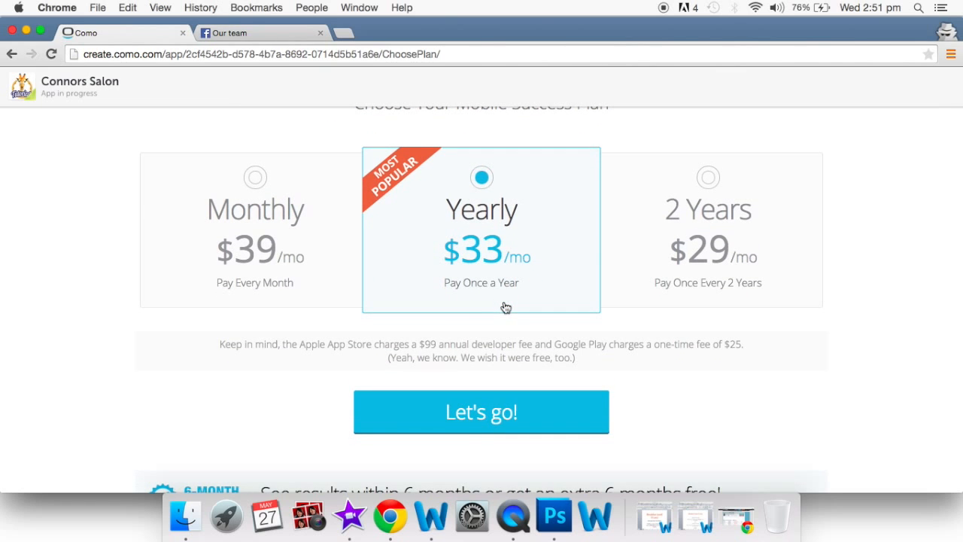
scroll(506, 307, down, 5)
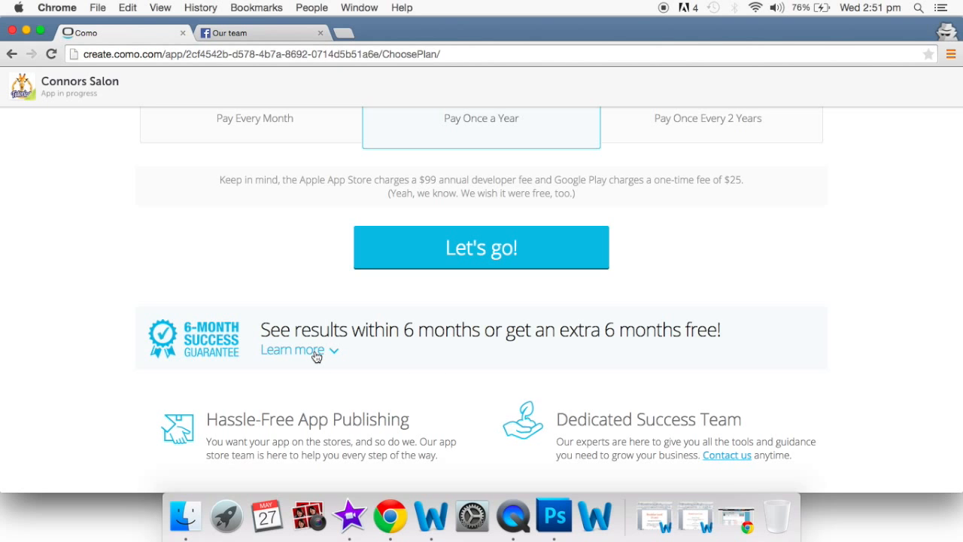
scroll(316, 355, down, 3)
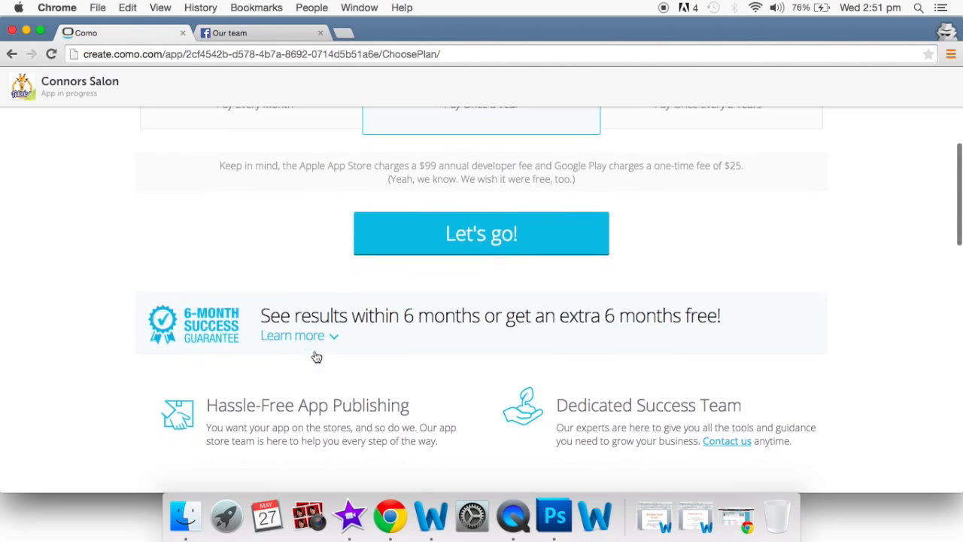
scroll(316, 356, down, 4)
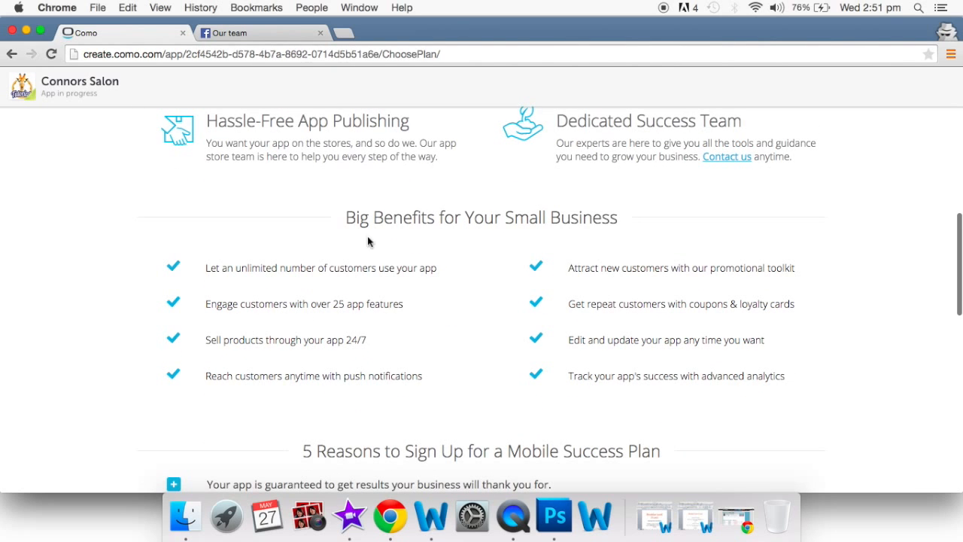
scroll(512, 347, down, 5)
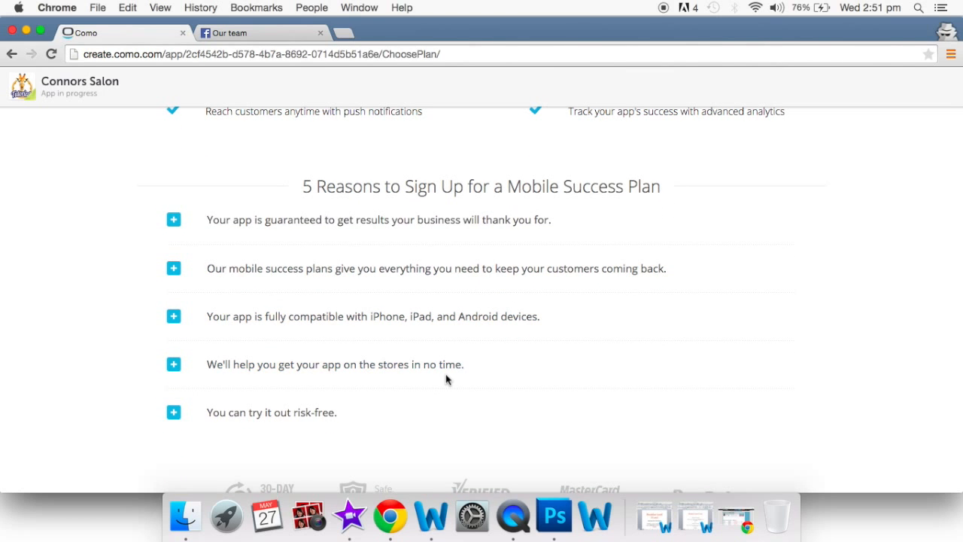
click(174, 413)
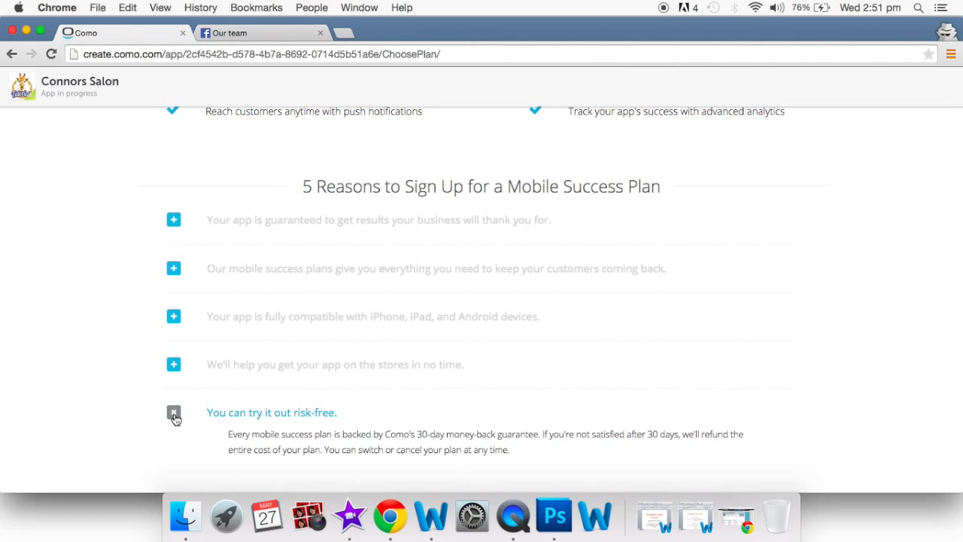
- Return to the top of the plan page and bring up the My Apps list
scroll(175, 419, down, 2)
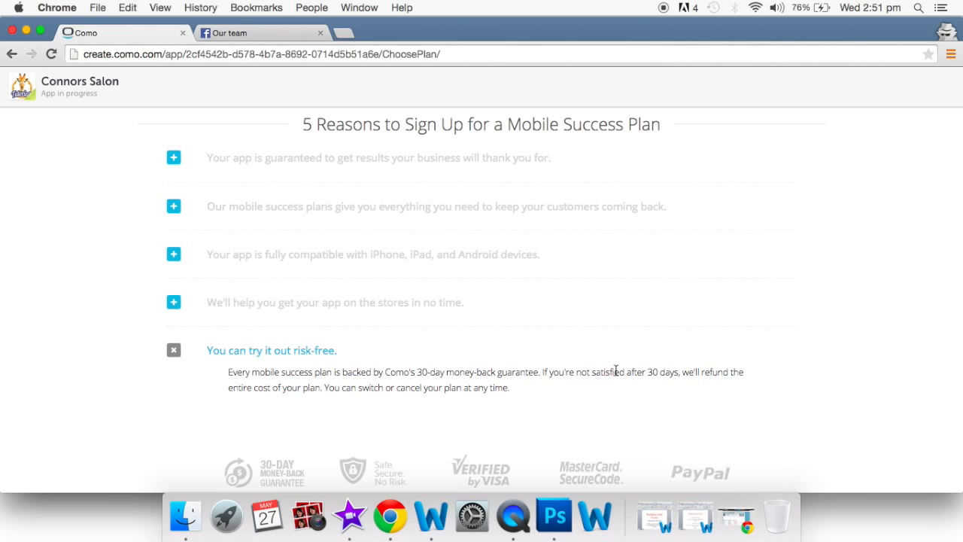
scroll(615, 371, up, 15)
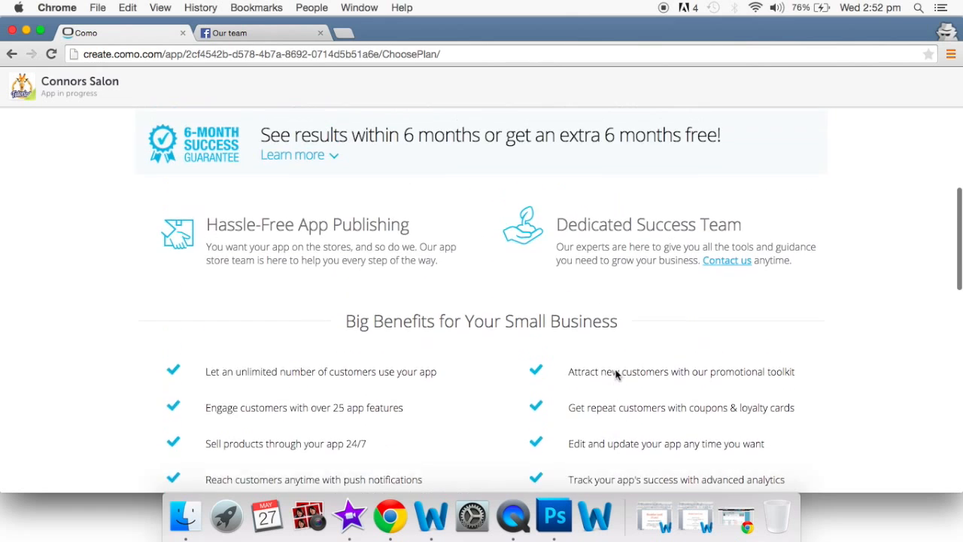
scroll(615, 374, up, 10)
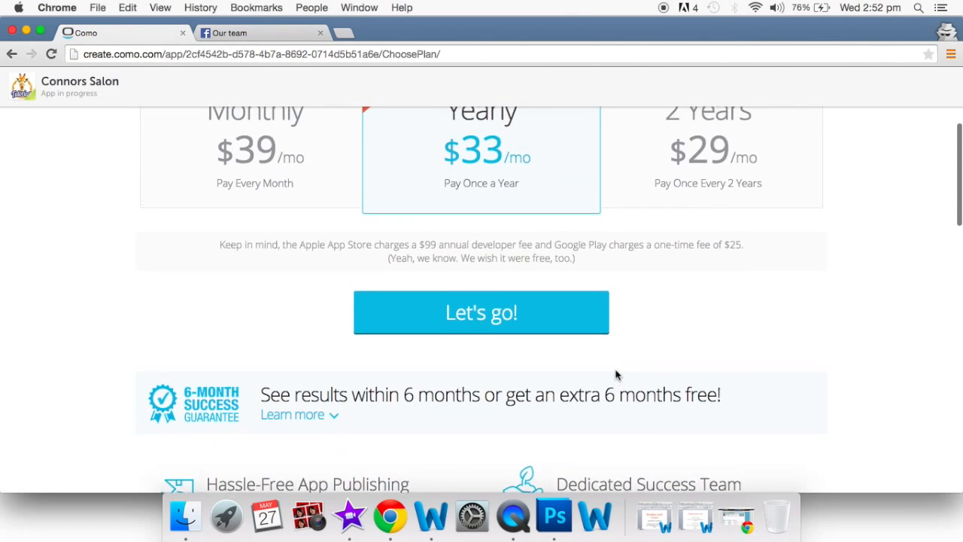
scroll(615, 374, up, 2)
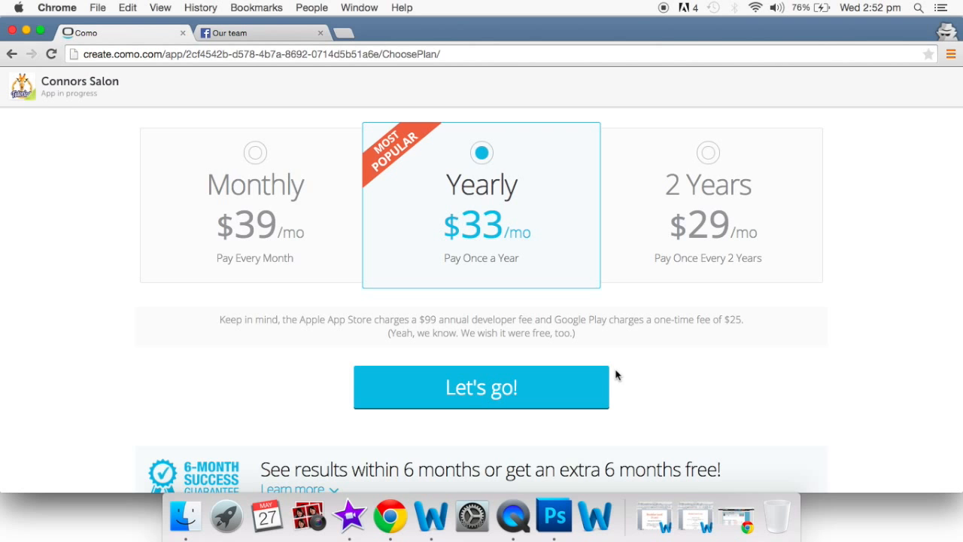
scroll(616, 375, up, 3)
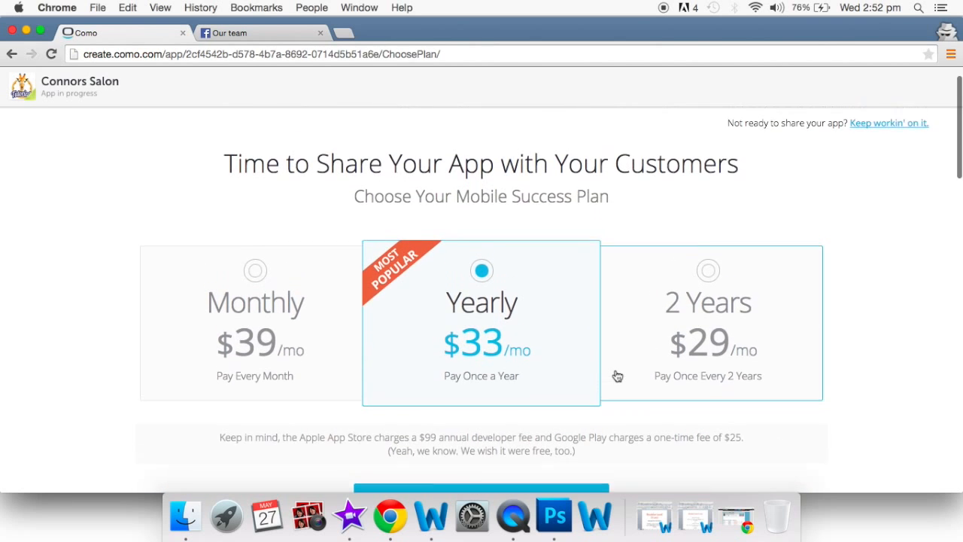
scroll(684, 323, down, 3)
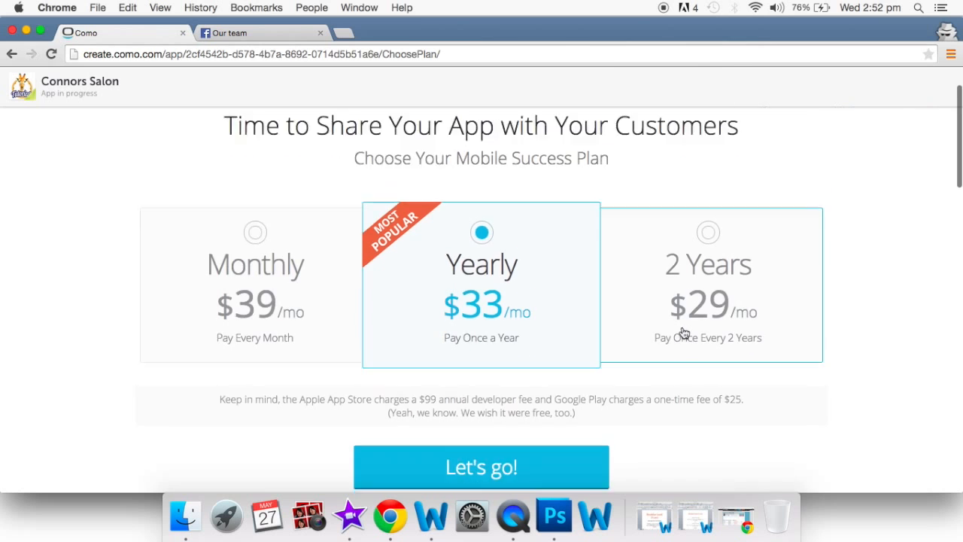
scroll(569, 374, up, 3)
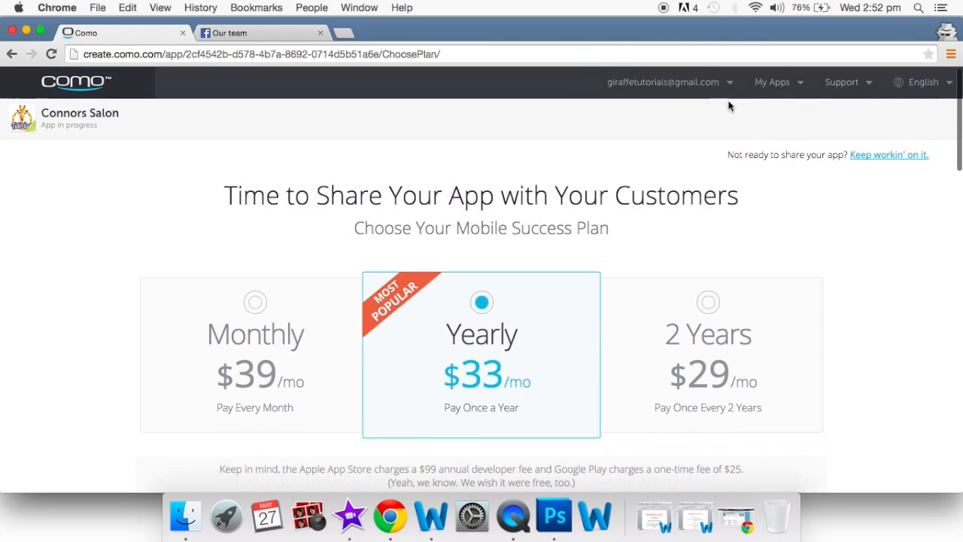
mouse_move(768, 86)
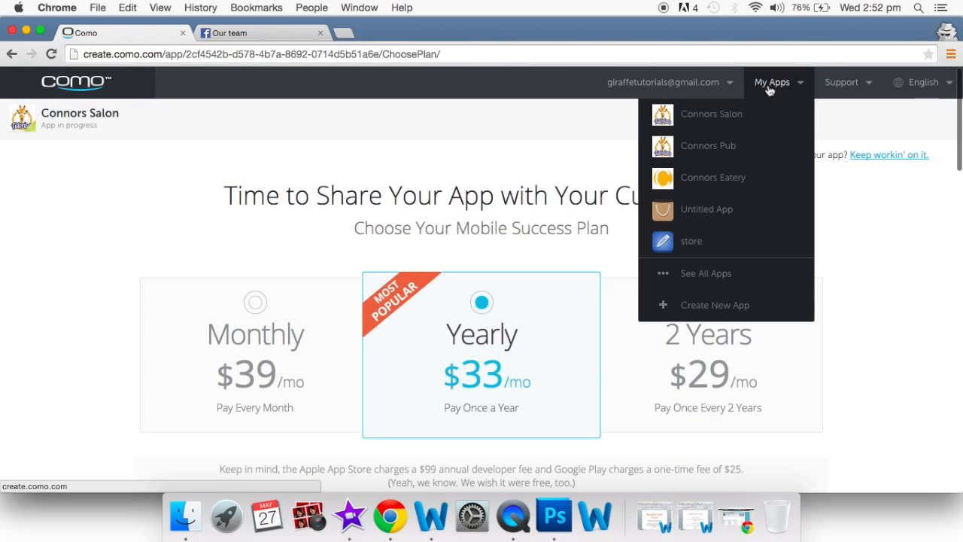
- Open the Connors Salon dashboard and check its submission status, store entries and landing page address
click(741, 114)
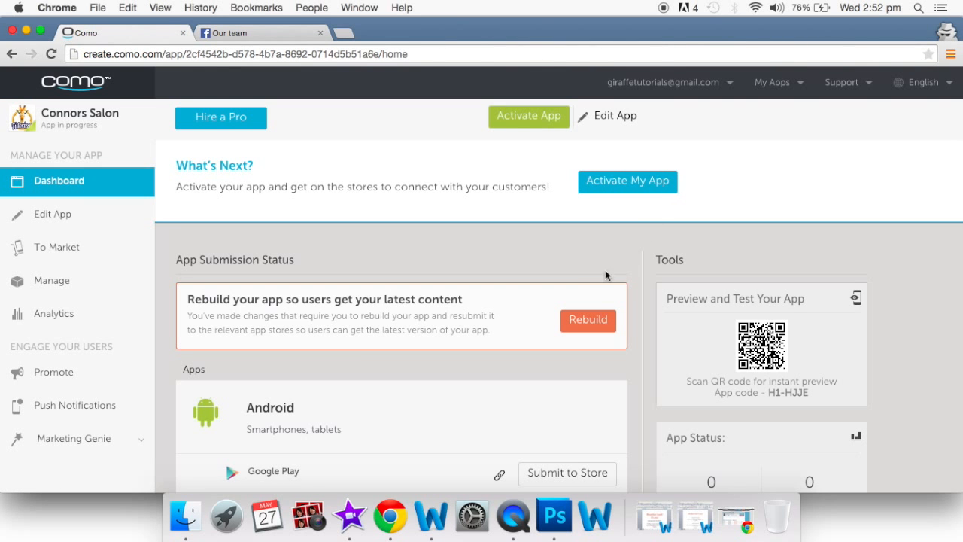
scroll(590, 288, down, 2)
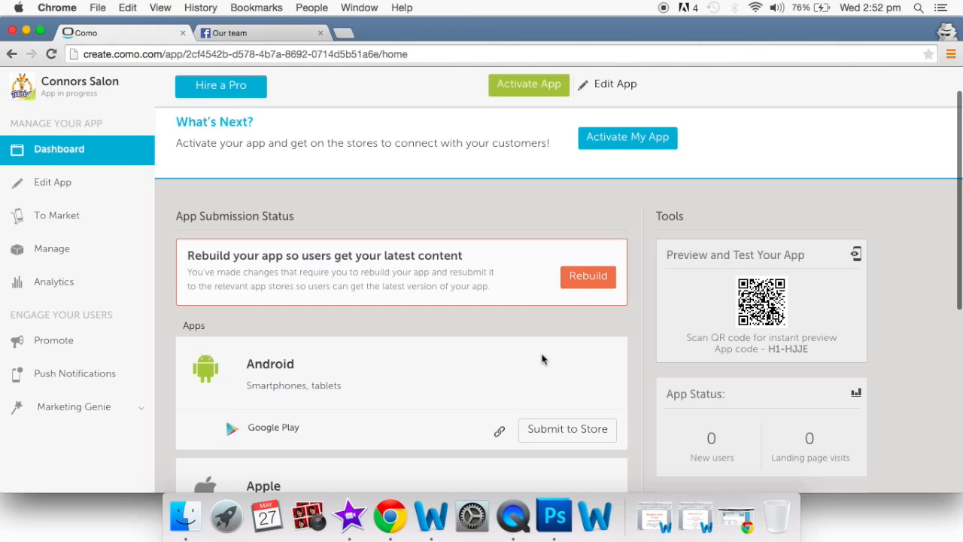
scroll(543, 359, down, 5)
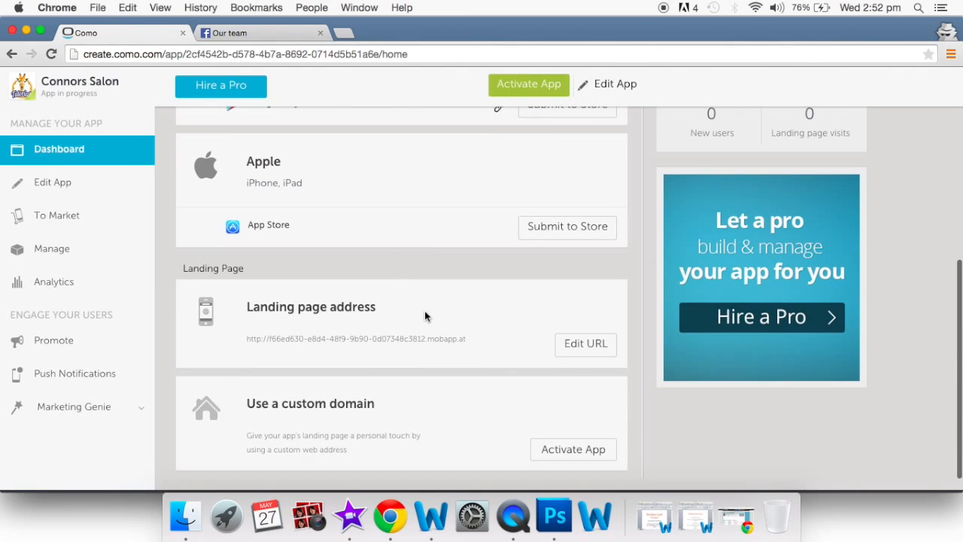
scroll(425, 316, up, 6)
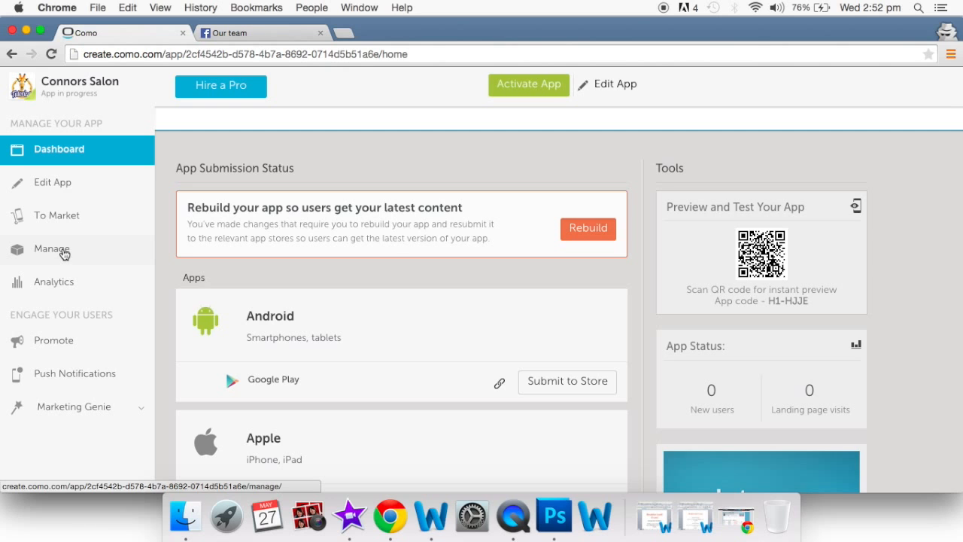
- Check that the Book an appointment form has no new messages, then go to To Market
click(64, 253)
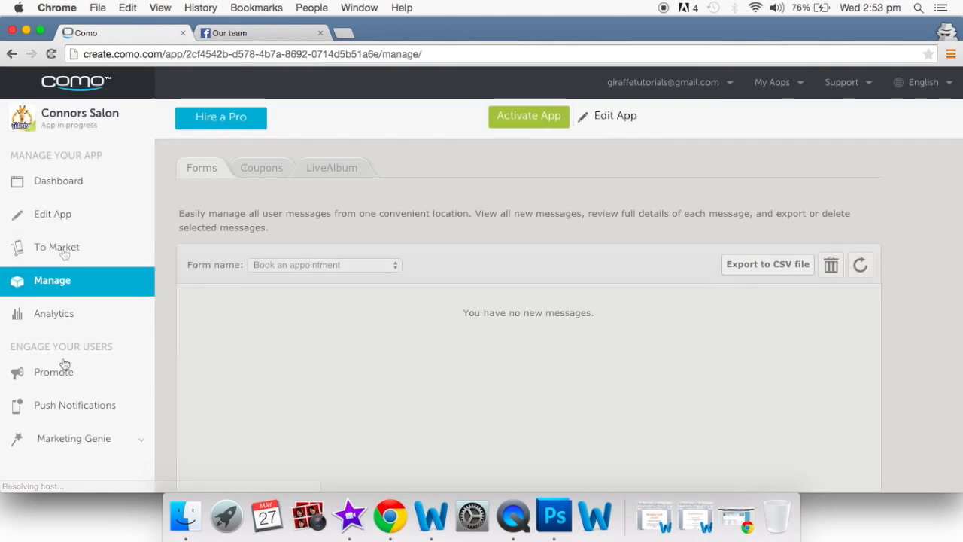
scroll(272, 381, down, 2)
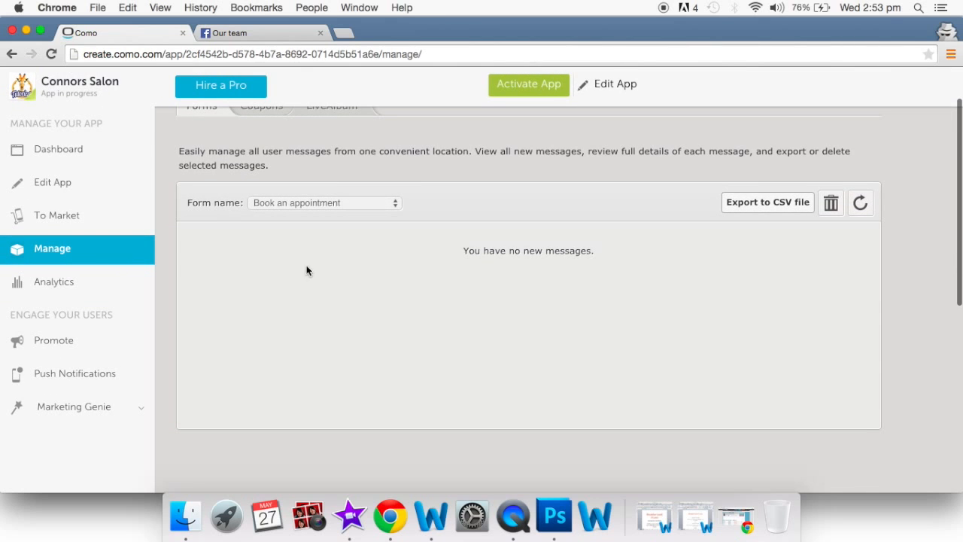
scroll(299, 329, up, 2)
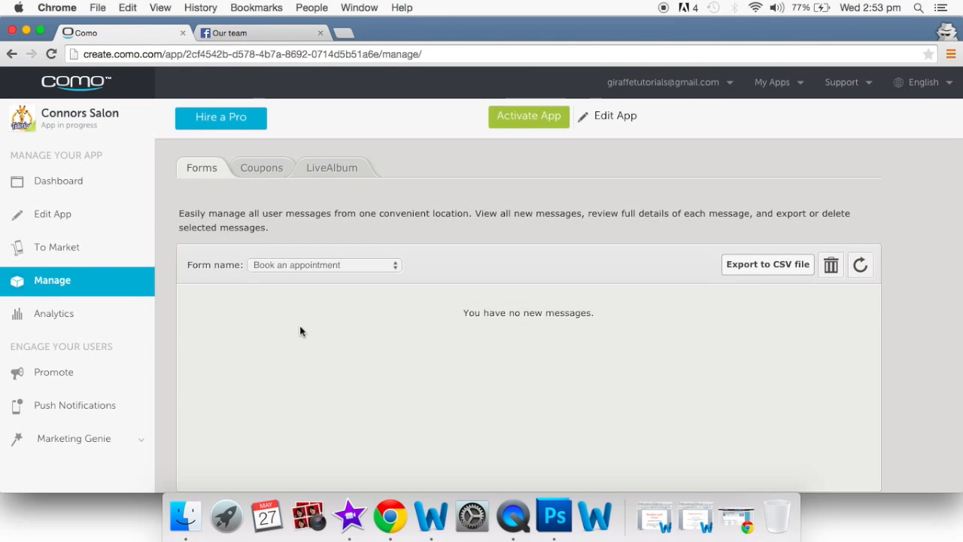
scroll(399, 408, down, 1)
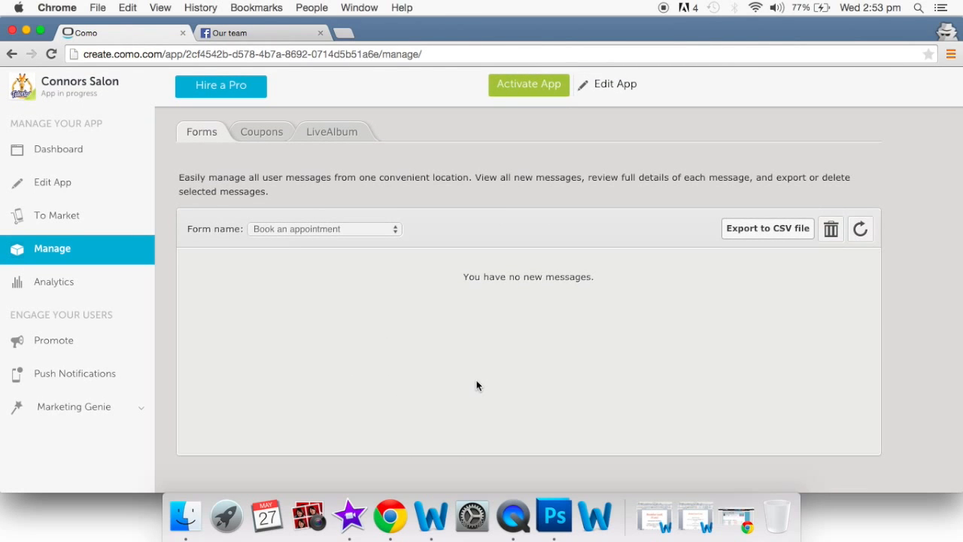
scroll(470, 436, up, 1)
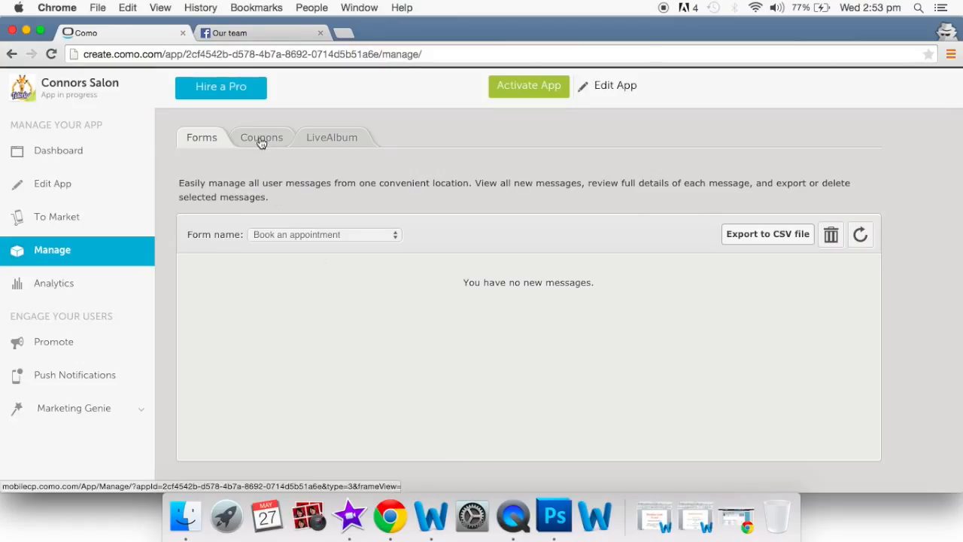
scroll(82, 366, down, 2)
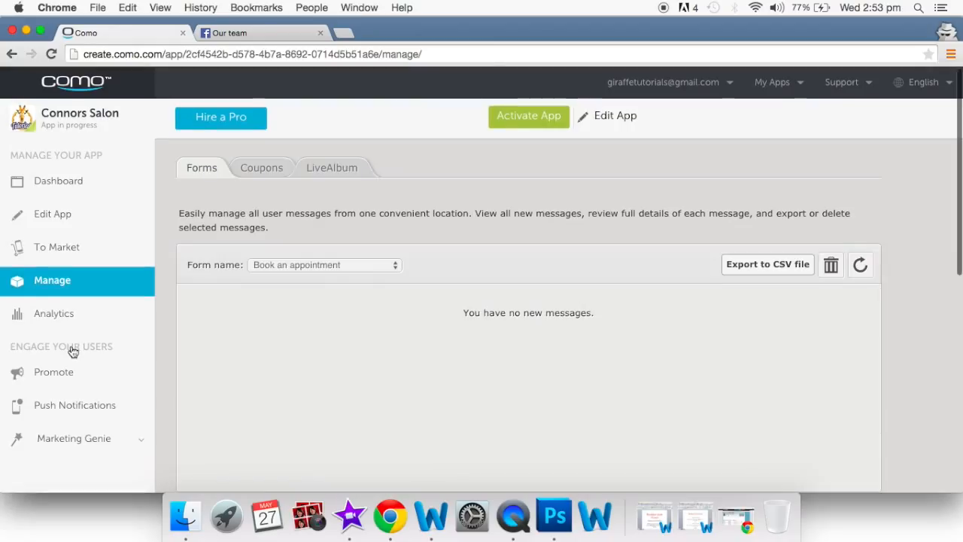
click(63, 254)
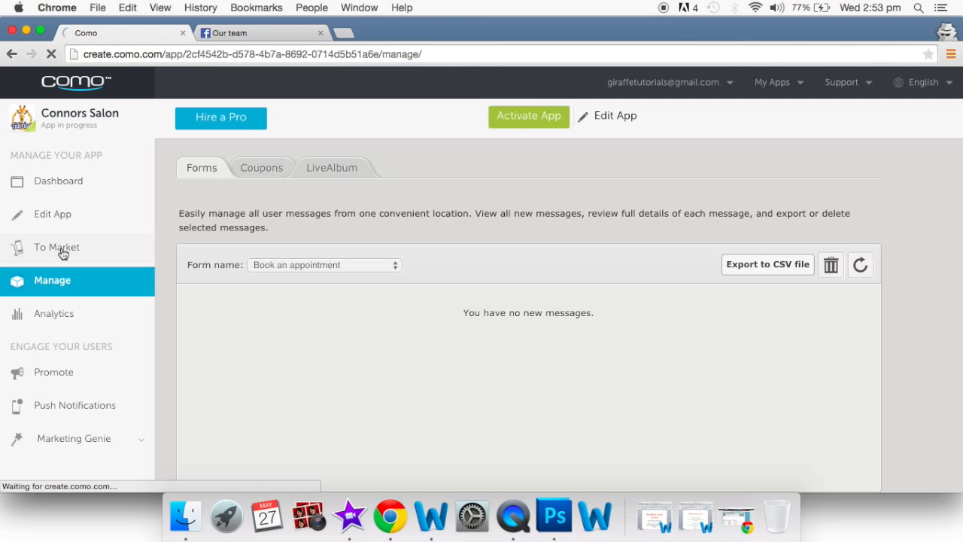